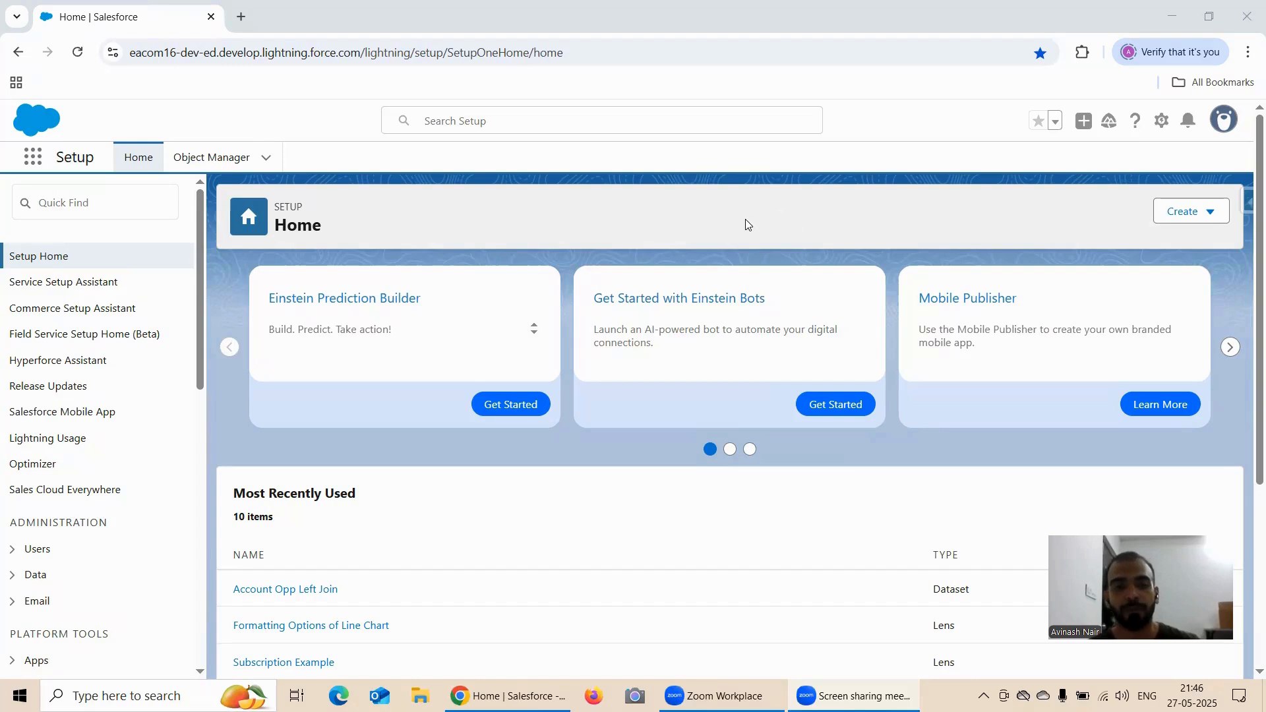
Open Analytics Studio and start a new lens on the Account Opp Left Join dataset
left_click(35, 162)
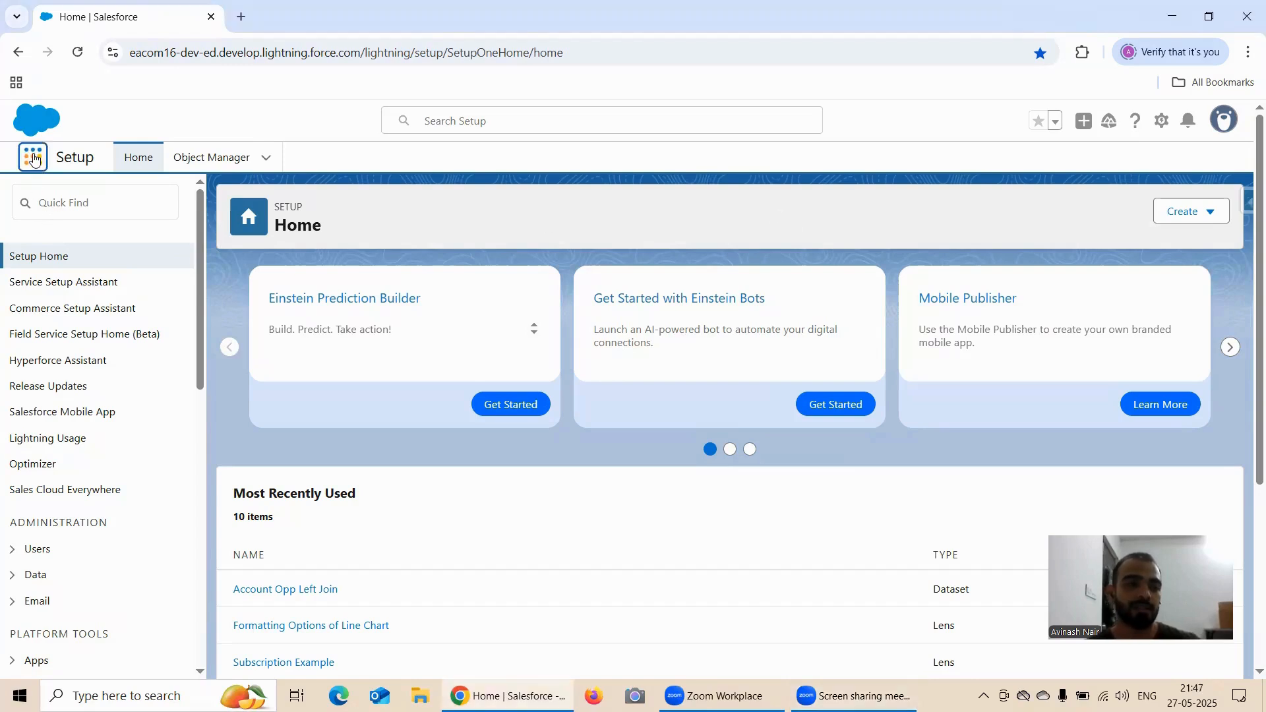
left_click(99, 288)
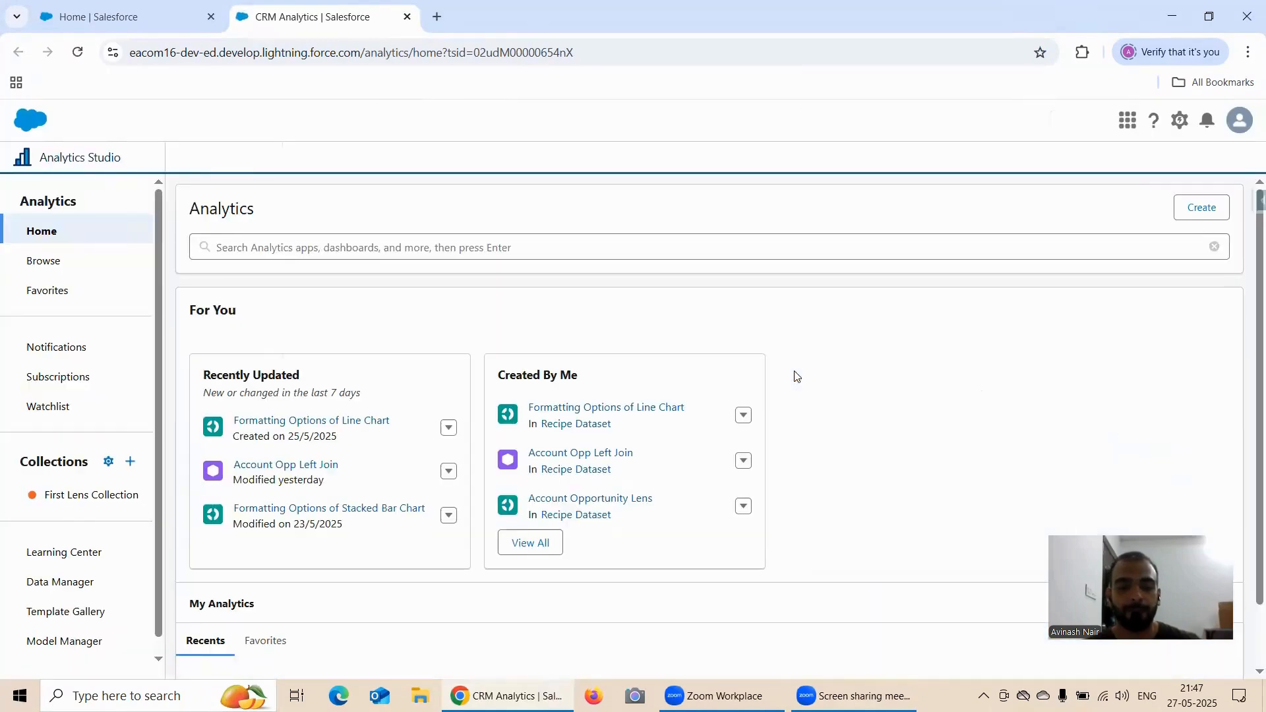
left_click(305, 465)
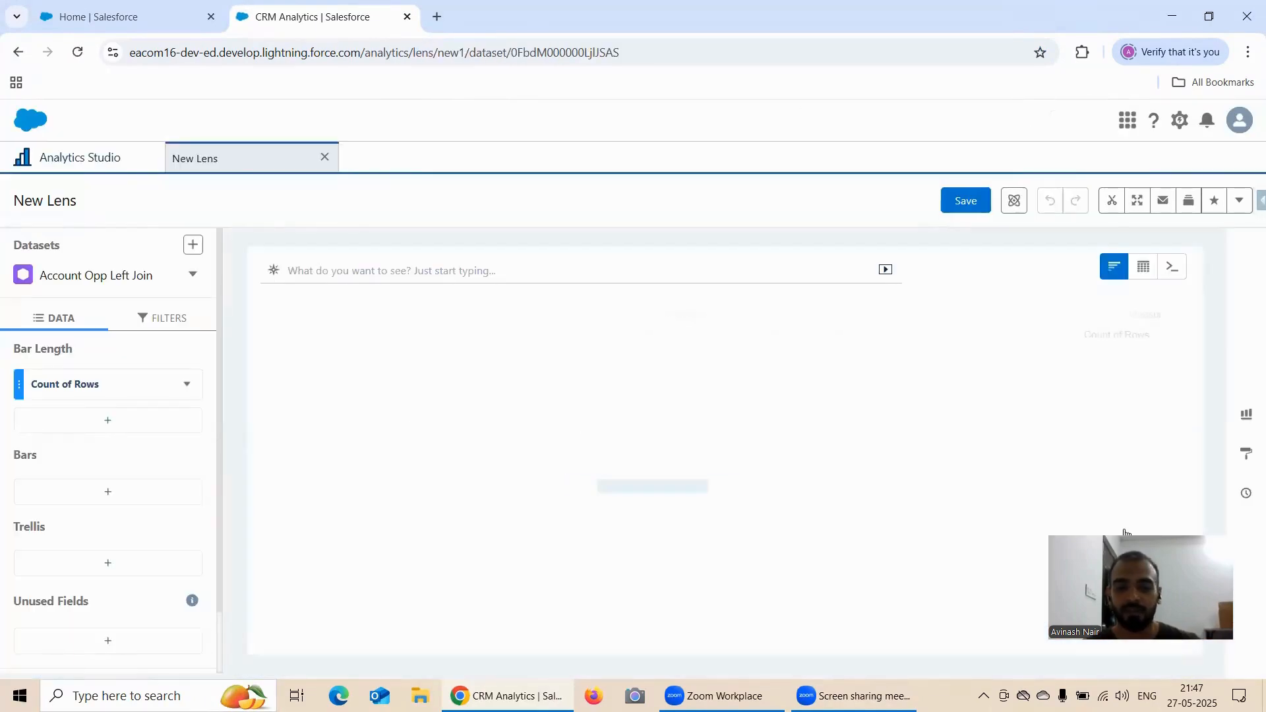
Change the lens's chart type to Combo
left_click_drag(1043, 567, 926, 568)
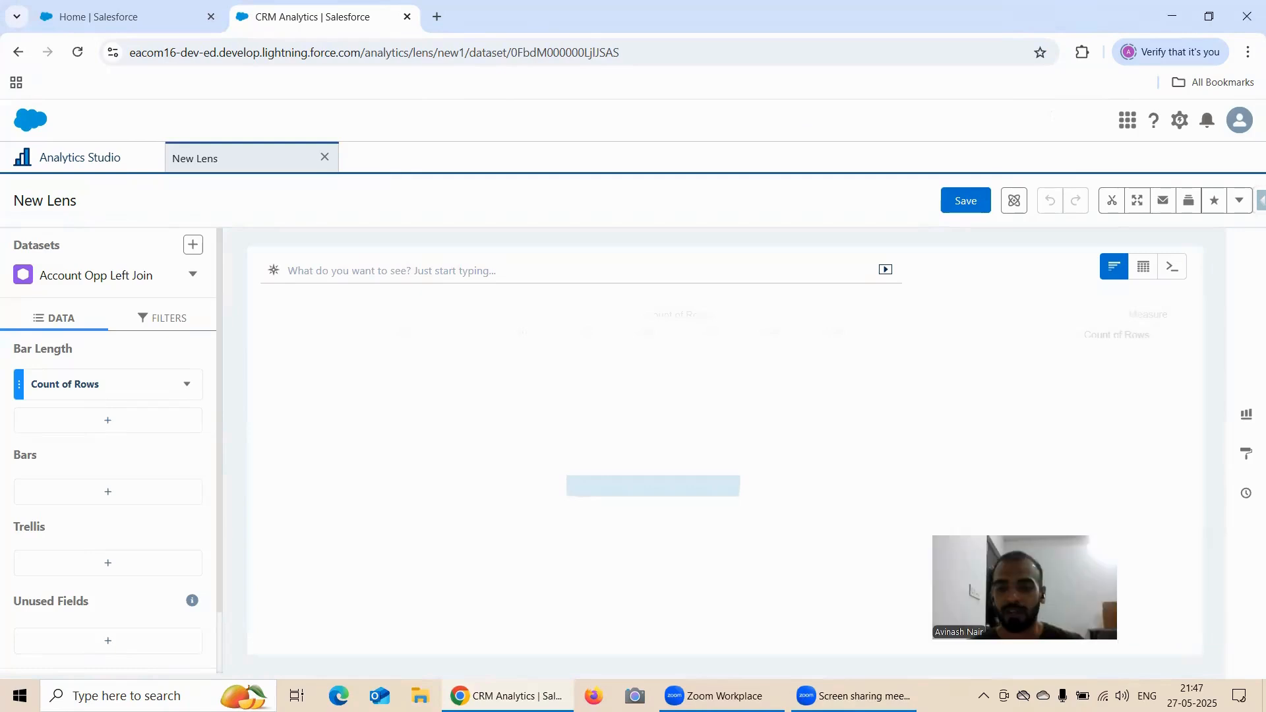
left_click(1244, 420)
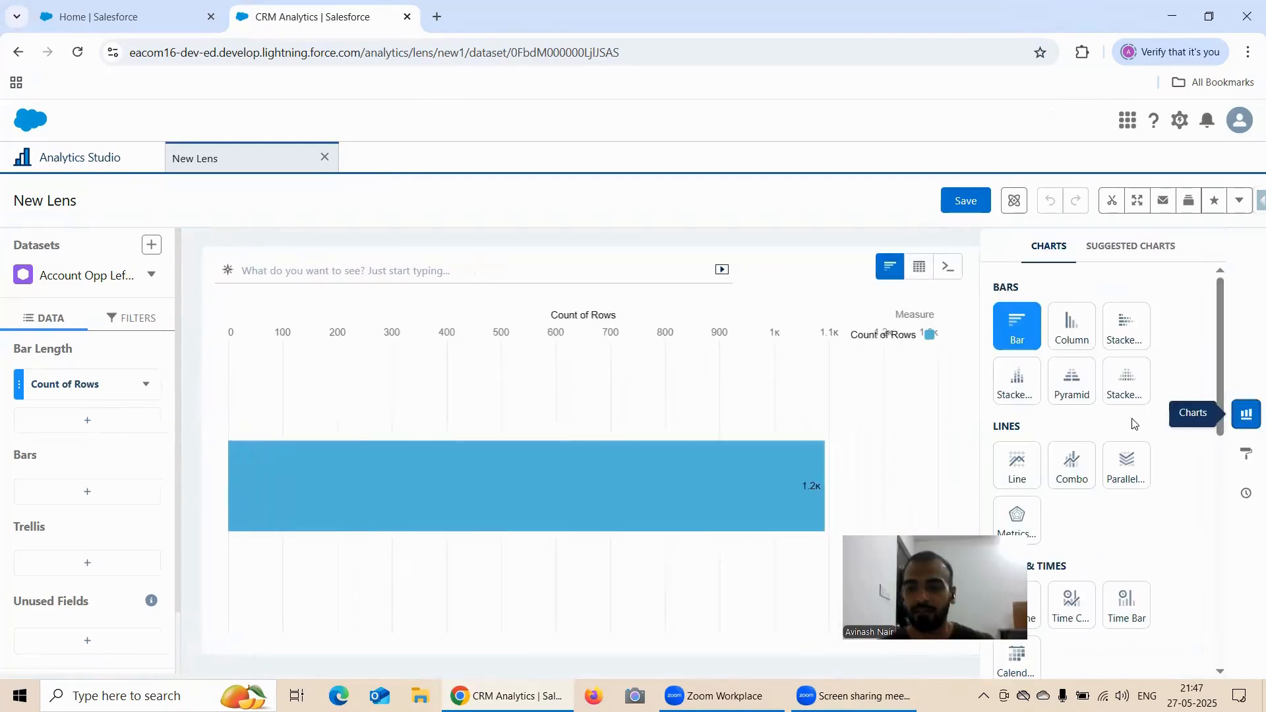
left_click(1075, 472)
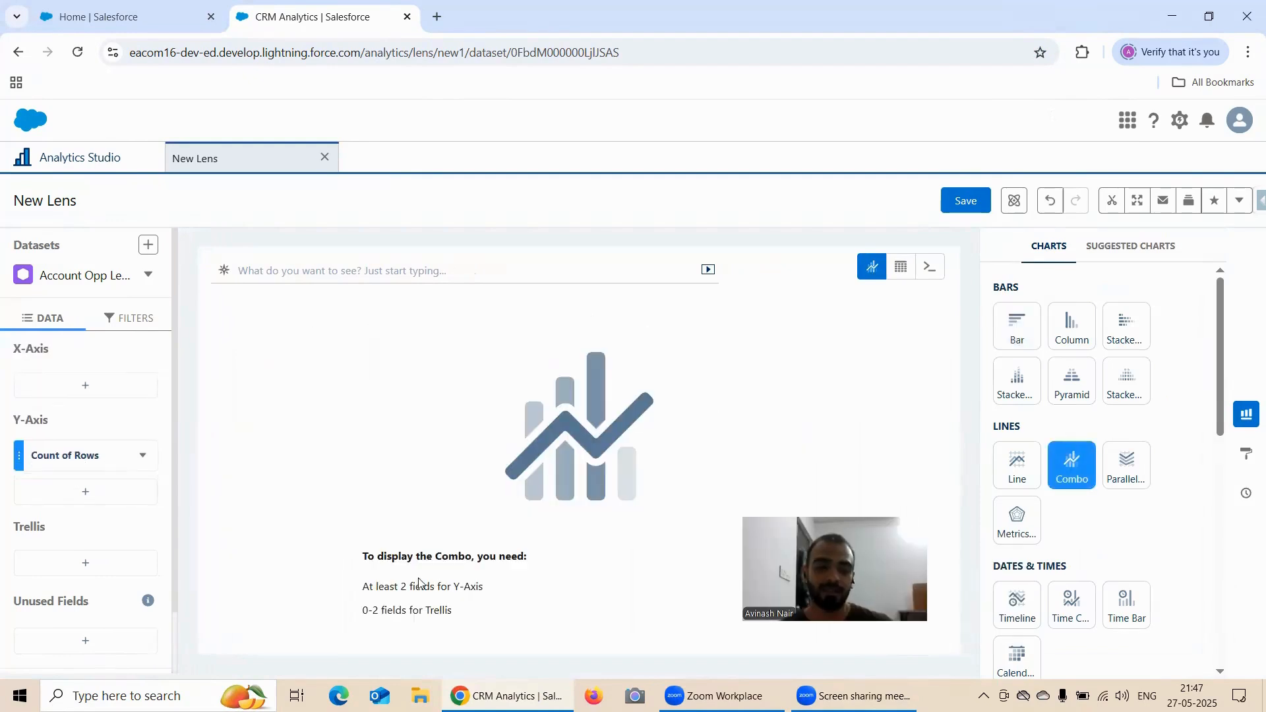
Open Notepad++ and start a new paragraph below the Stacked Pyramid requirements in Salesforce CRM Analytics Free Training Session.txt
left_click(125, 695)
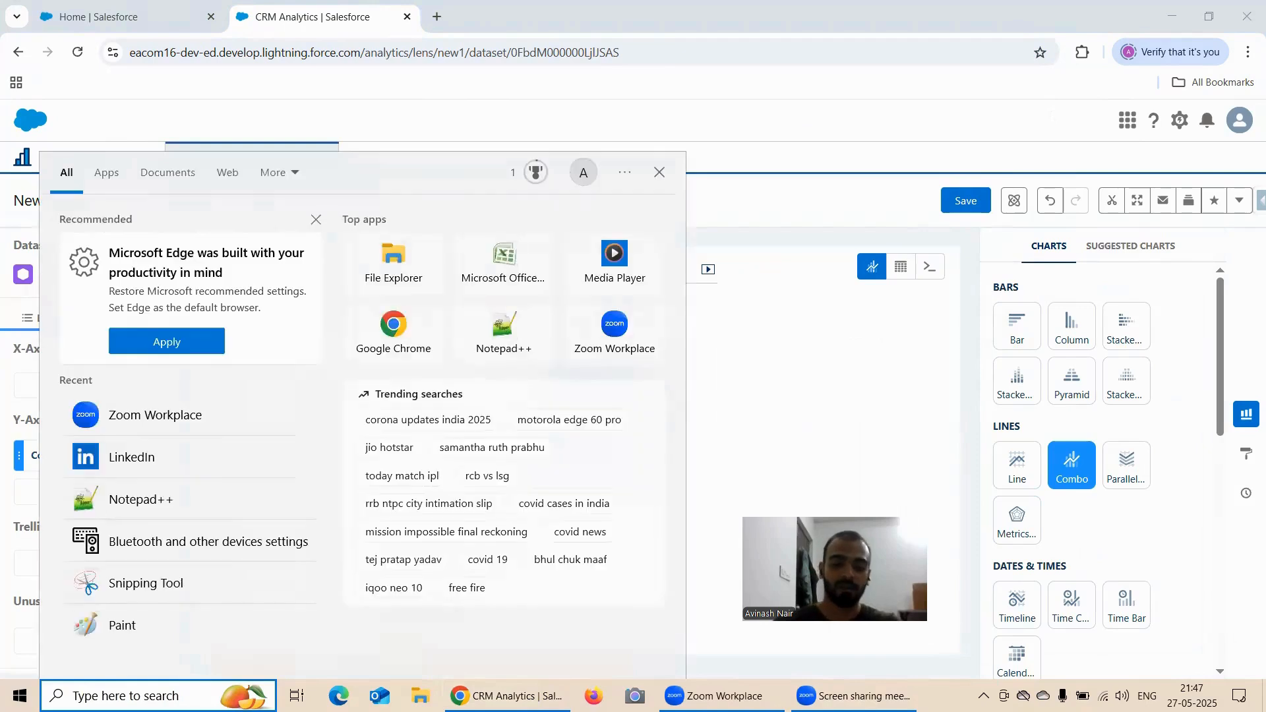
type("Note")
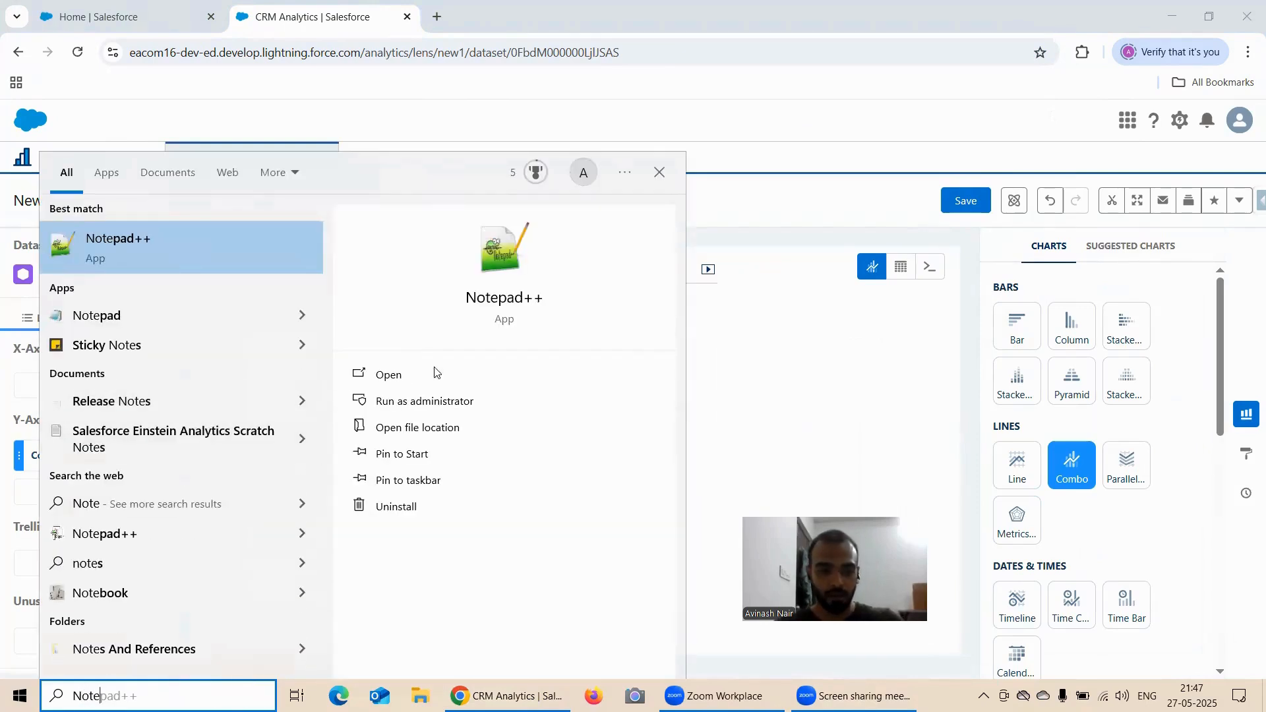
left_click(399, 377)
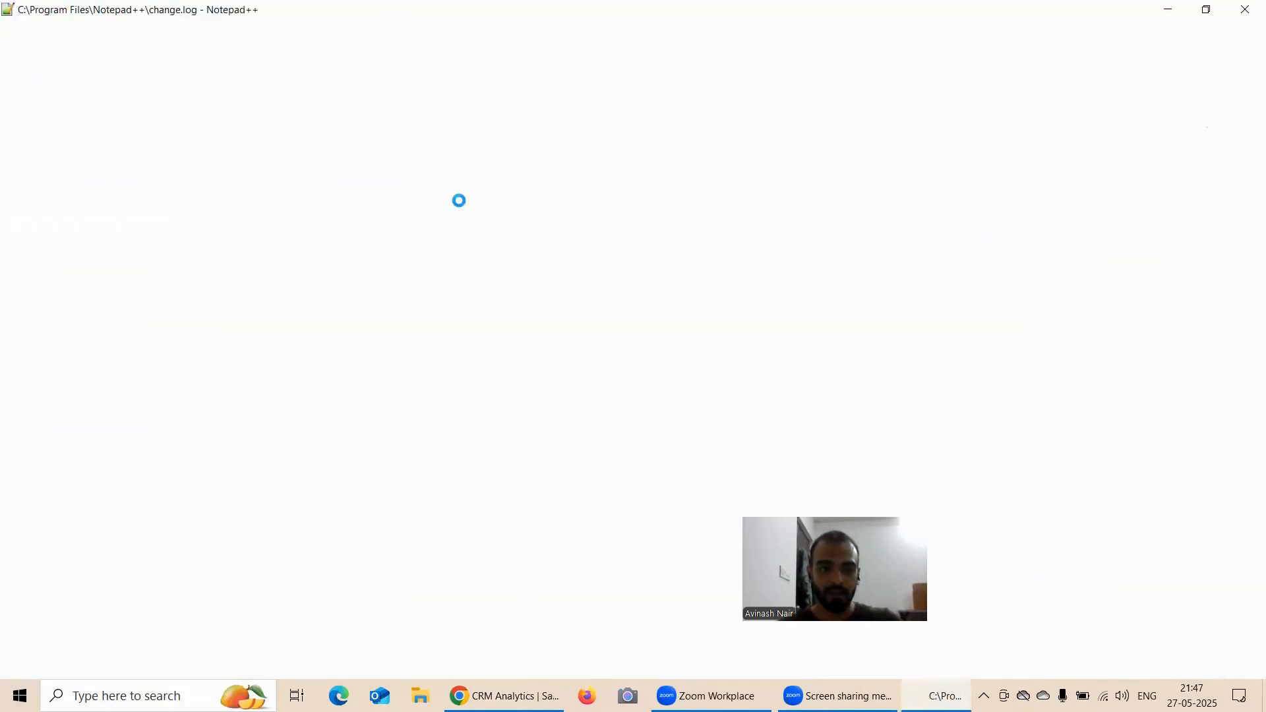
left_click(260, 451)
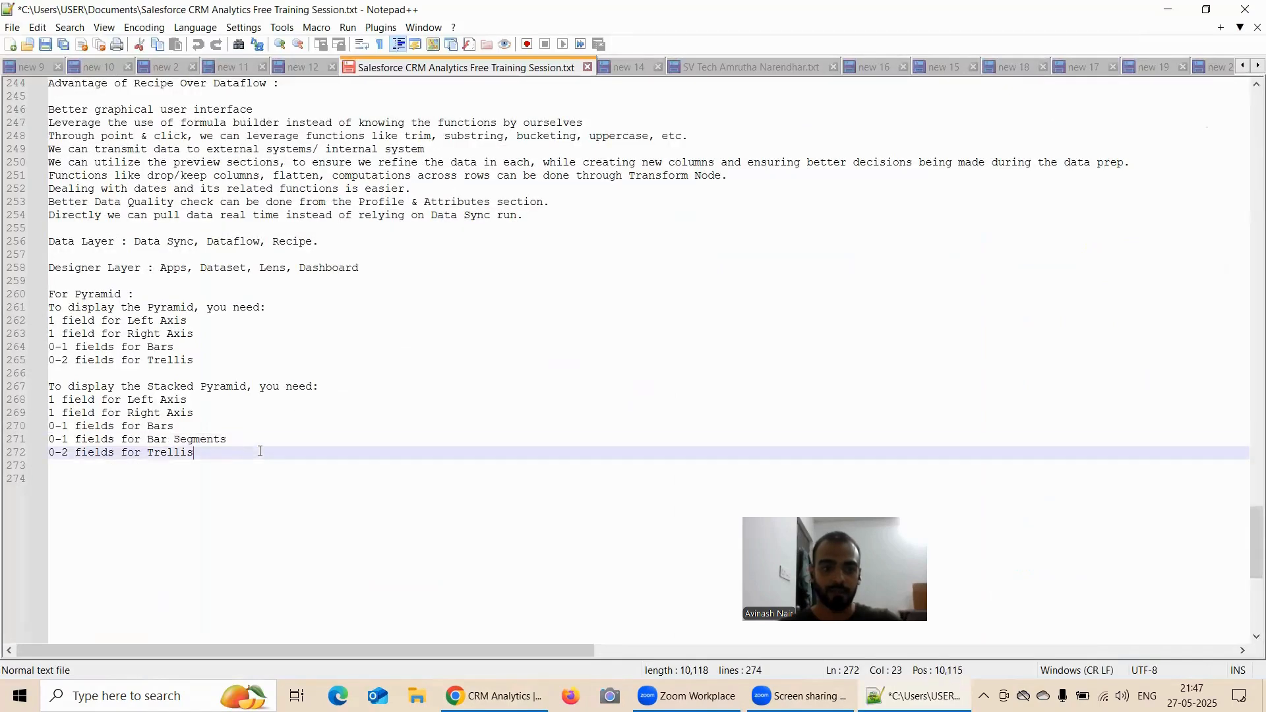
key("Return")
key("Return")
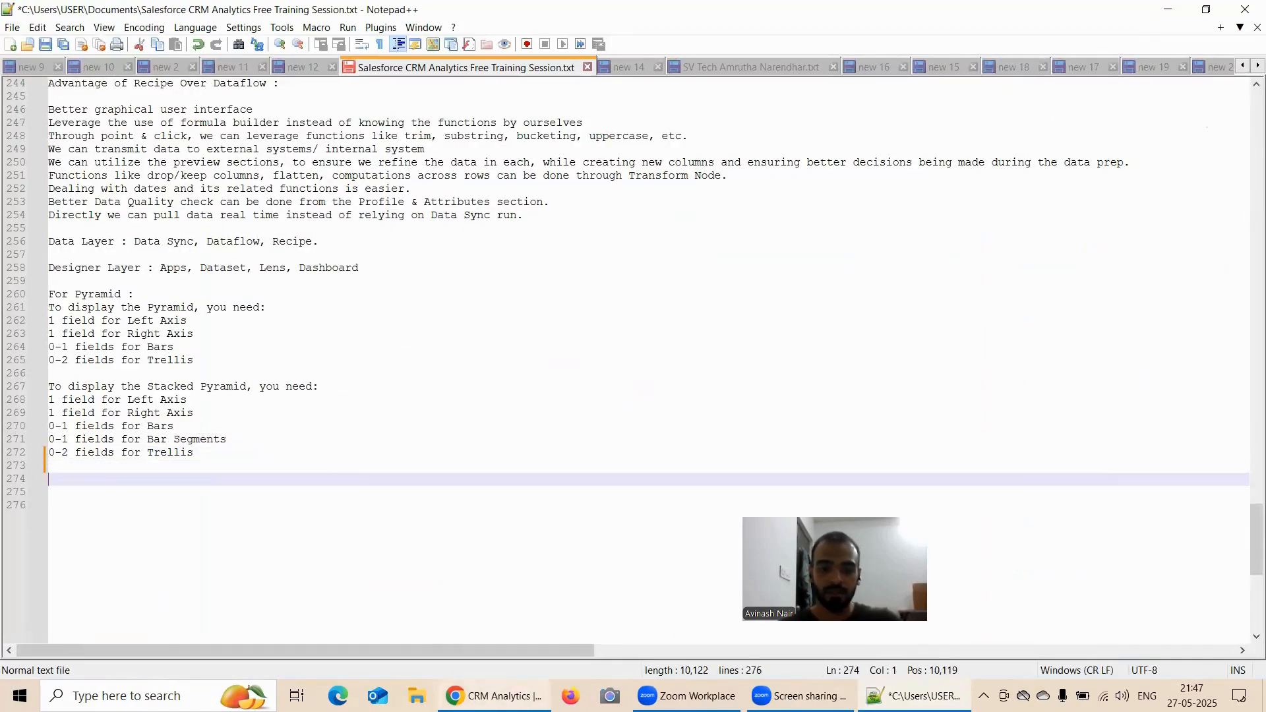
Copy the Combo chart's field requirements from the lens and paste them at the end of the Notepad++ notes
left_click(493, 696)
left_click_drag(475, 616, 359, 554)
key("ctrl+c")
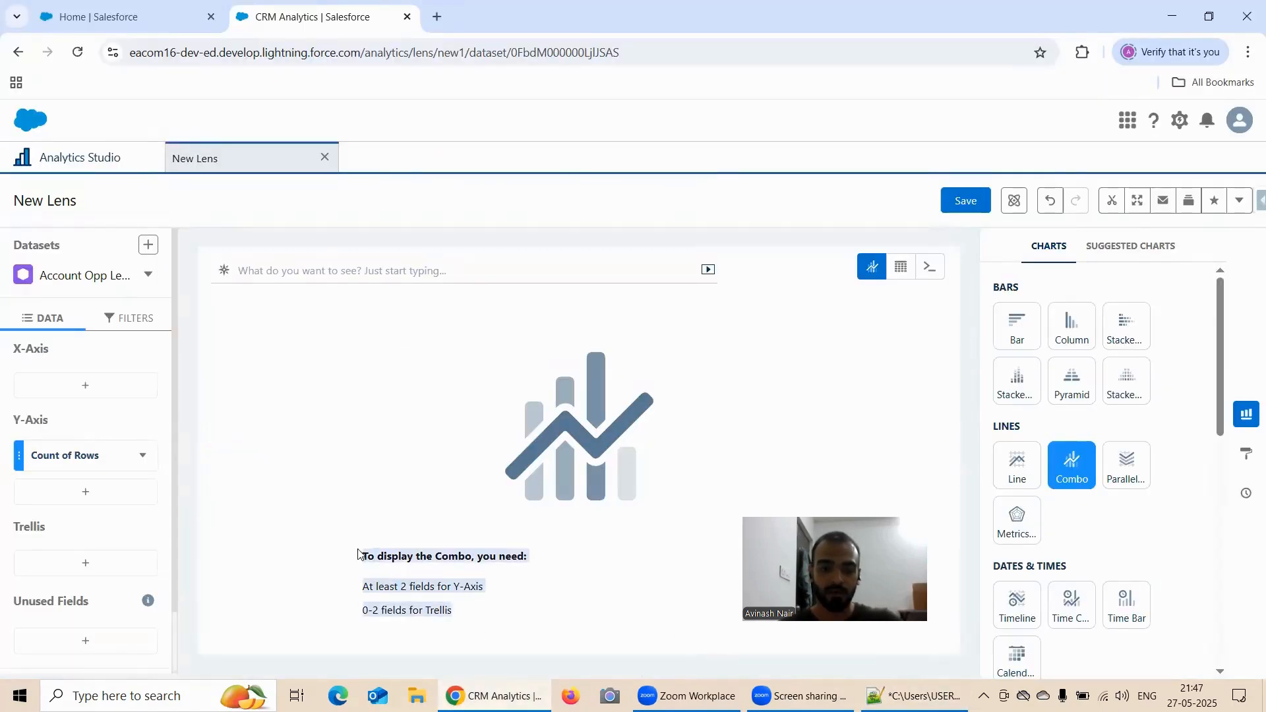
left_click(913, 696)
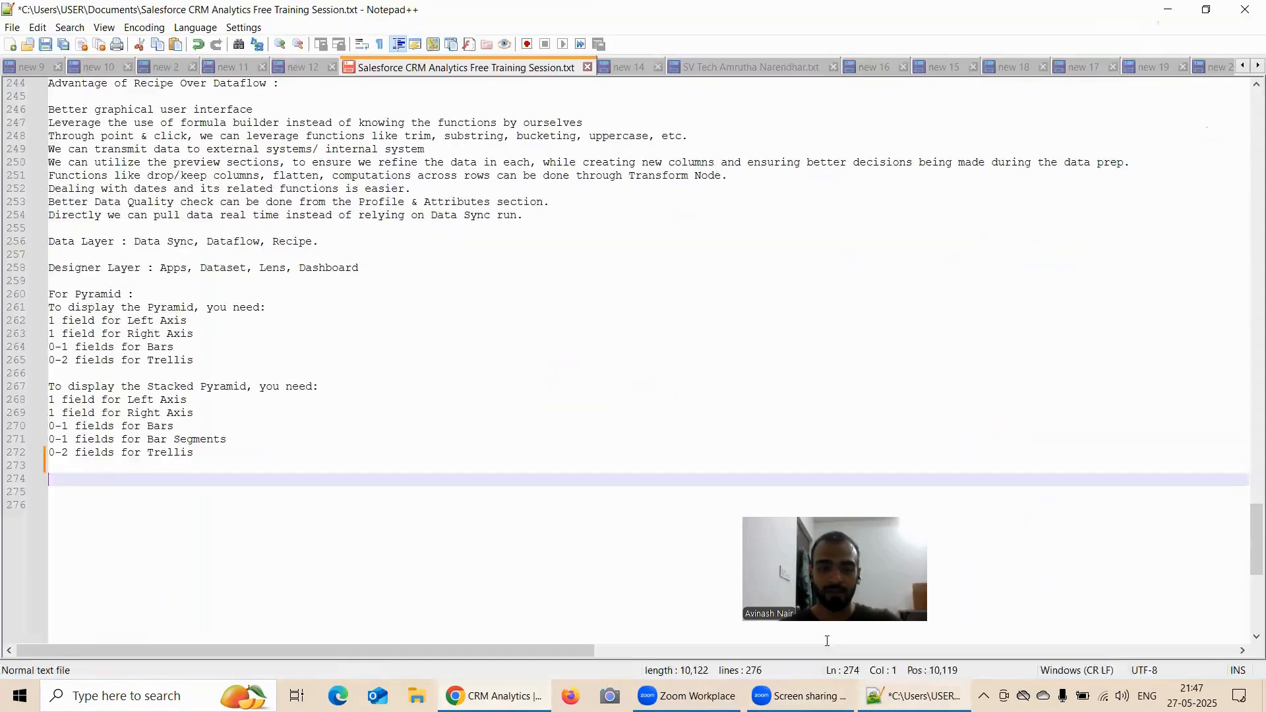
key("ctrl+v")
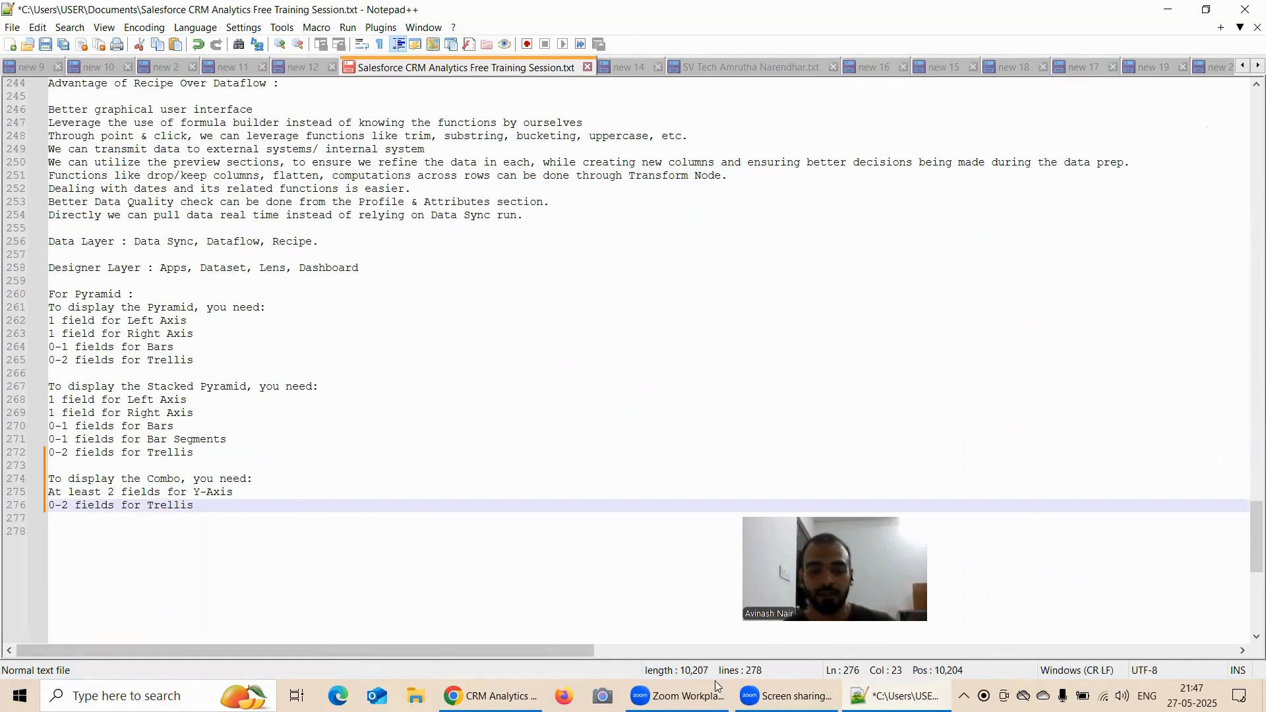
Return to the lens in Chrome and set its Y-Axis measures to Sum of Amount and Average of Amount
key("alt+Tab")
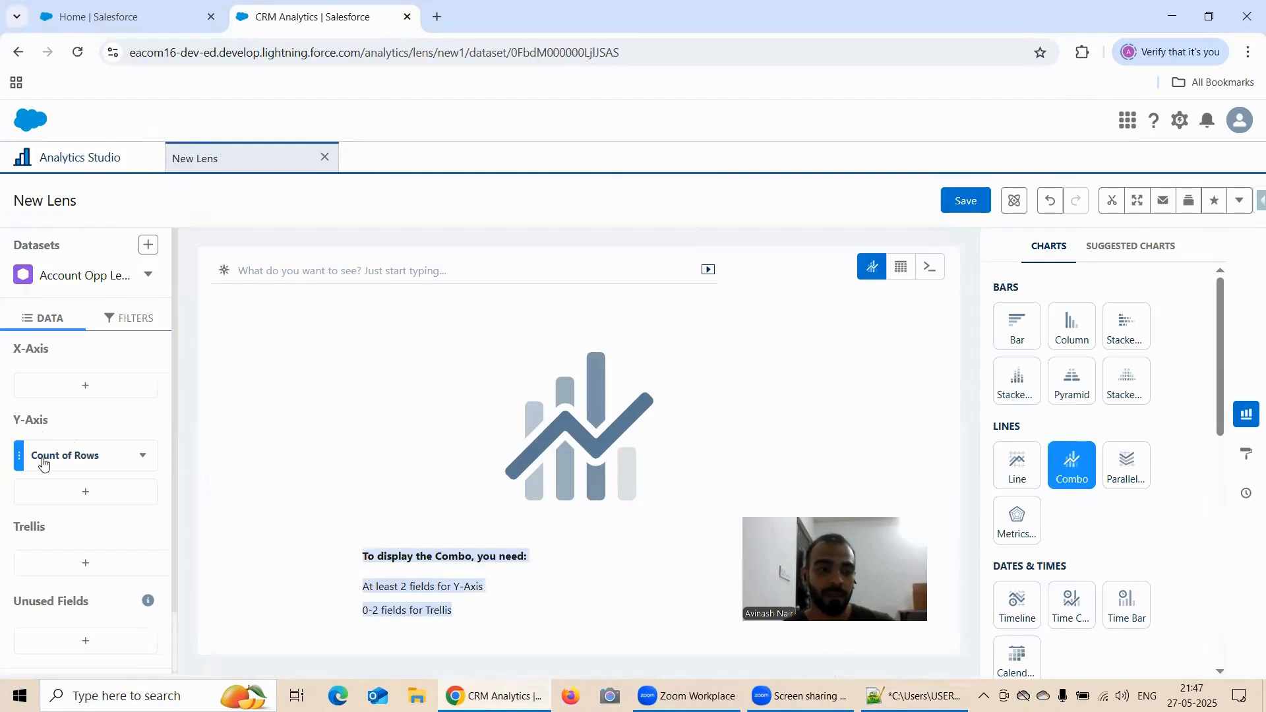
left_click(68, 457)
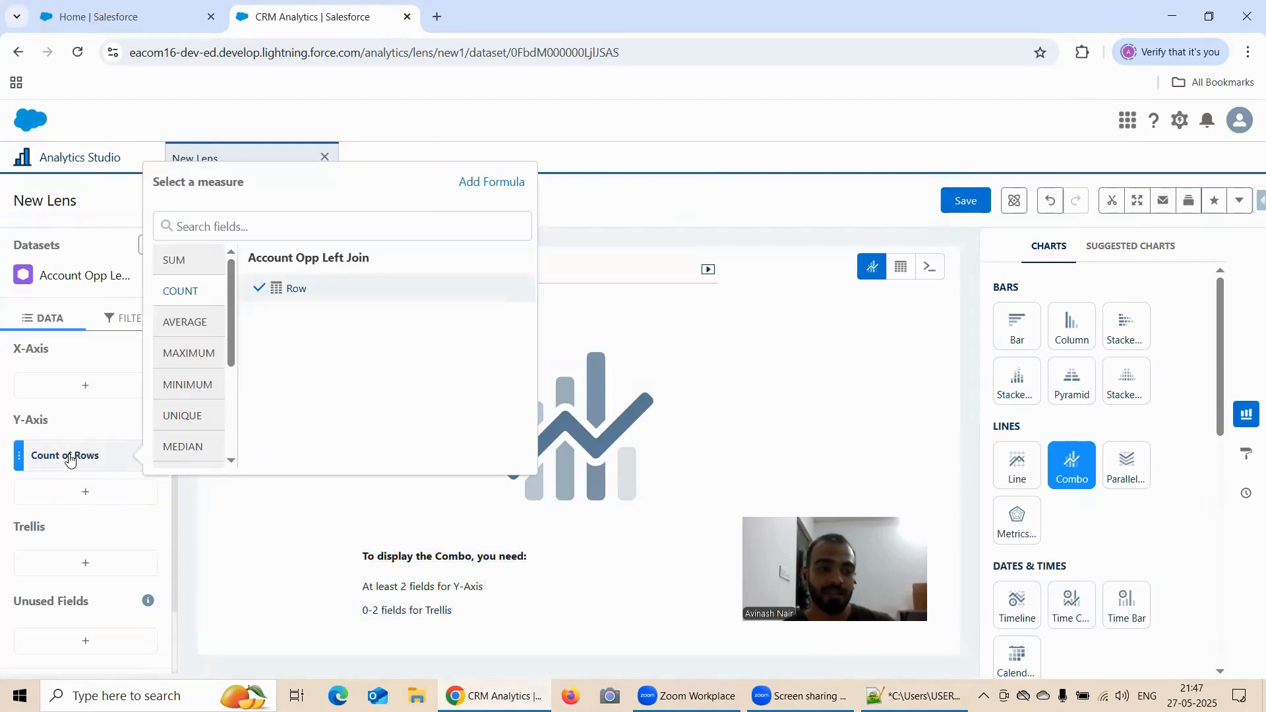
left_click(194, 264)
left_click(291, 287)
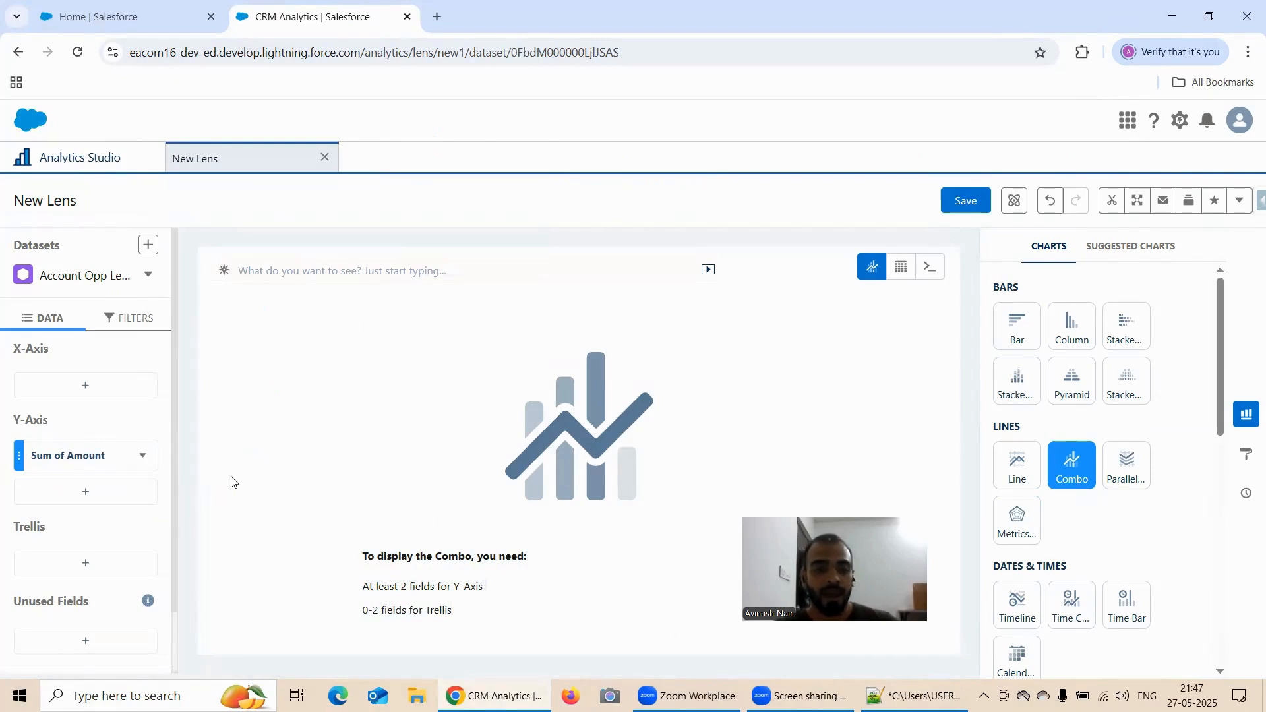
left_click(85, 492)
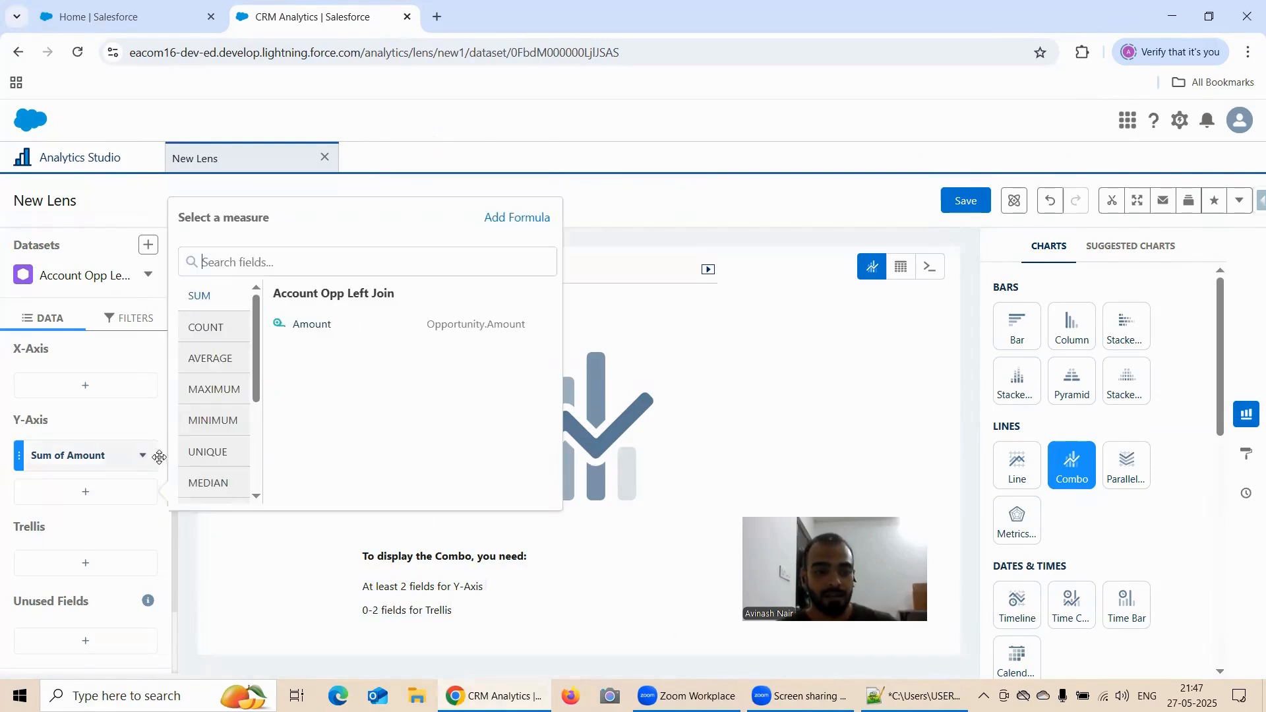
left_click(213, 368)
left_click(298, 324)
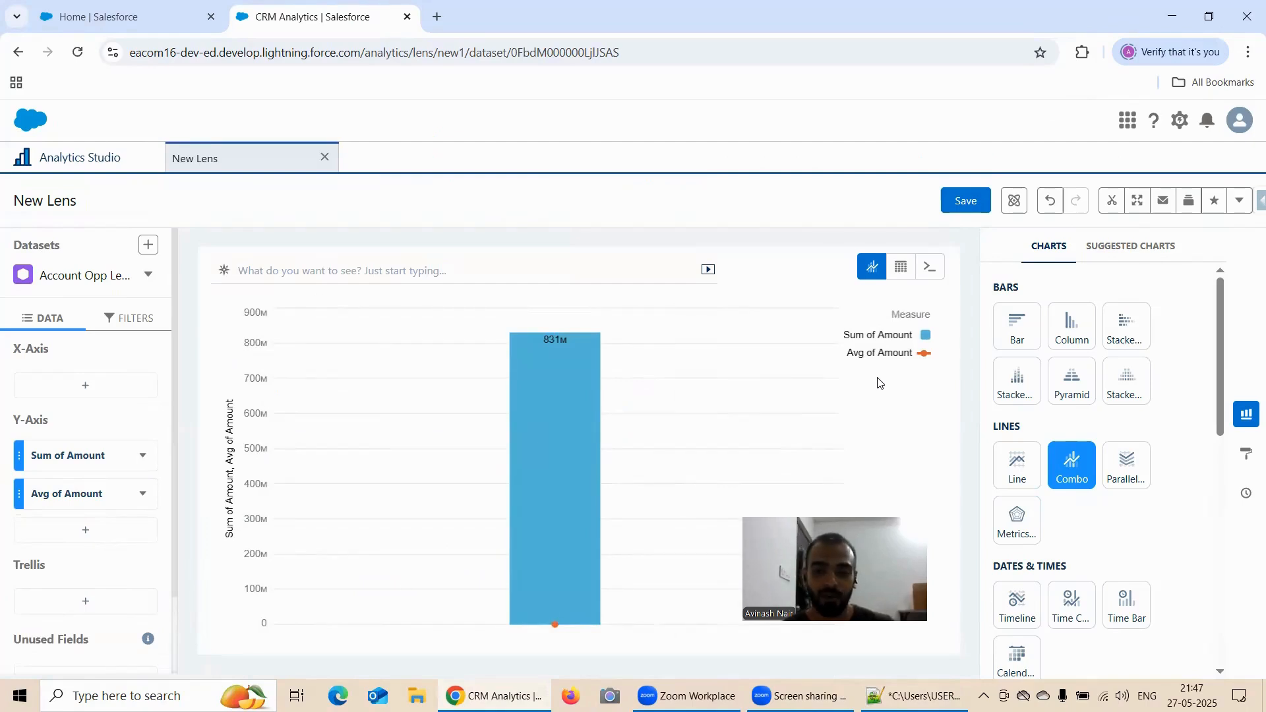
Group the combo chart's X-Axis by Industry
left_click(89, 386)
scroll(294, 499, "down", 2)
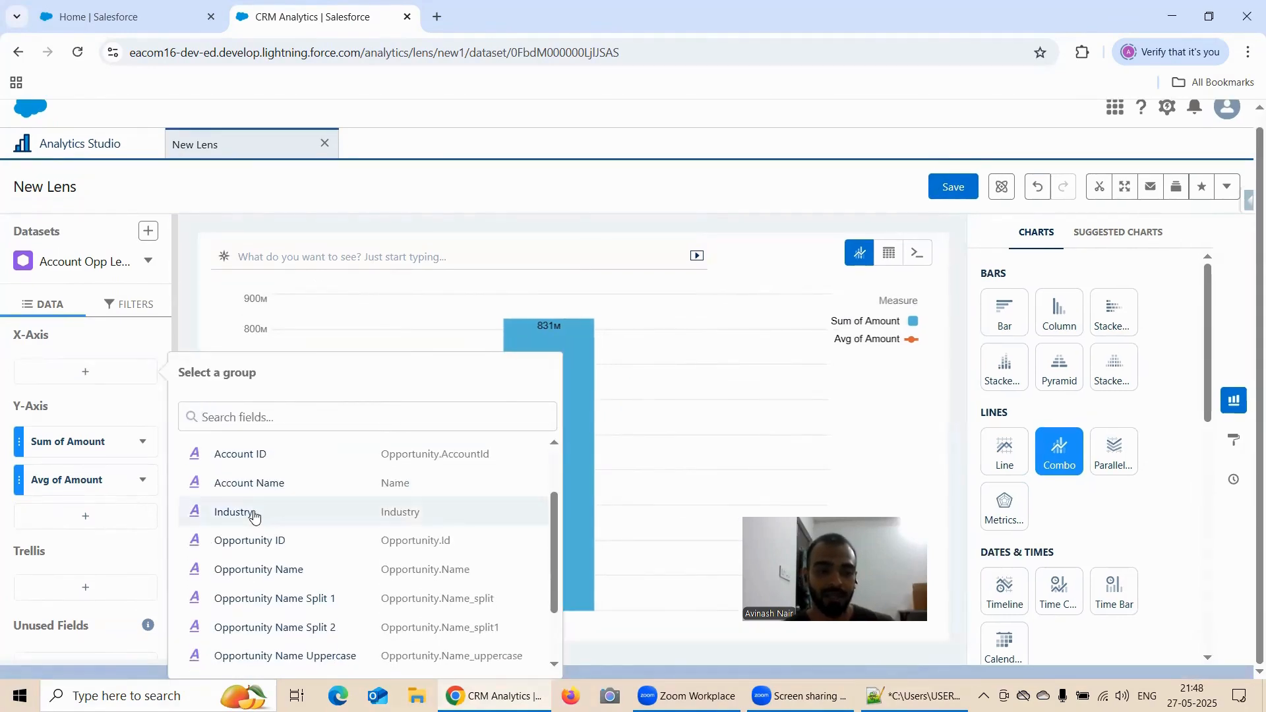
left_click(254, 515)
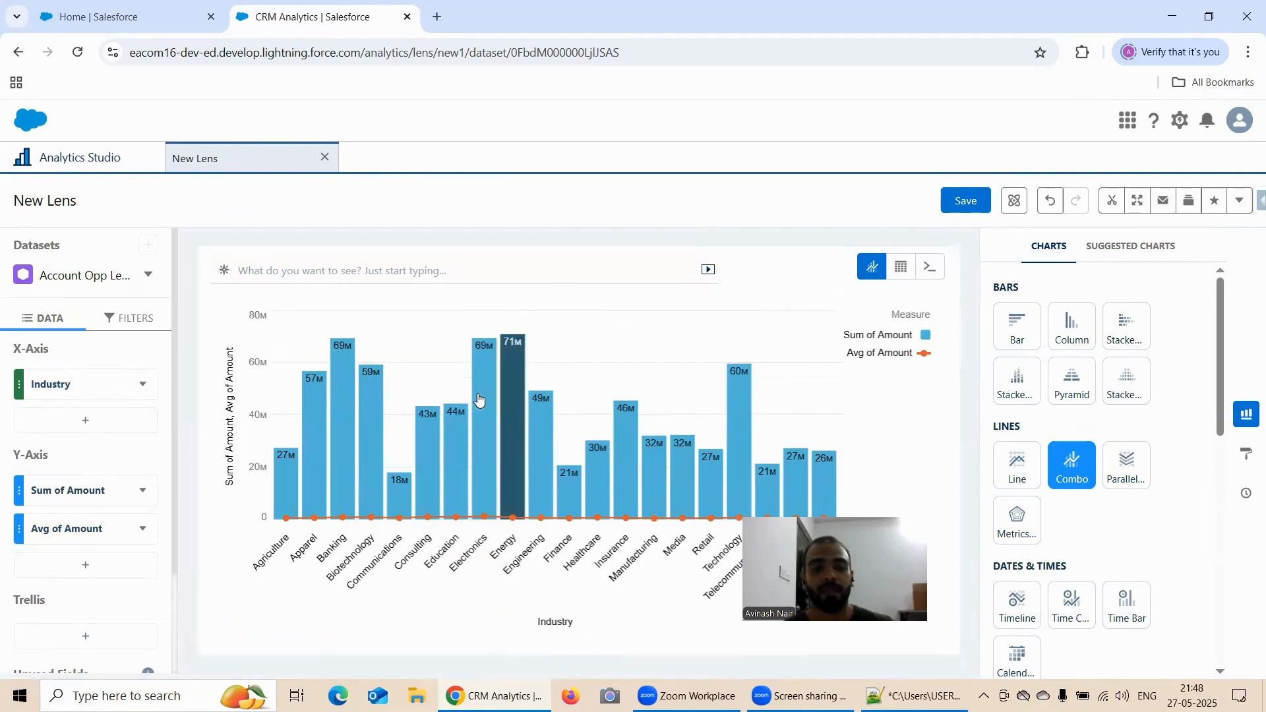
scroll(116, 455, "down", 3)
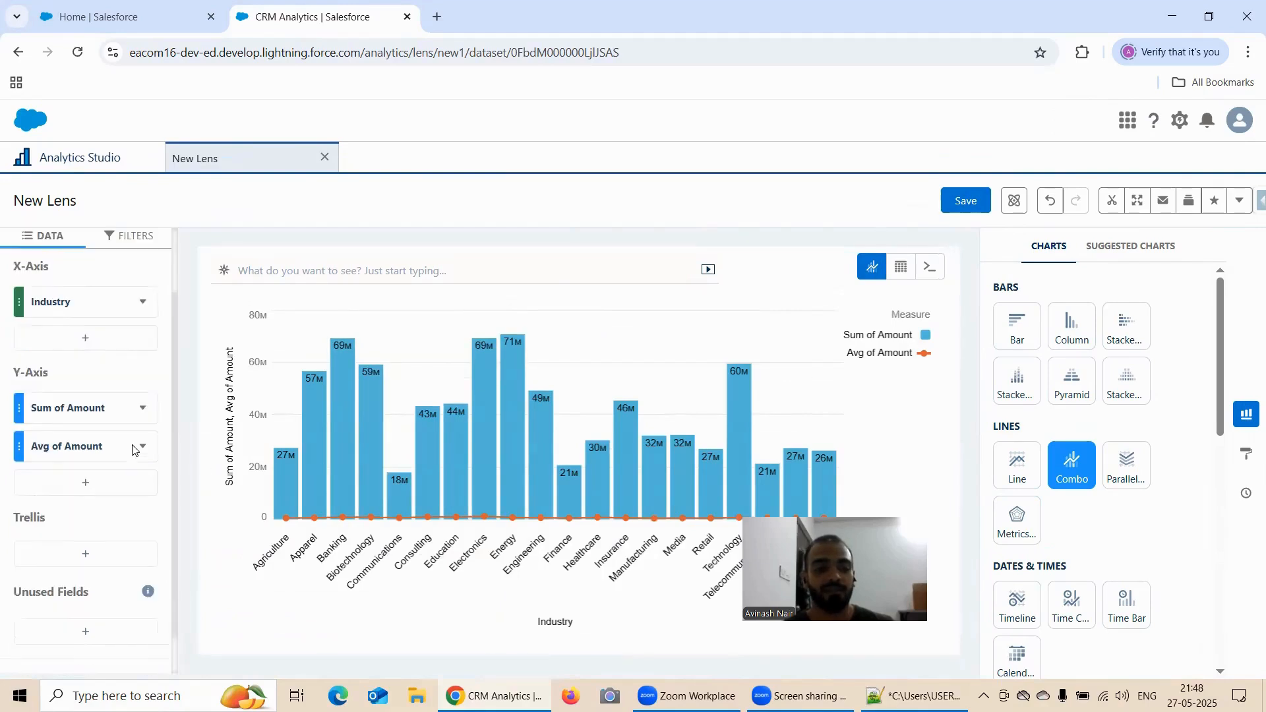
scroll(132, 443, "down", 1)
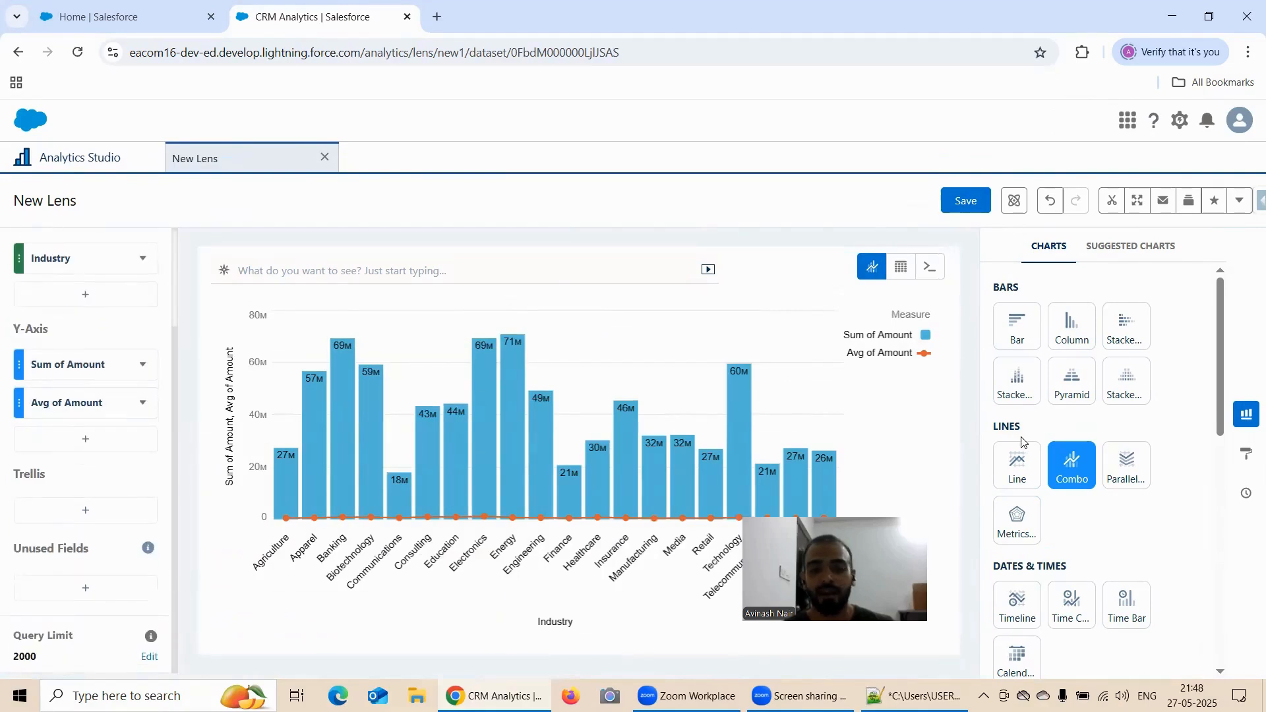
Open the chart's formatting options and set the title to "Formatting Options of Combo Chart"
left_click(1246, 453)
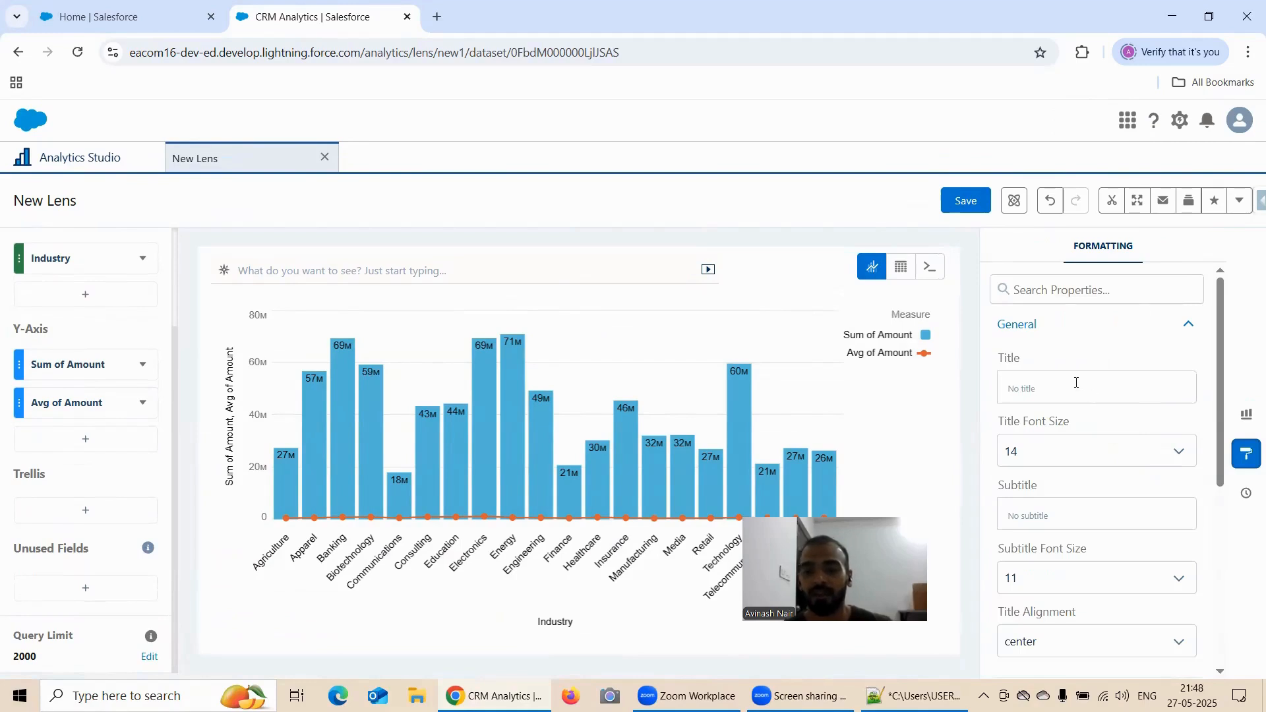
left_click(89, 157)
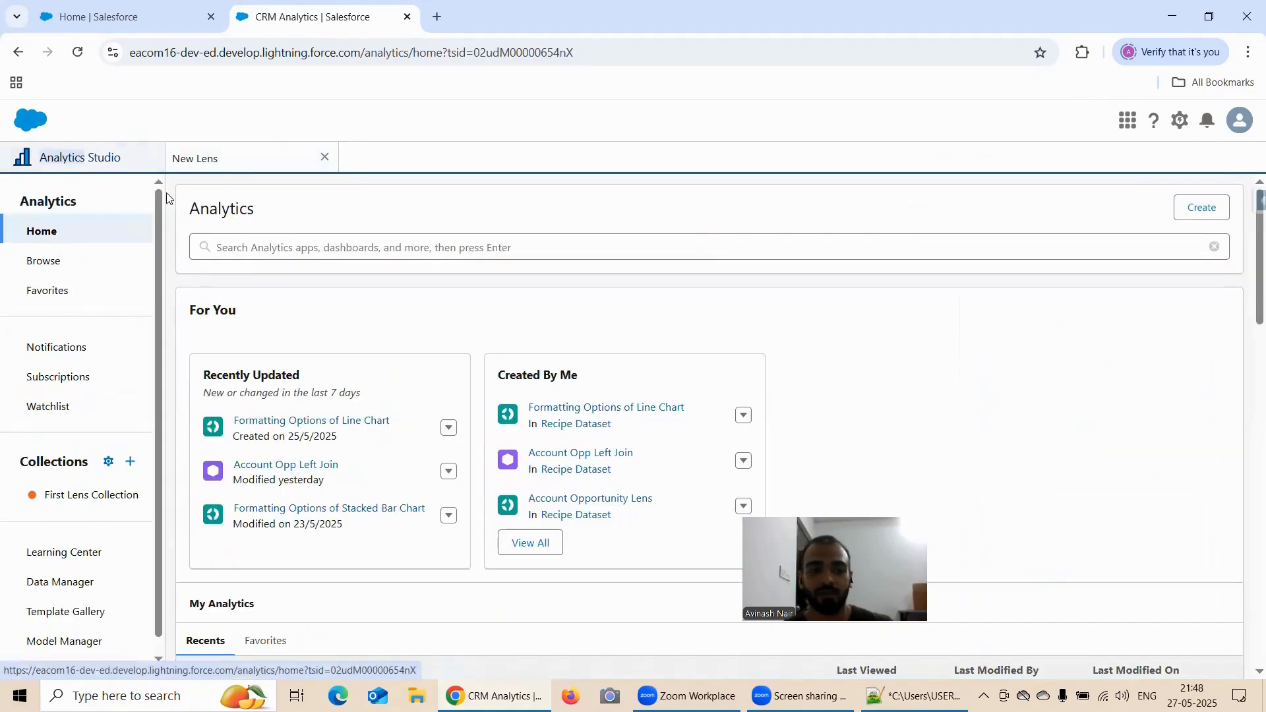
left_click(231, 153)
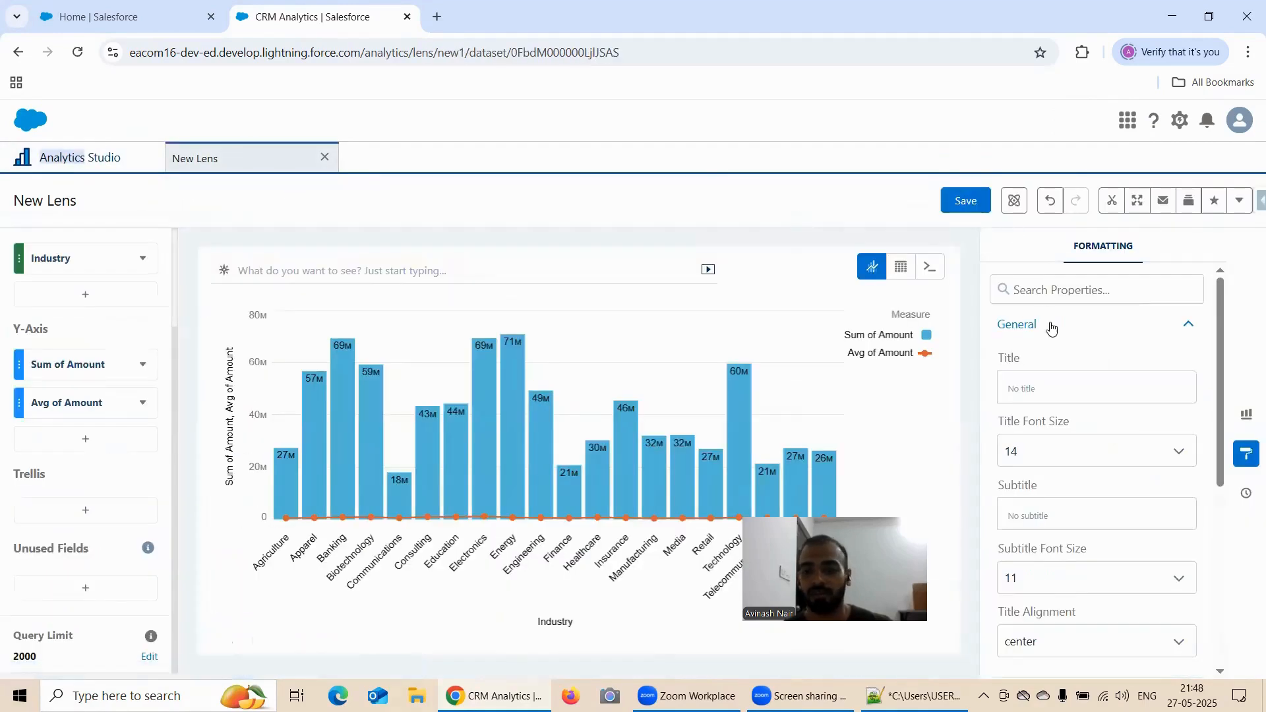
left_click(1058, 382)
type("Formatting Opti")
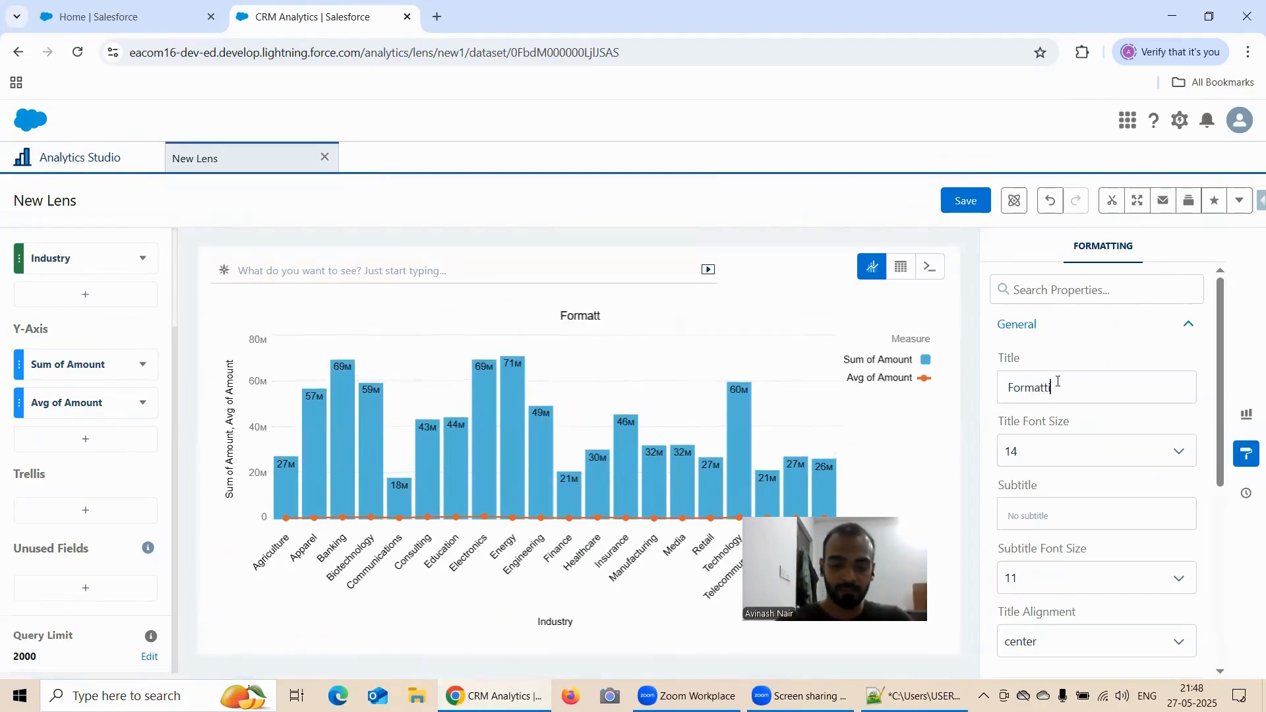
type("on")
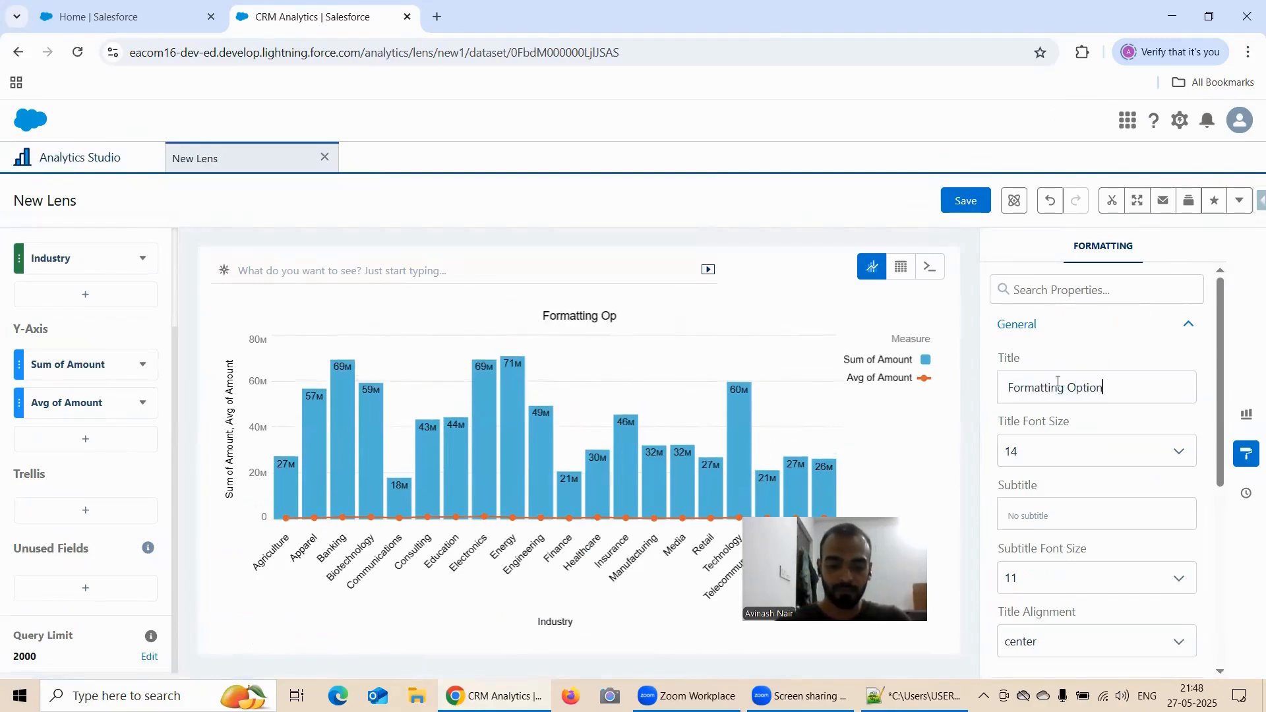
type("s of Combo Chart")
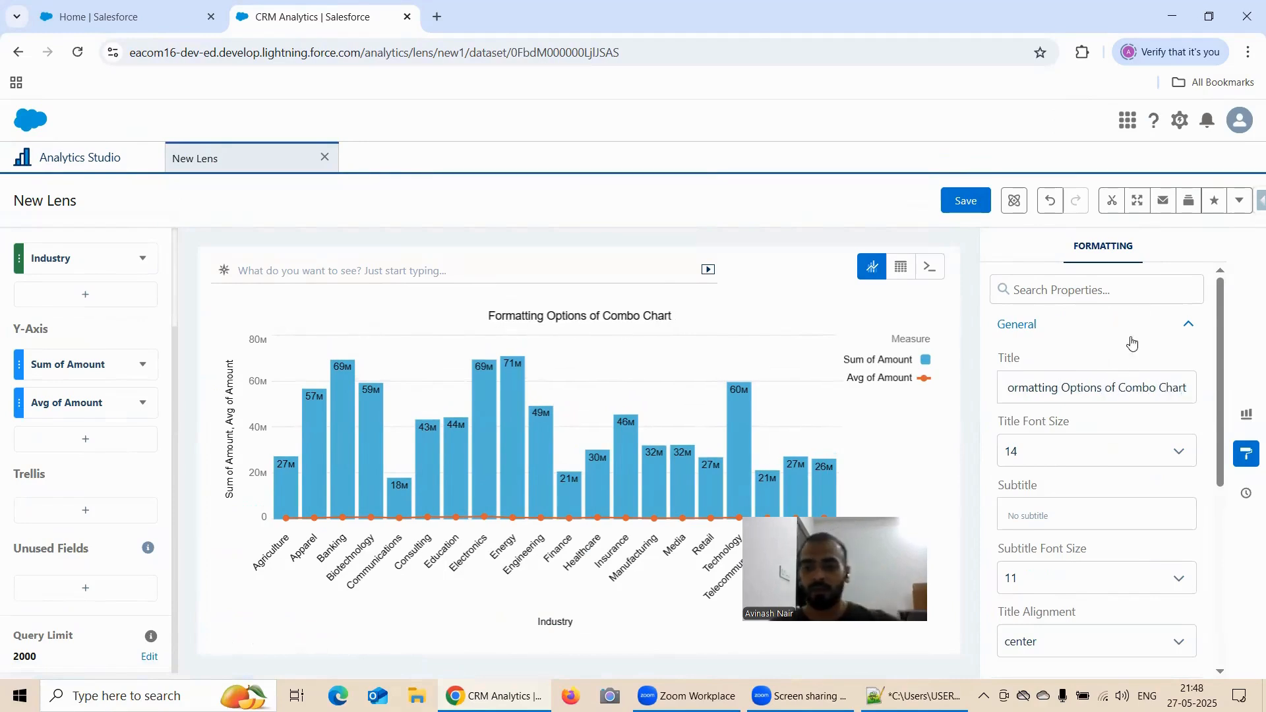
key("Left")
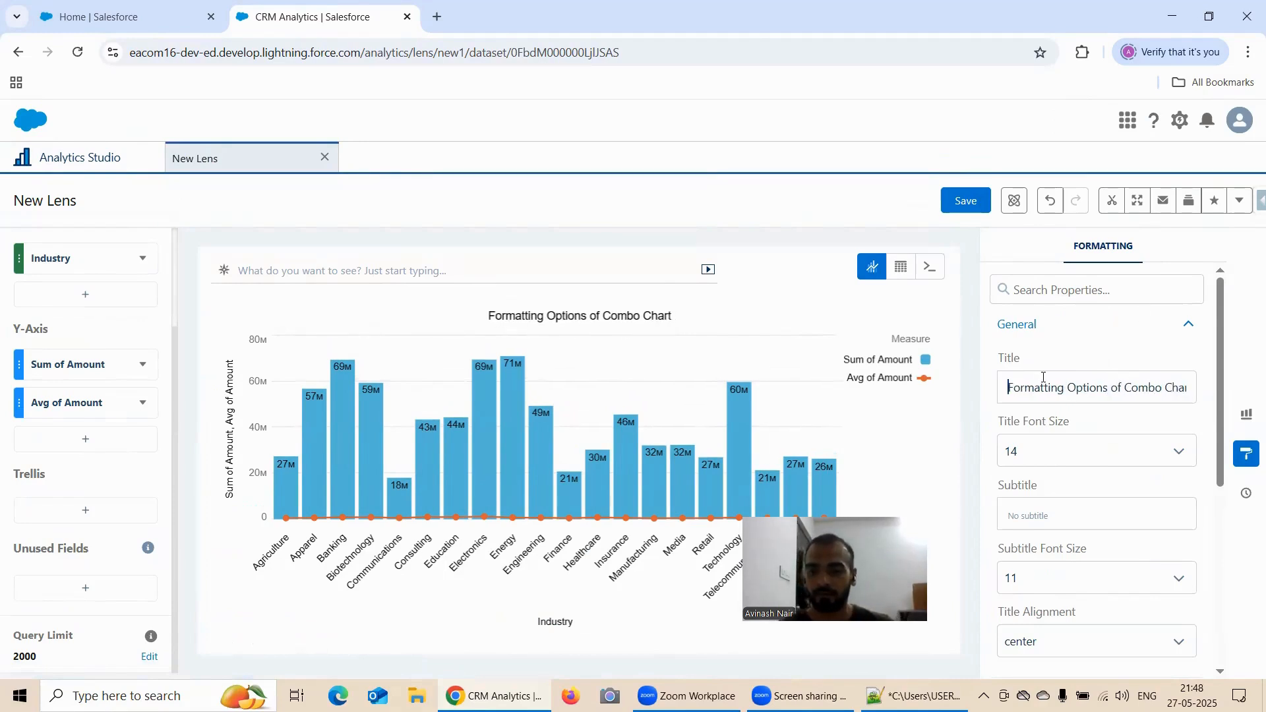
Expand the Combo Chart formatting section and turn off Stack bars
scroll(1043, 377, "down", 4)
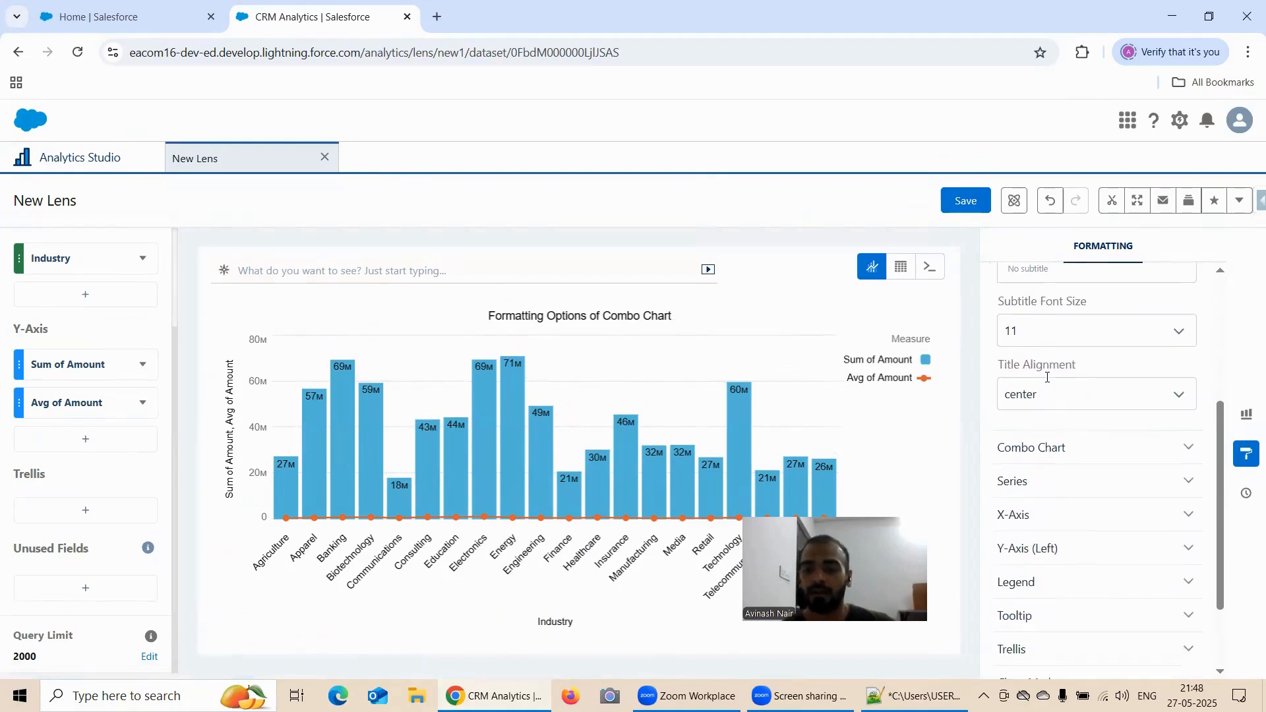
left_click(1053, 449)
scroll(1075, 413, "down", 1)
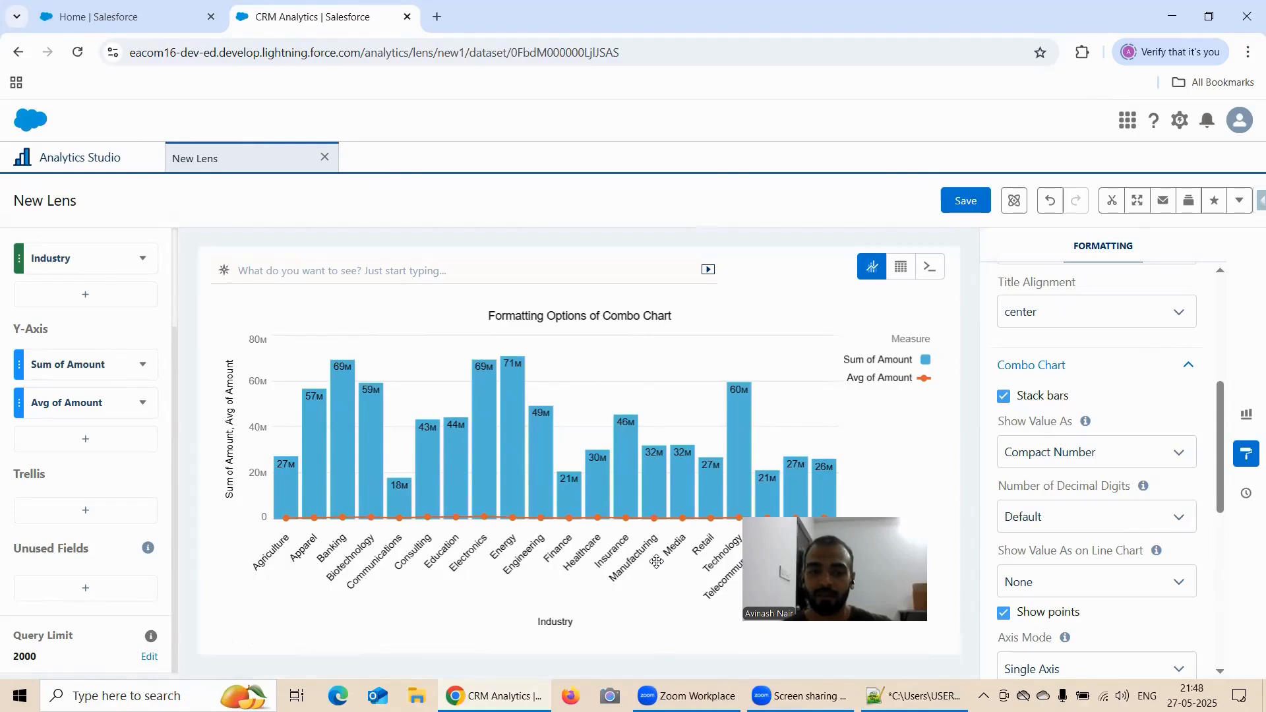
left_click_drag(870, 587, 541, 290)
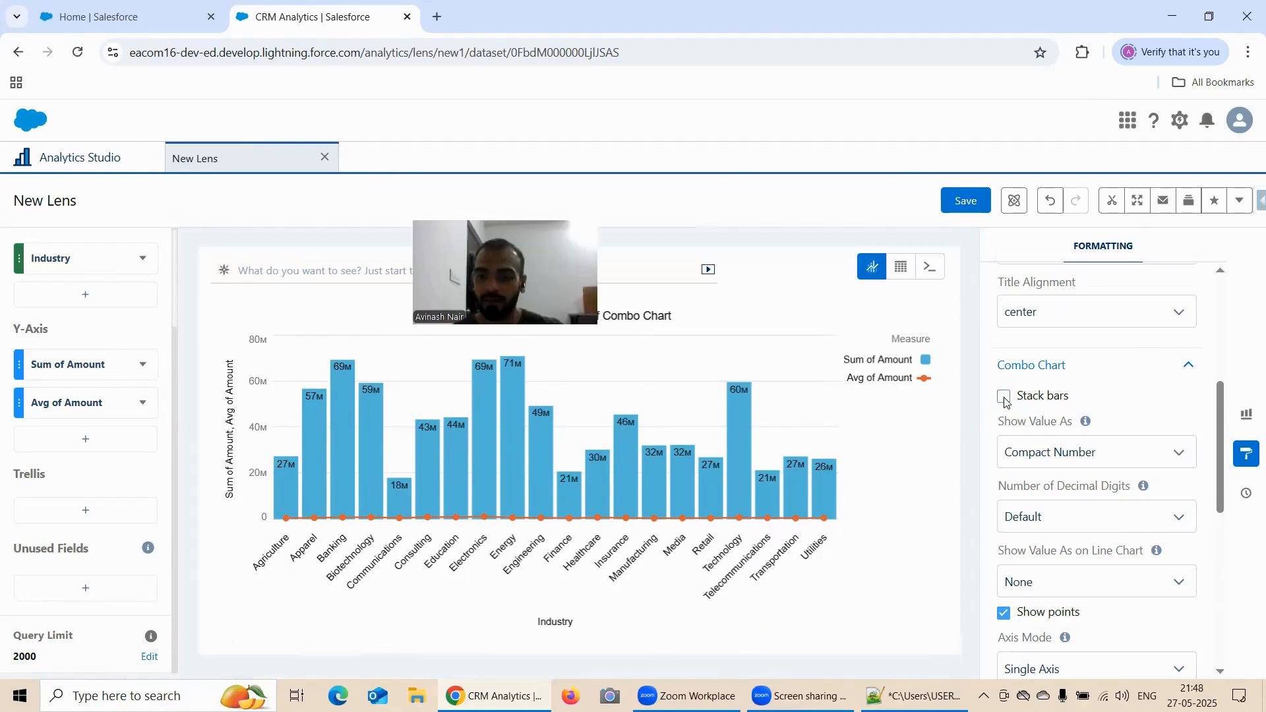
left_click_drag(605, 311, 605, 257)
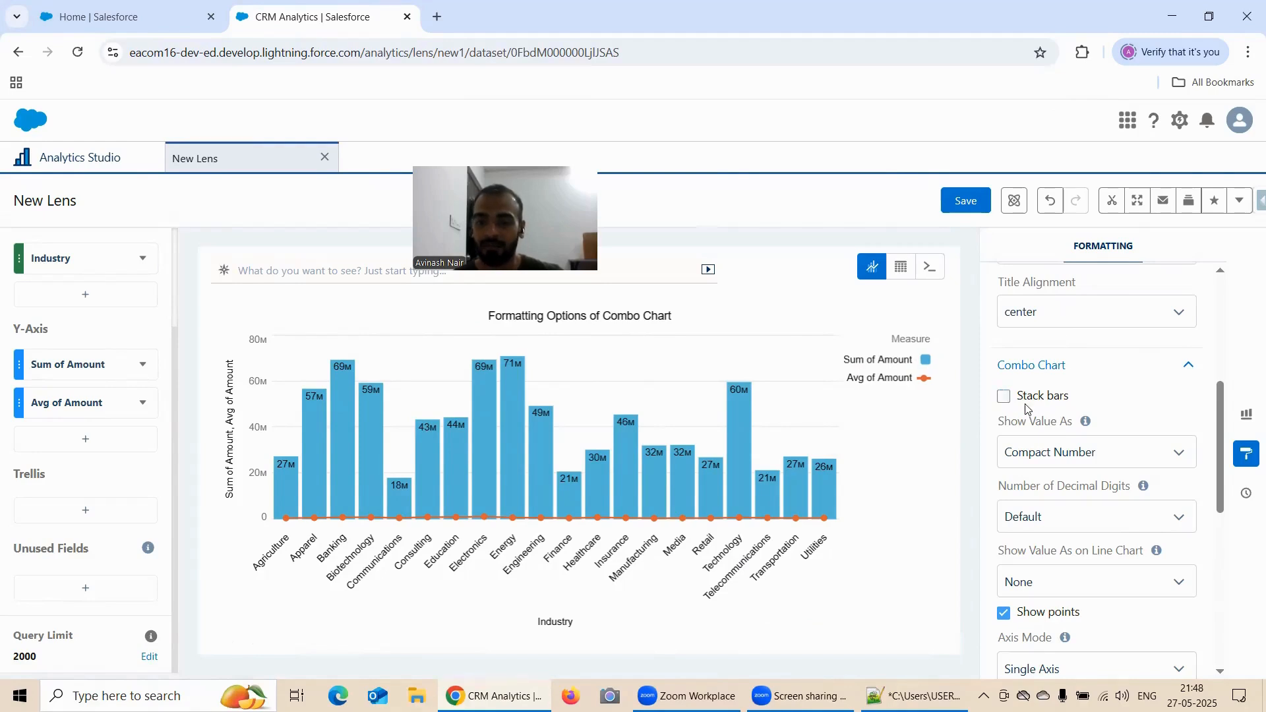
Try the None and Number formats for the bar values and switch back to Compact Number
scroll(1067, 423, "down", 1)
left_click(1048, 372)
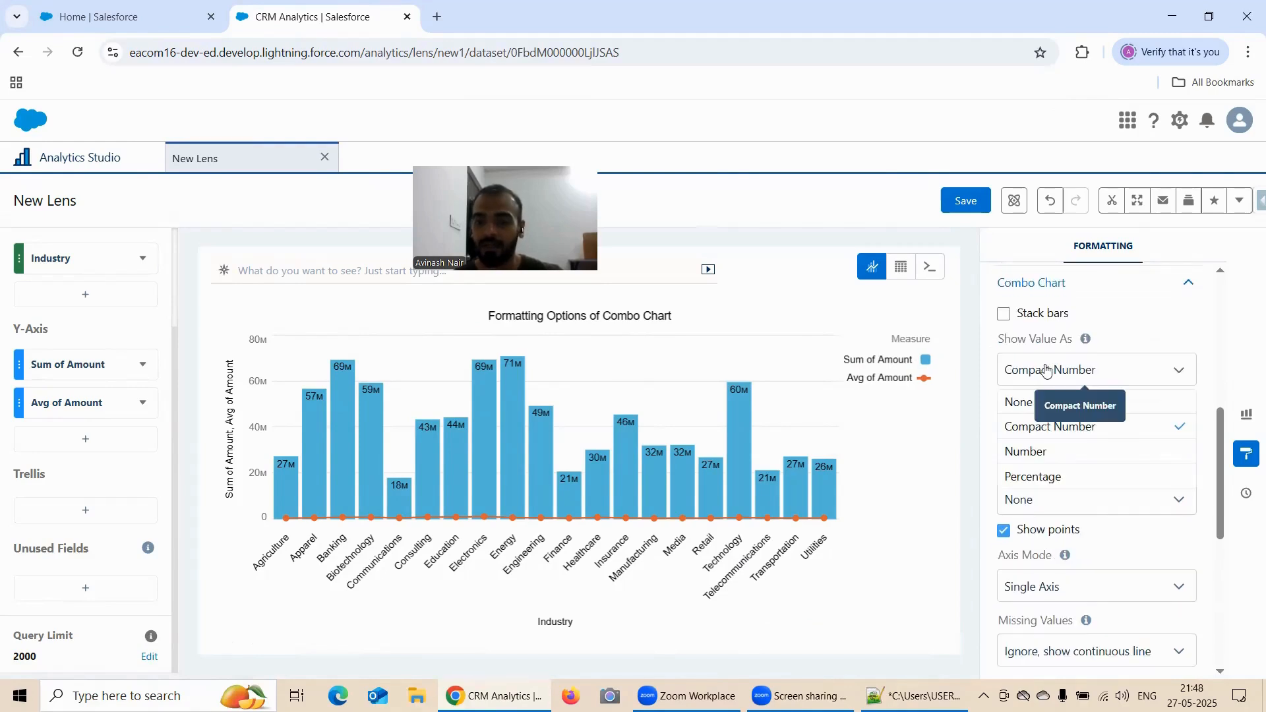
left_click(1068, 406)
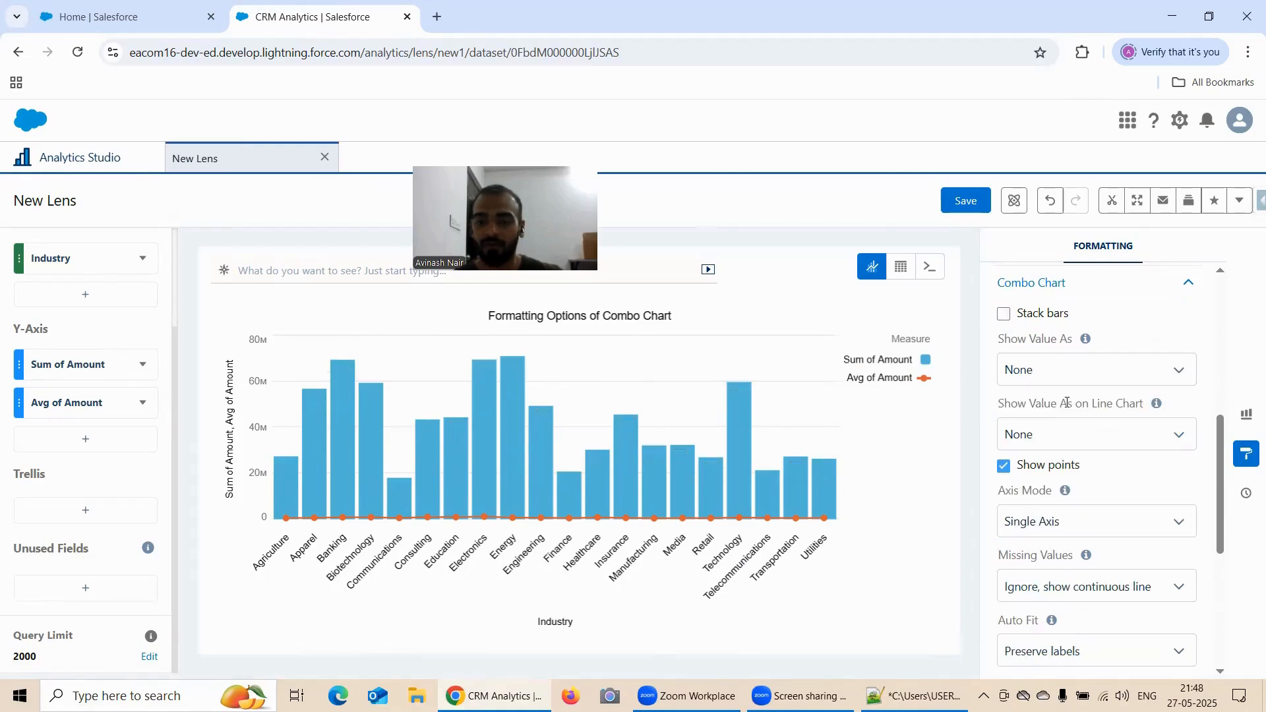
left_click(1012, 371)
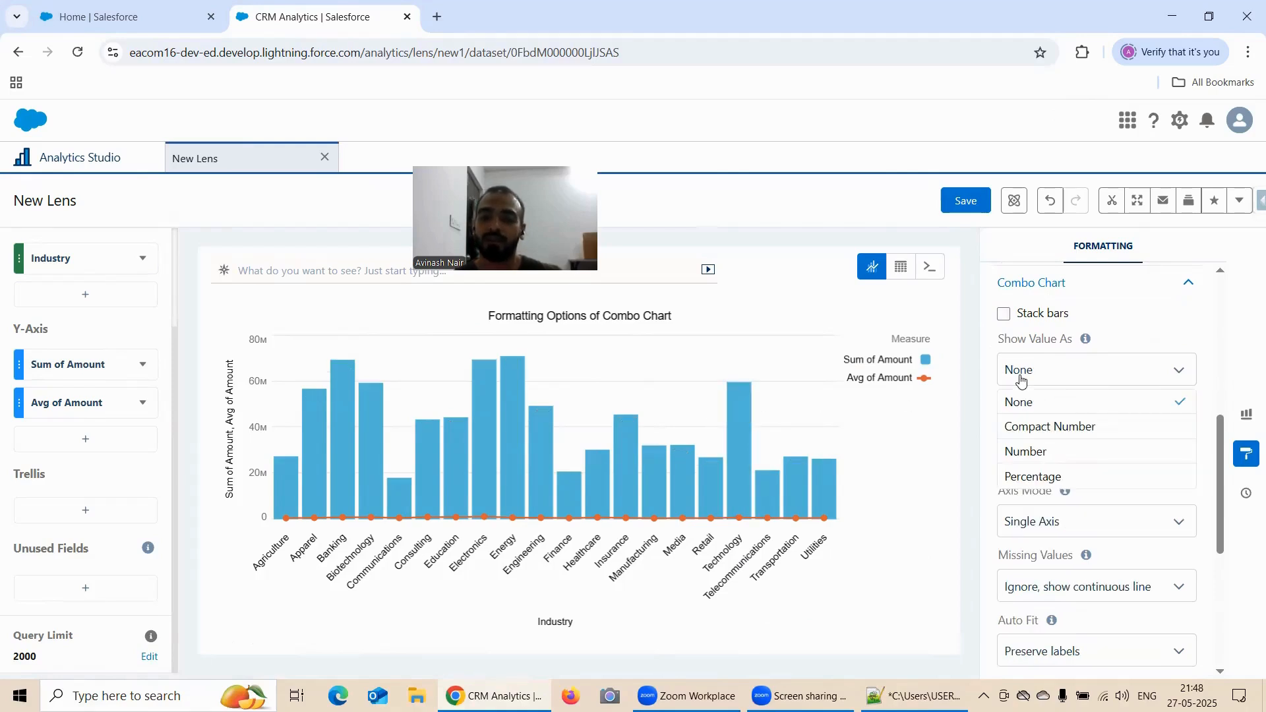
left_click(1037, 451)
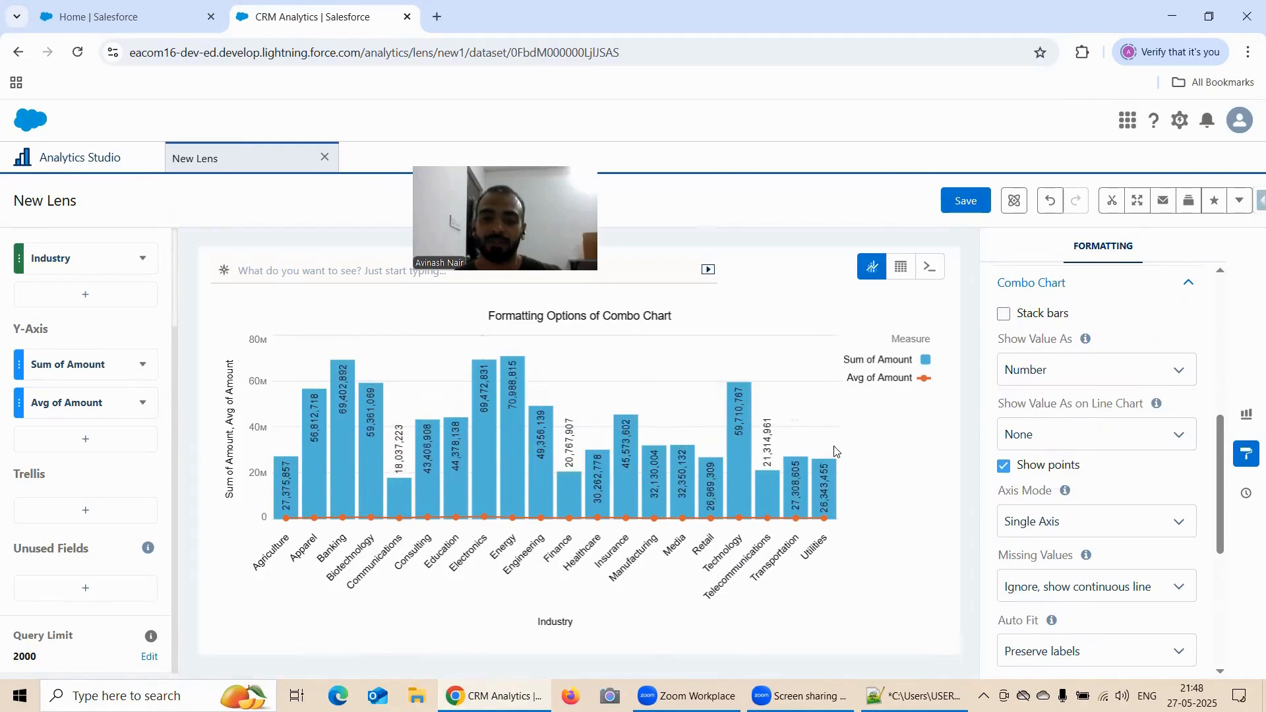
left_click(1052, 371)
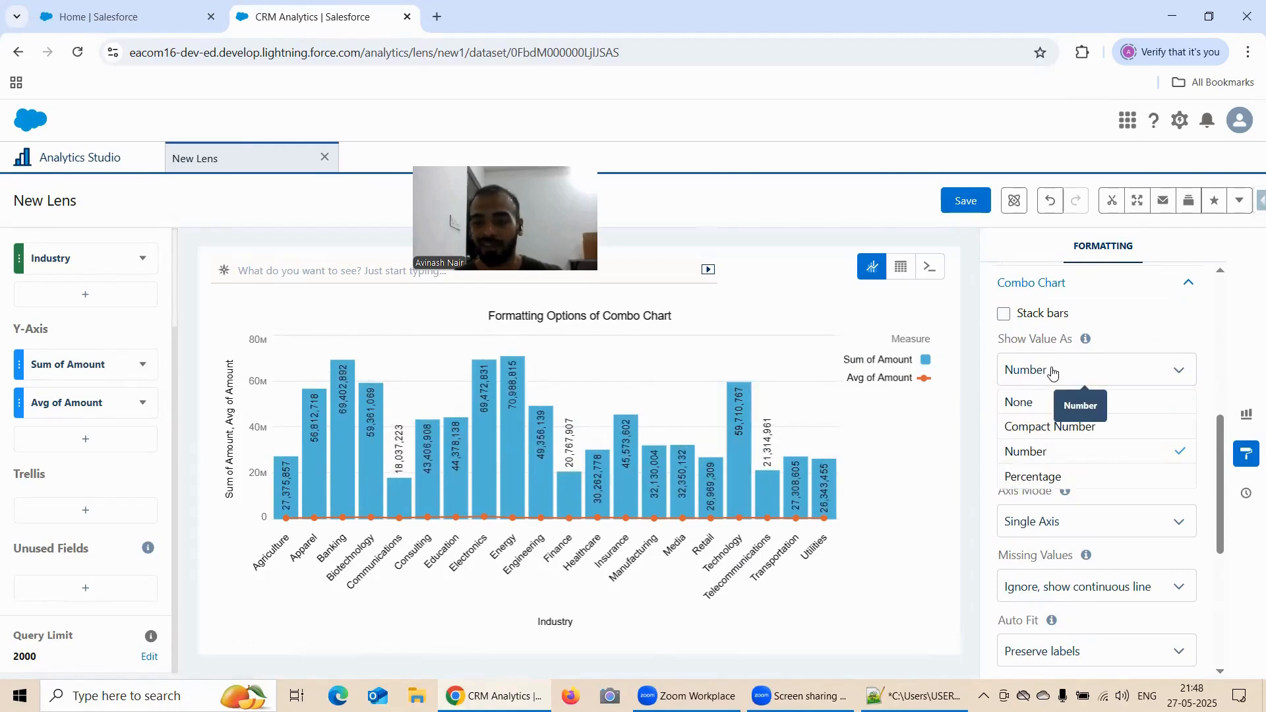
left_click(1055, 426)
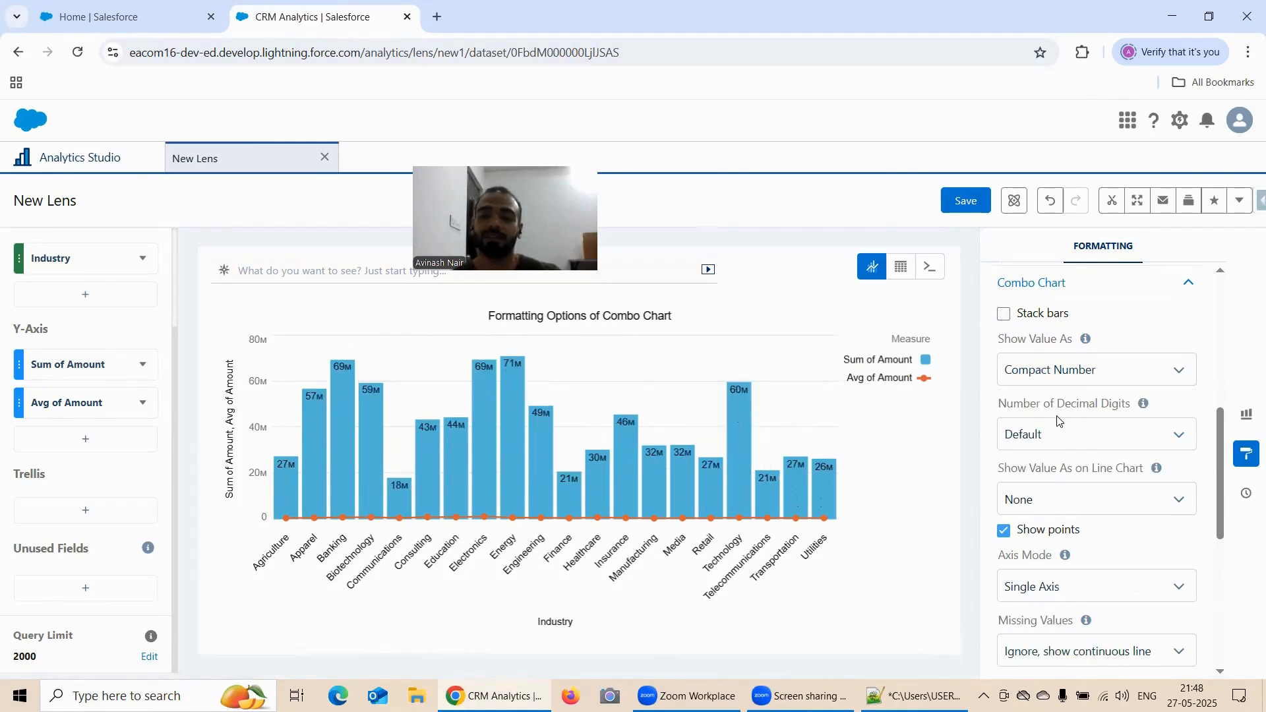
Try Stage as a second X-Axis grouping below Industry and delete it again
left_click(77, 299)
scroll(379, 473, "down", 3)
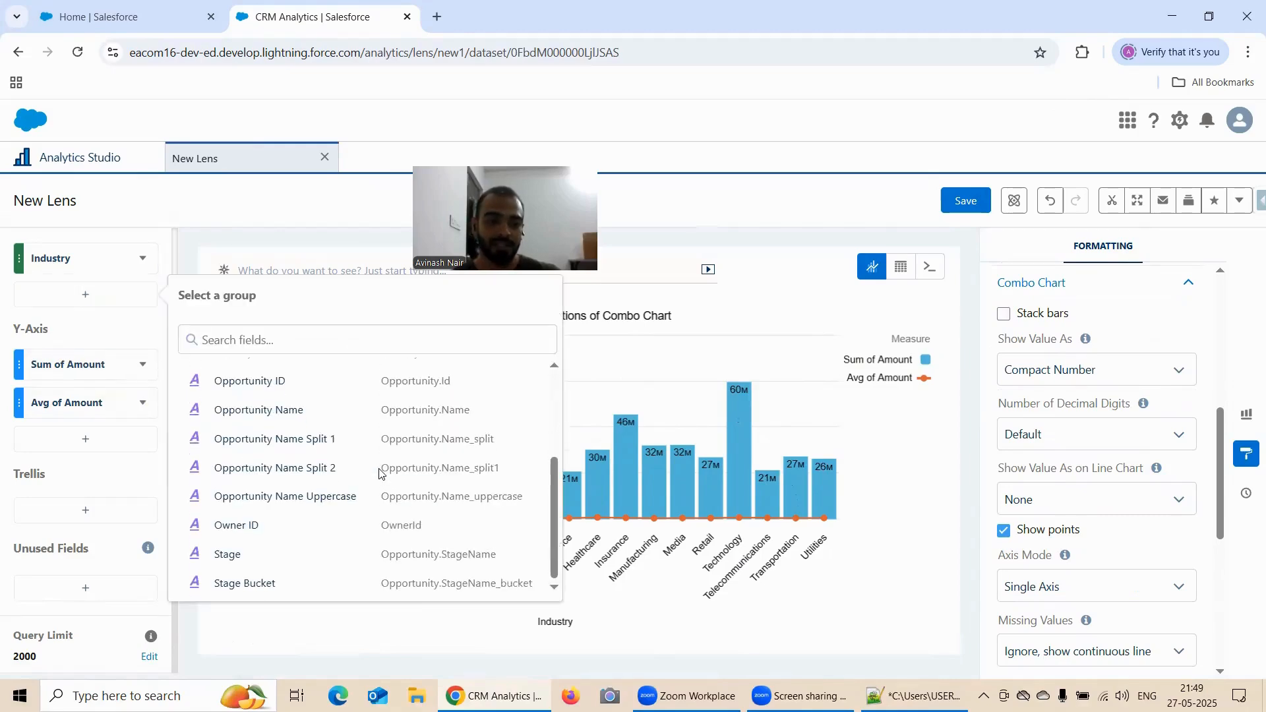
left_click(258, 555)
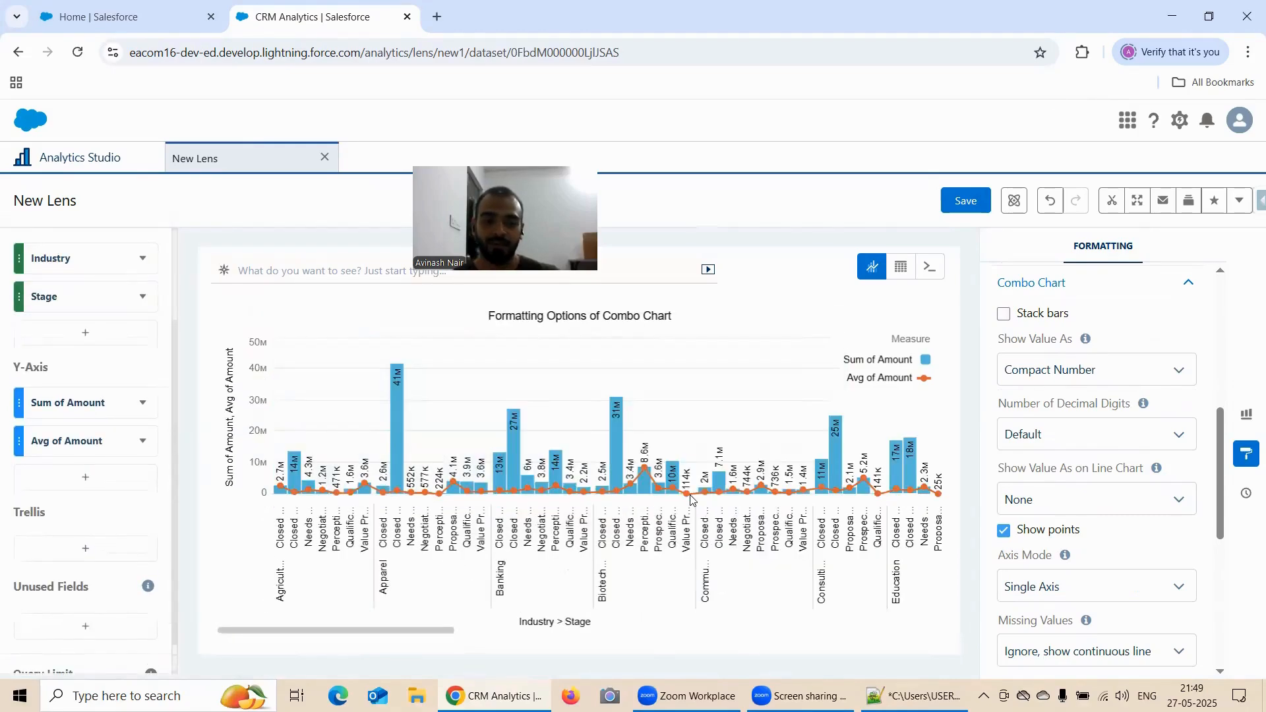
left_click(143, 298)
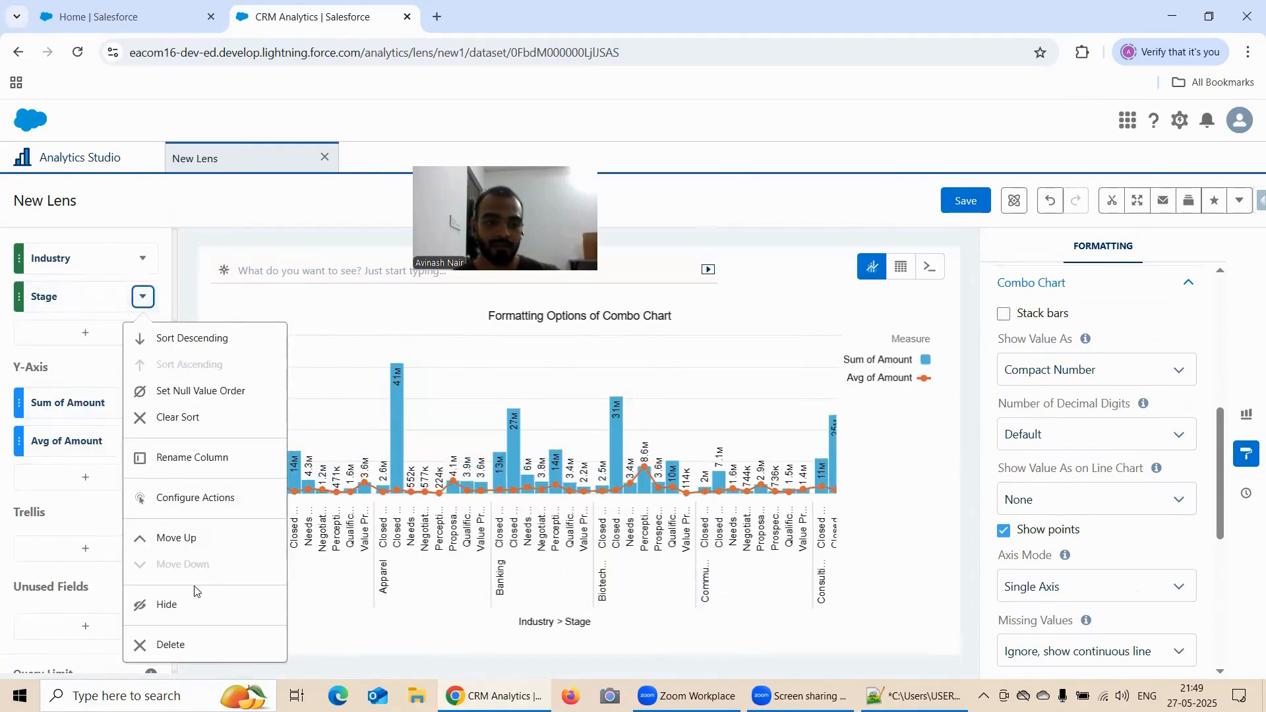
left_click(189, 651)
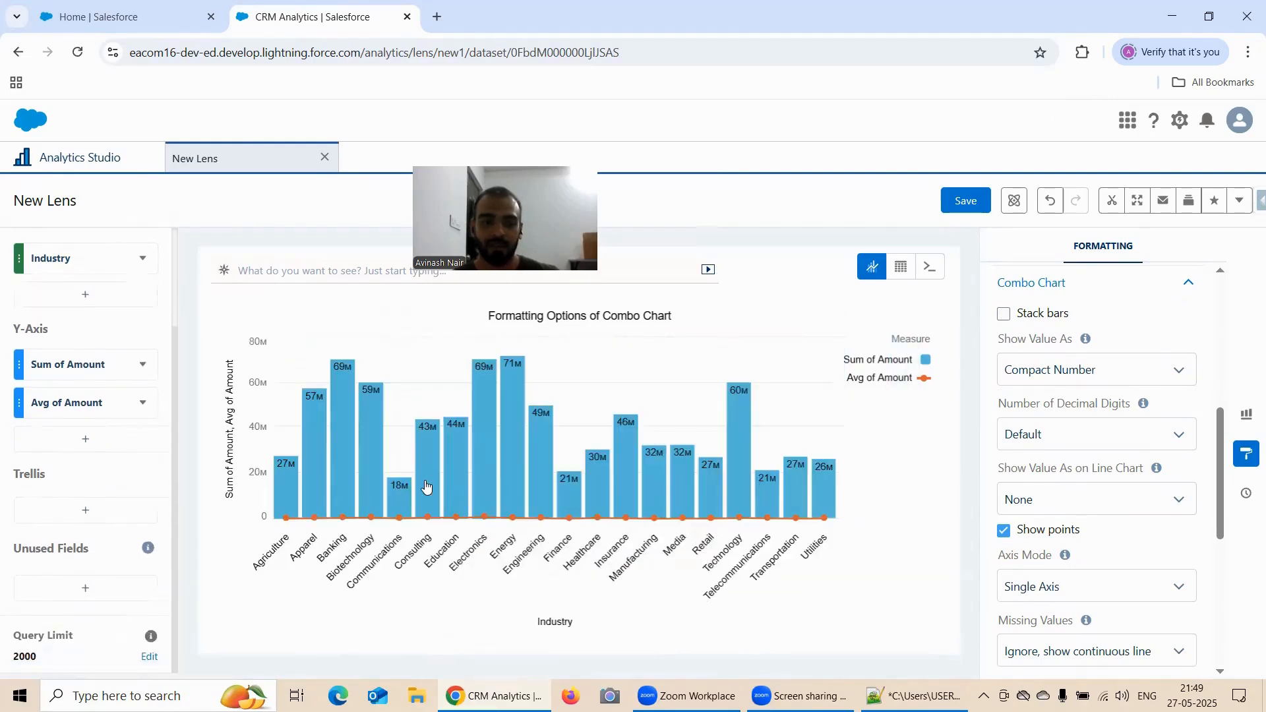
Toggle Stack bars on and off again in the Combo Chart formatting
left_click(1004, 315)
scroll(1097, 372, "down", 1)
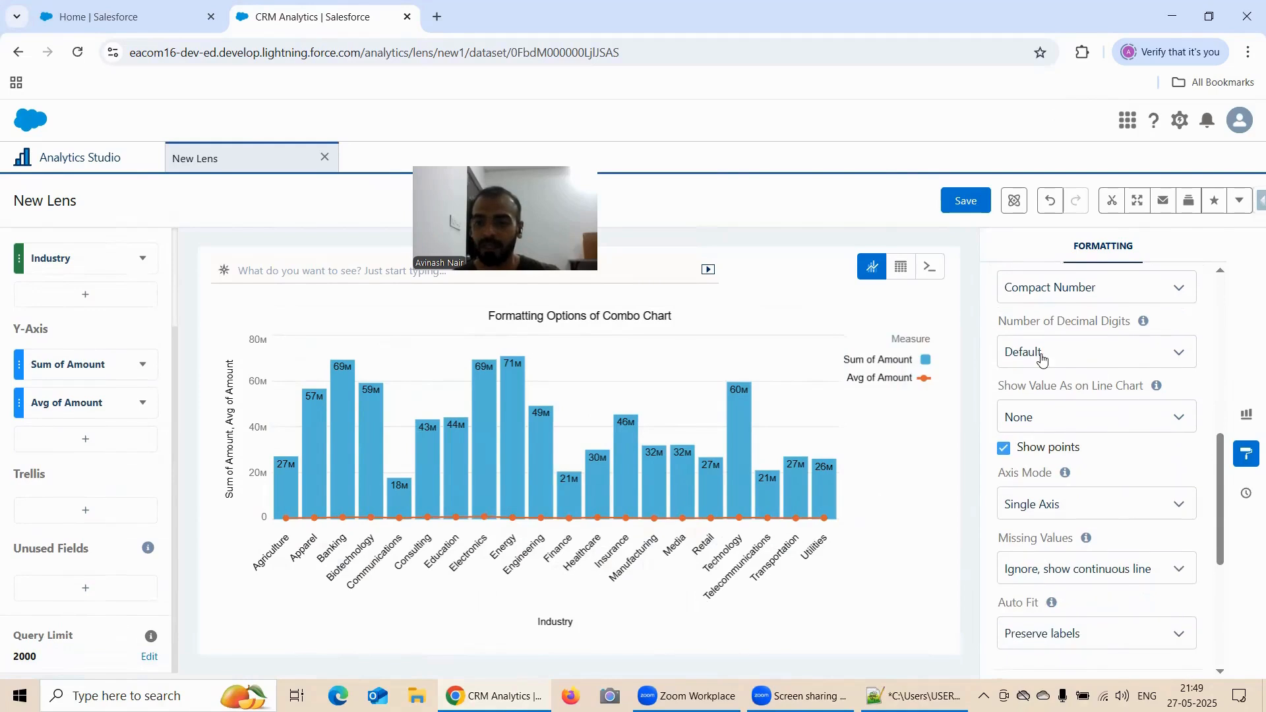
scroll(1055, 382, "up", 1)
scroll(1055, 382, "up", 1)
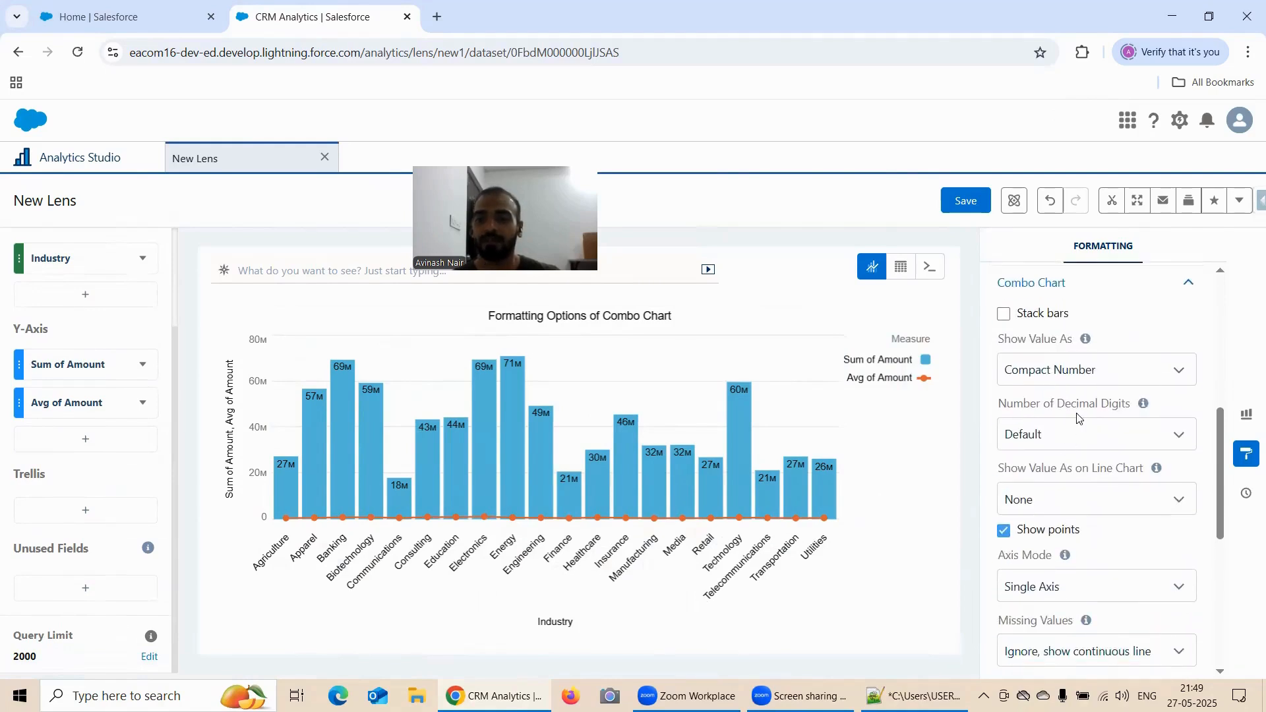
Examine the choices and help text for the bar values' Number of Decimal Digits, keeping Default
scroll(1062, 422, "down", 2)
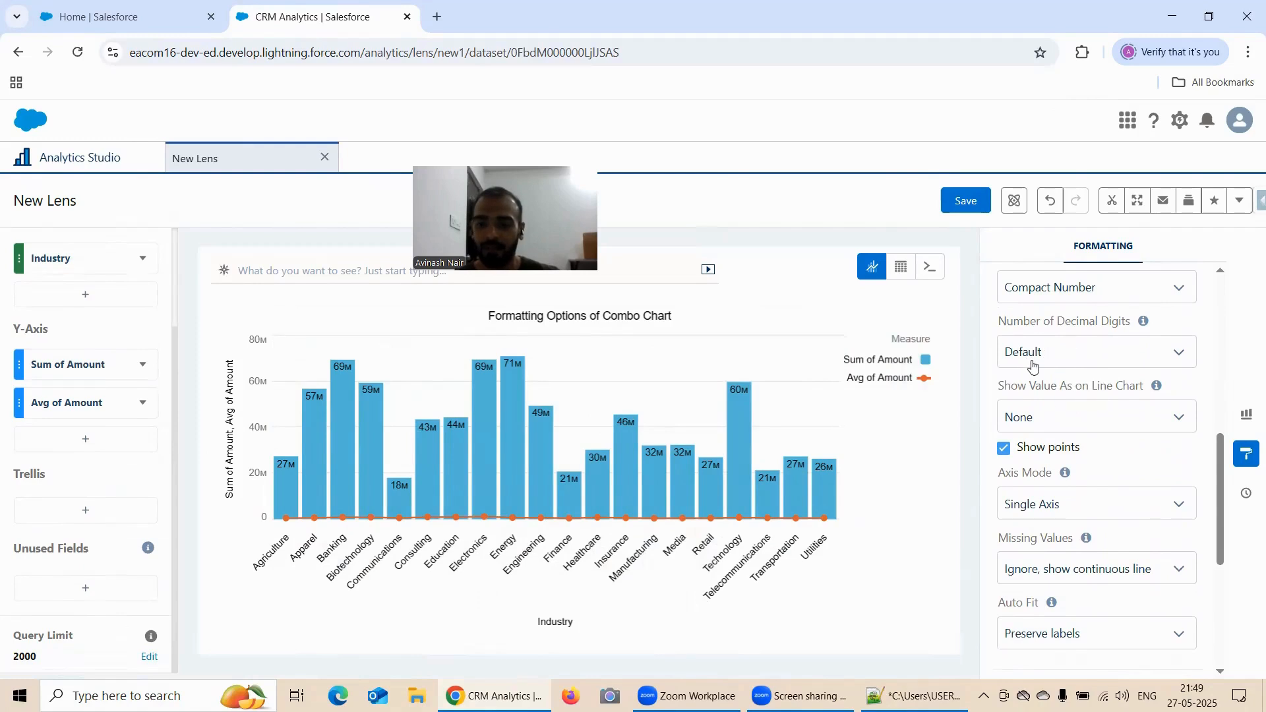
left_click(1034, 364)
double_click(1034, 363)
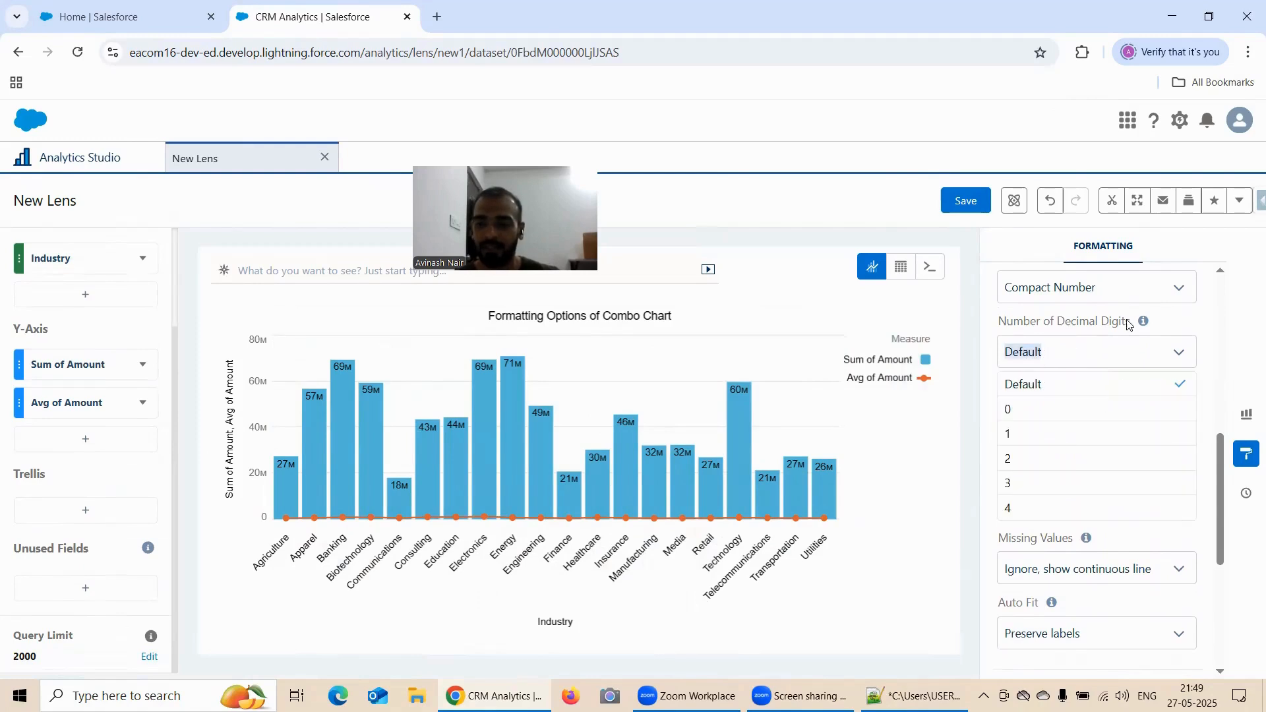
mouse_move(1145, 324)
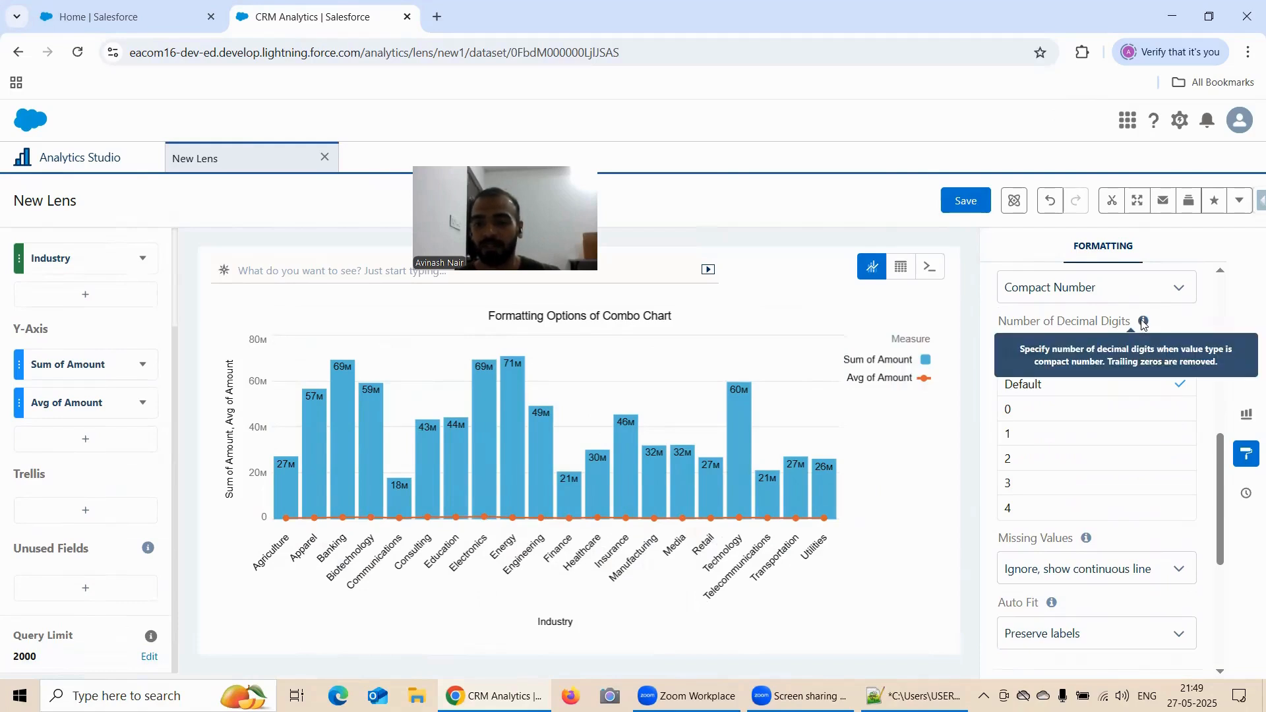
left_click(1181, 321)
Show the line chart's values as Compact Number
scroll(1120, 343, "down", 2)
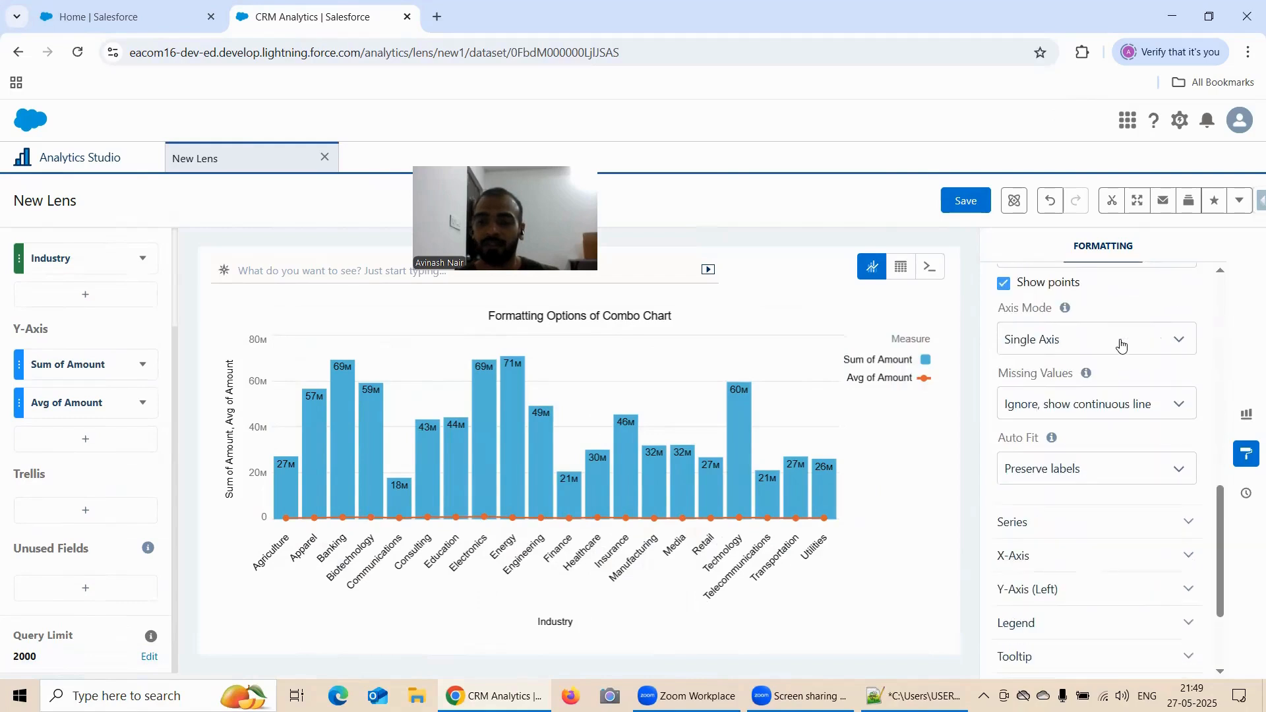
scroll(1097, 330, "up", 1)
left_click(1042, 339)
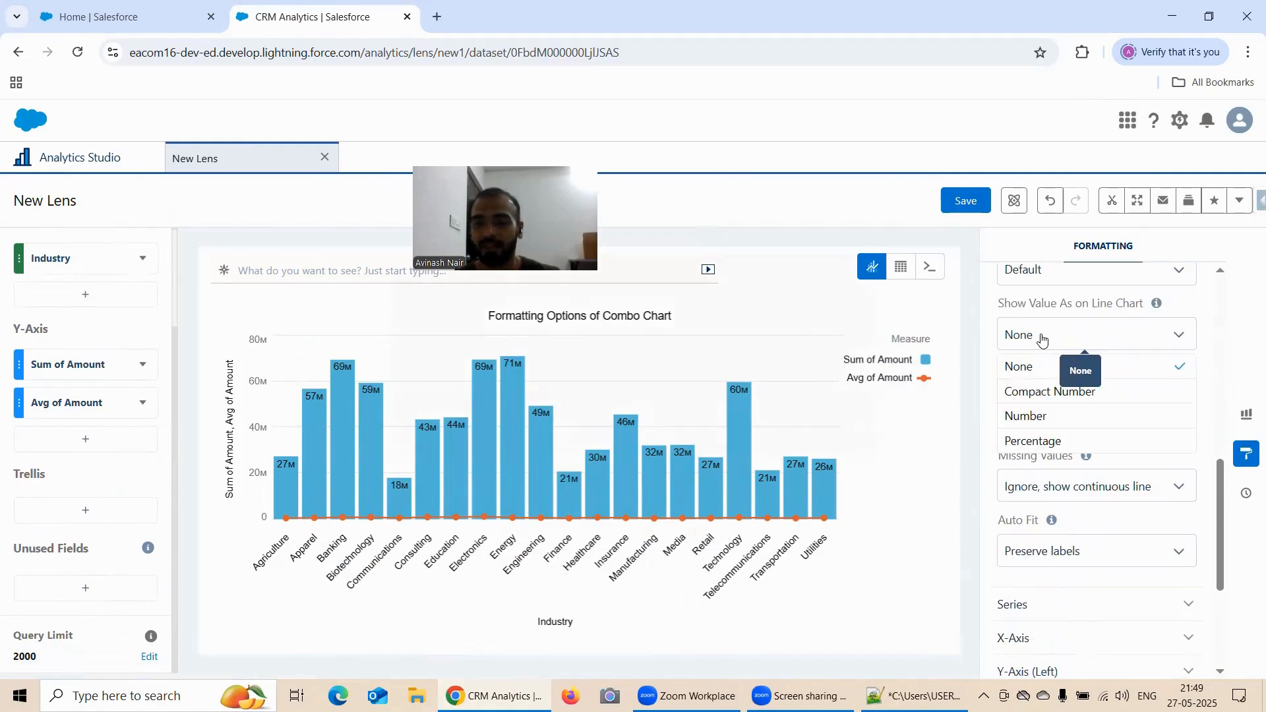
left_click(1230, 536)
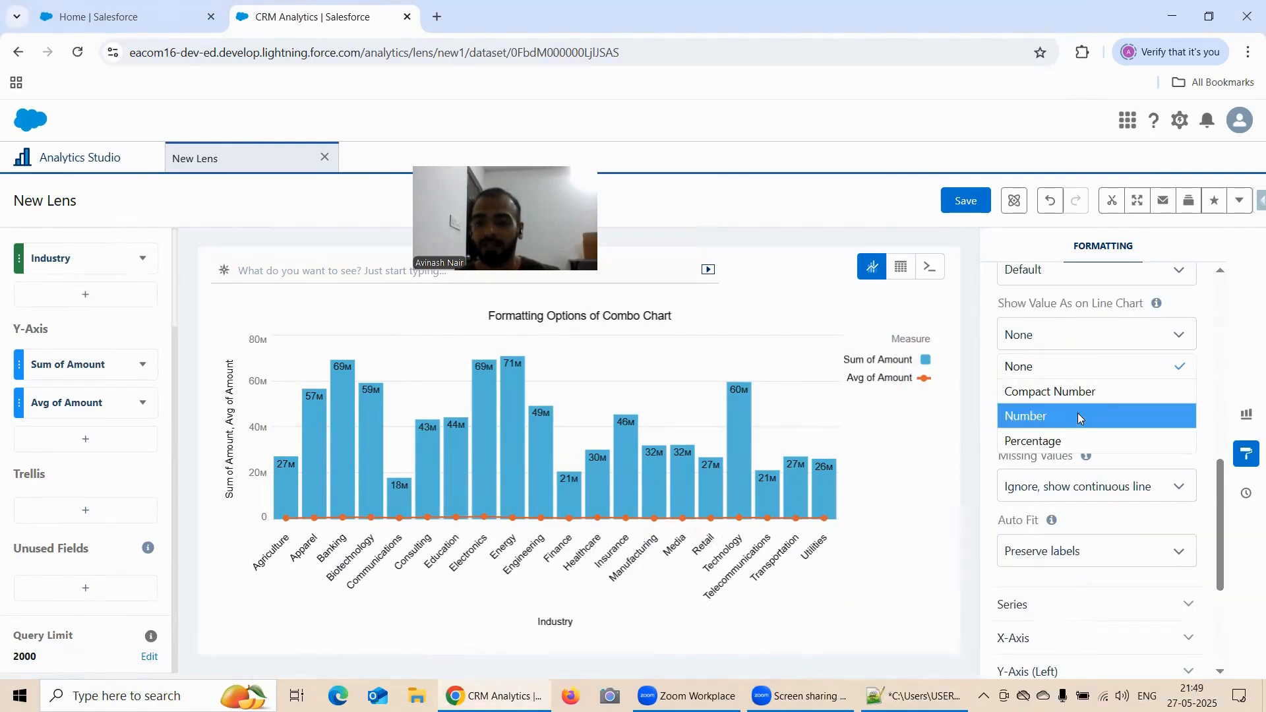
left_click(1068, 394)
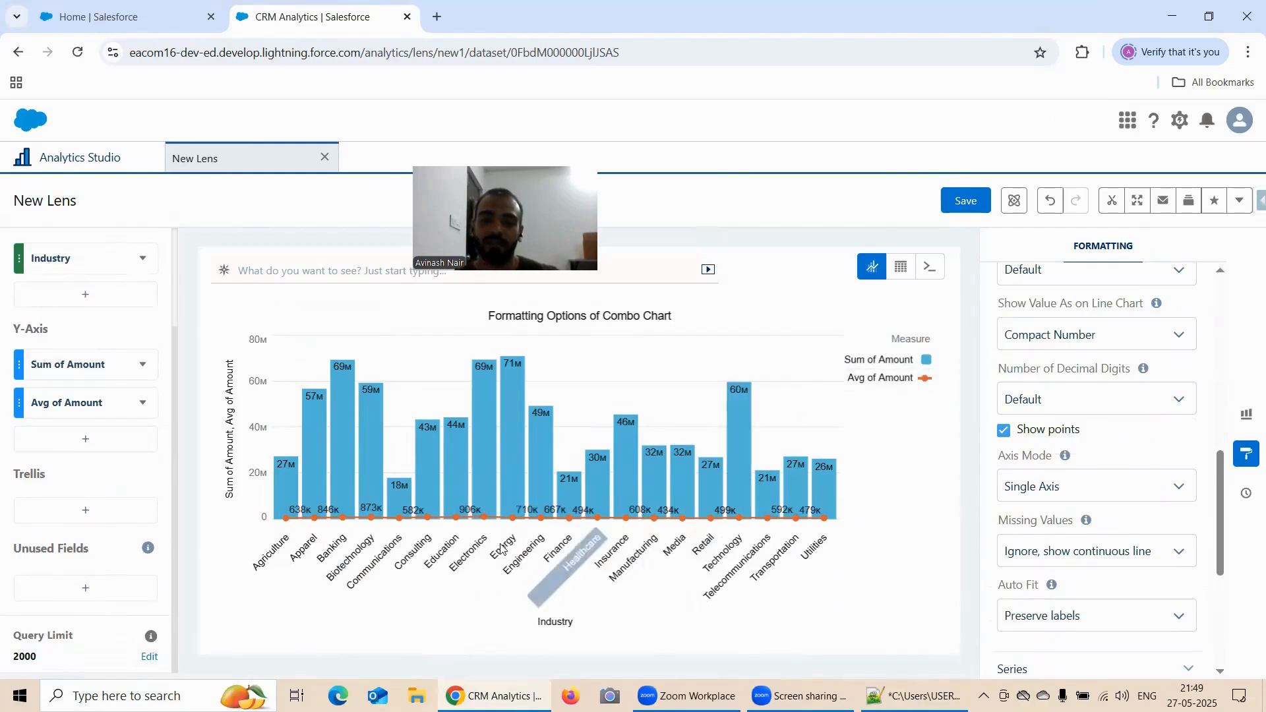
Try the Number format for the line chart's values and switch back to Compact Number
left_click(1036, 342)
left_click(1035, 407)
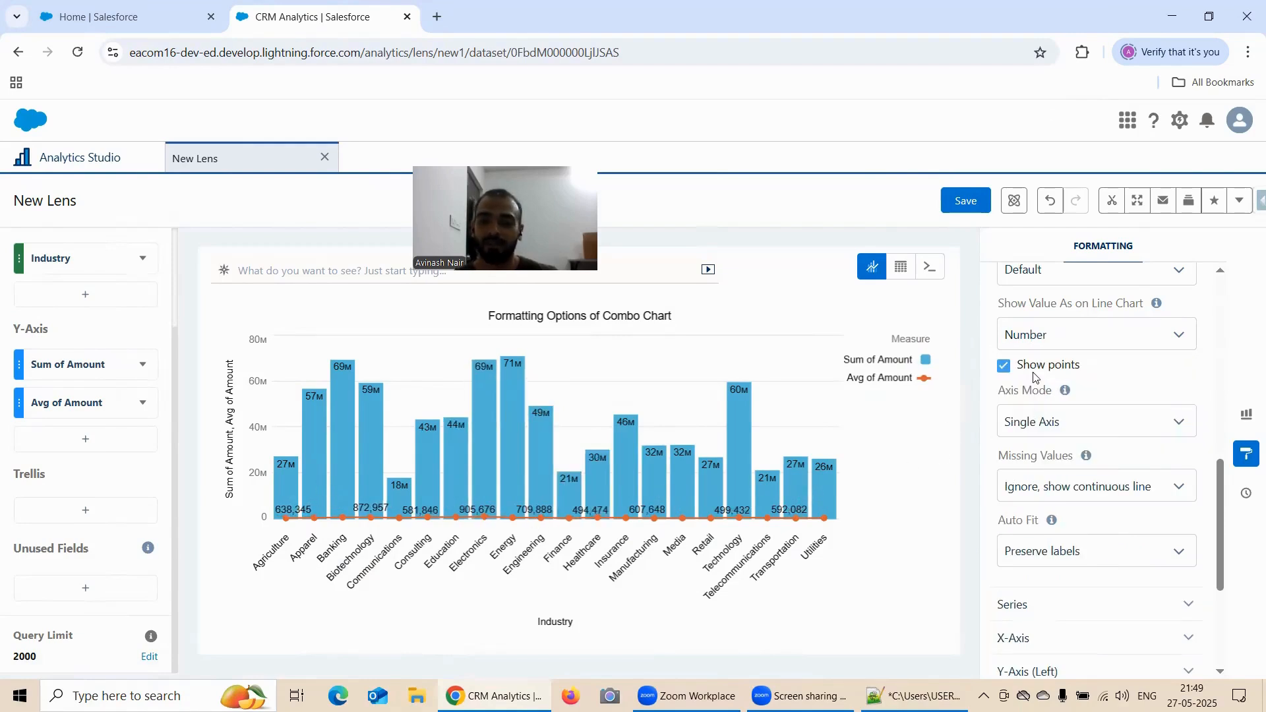
left_click(1039, 348)
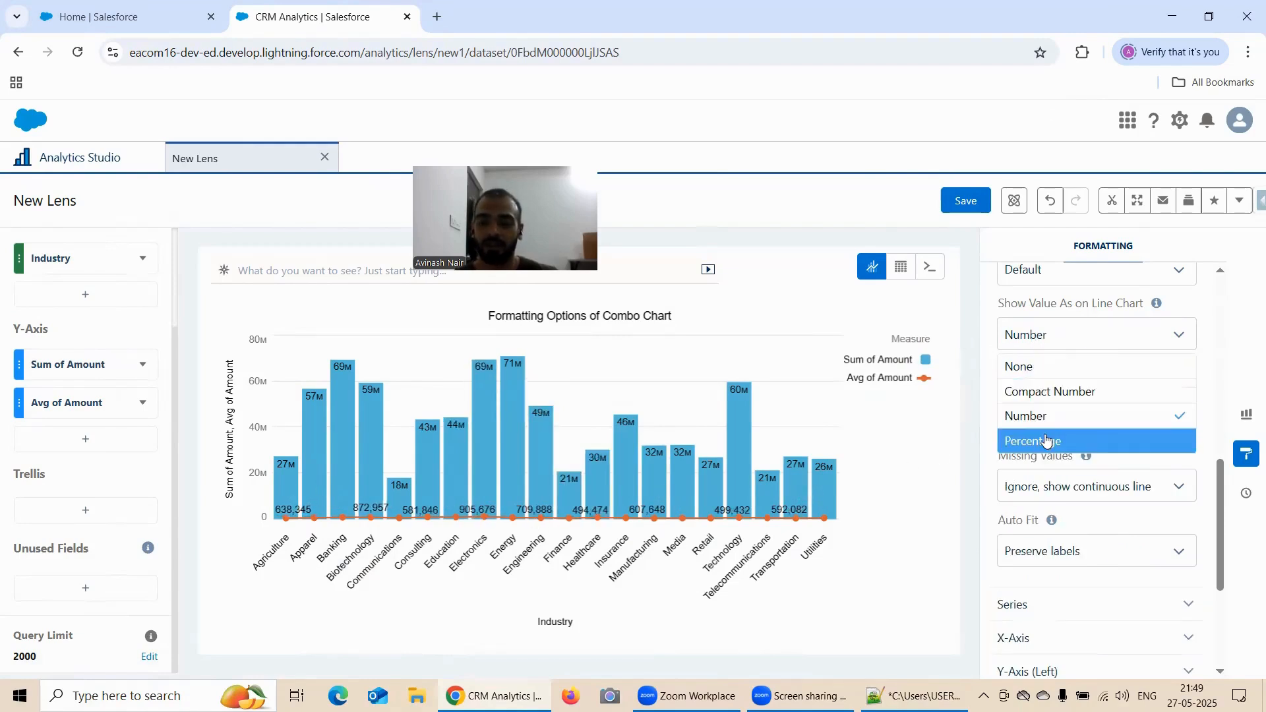
left_click(1044, 400)
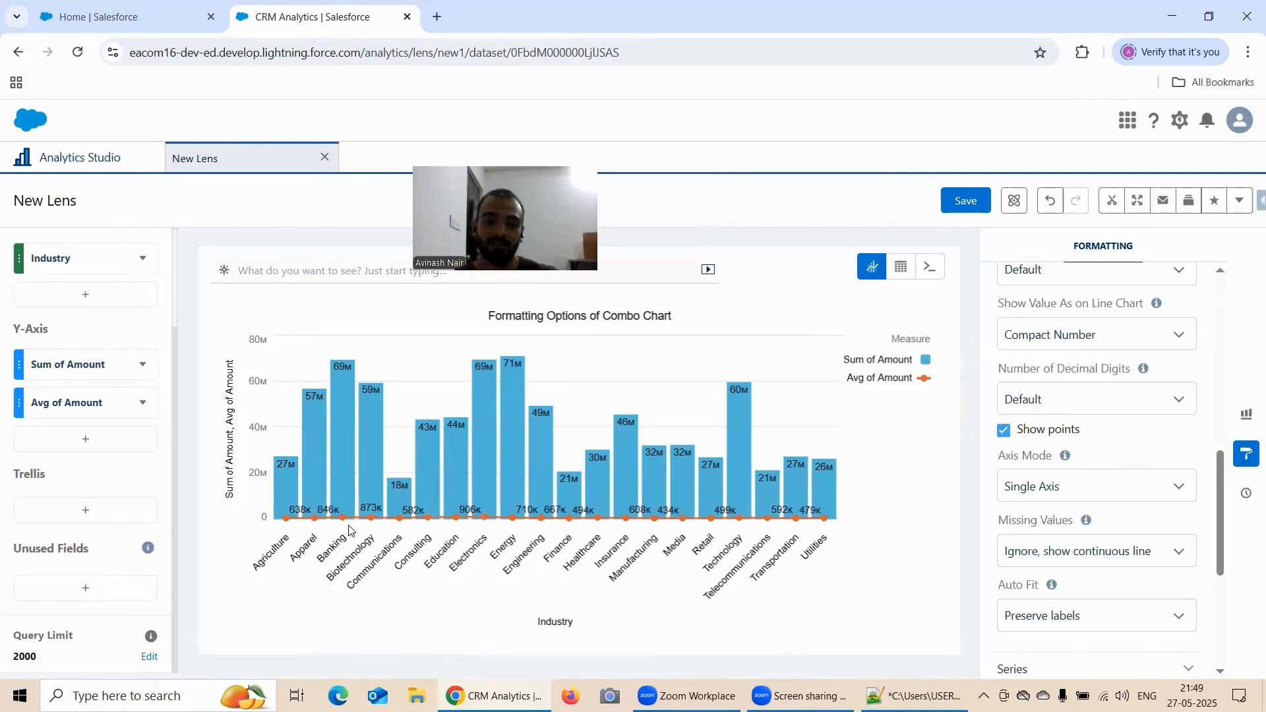
Change the second Y-Axis measure to Maximum of Amount
left_click(59, 408)
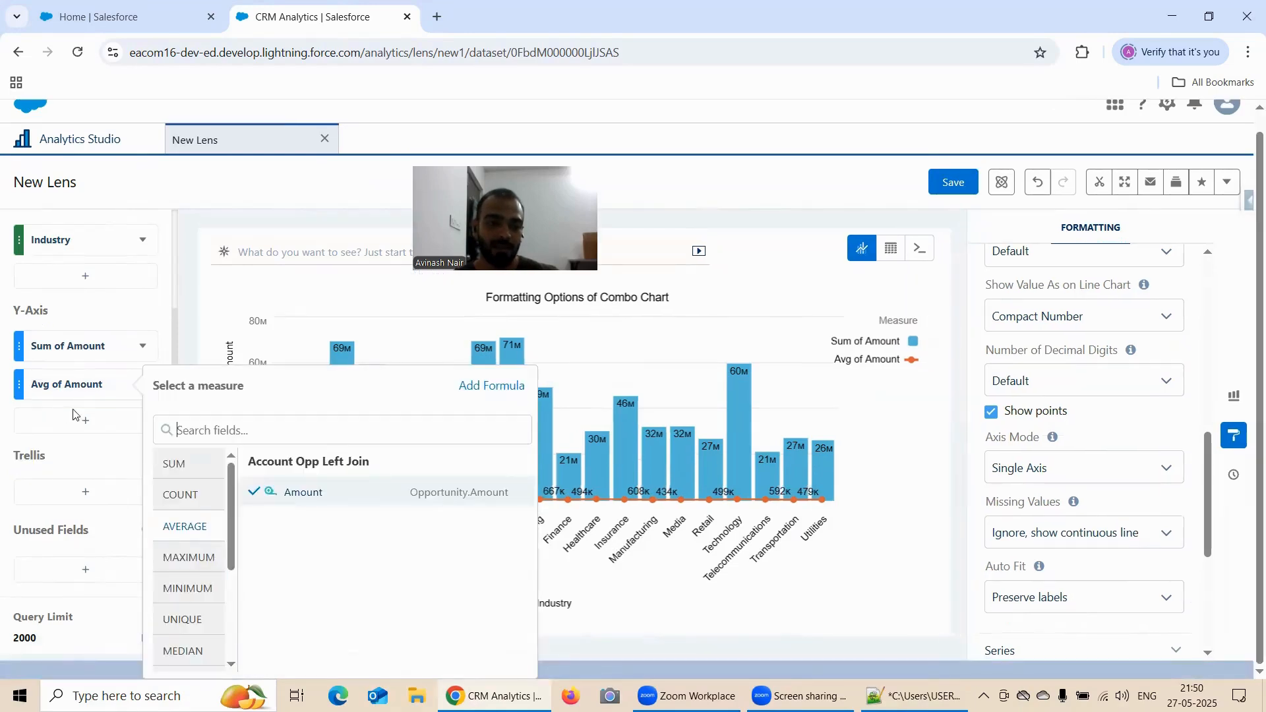
left_click(190, 557)
left_click(284, 492)
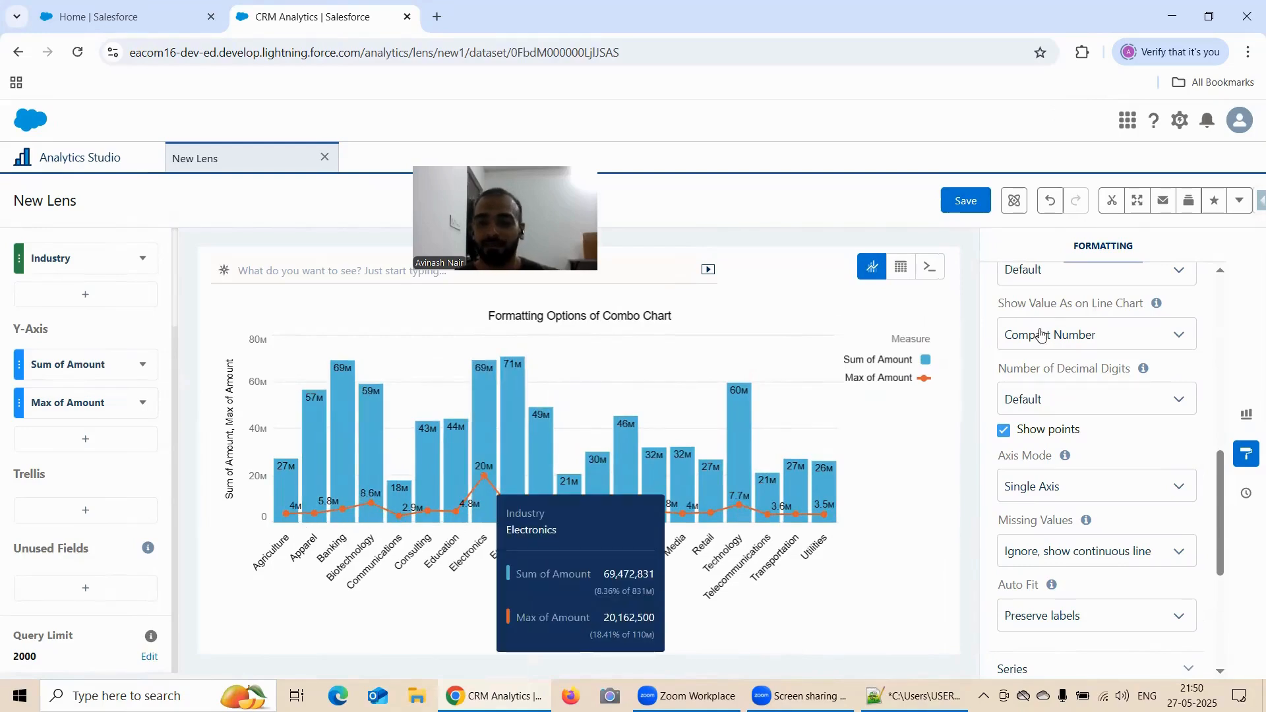
Toggle Stack bars with Maximum of Amount as the line measure and leave it off
scroll(1038, 328, "up", 1)
scroll(1038, 328, "up", 1)
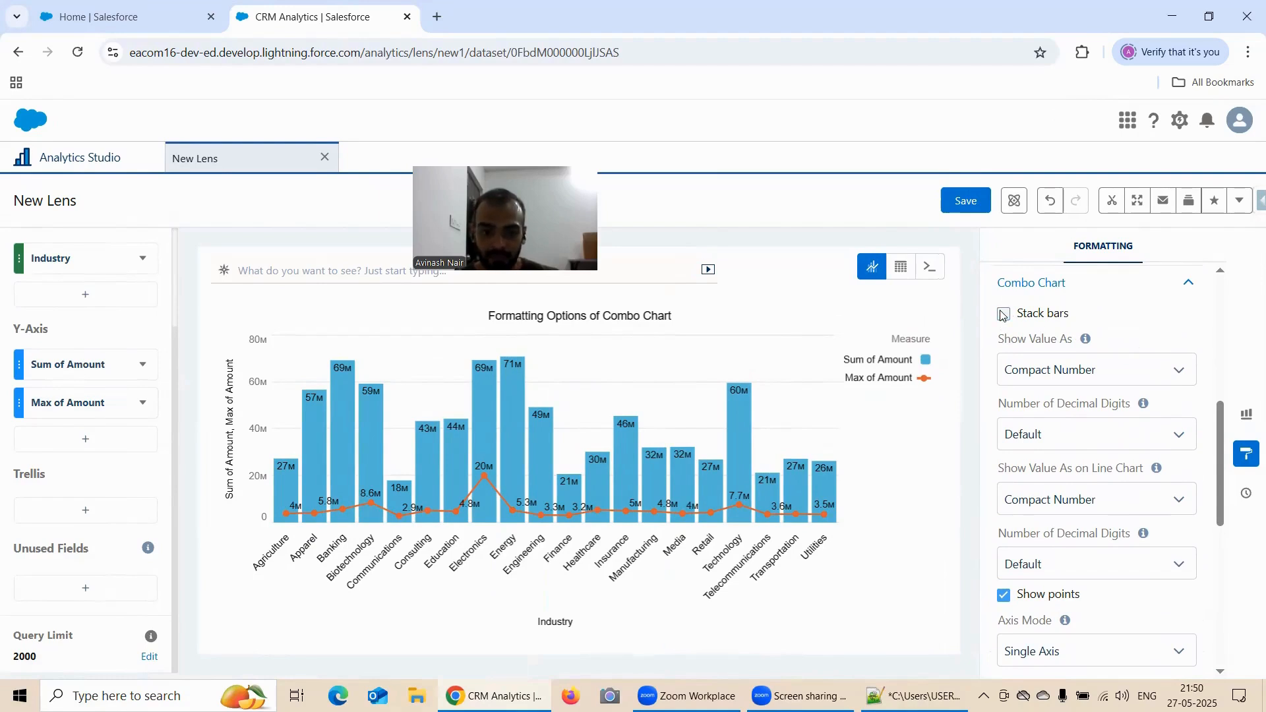
left_click(1005, 315)
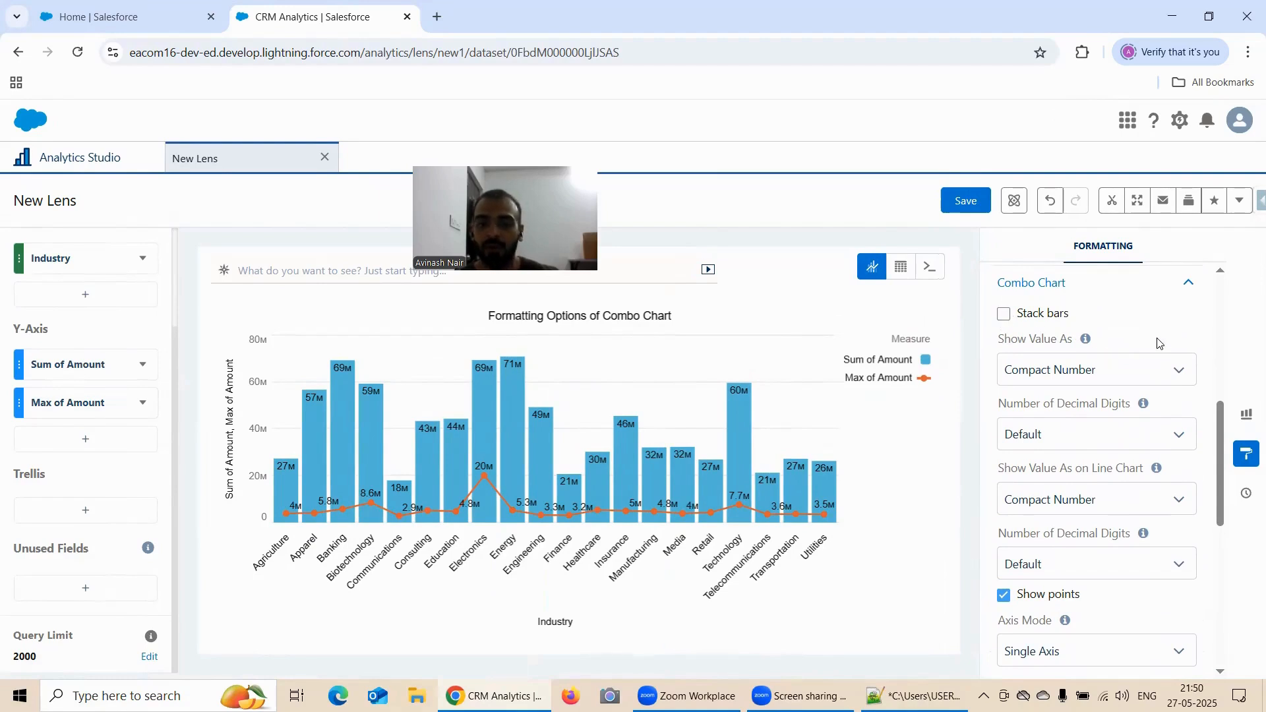
Review the decimal digit choices for the line values, keeping Default, and turn Show points off and on again
scroll(1158, 343, "down", 3)
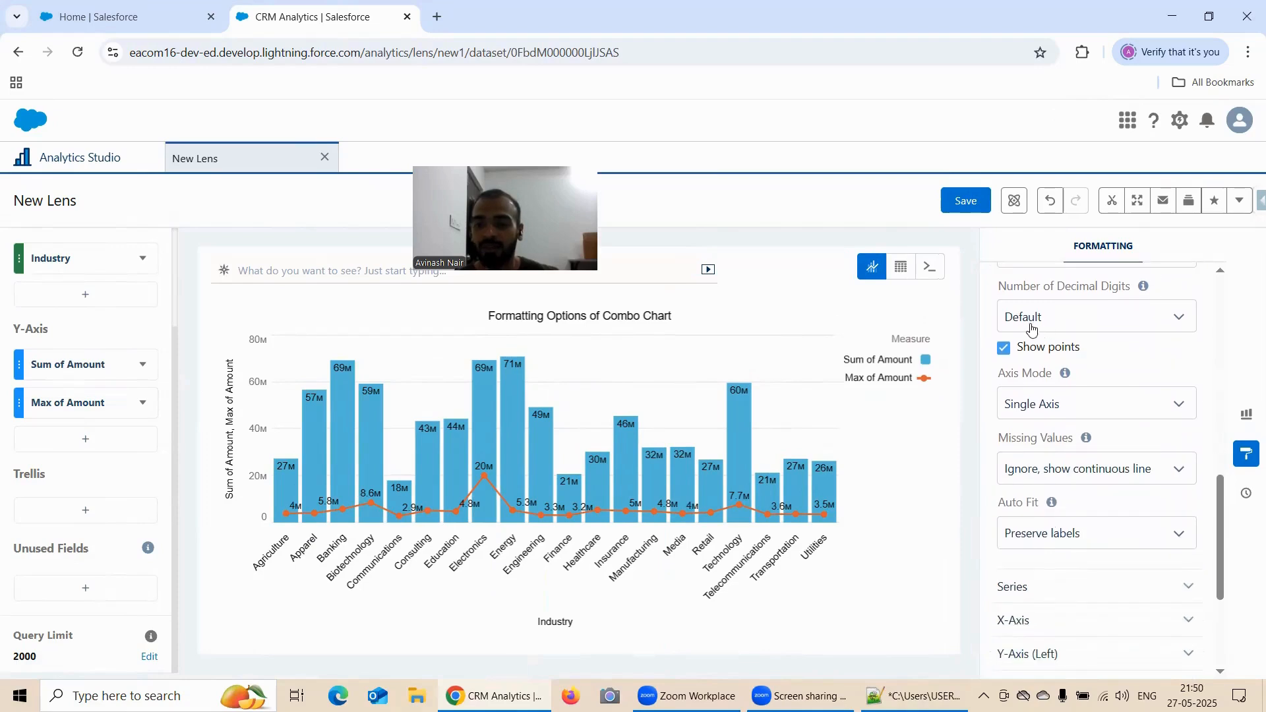
left_click(1037, 319)
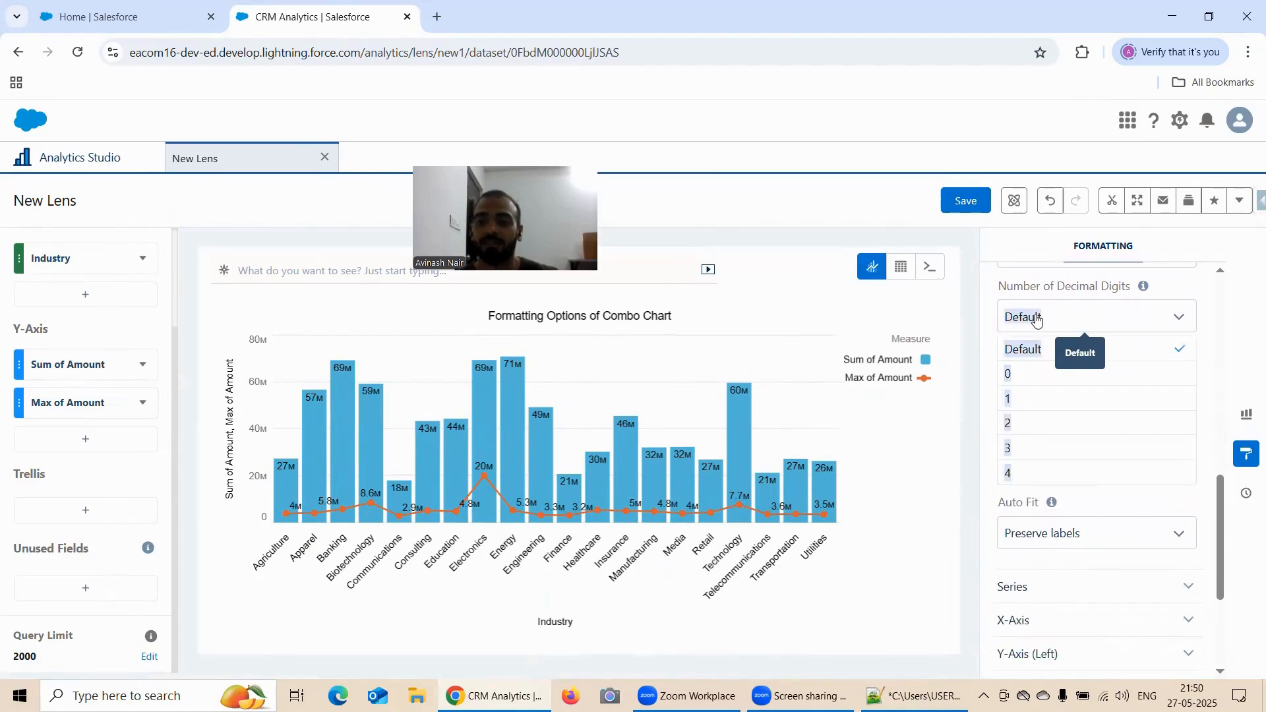
left_click(1035, 317)
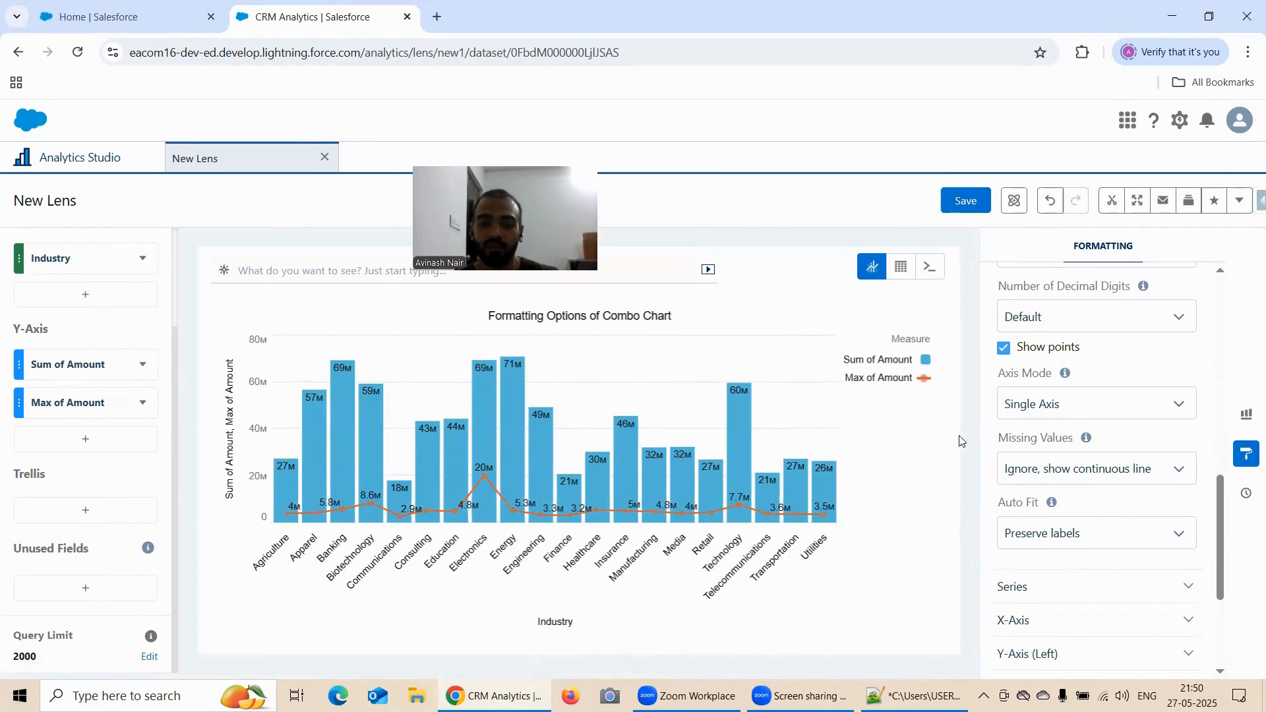
left_click(1005, 349)
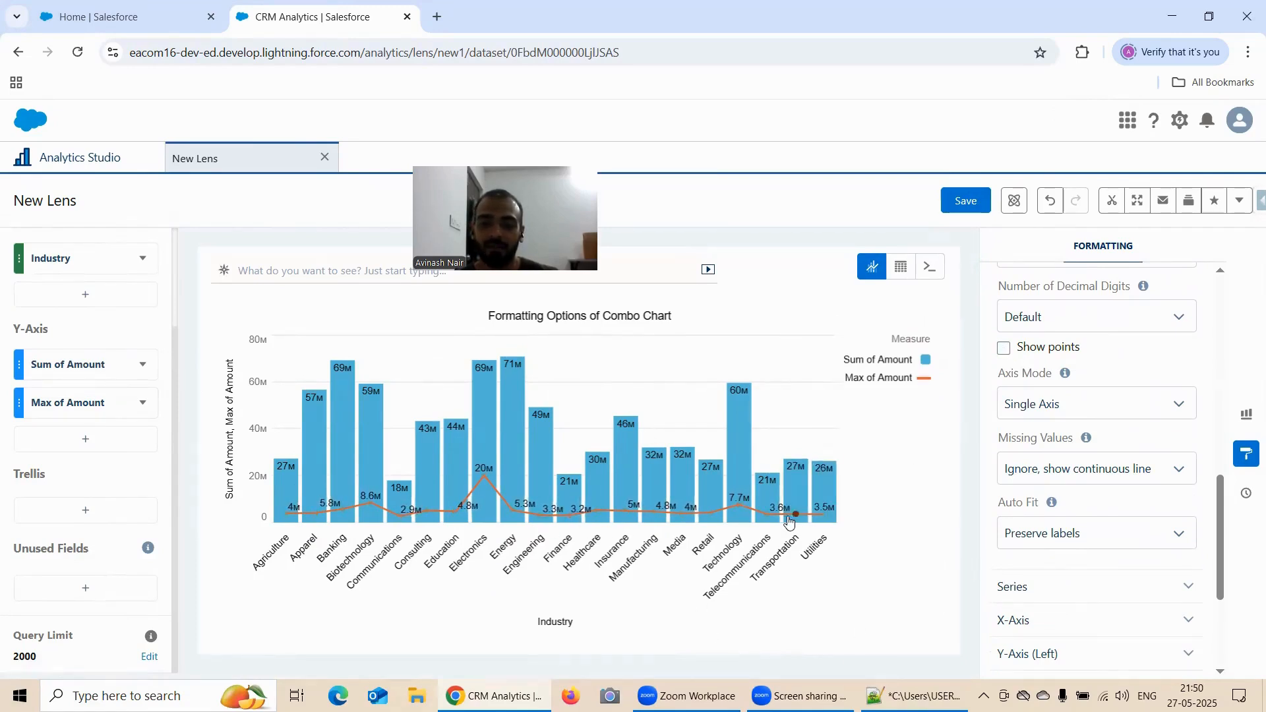
left_click(1004, 349)
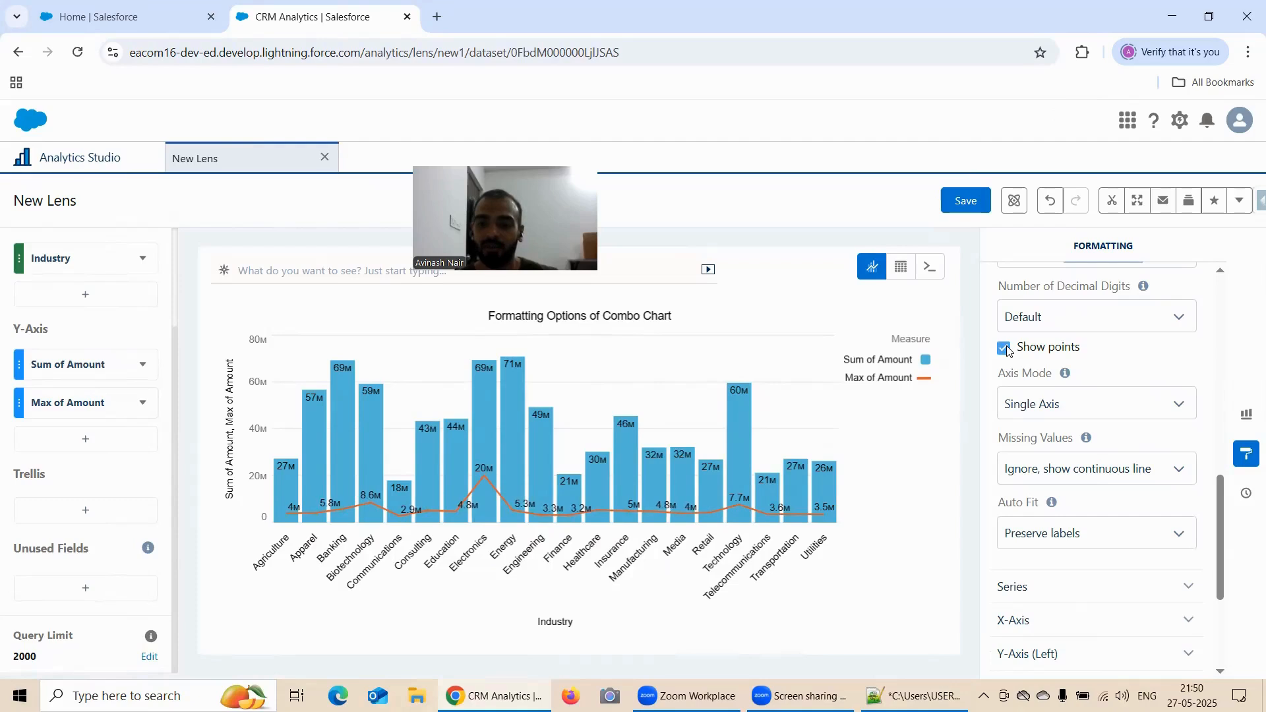
Set the combo chart's Axis Mode to Dual Axis
scroll(1077, 347, "down", 1)
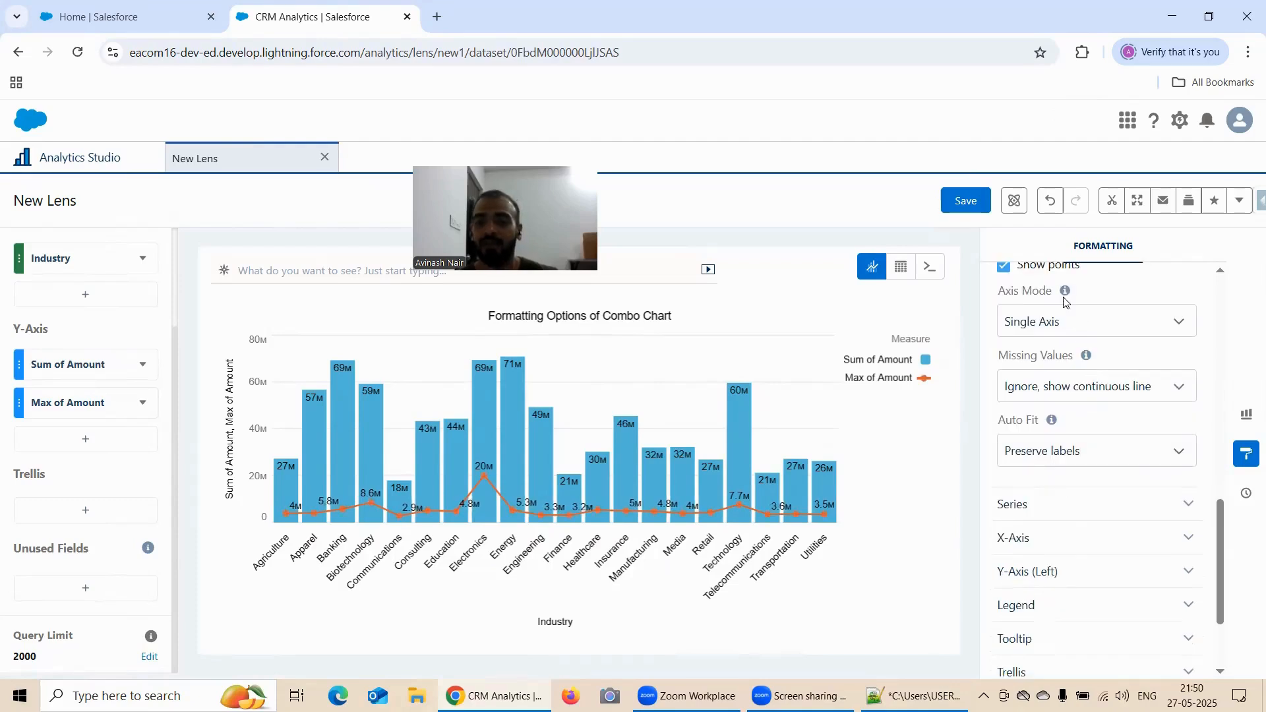
left_click(1063, 330)
left_click(1057, 379)
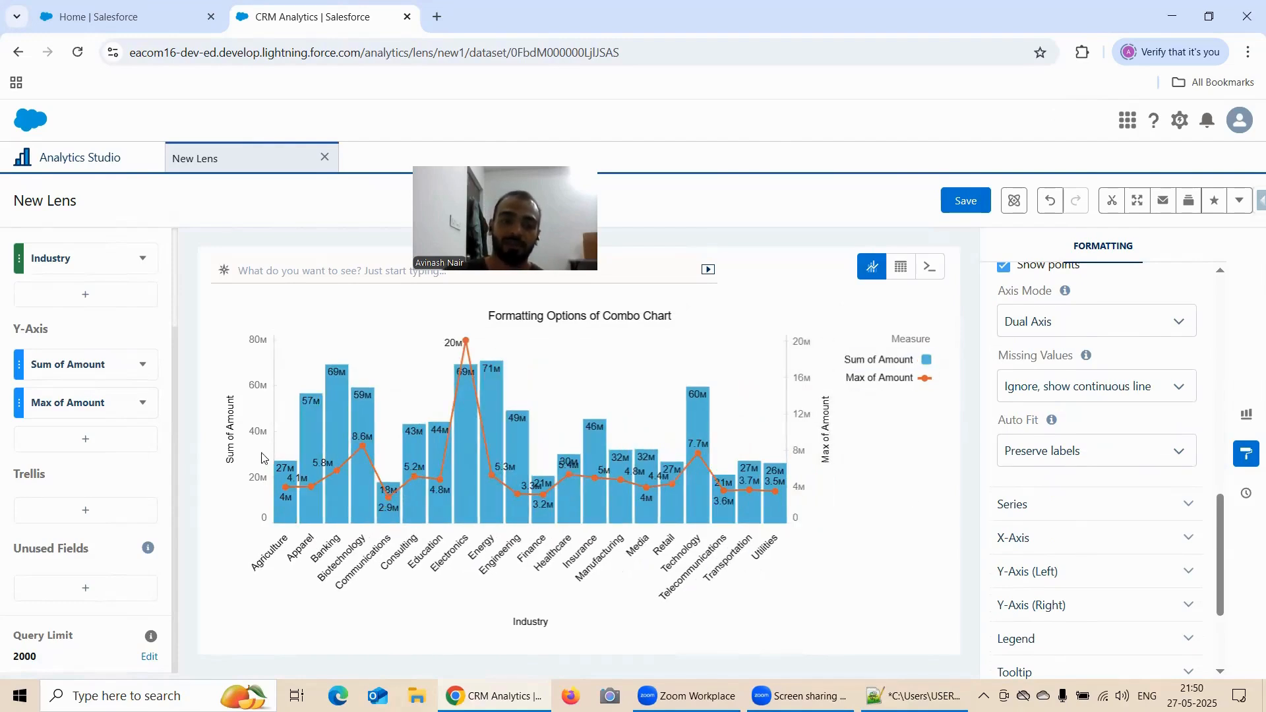
Try Show as gaps, Use prior values and Use prior values (trimmed) for Missing Values, returning to Ignore, show continuous line
left_click(1064, 393)
left_click(1069, 443)
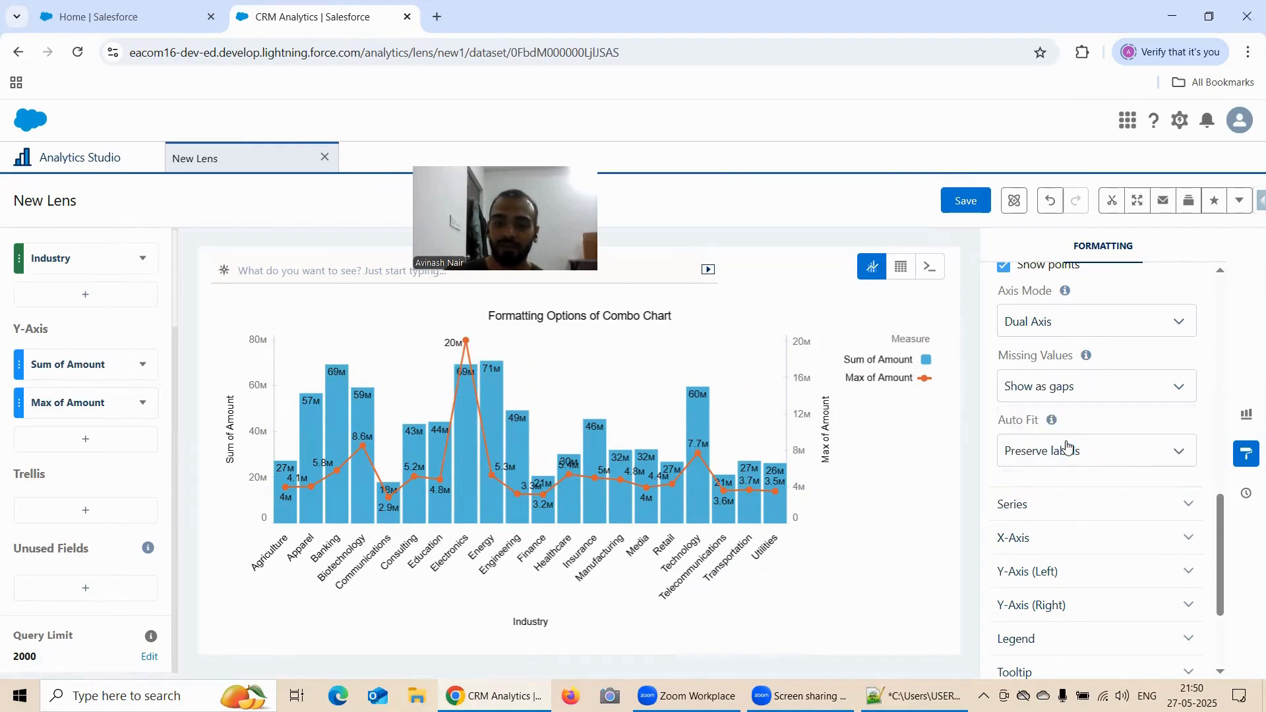
left_click(1069, 395)
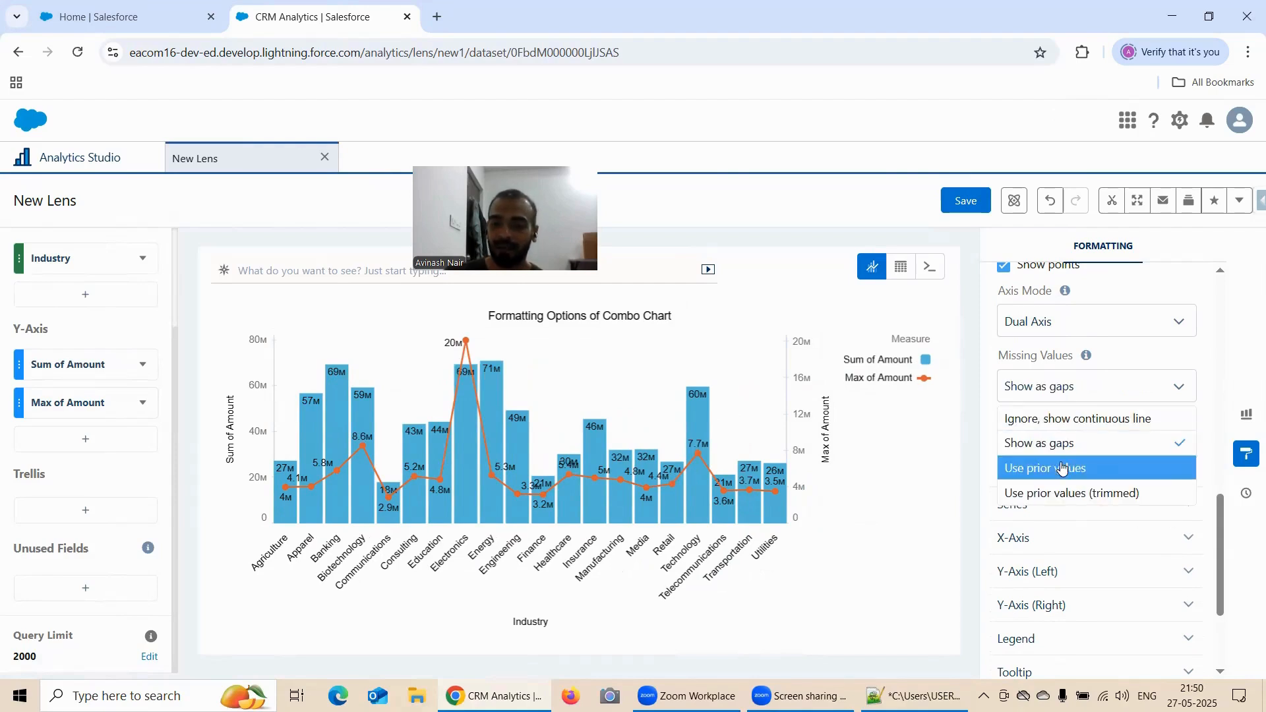
left_click(1063, 470)
left_click(1064, 392)
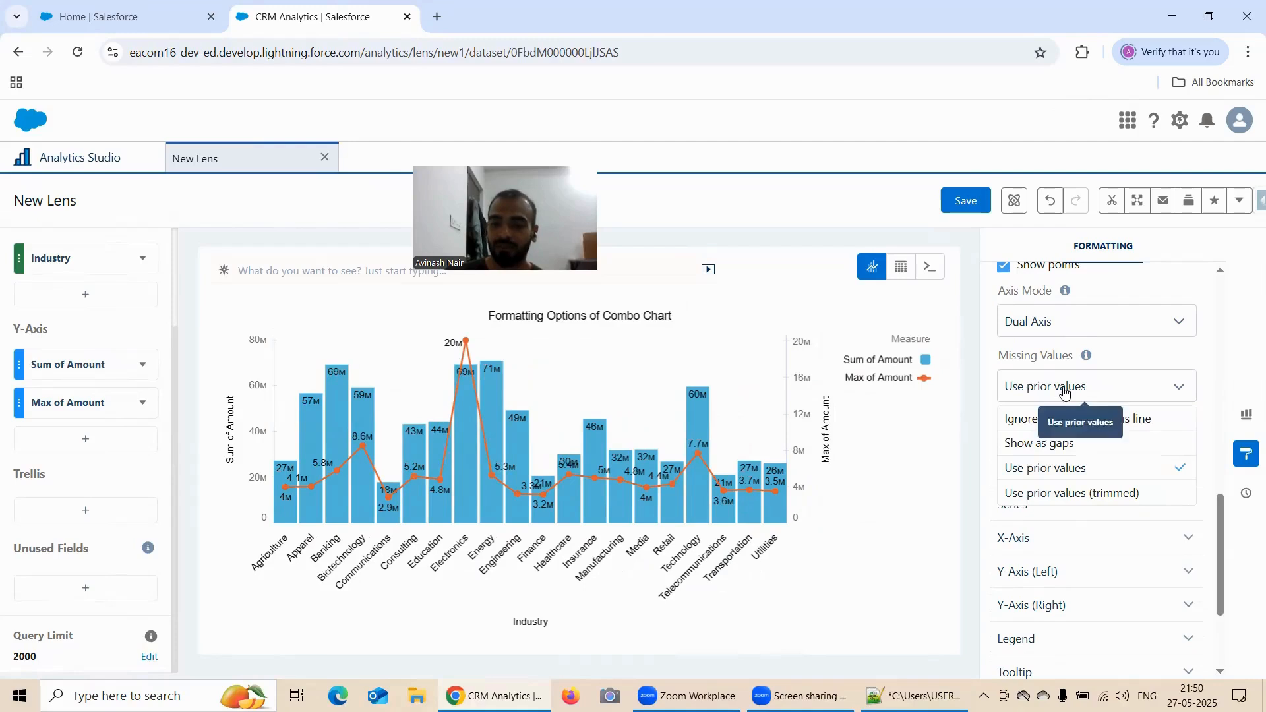
left_click(1063, 488)
left_click(1073, 396)
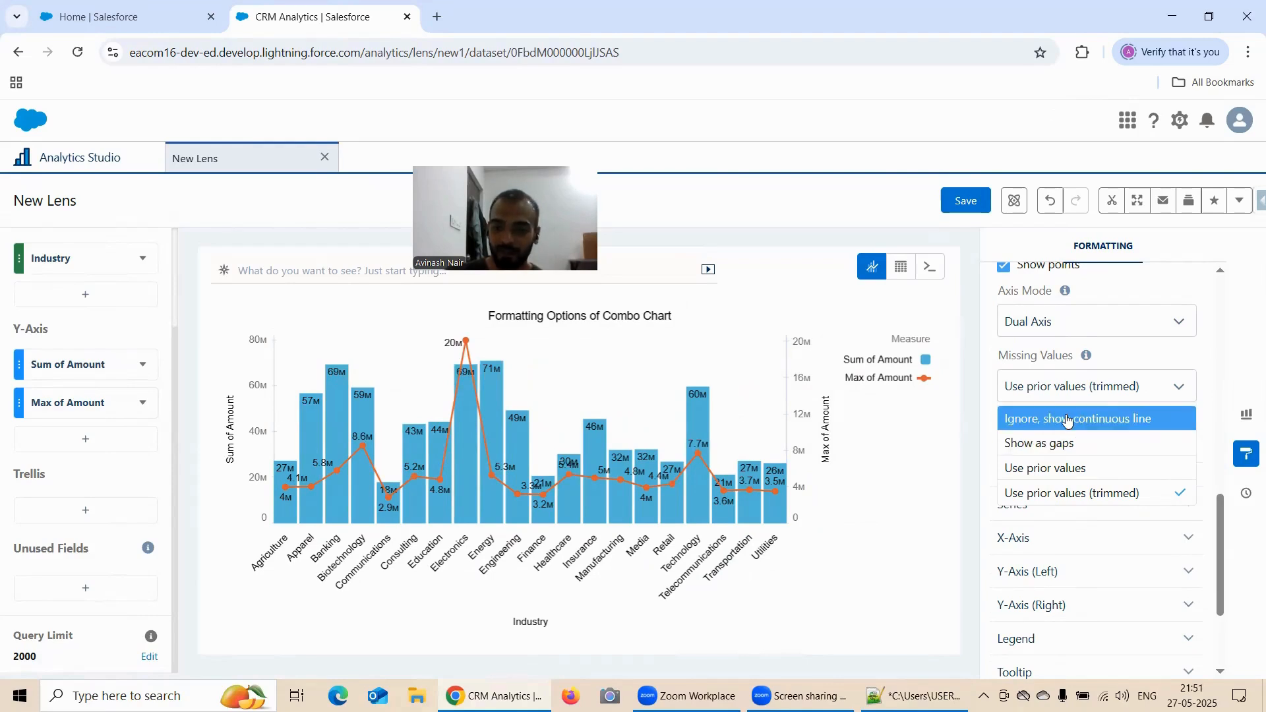
left_click(1069, 423)
Switch Missing Values to Show as gaps once more and restore Ignore, show continuous line
left_click(1074, 387)
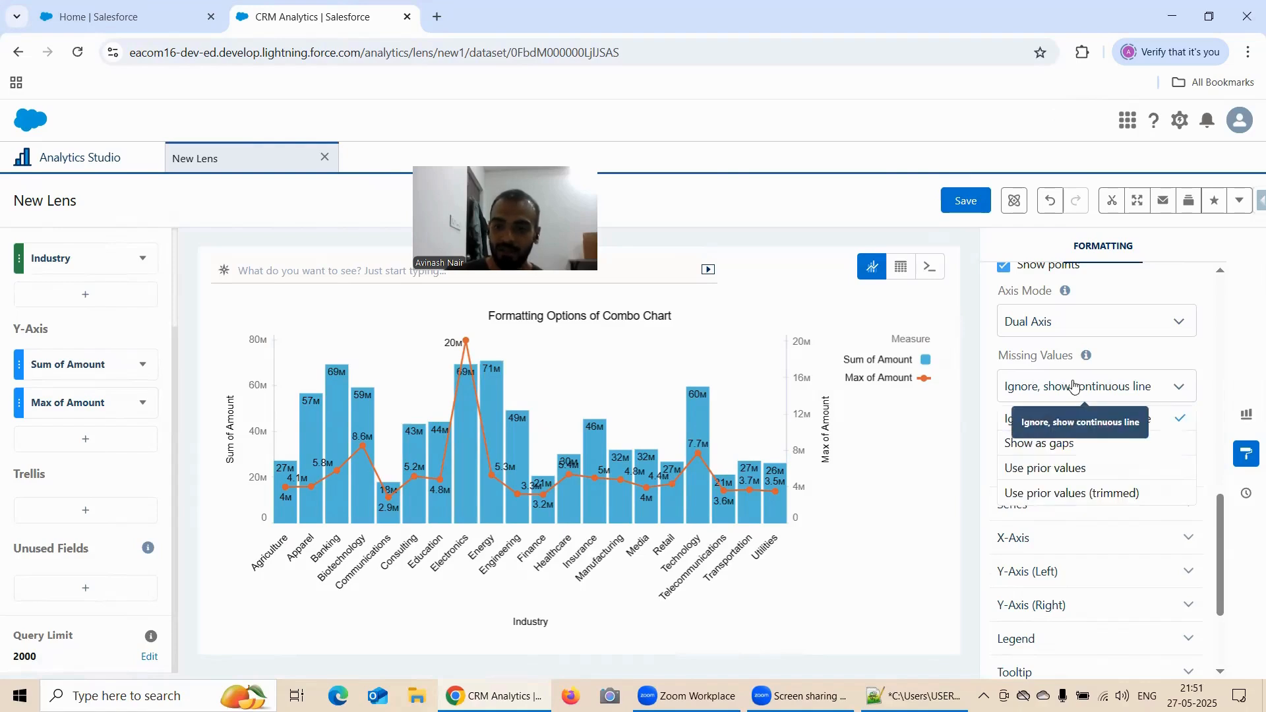
left_click(1078, 443)
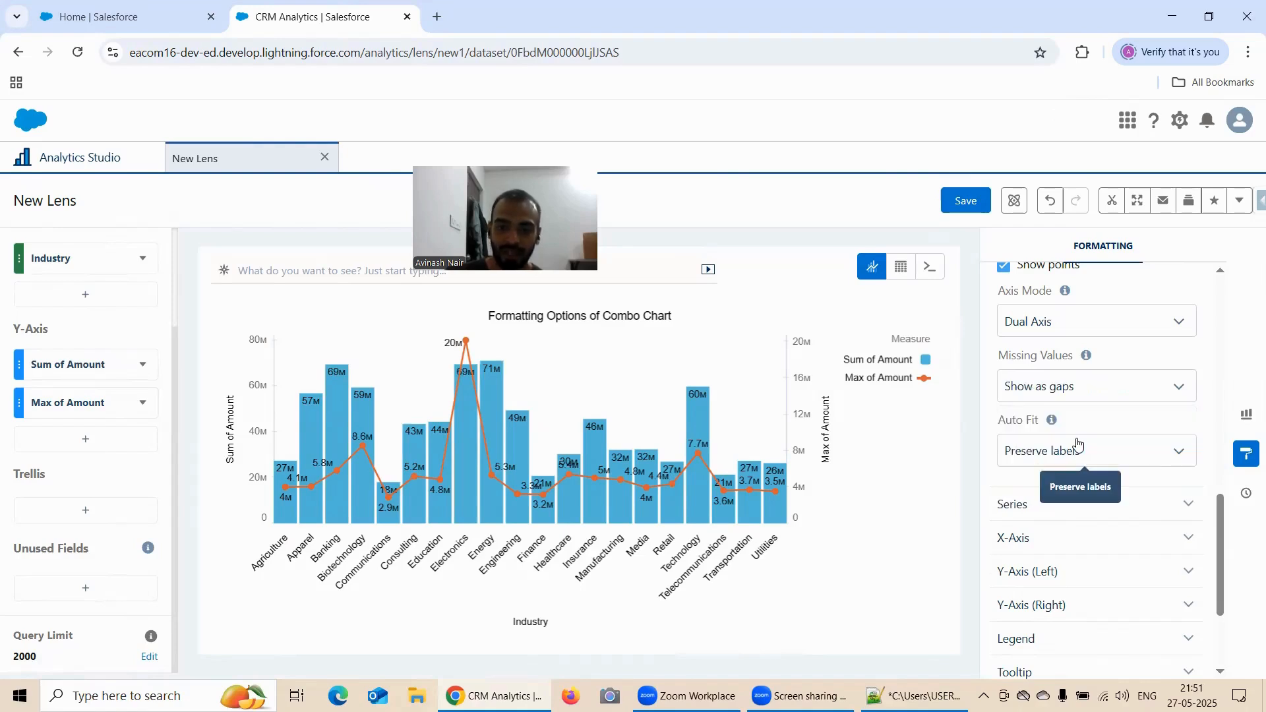
left_click(1048, 395)
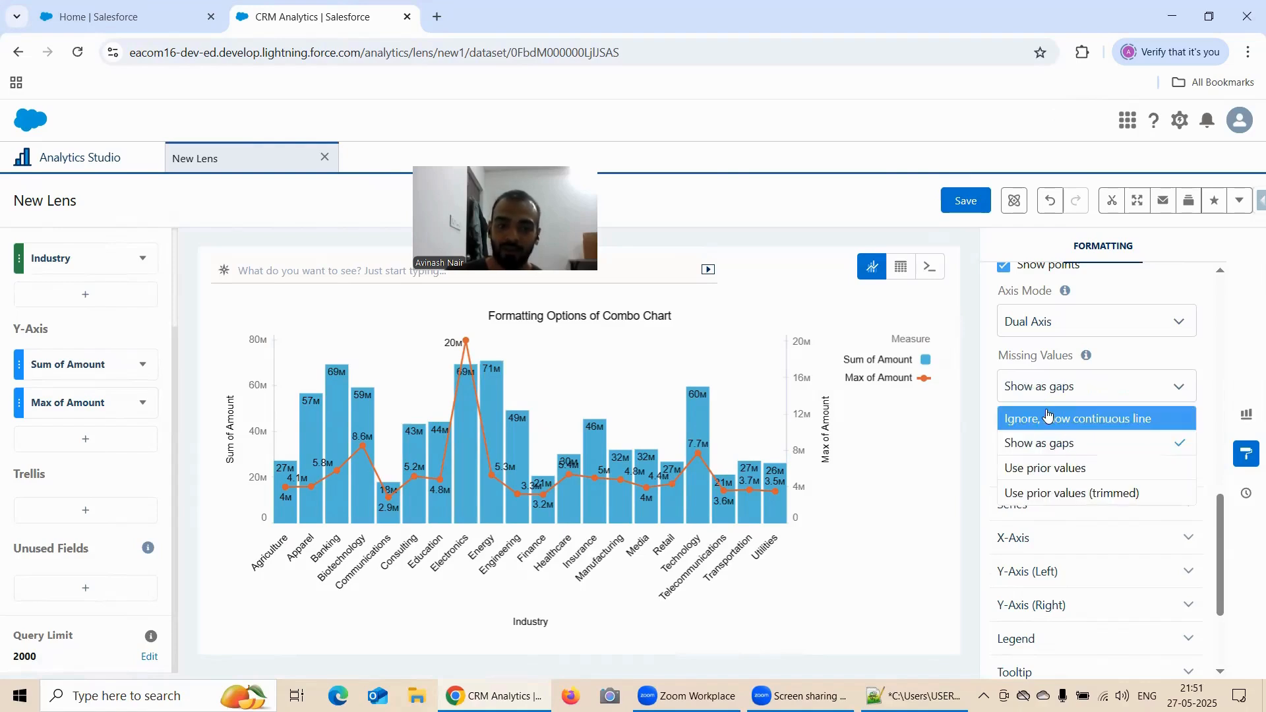
left_click(1050, 415)
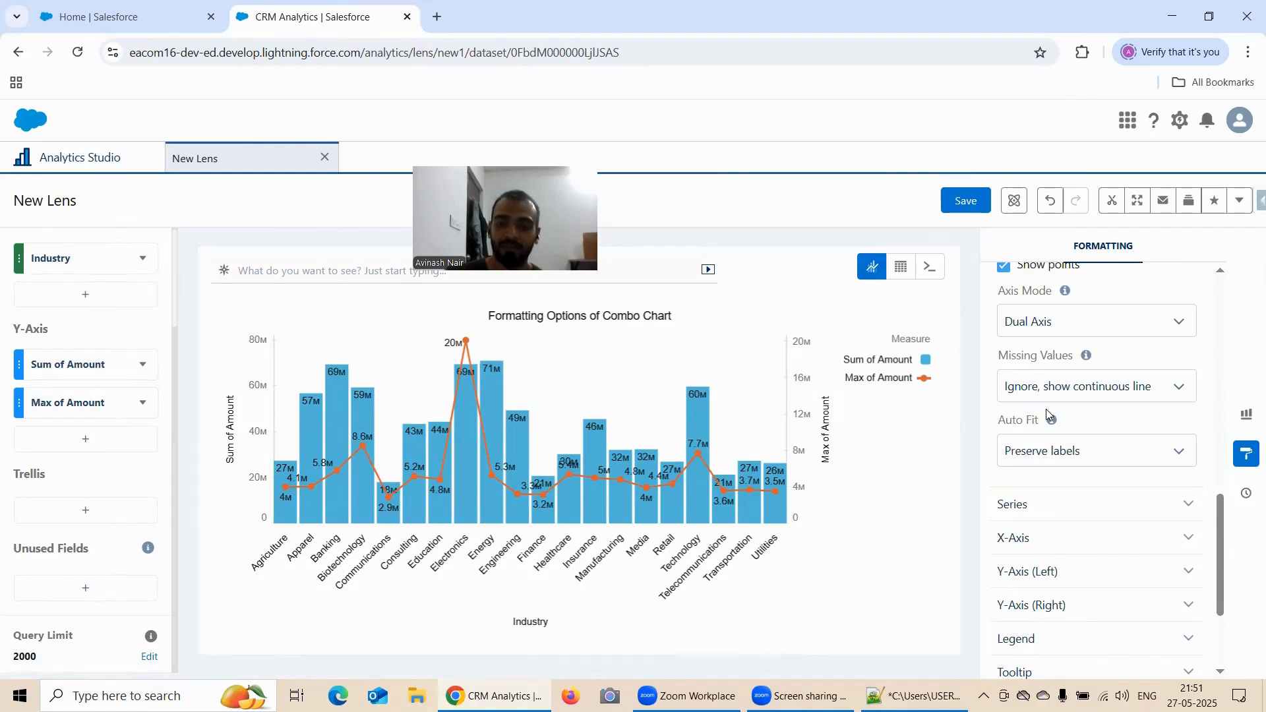
Try None for the chart's Auto Fit and settle on Fit
scroll(1098, 381, "down", 2)
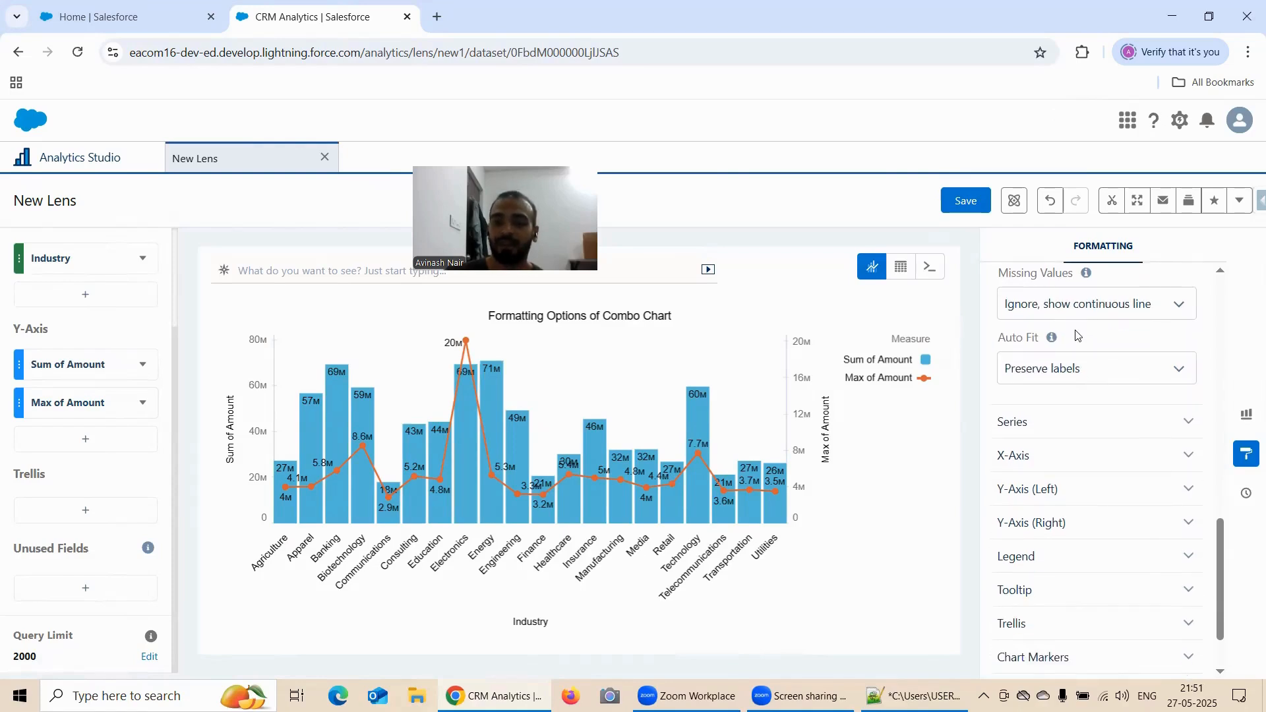
scroll(1100, 369, "down", 2)
scroll(1094, 356, "up", 2)
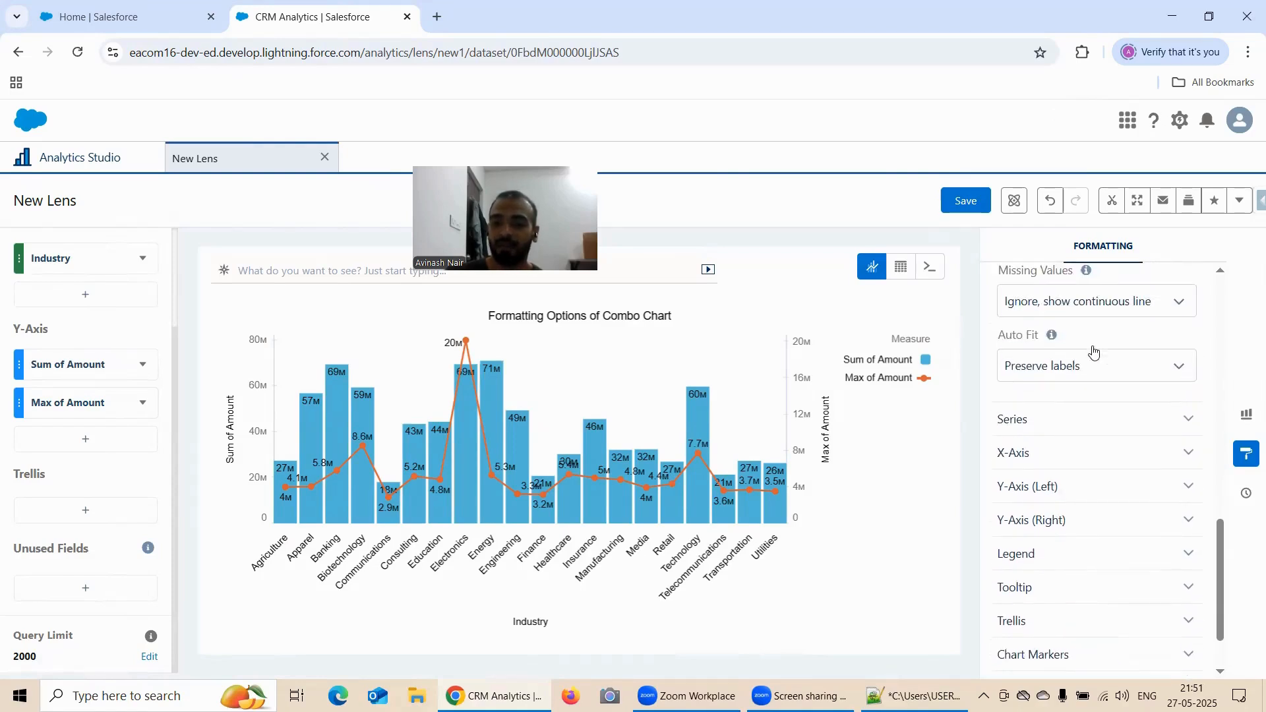
left_click(1076, 371)
left_click(1052, 404)
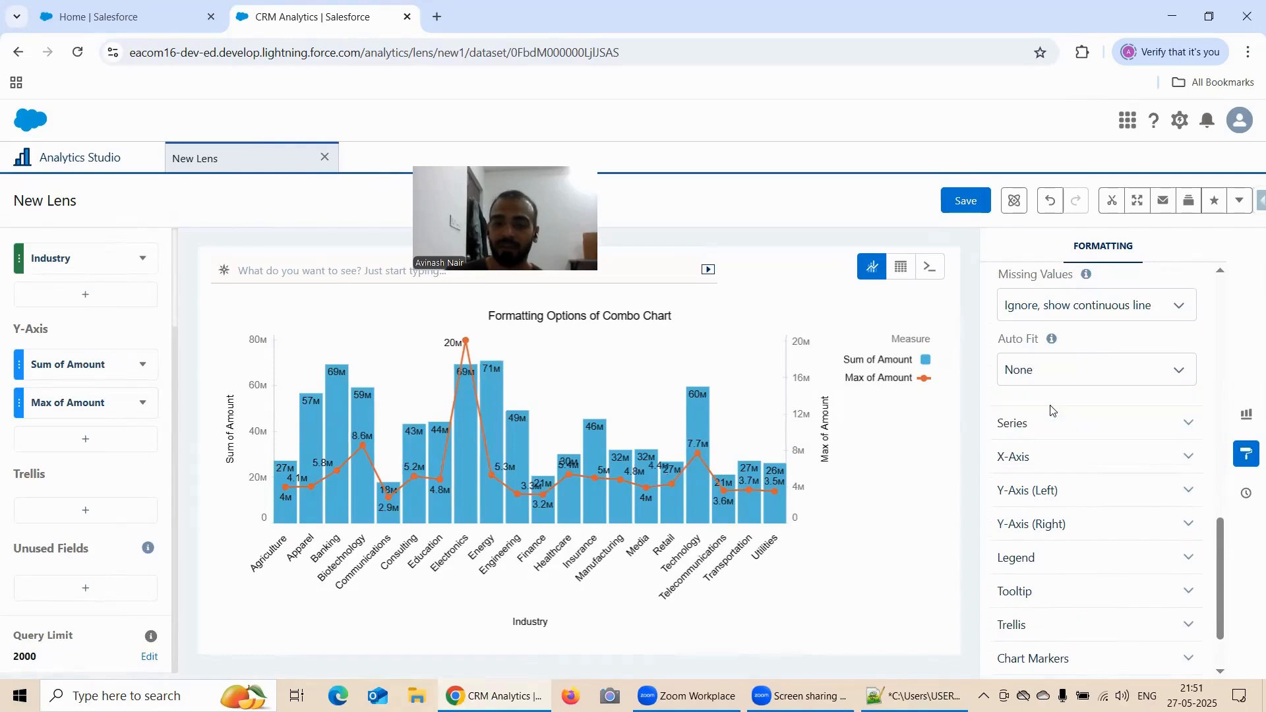
left_click(1067, 369)
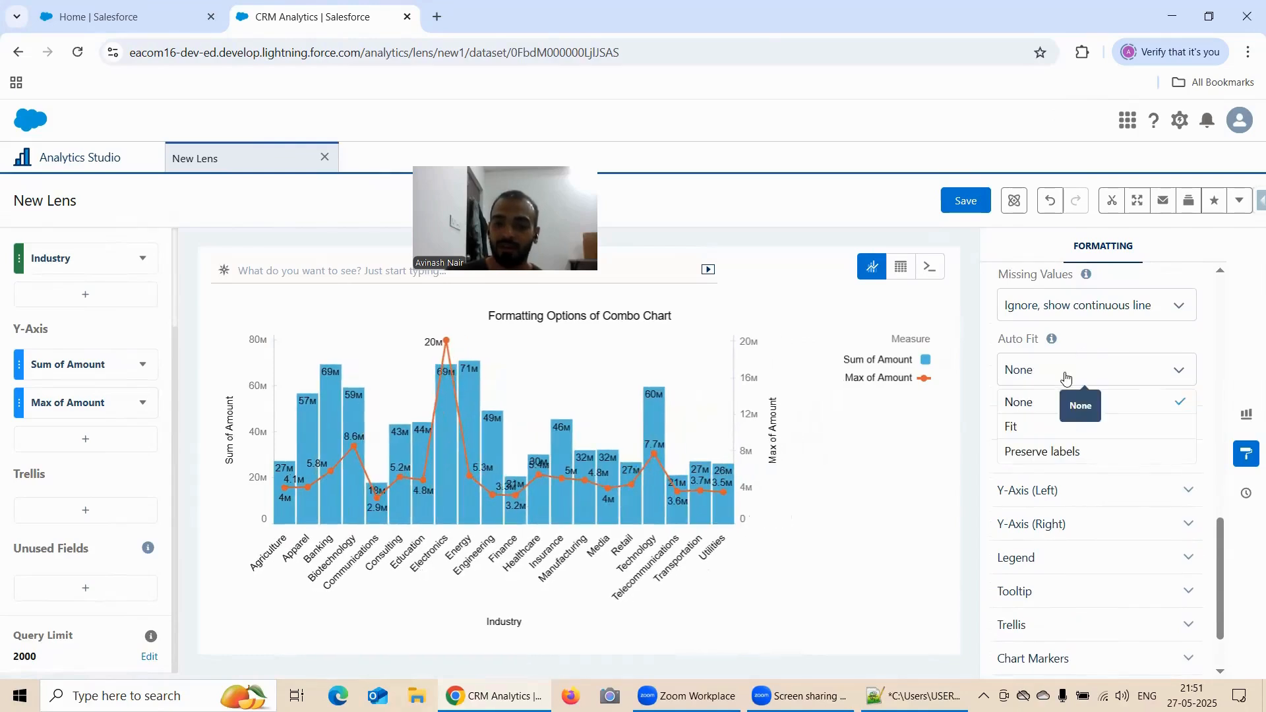
left_click(1061, 426)
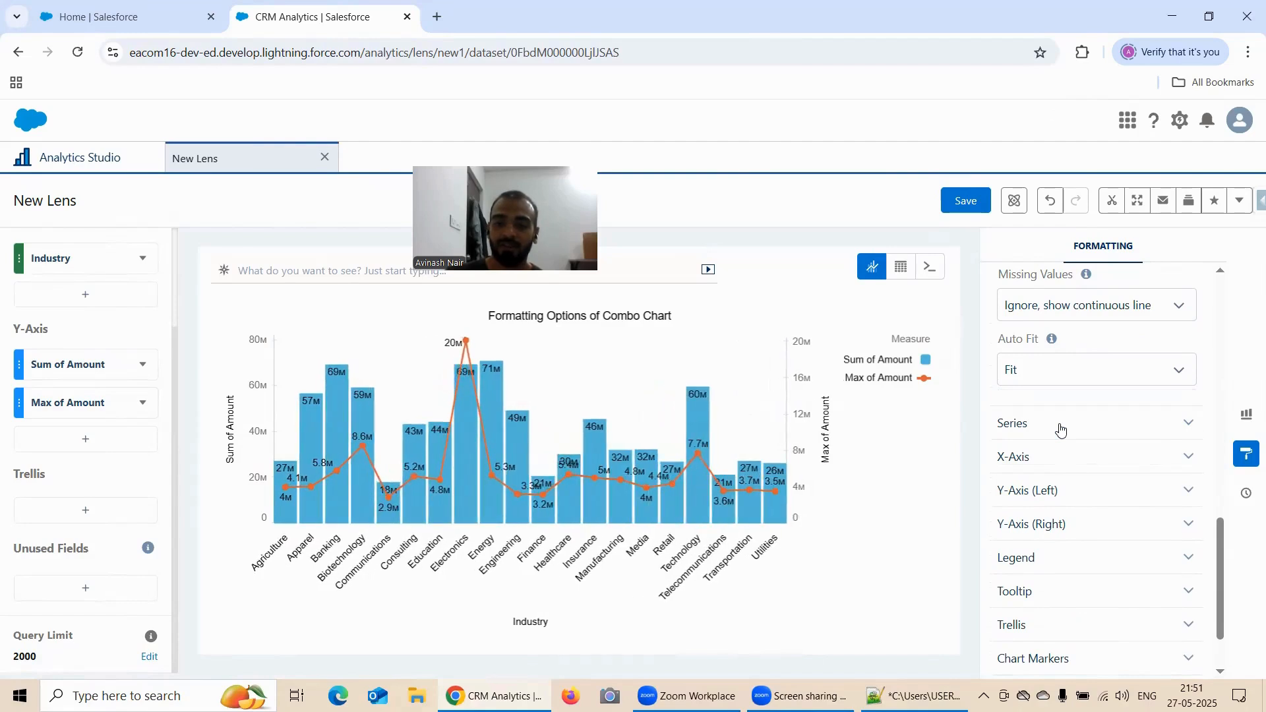
Expand the Series formatting, enable Customize series and choose Max of Amount as the measure
left_click(1088, 427)
scroll(1093, 403, "down", 1)
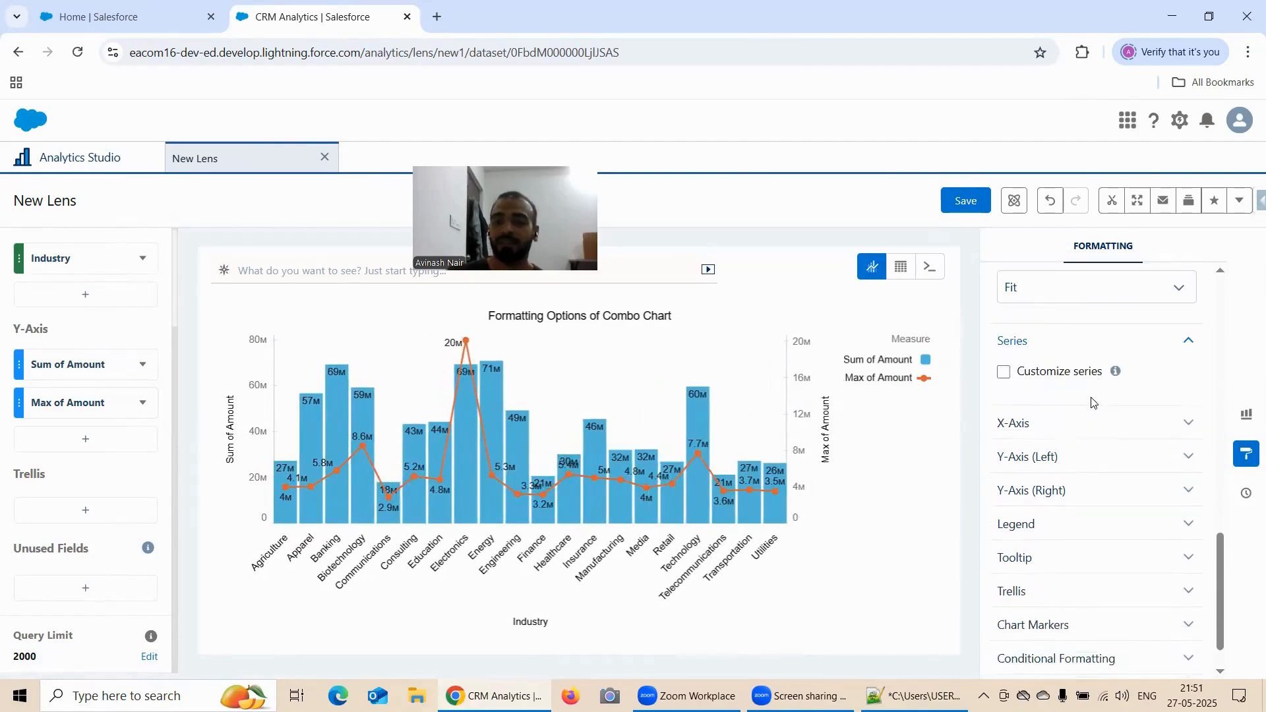
mouse_move(1119, 379)
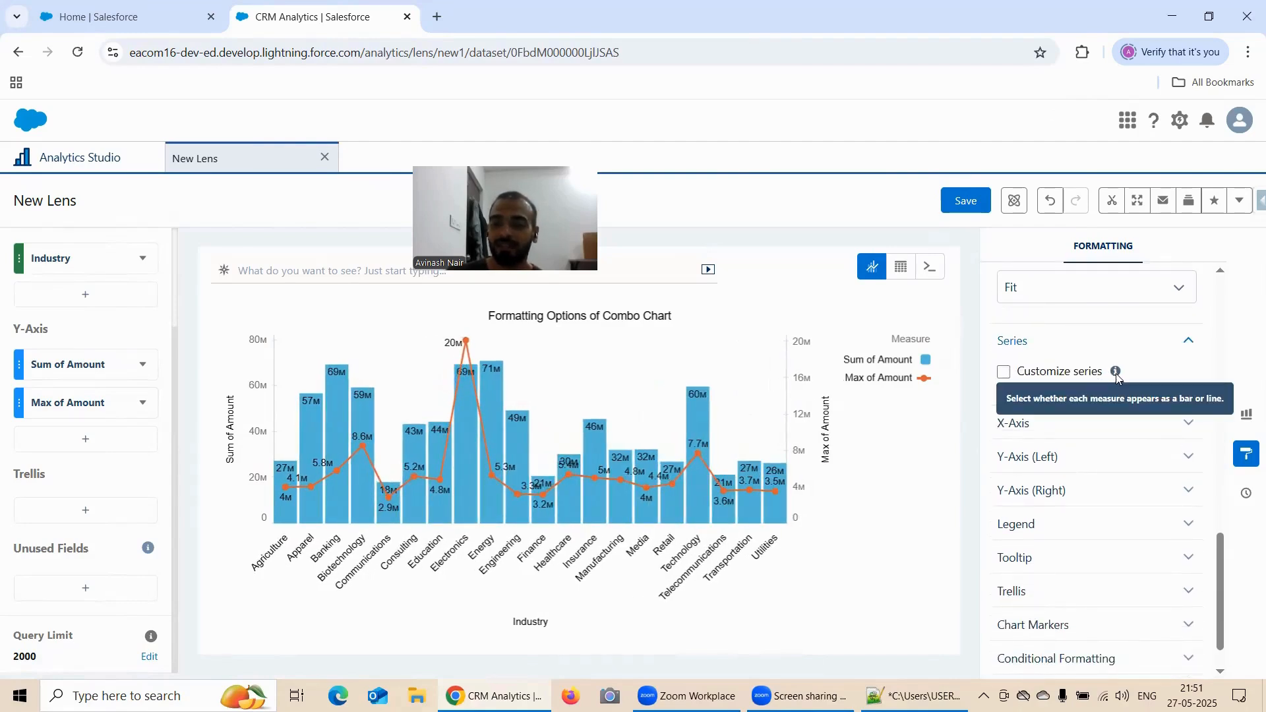
left_click(1004, 374)
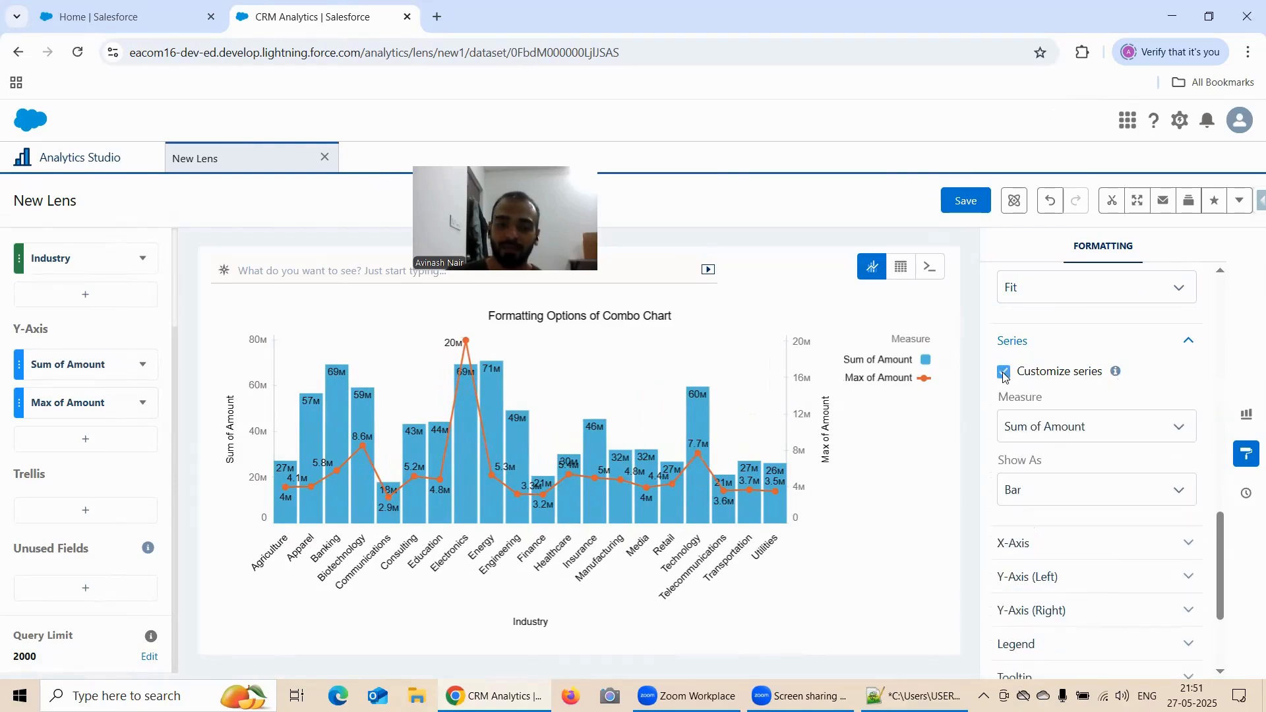
scroll(1045, 361, "down", 1)
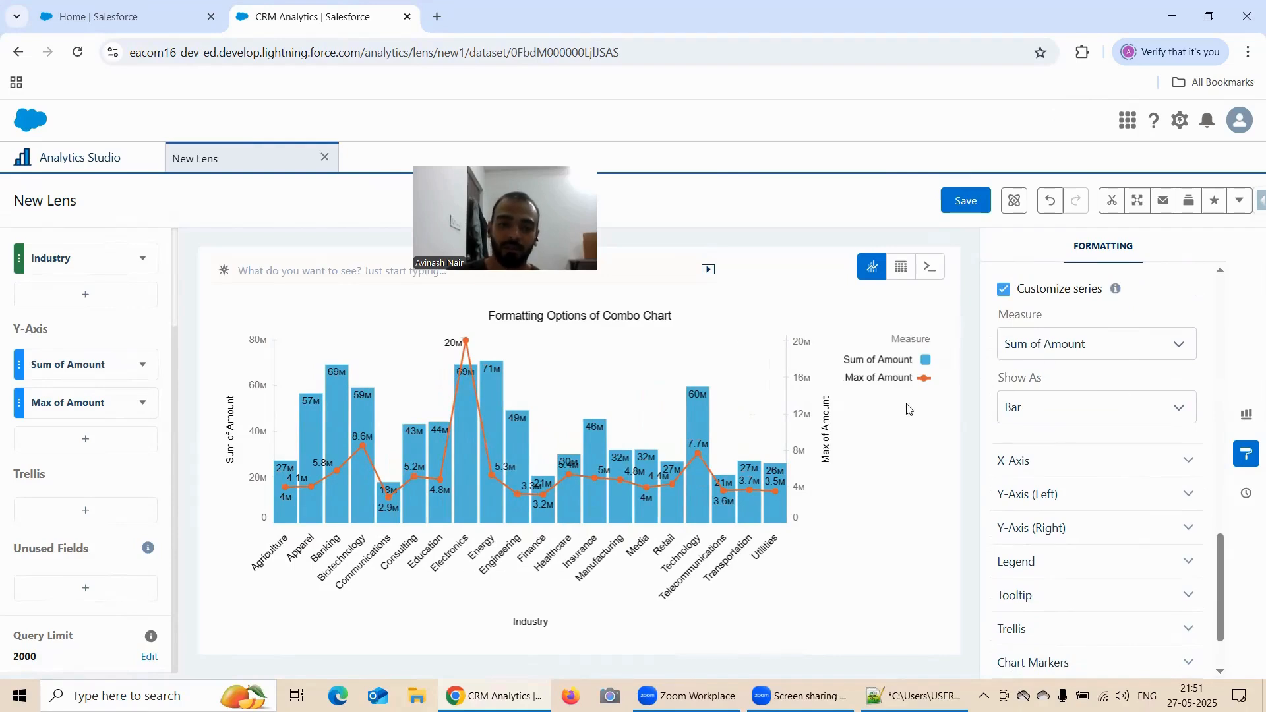
left_click(1043, 350)
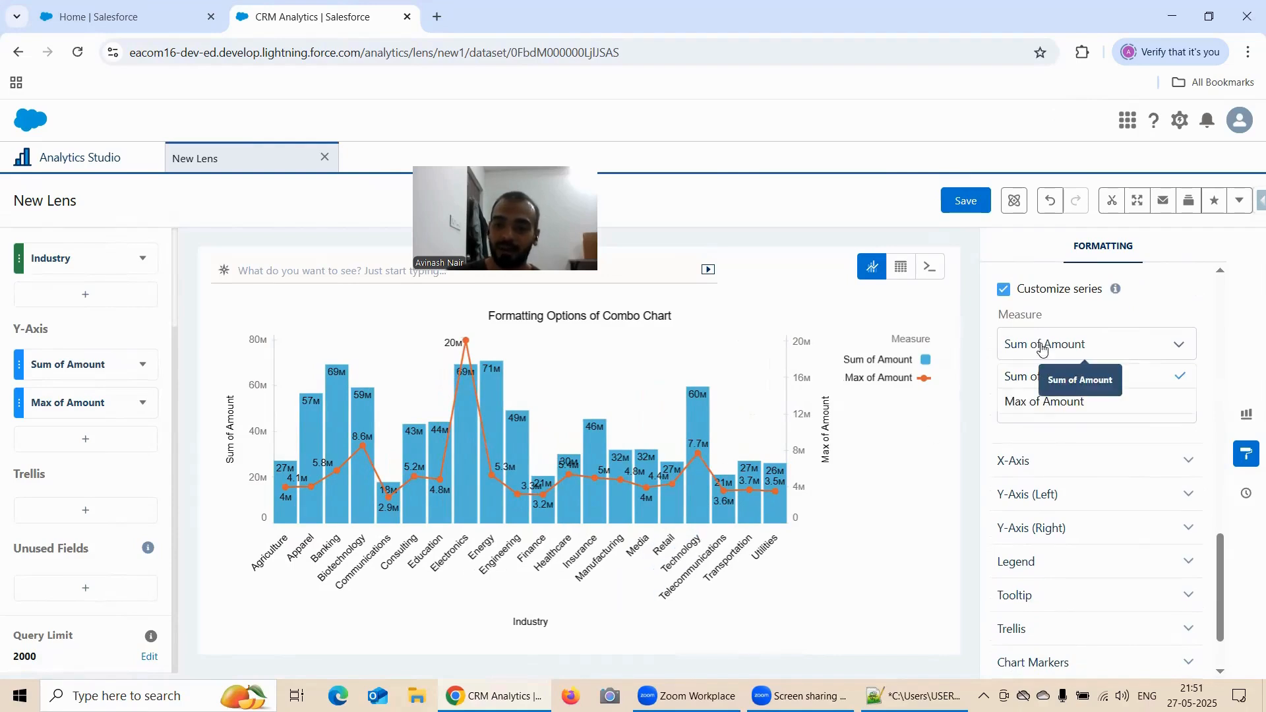
left_click(1051, 401)
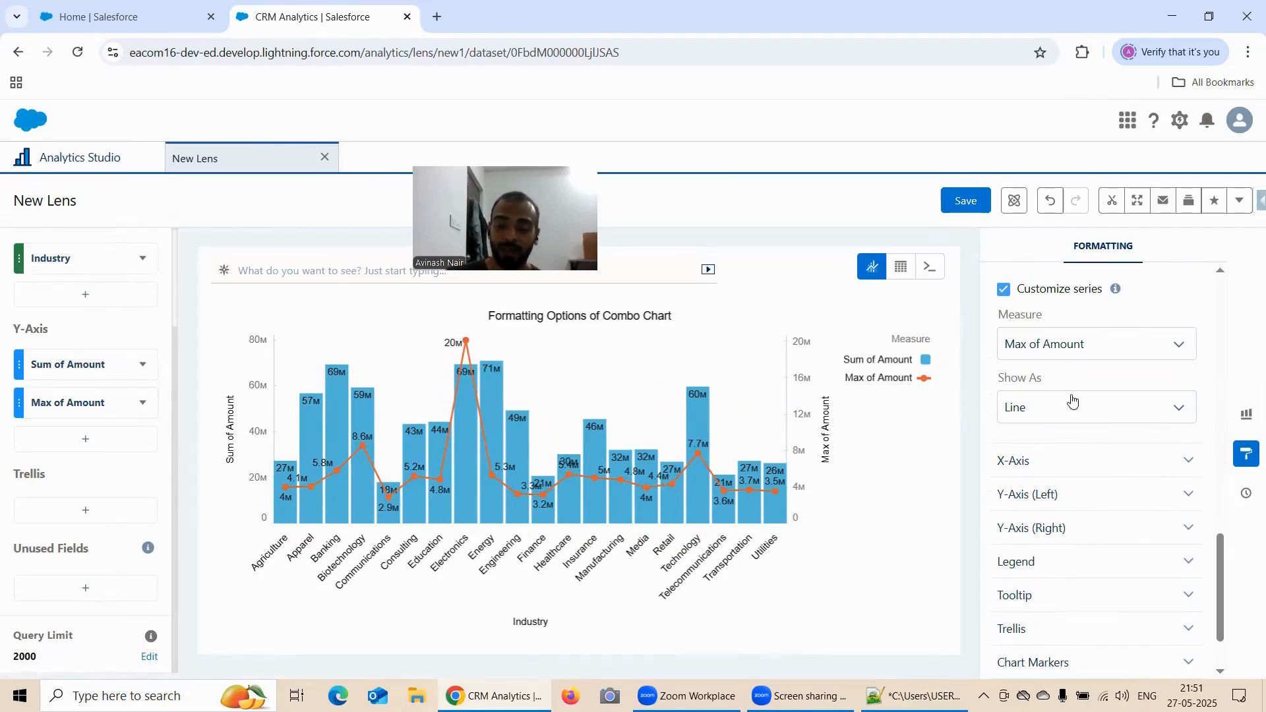
Show the Max of Amount series as Bar, and change it to Dot
scroll(1069, 395, "down", 1)
left_click(1041, 330)
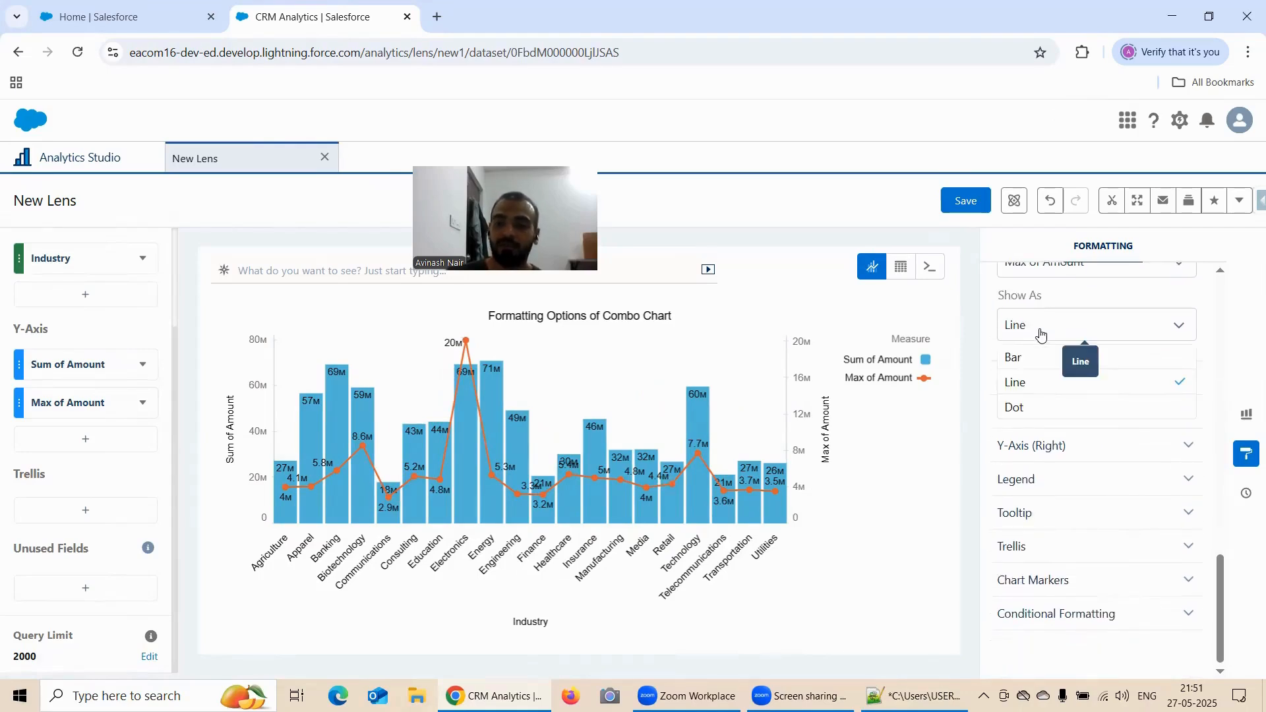
left_click(1049, 364)
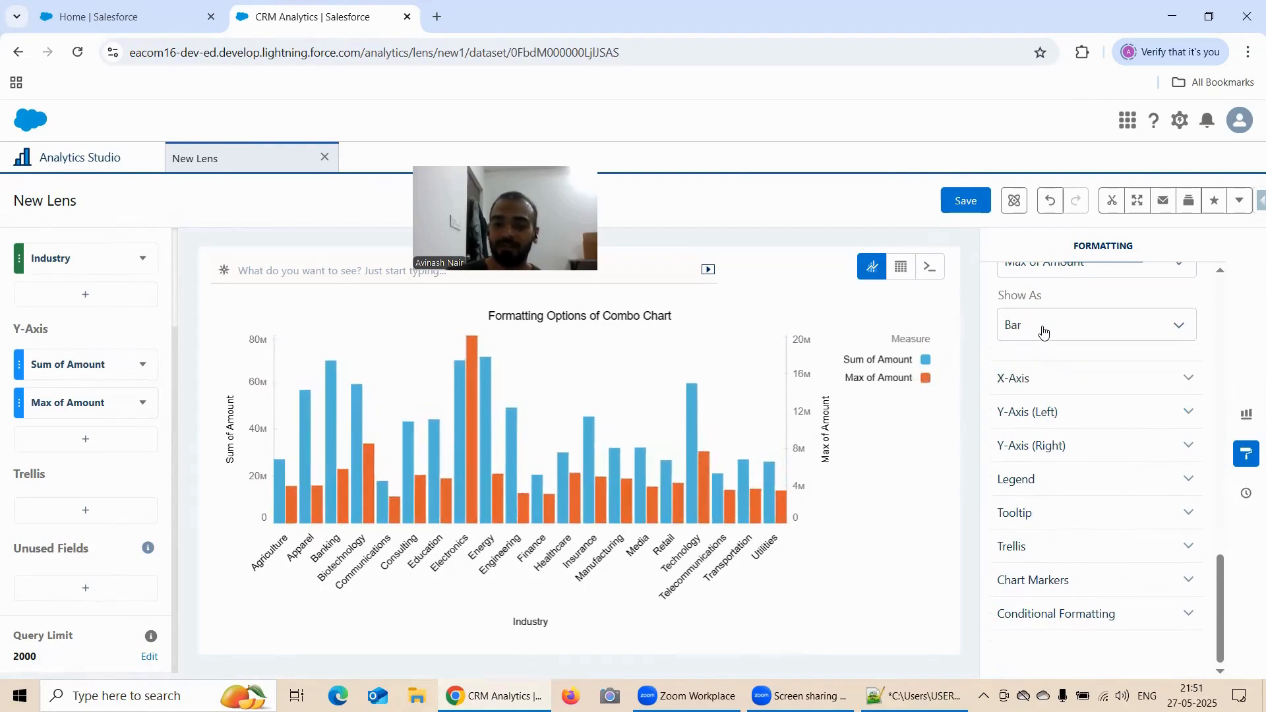
double_click(1043, 333)
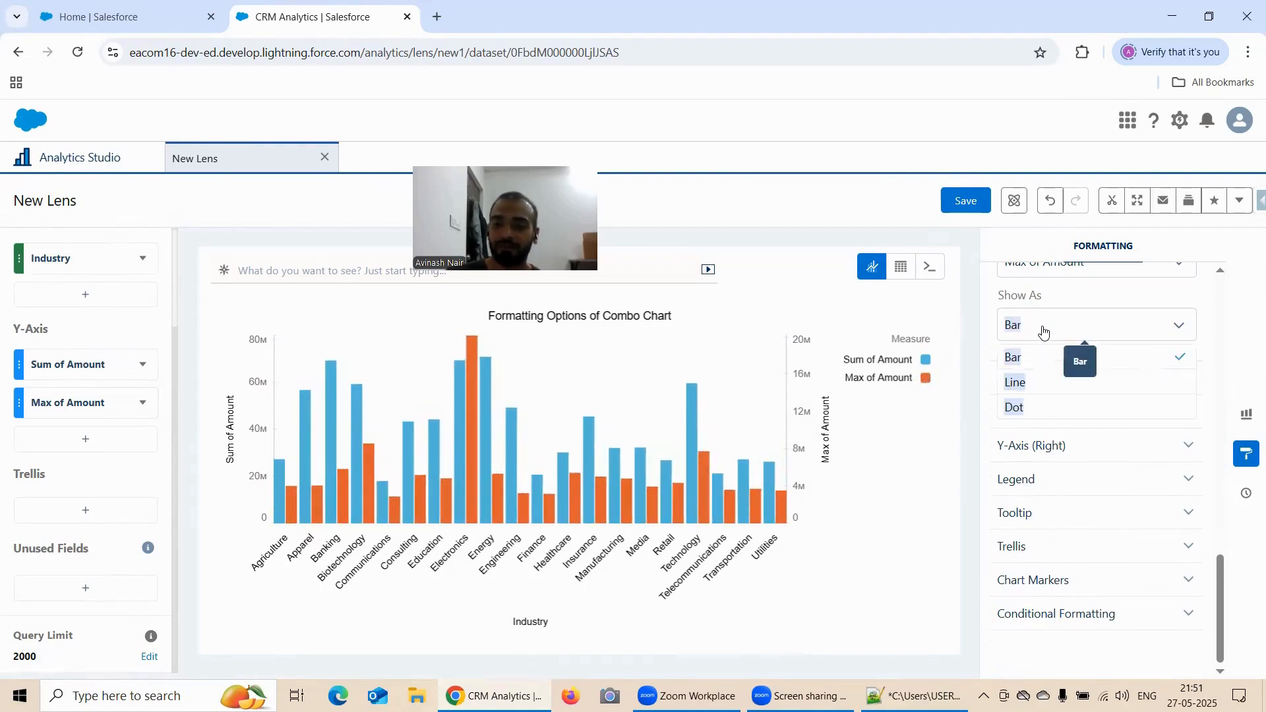
left_click(1058, 408)
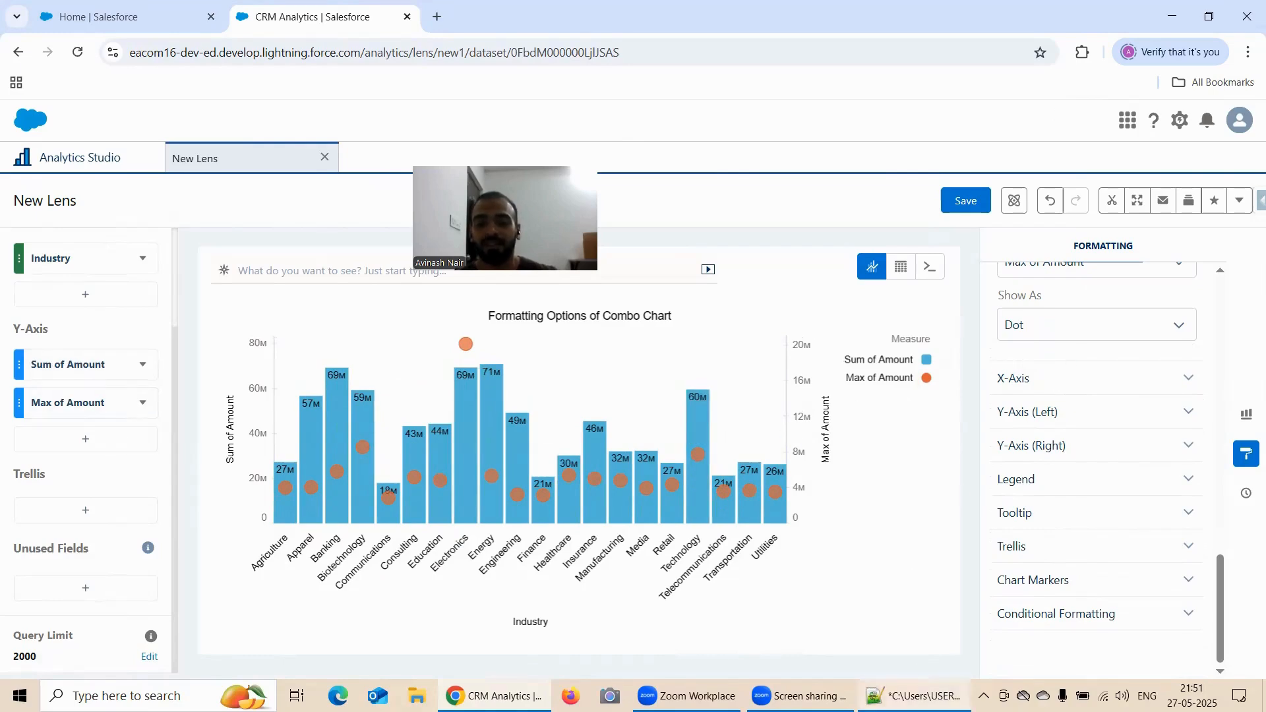
left_click(917, 696)
left_click(916, 696)
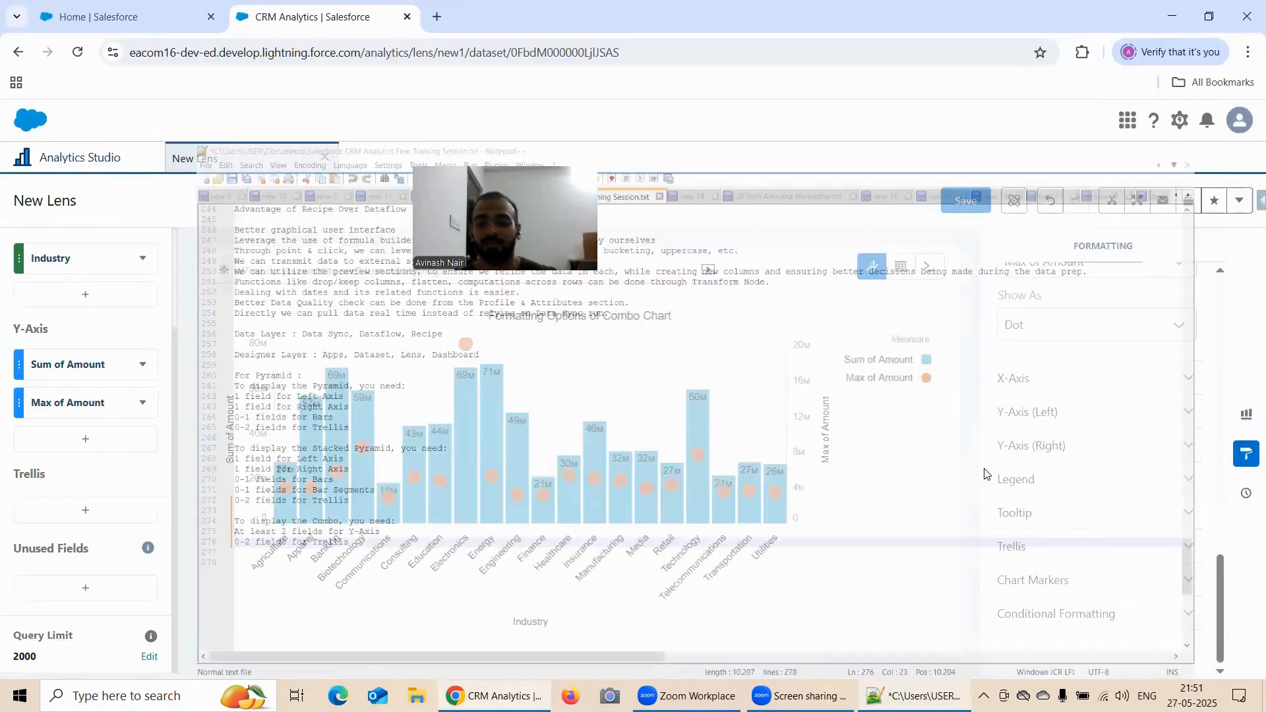
Expand and review the formatting options for the X-Axis, Y-Axis (Left), Y-Axis (Right) and Legend
left_click(1074, 378)
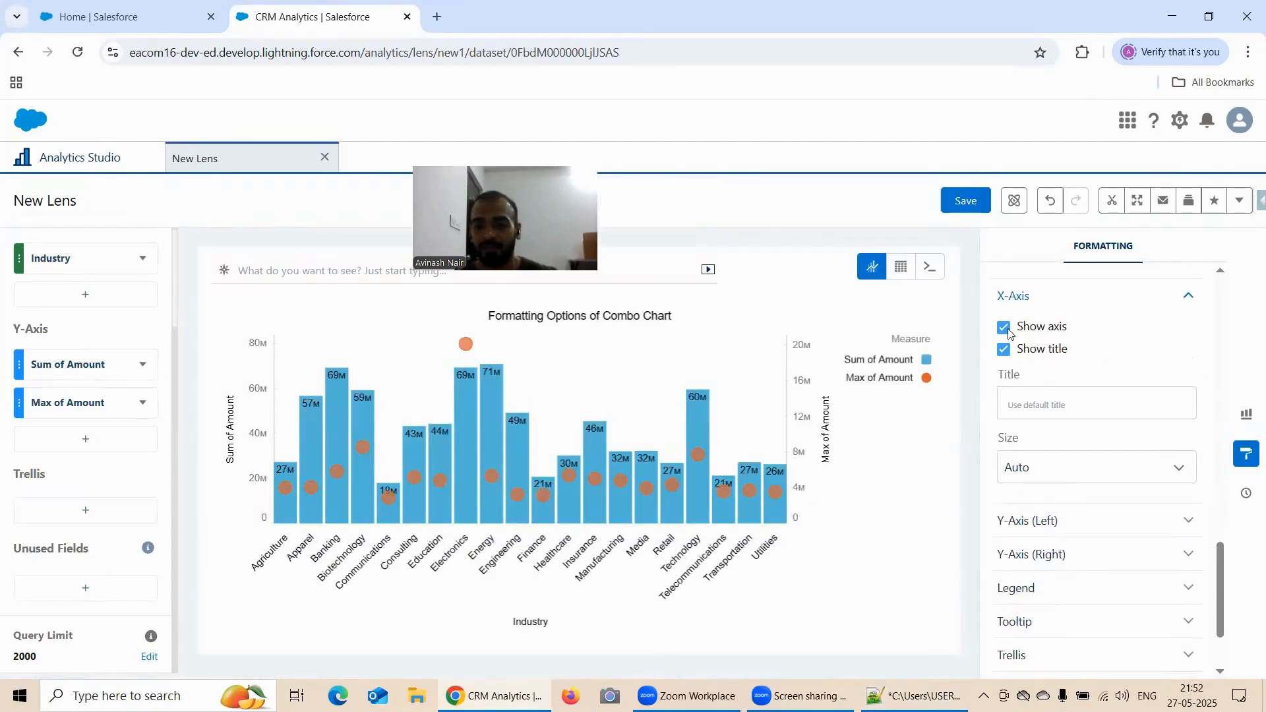
scroll(1068, 364, "down", 2)
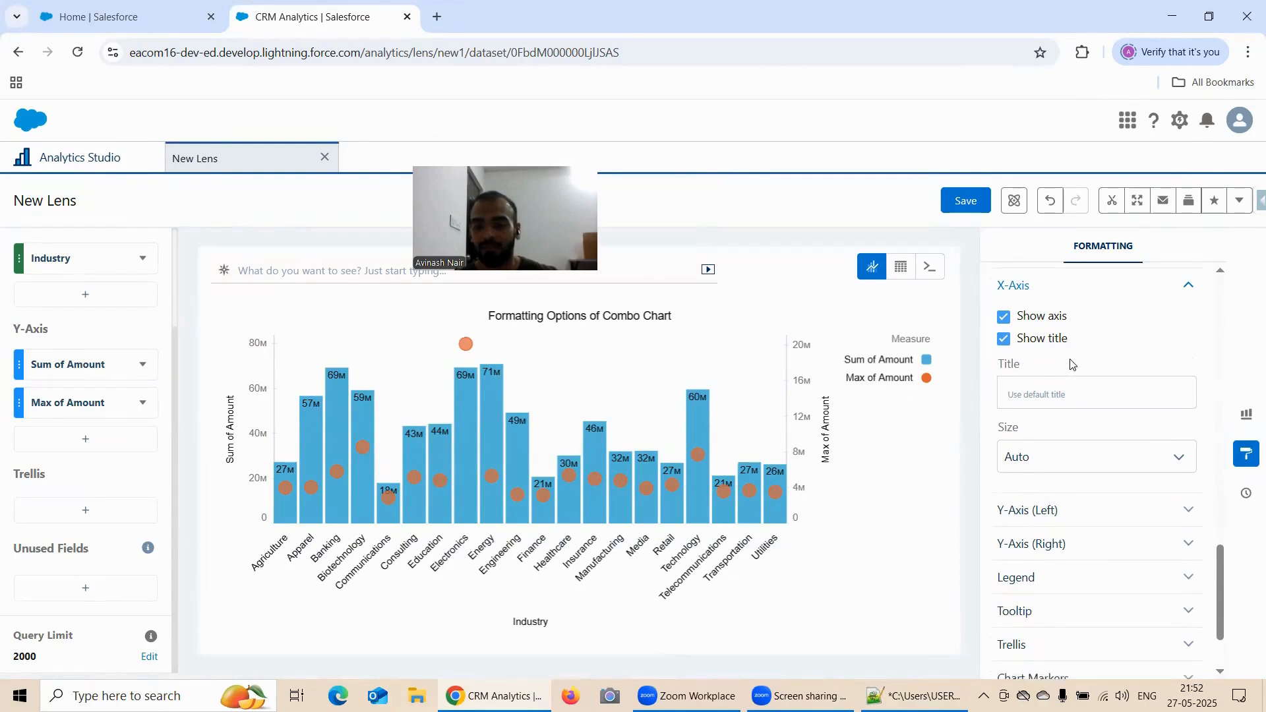
left_click(1057, 438)
scroll(1086, 400, "down", 2)
scroll(1086, 399, "down", 3)
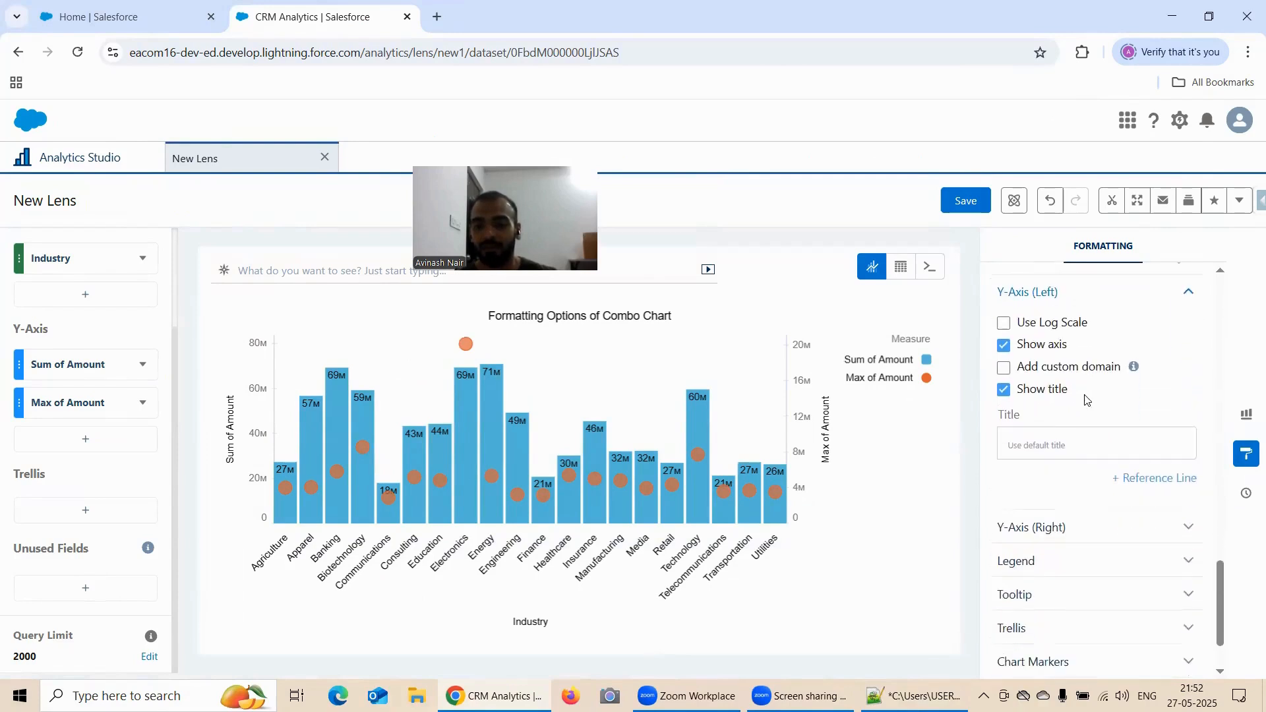
left_click(1072, 448)
scroll(1072, 400, "down", 3)
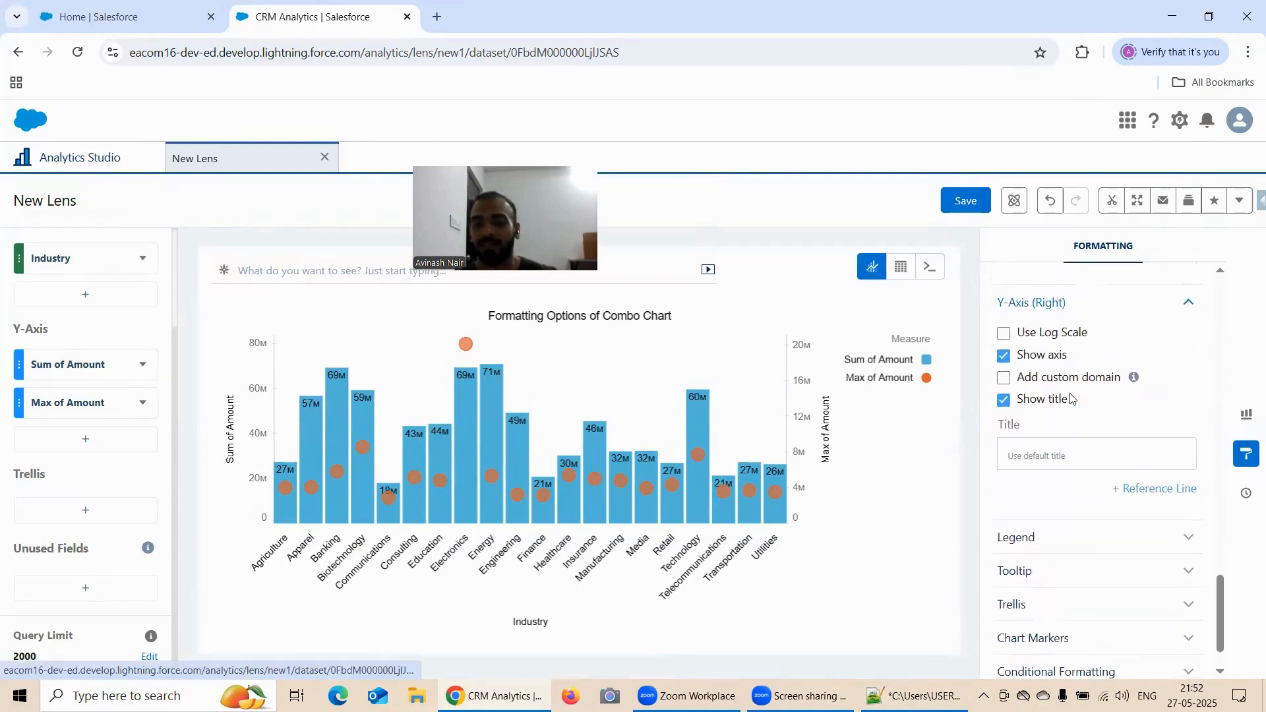
left_click(1060, 484)
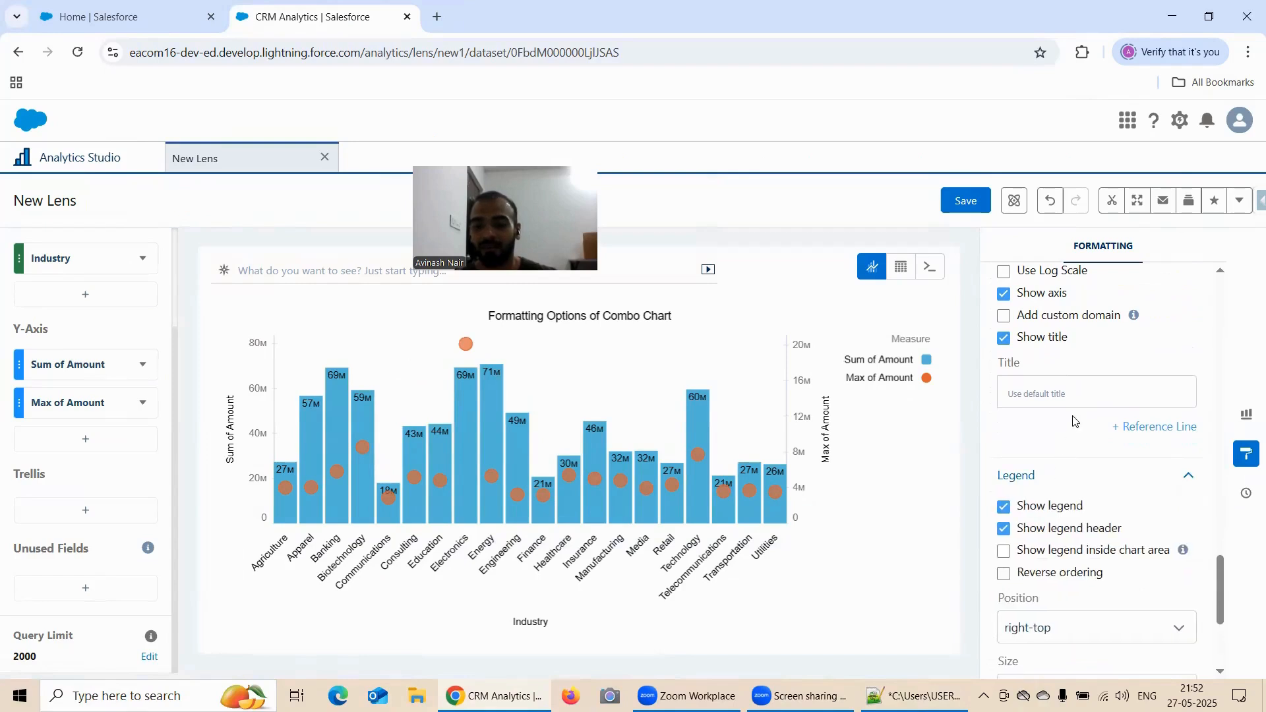
scroll(1074, 422, "down", 4)
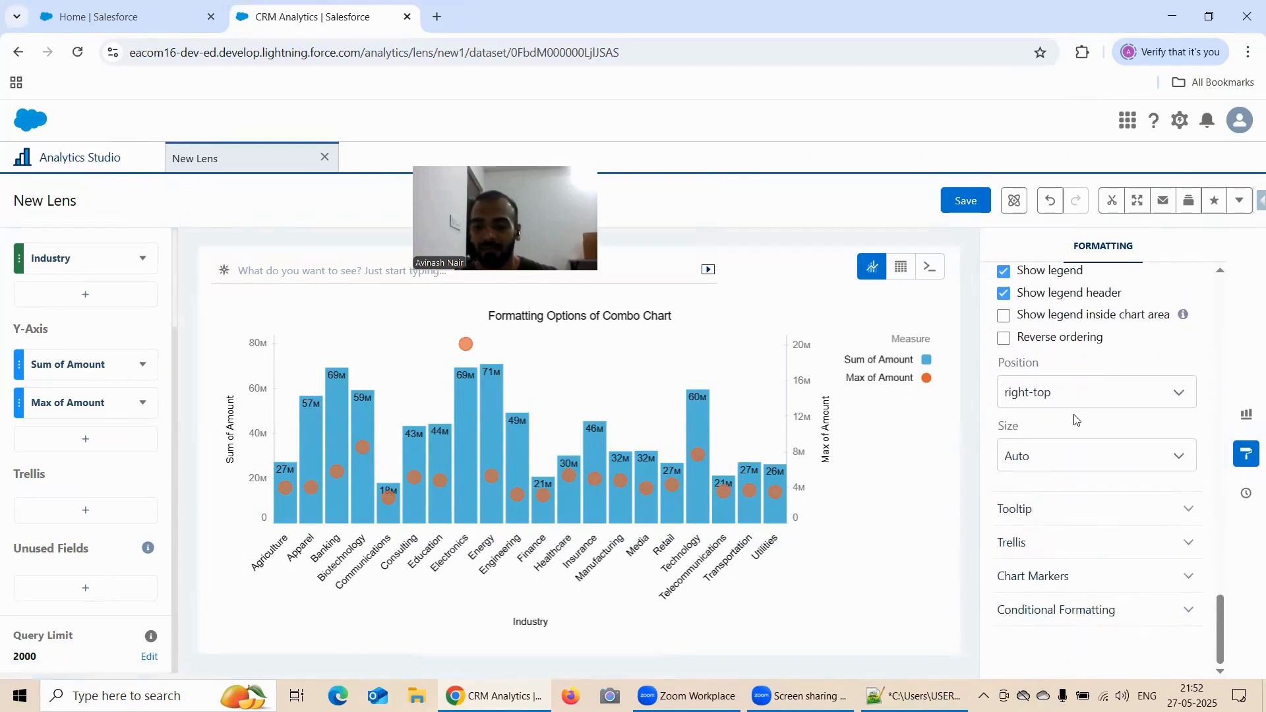
Add Average of Amount as a third Y-Axis measure
scroll(1076, 420, "up", 10)
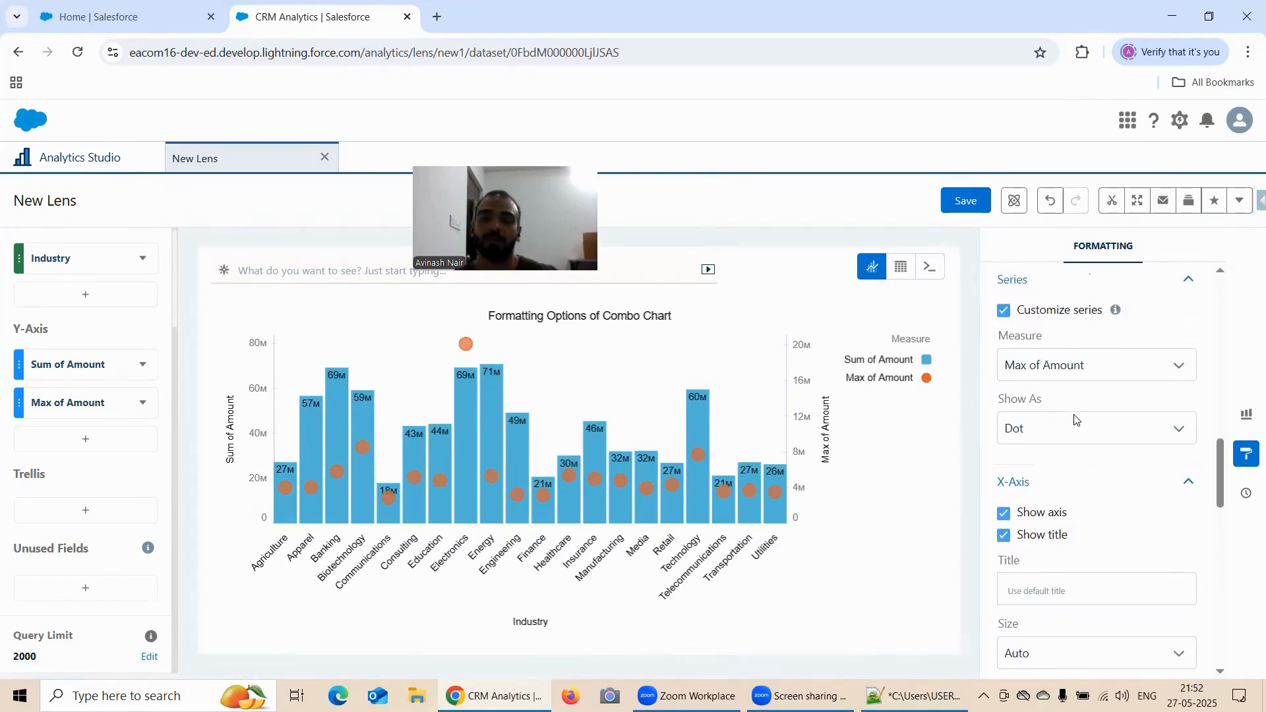
scroll(1076, 420, "up", 8)
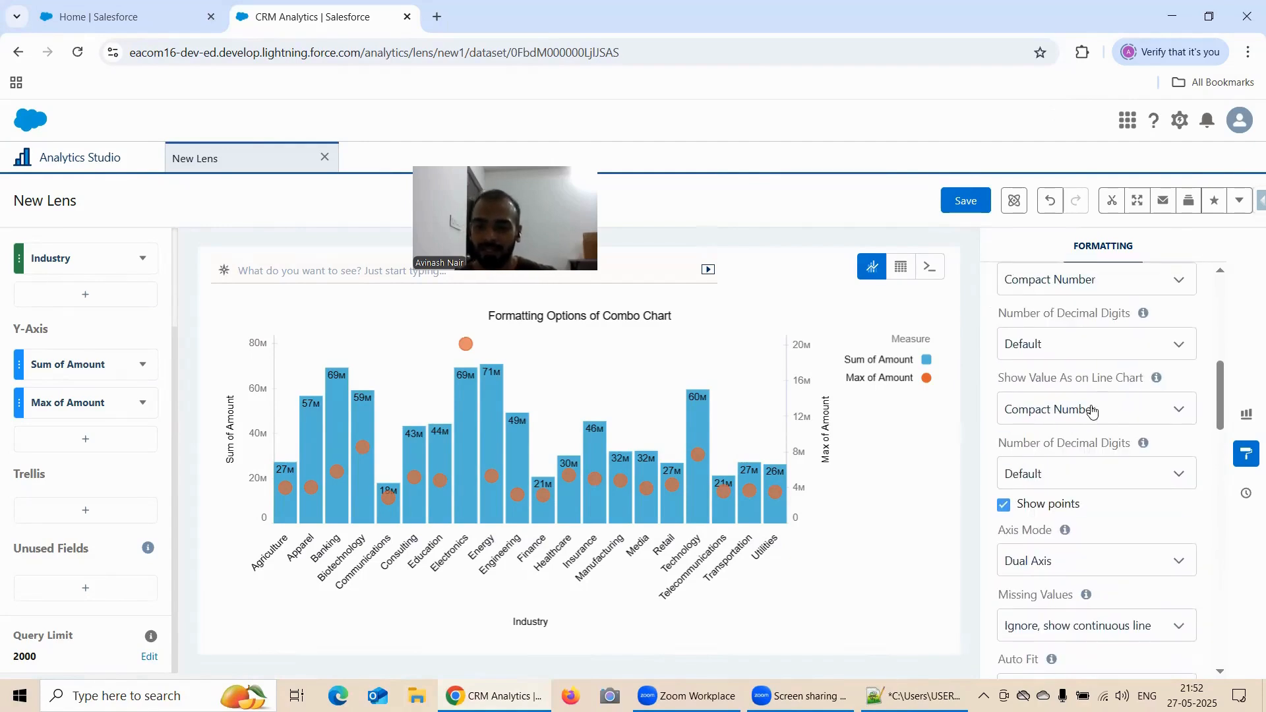
scroll(1078, 404, "up", 2)
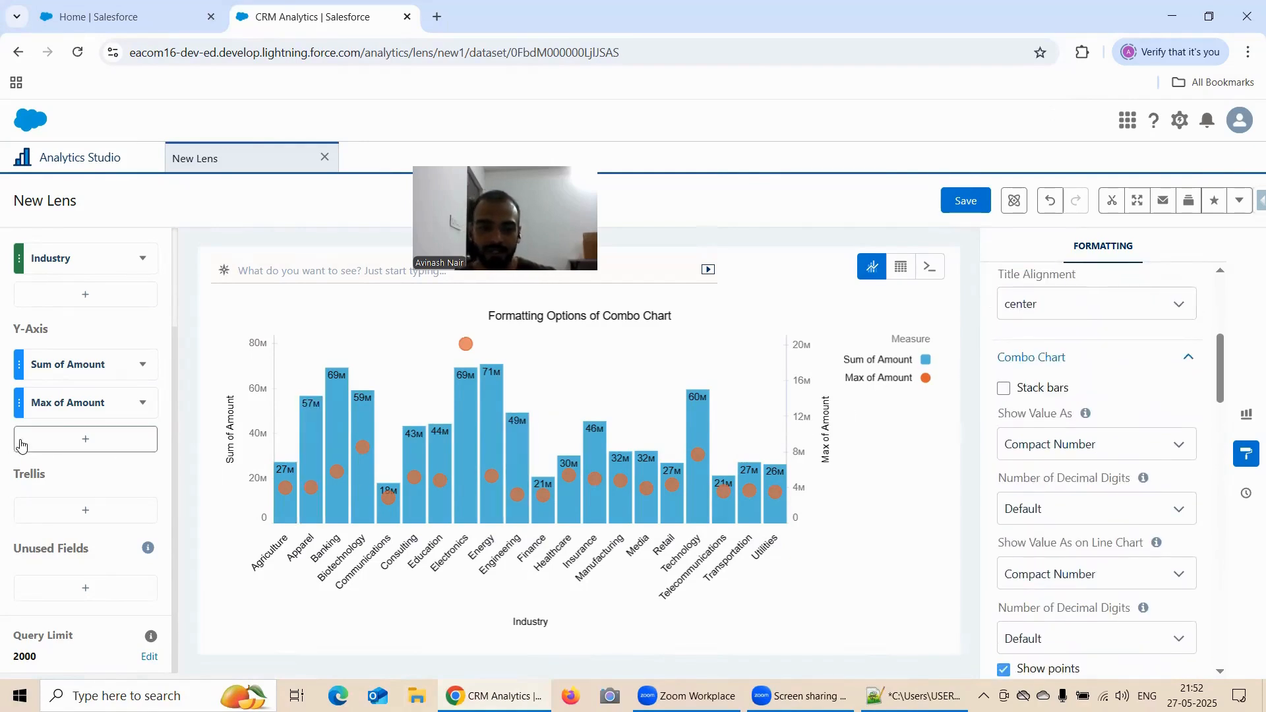
left_click(64, 446)
left_click(215, 305)
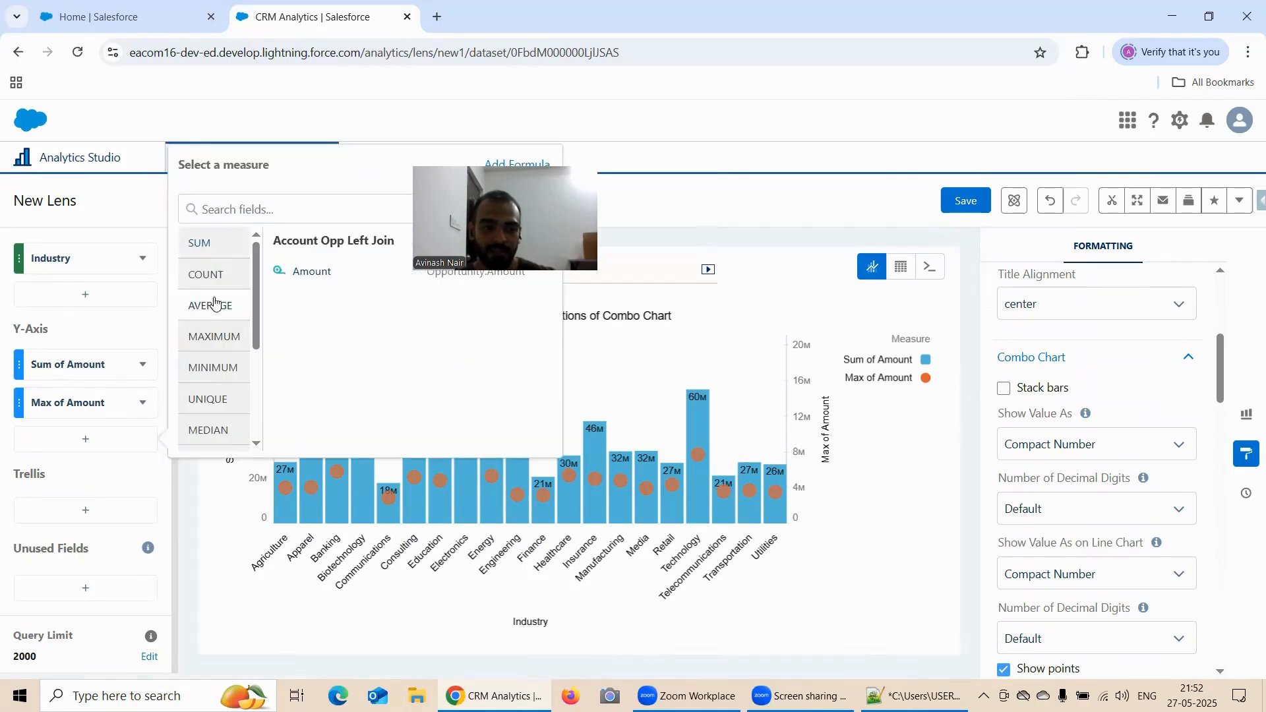
left_click(298, 270)
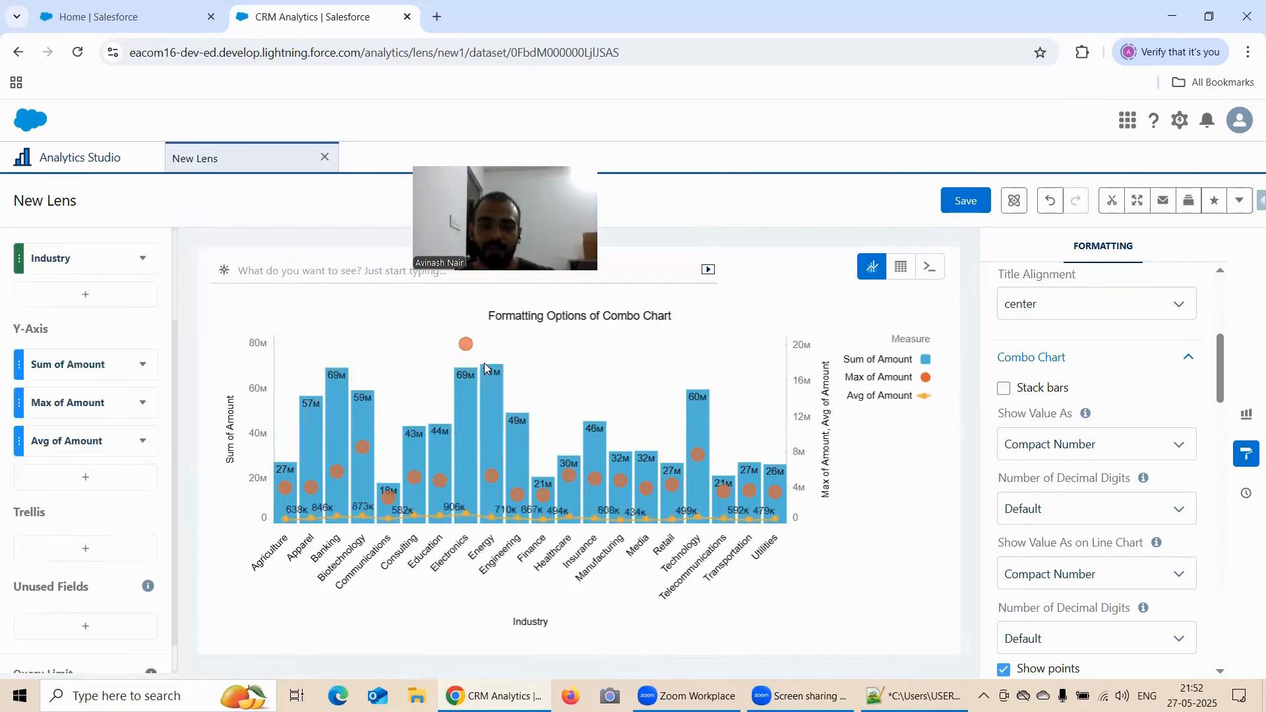
Turn off Stack bars and add Stage as a second X-Axis group alongside Industry
left_click(1005, 393)
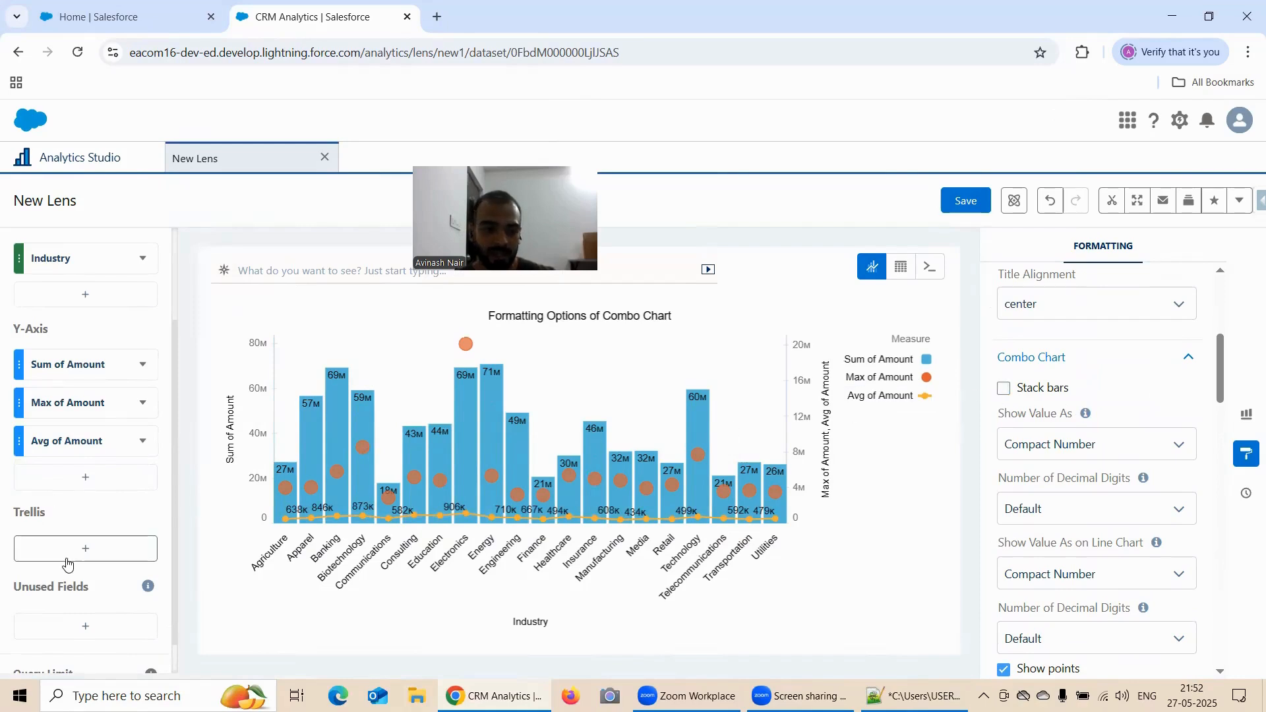
left_click(78, 308)
scroll(270, 468, "down", 5)
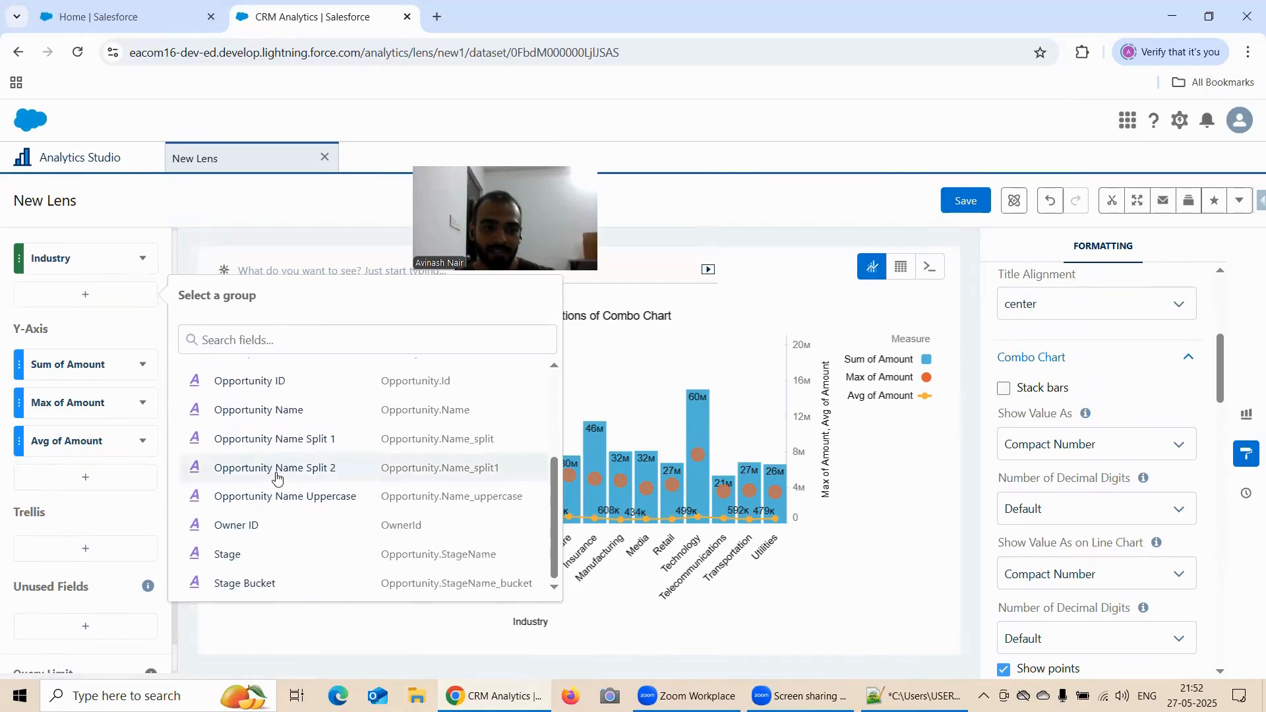
left_click(236, 556)
left_click(1006, 389)
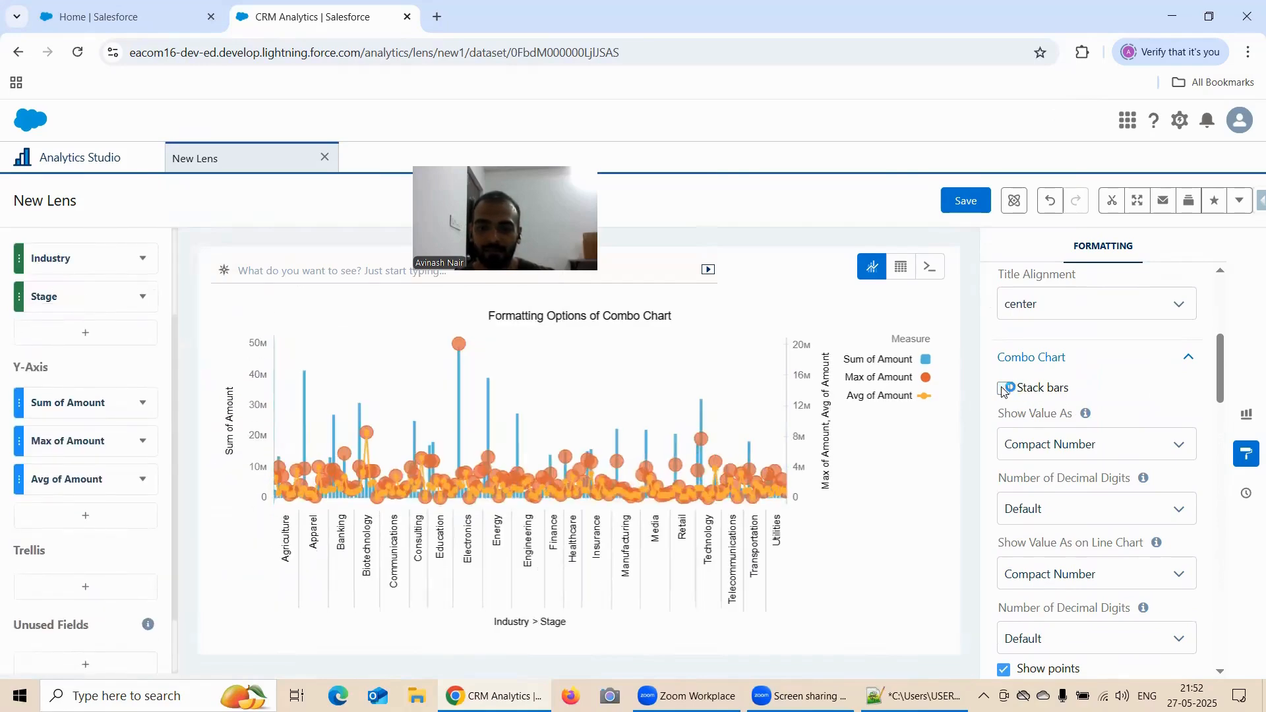
Remove the Stage group from the X-Axis and split the chart by Stage as a Trellis instead
left_click(144, 297)
left_click(181, 646)
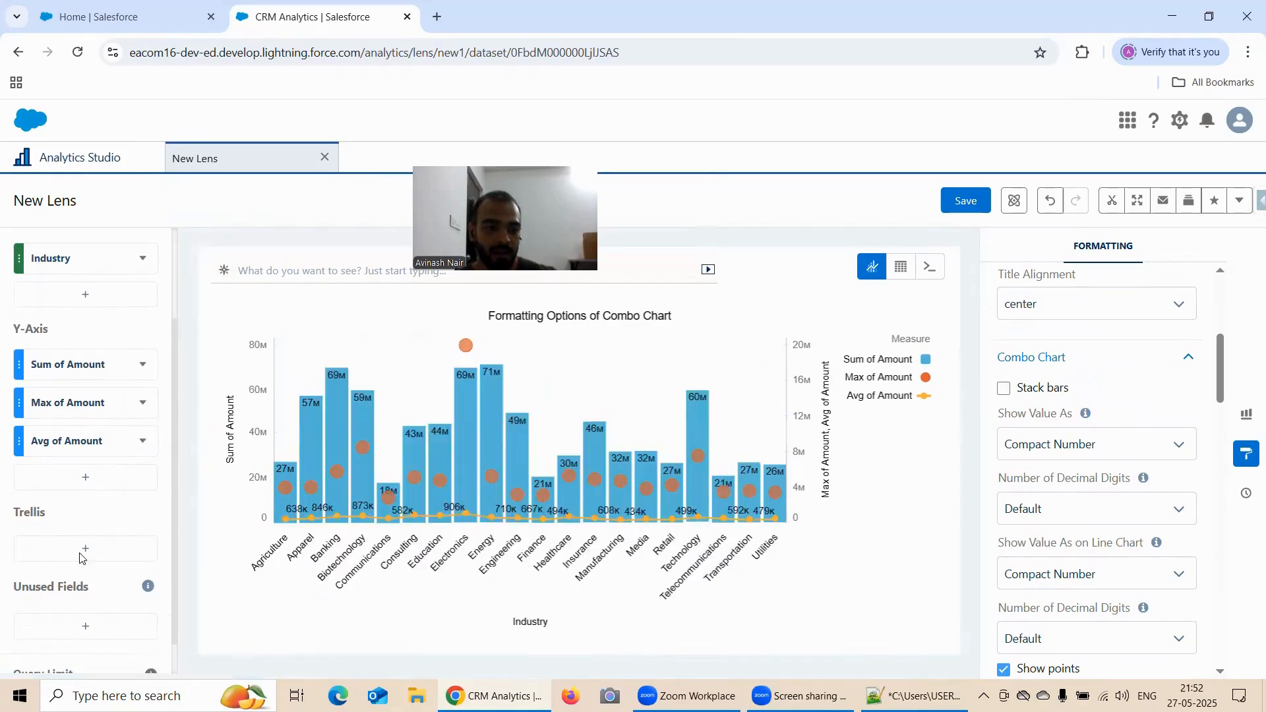
left_click(80, 558)
scroll(313, 472, "down", 2)
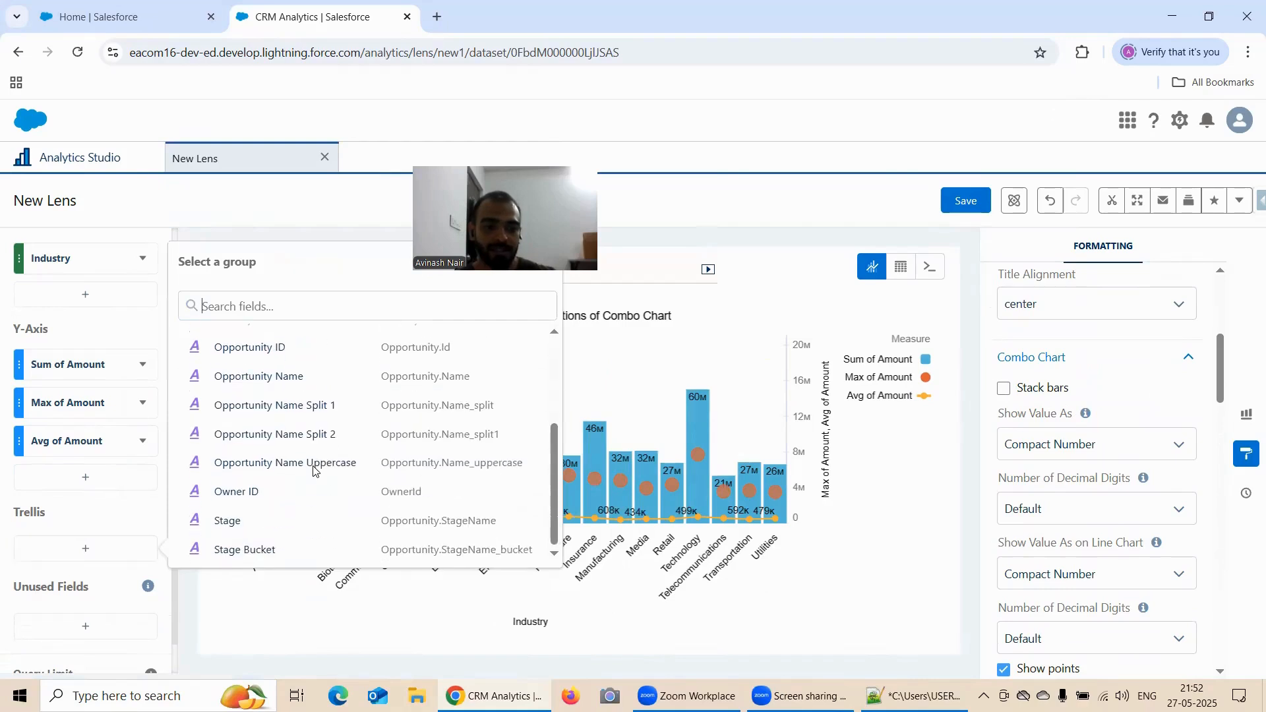
left_click(245, 520)
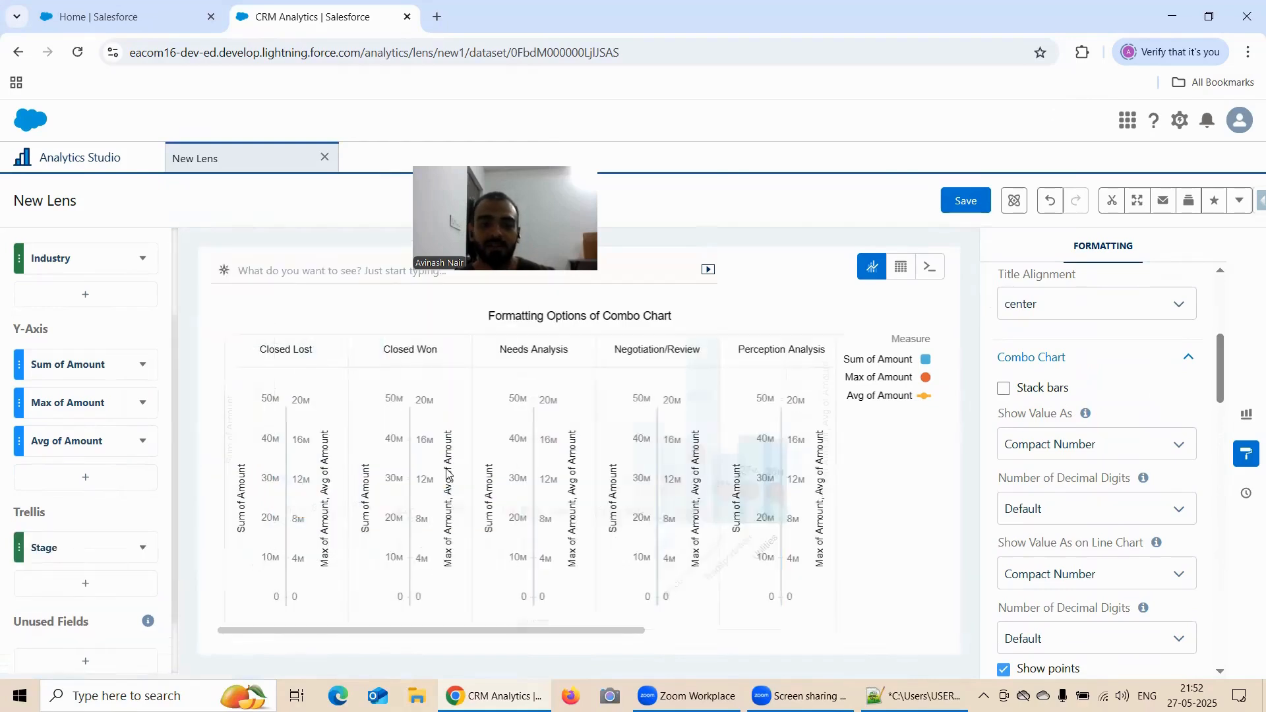
left_click_drag(417, 625, 198, 634)
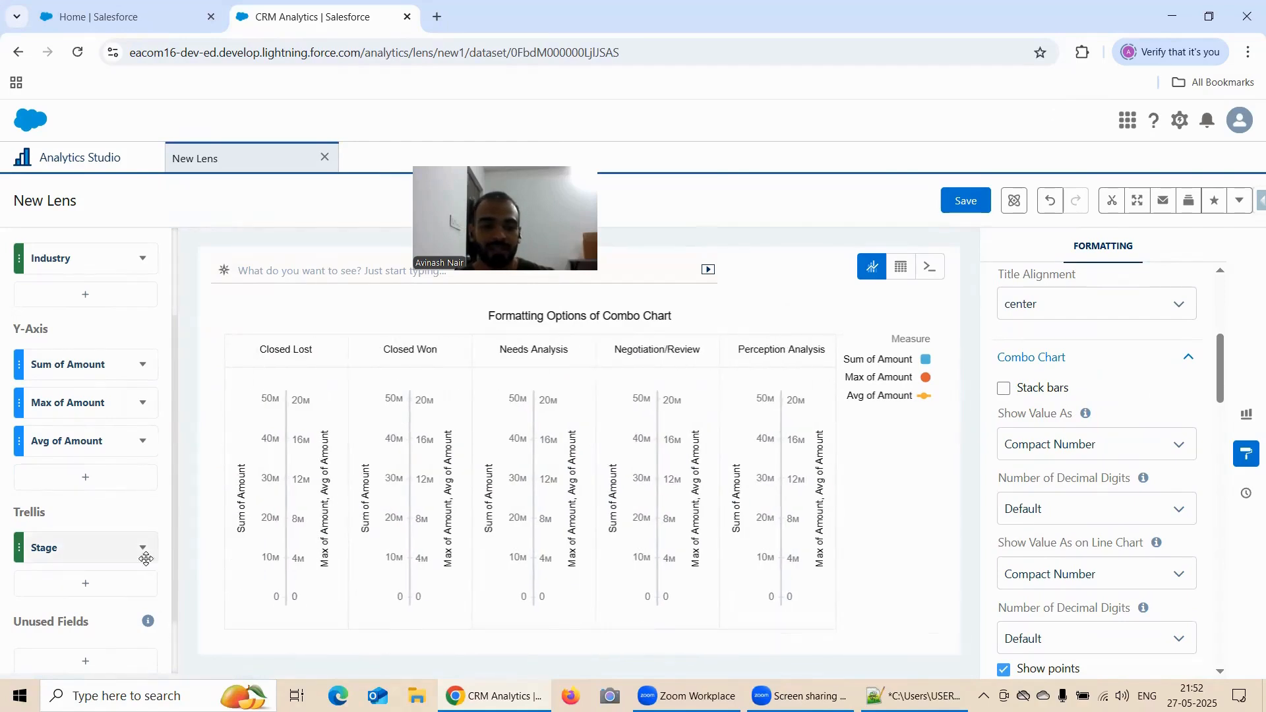
Try Stack bars on the trellised chart and remove Stage from the Trellis
left_click(1006, 389)
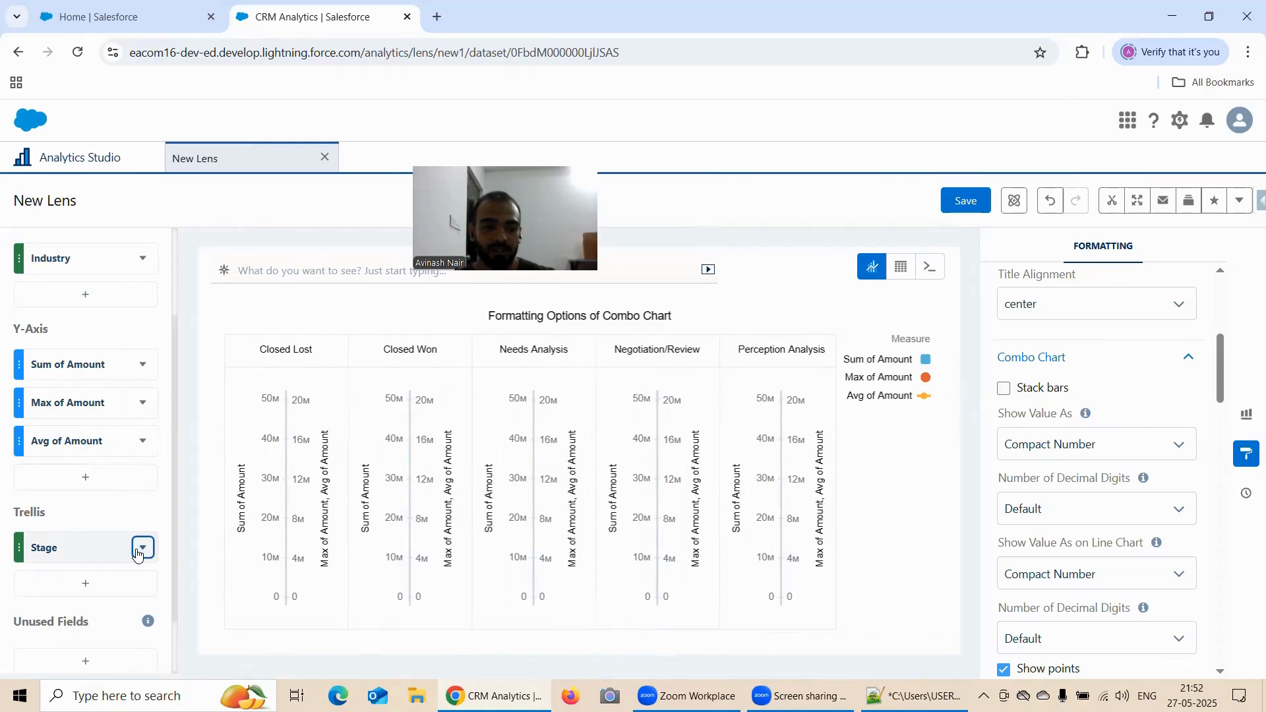
left_click(142, 548)
left_click(155, 504)
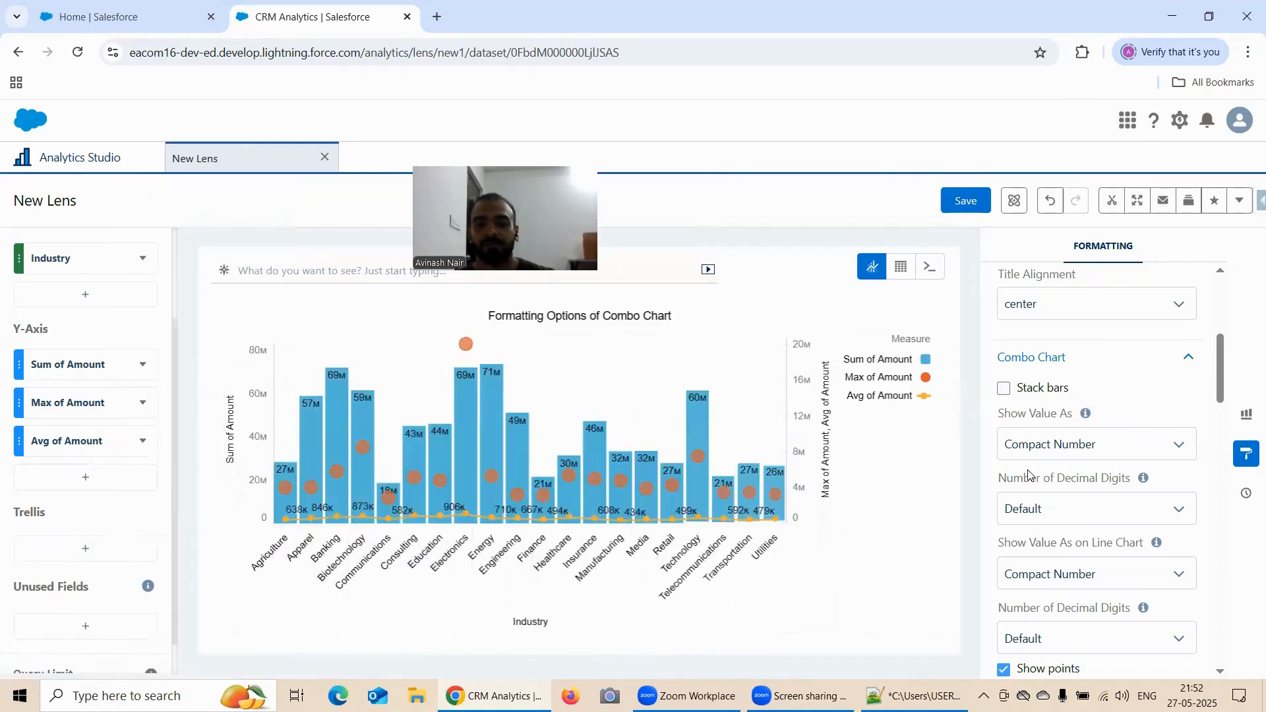
Remove the Average of Amount measure from the Y-Axis
mouse_move(651, 516)
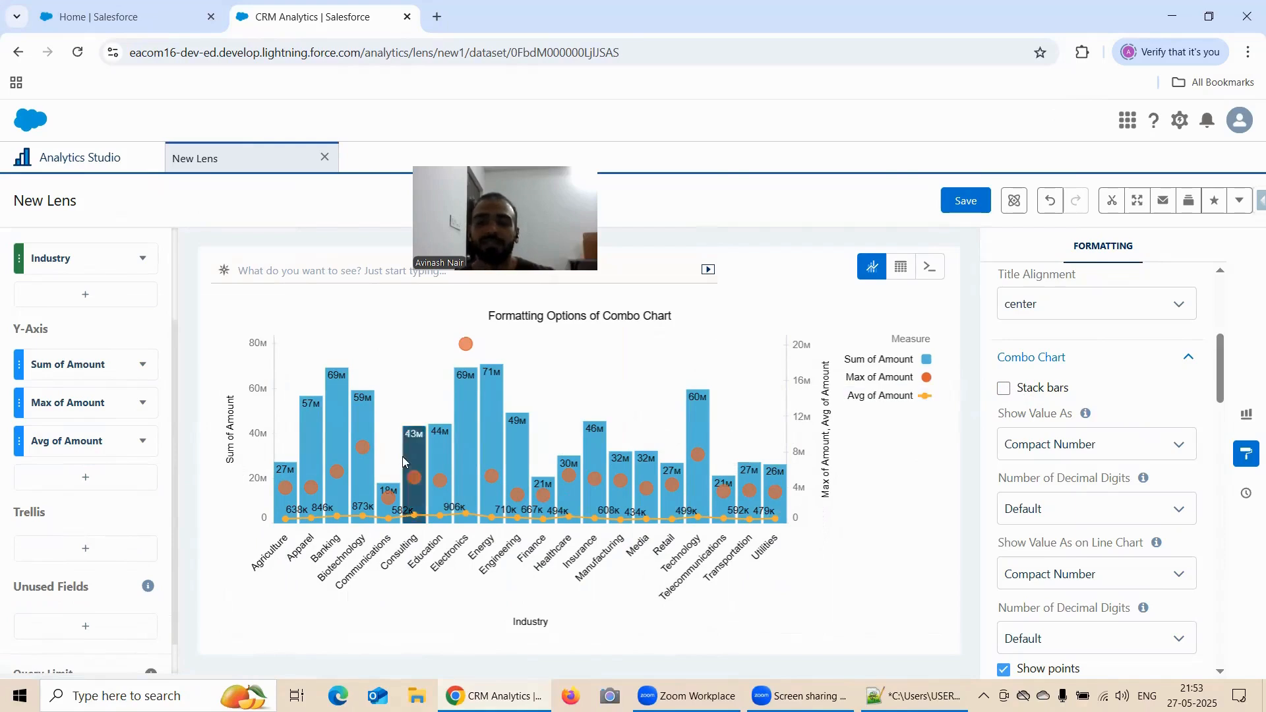
left_click(145, 443)
left_click(174, 544)
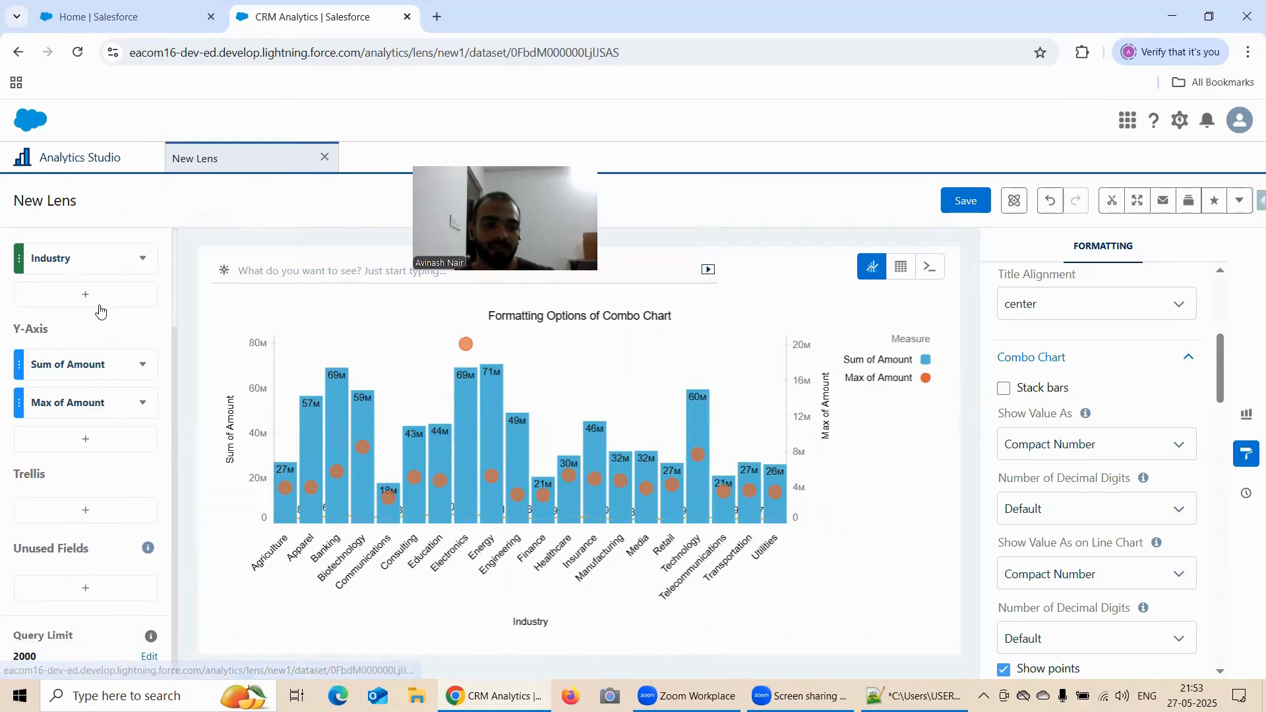
Group the two-measure chart additionally by Stage on the X-Axis
left_click(93, 298)
scroll(313, 455, "down", 3)
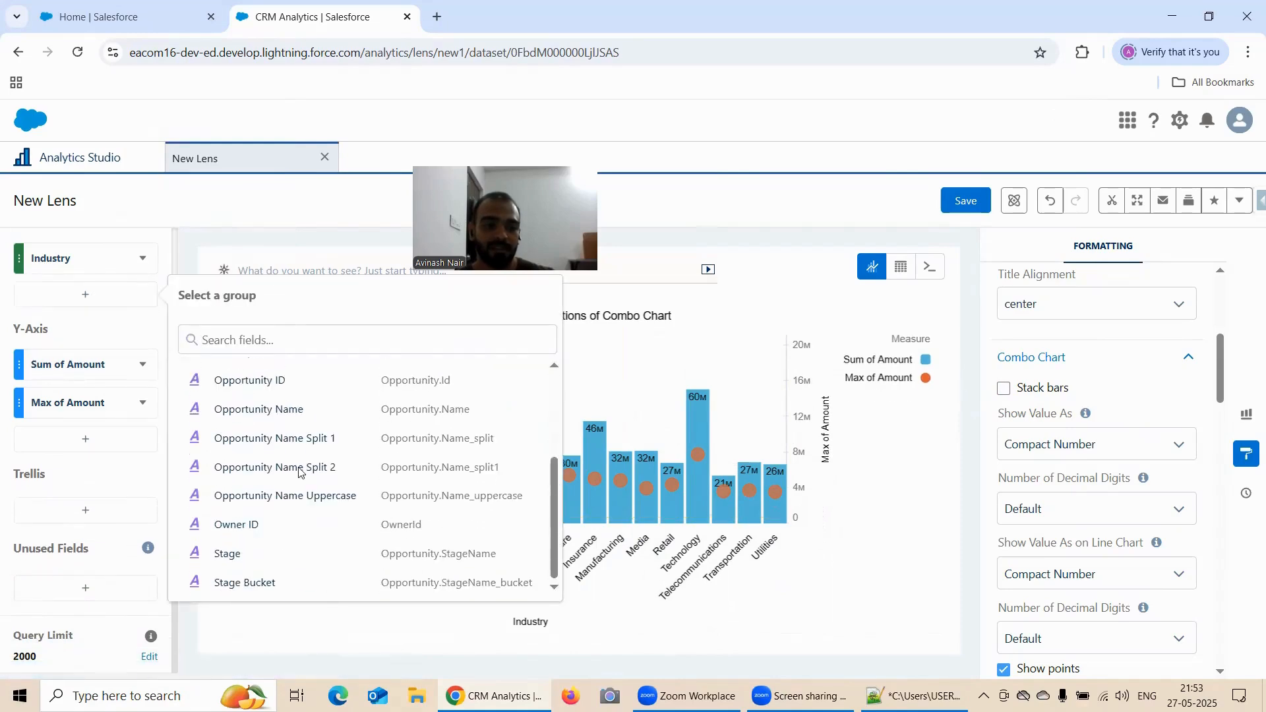
left_click(227, 553)
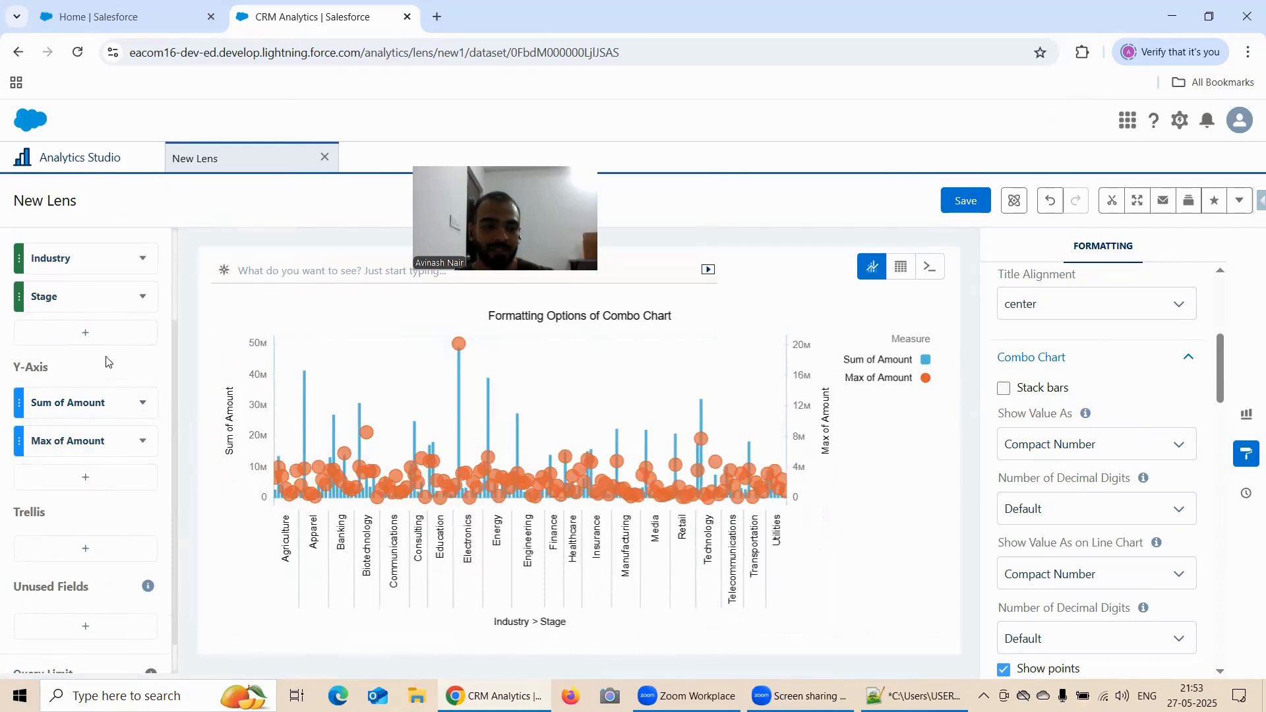
Set the combo chart's Axis Mode to Single Axis
scroll(1132, 433, "down", 4)
scroll(1132, 433, "down", 2)
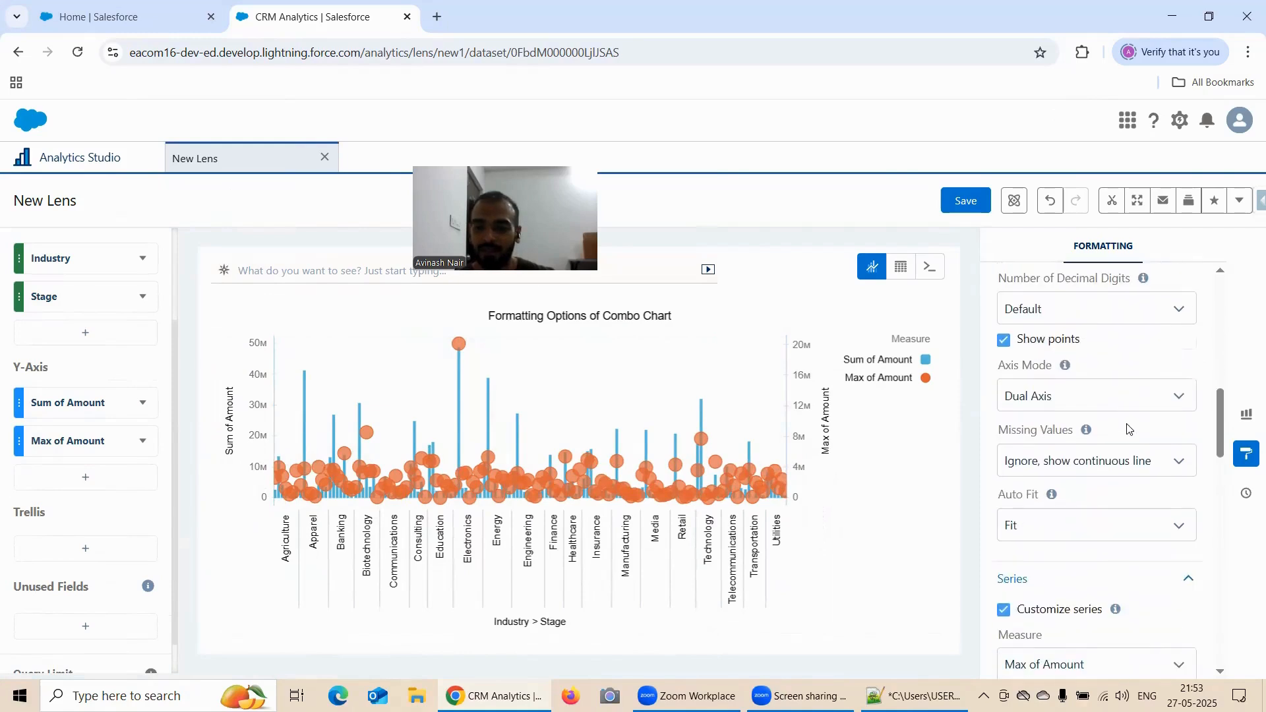
scroll(1088, 383, "down", 1)
left_click(1052, 315)
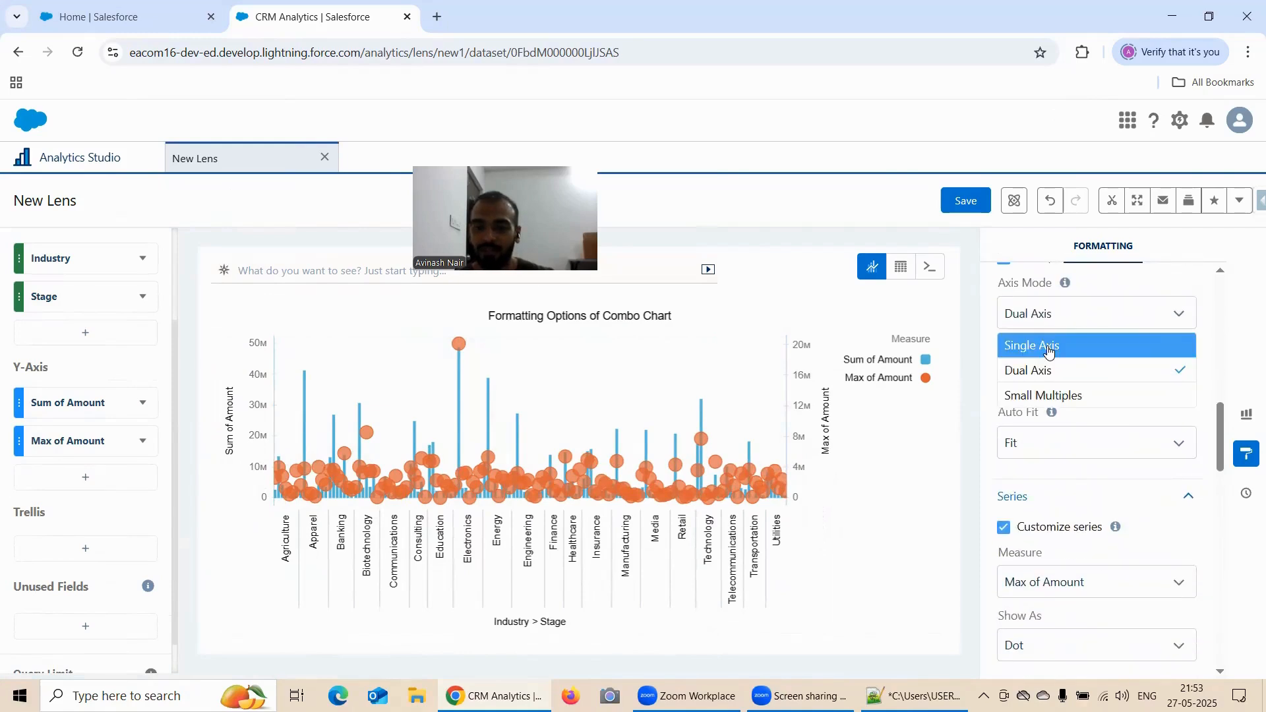
left_click(1049, 347)
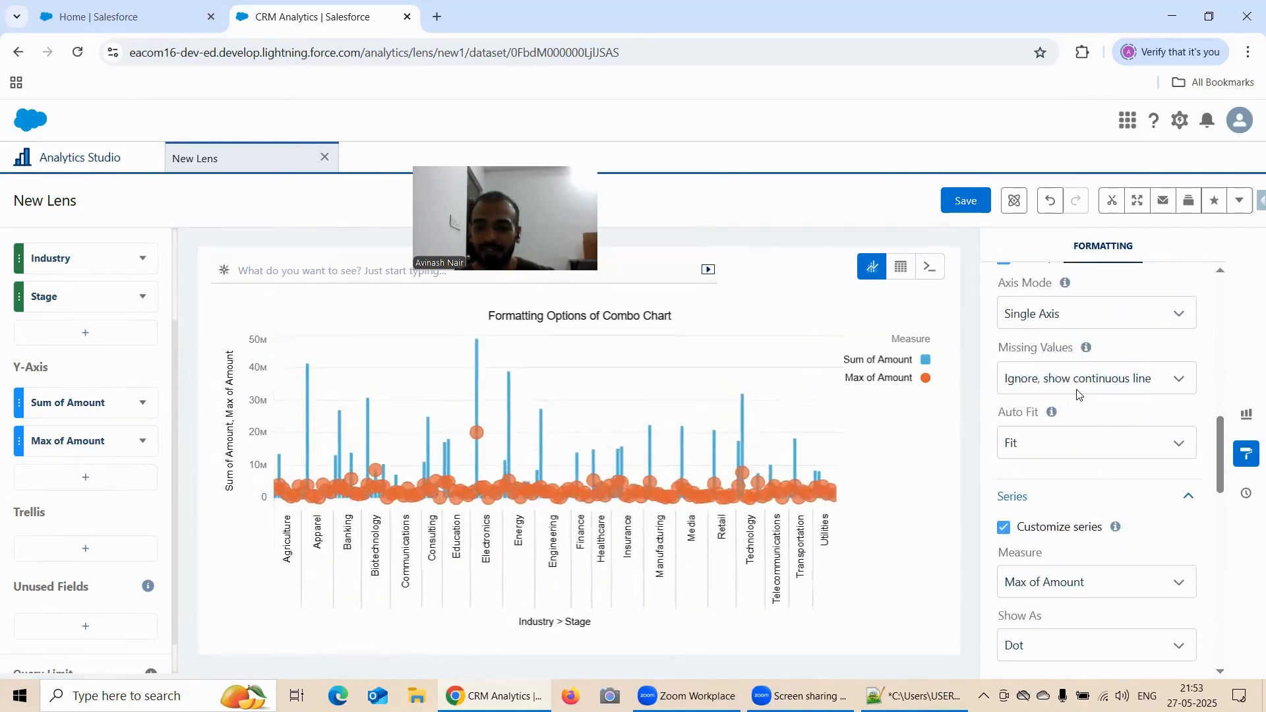
Change the customized Max of Amount series to show as Bar
scroll(1102, 390, "up", 1)
scroll(1121, 389, "down", 3)
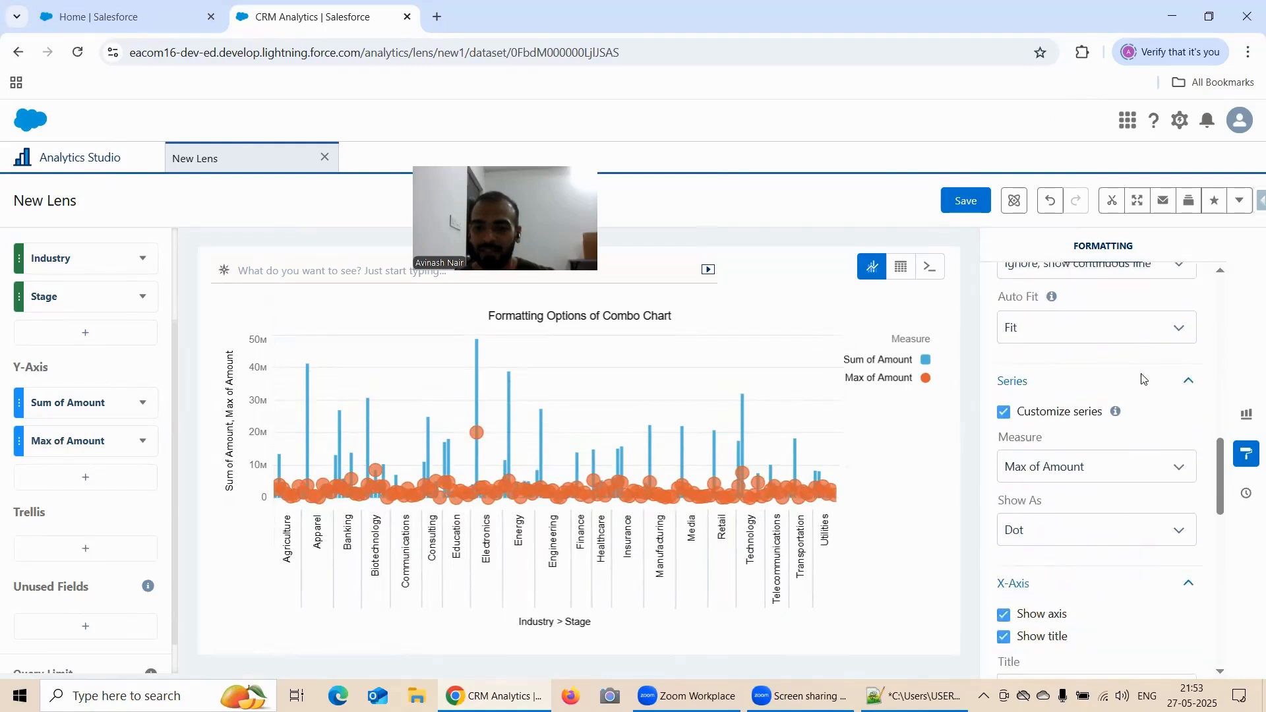
left_click(1070, 480)
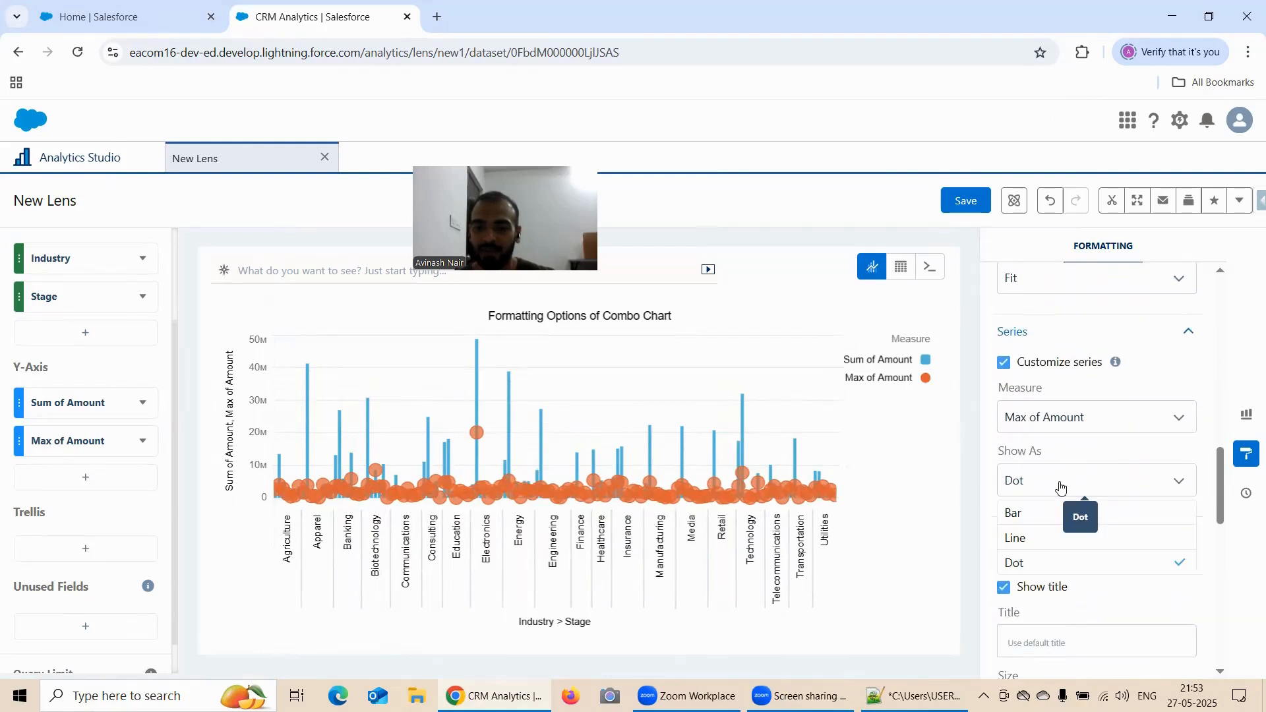
left_click(1032, 525)
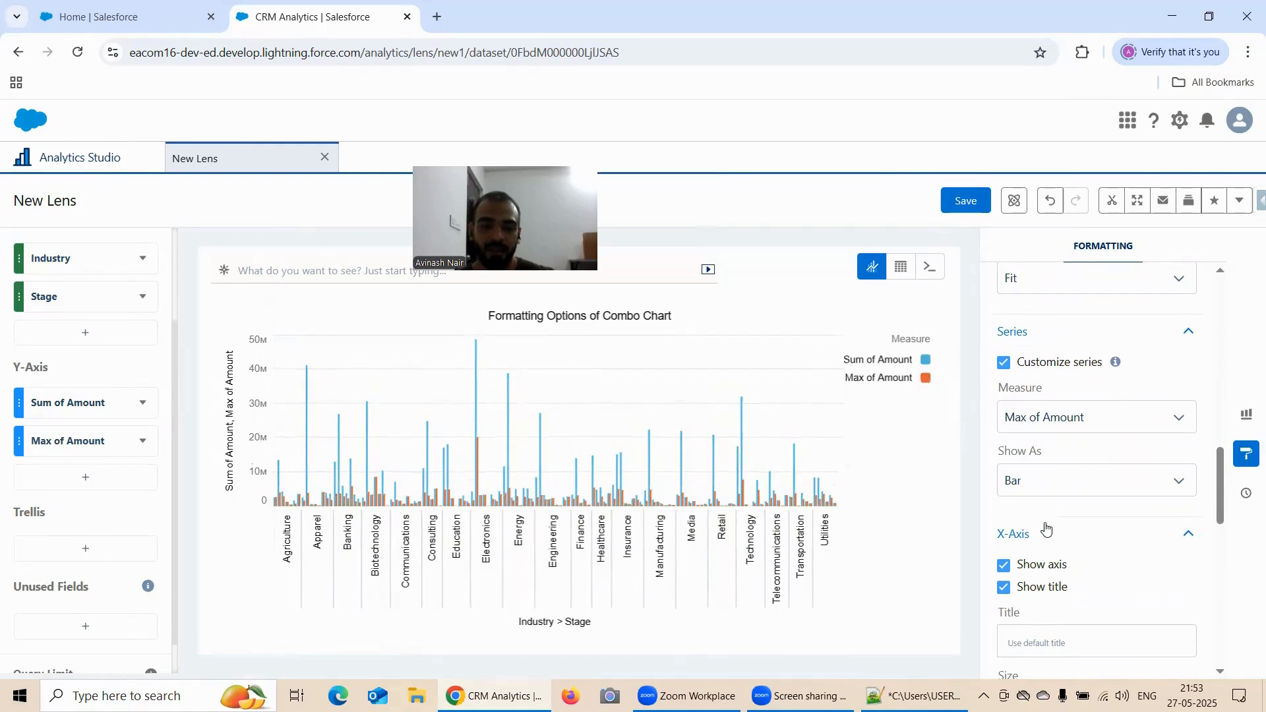
Switch Stack bars on and off repeatedly to compare stacked and side-by-side bars by Industry and Stage
scroll(1053, 391, "up", 3)
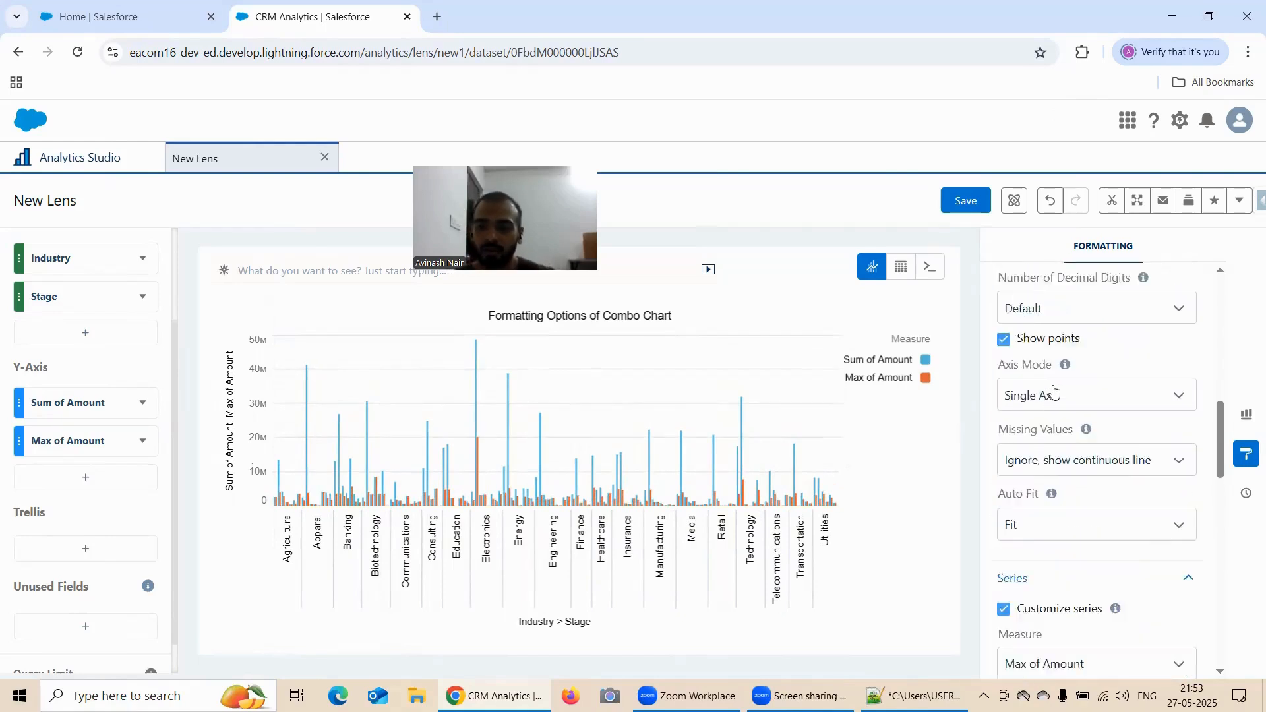
scroll(1054, 390, "up", 3)
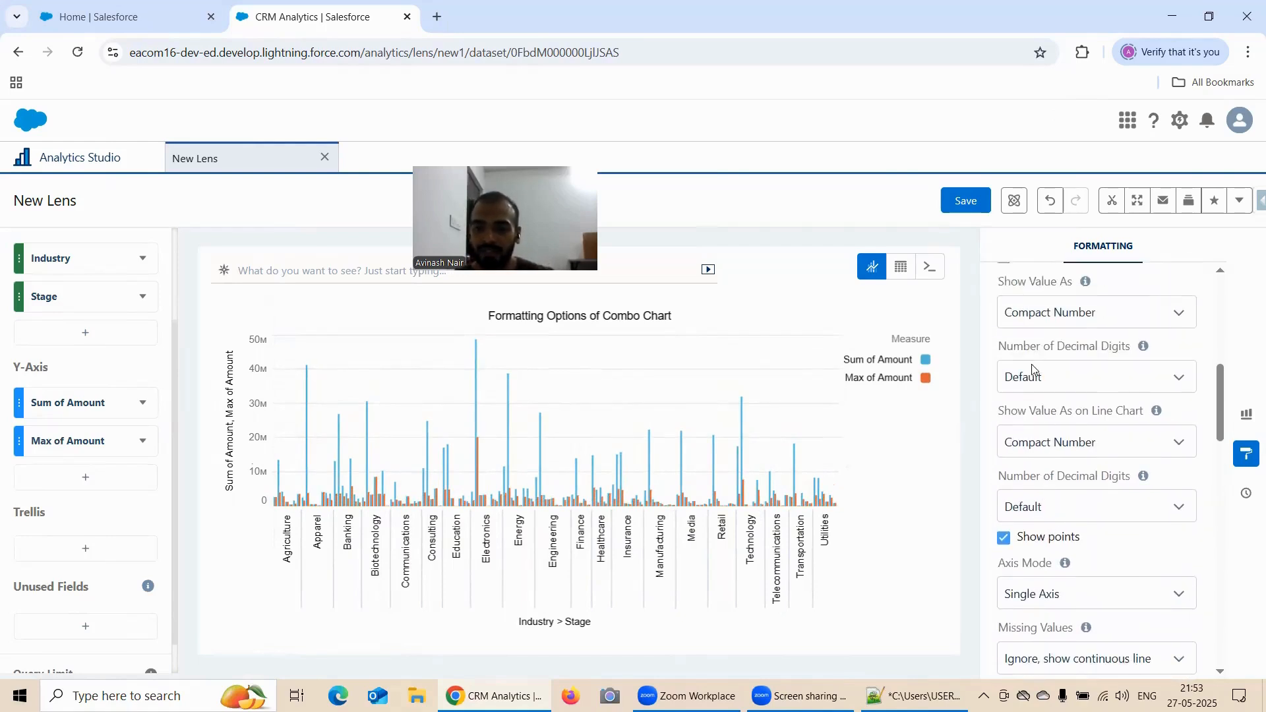
scroll(1032, 370, "up", 2)
left_click(1003, 391)
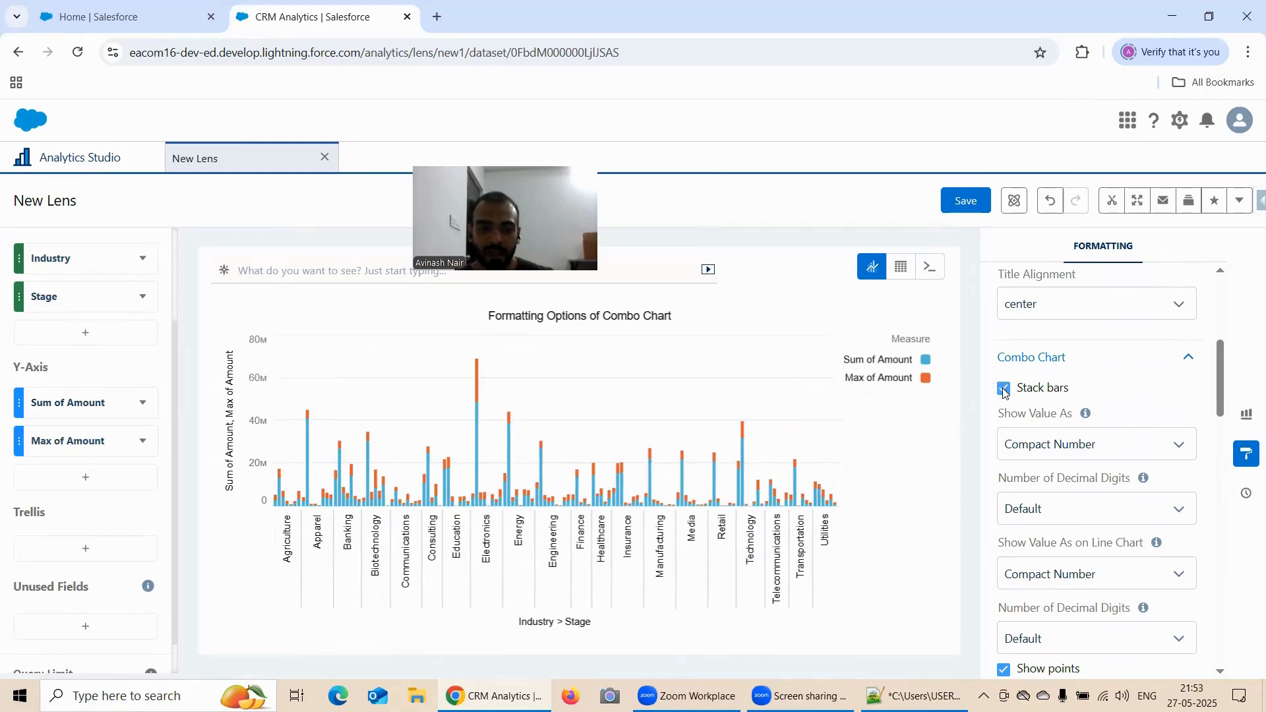
left_click(1003, 391)
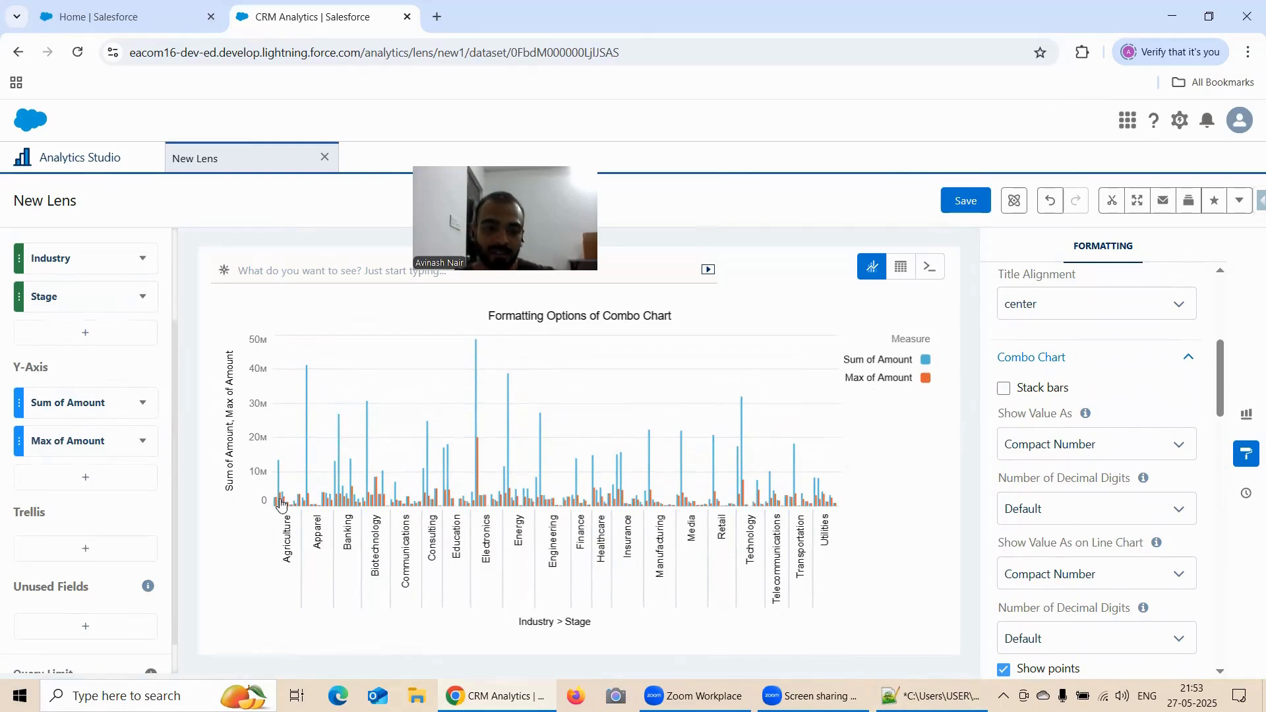
left_click(1005, 389)
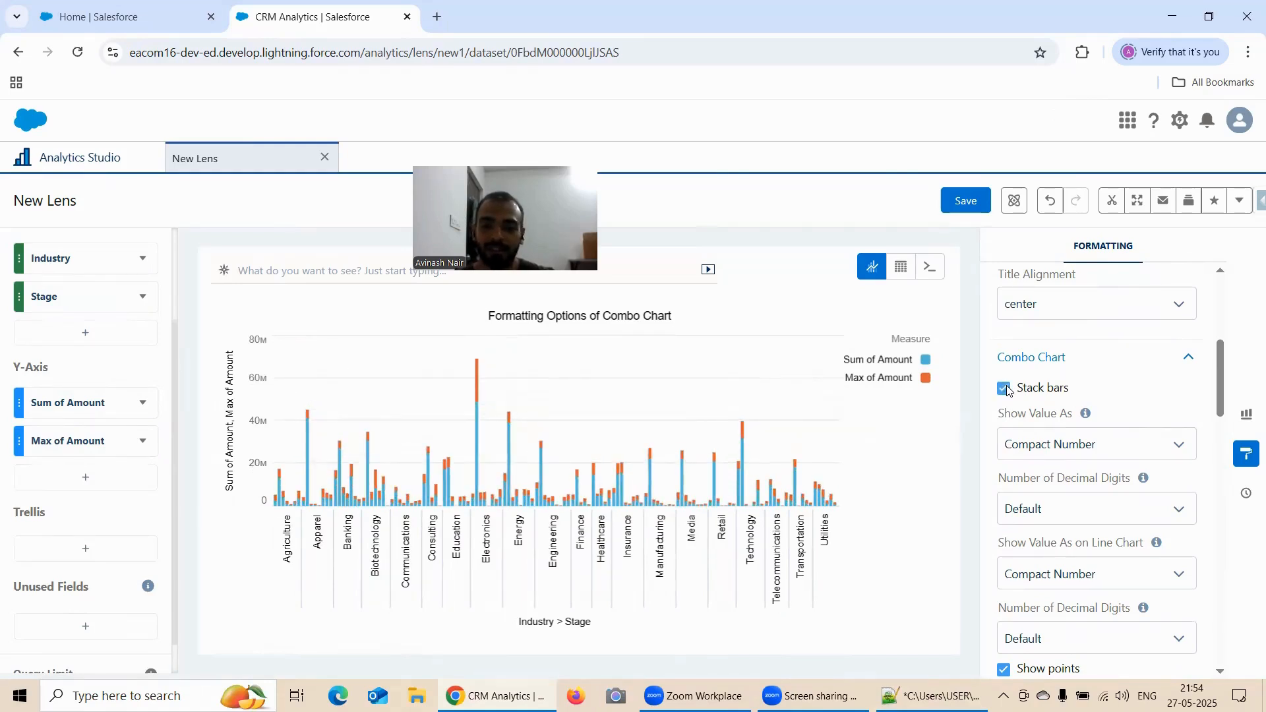
left_click(1005, 389)
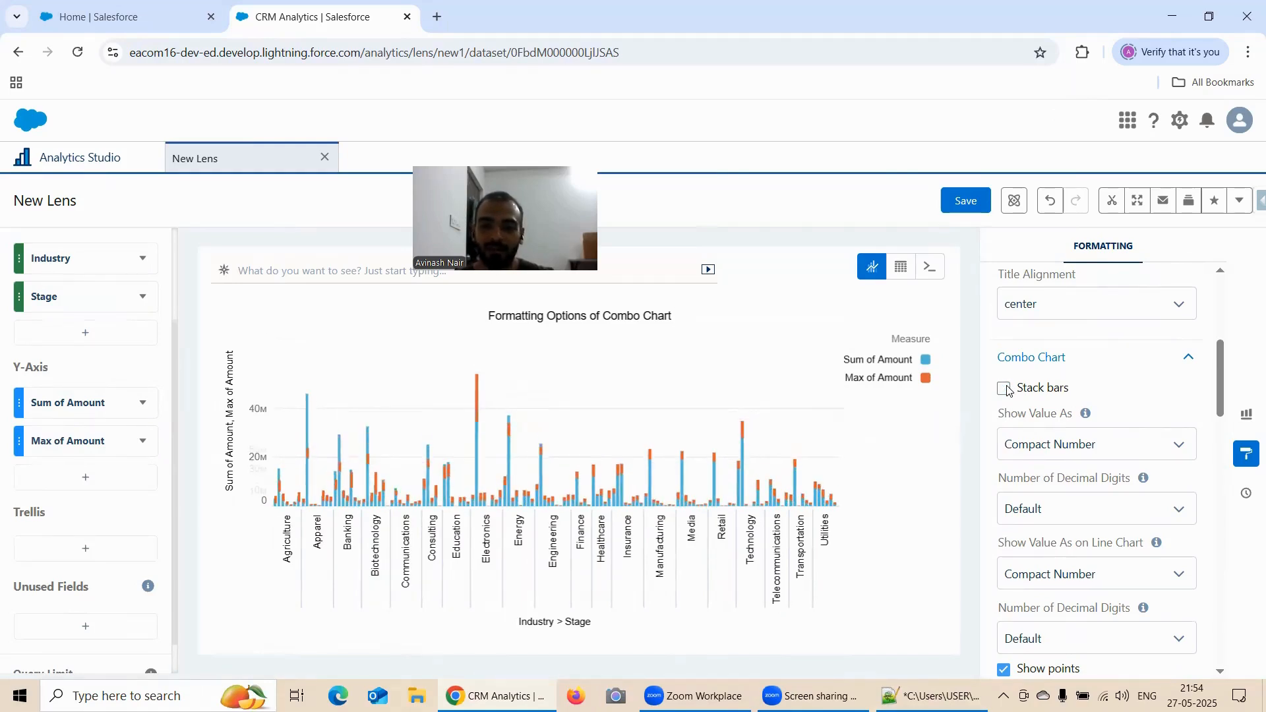
Remove the Stage group from the X-Axis and compare the Industry chart with Stack bars on and off
left_click(140, 300)
left_click(193, 643)
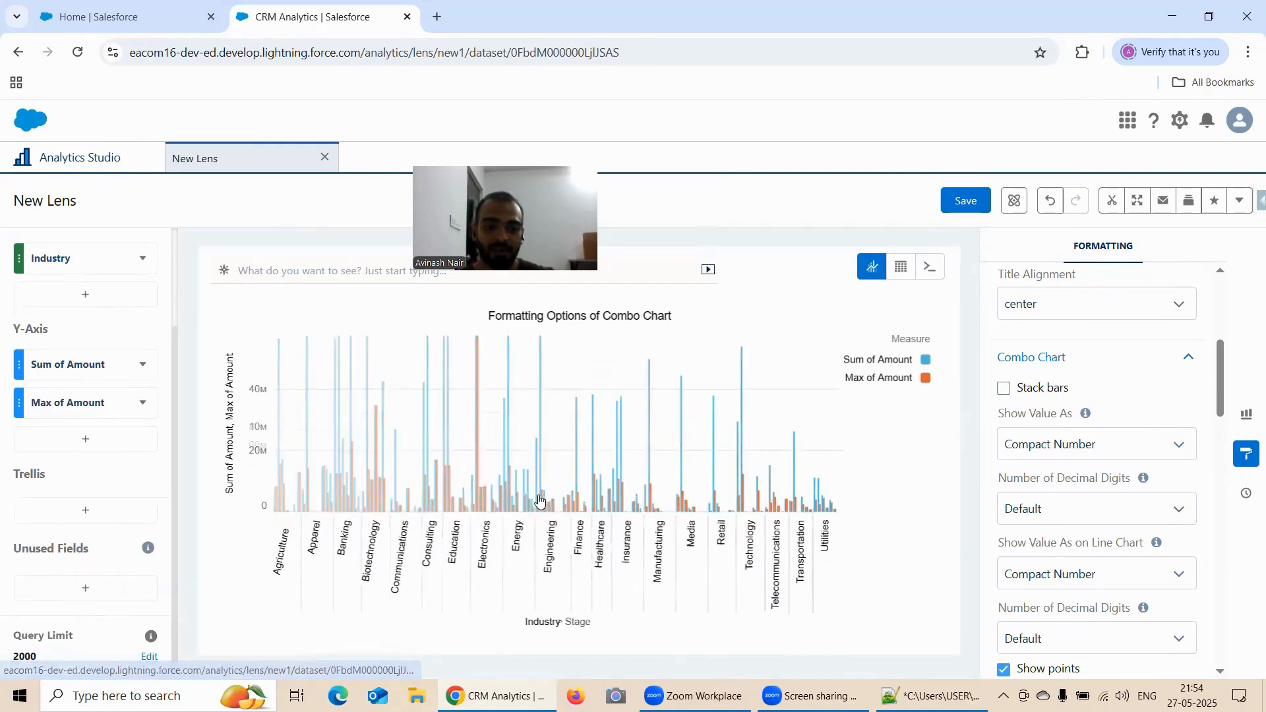
left_click(1005, 389)
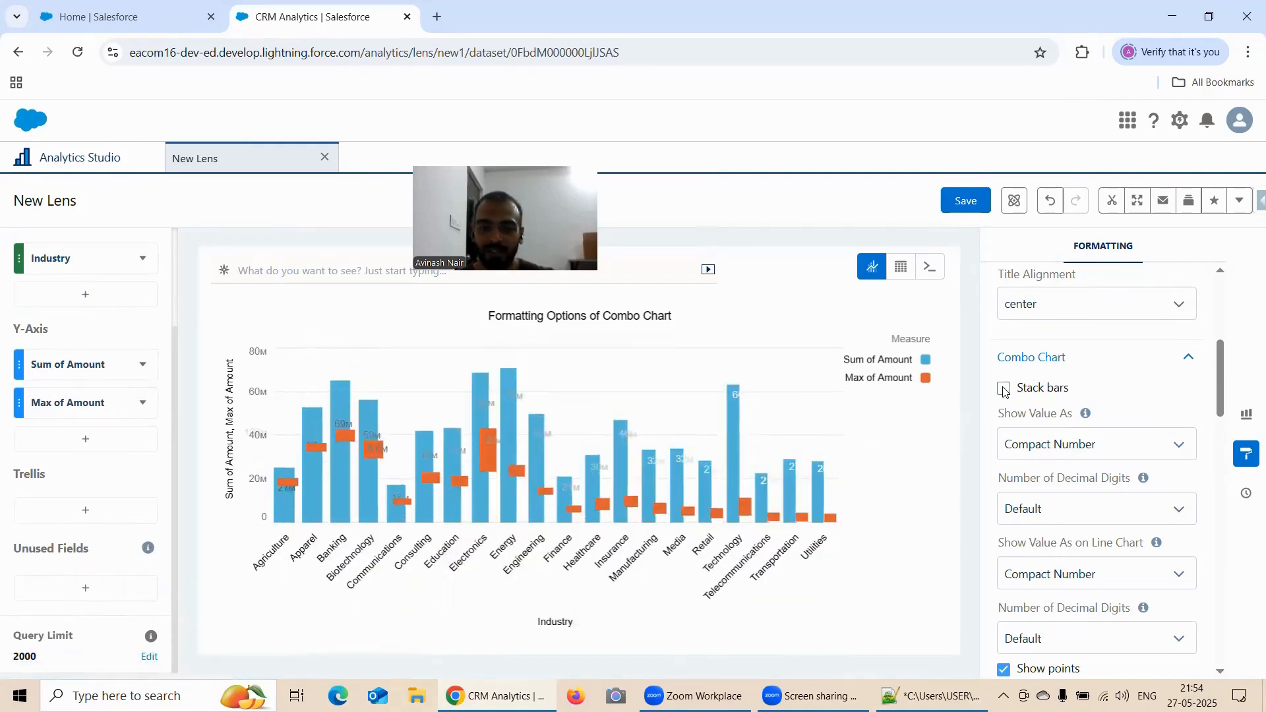
left_click(1005, 389)
left_click(1005, 390)
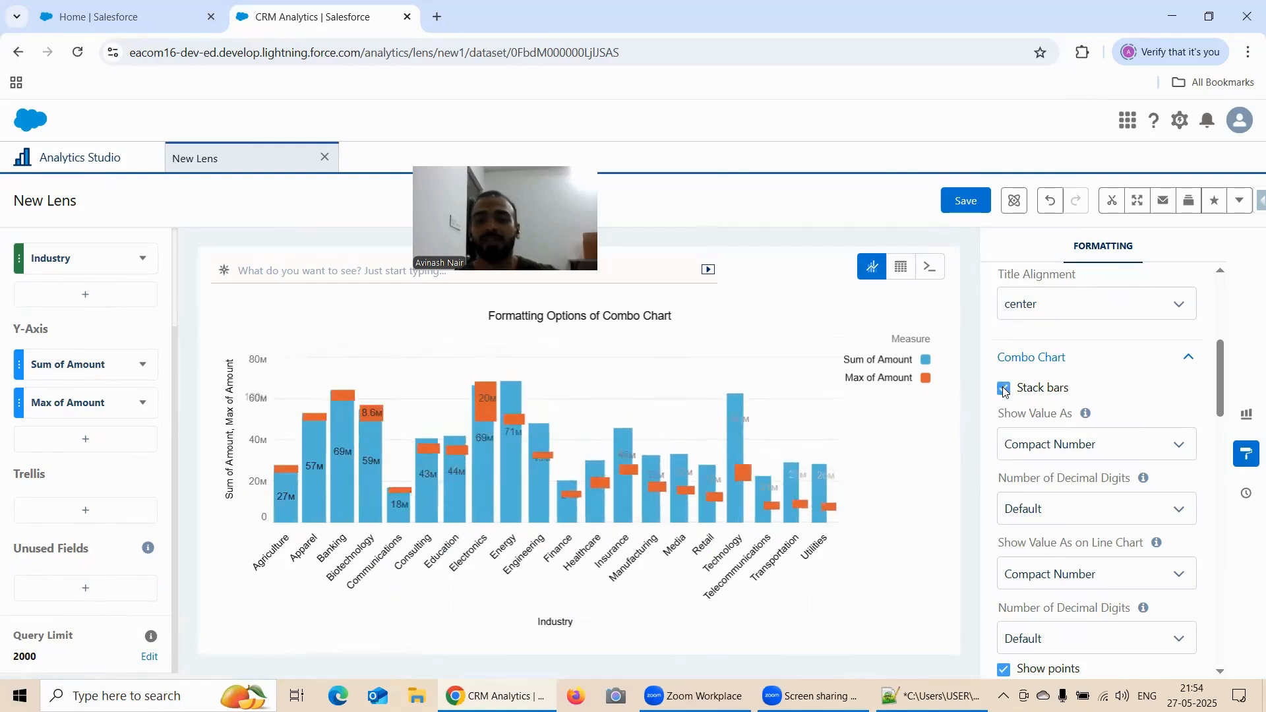
left_click(1005, 390)
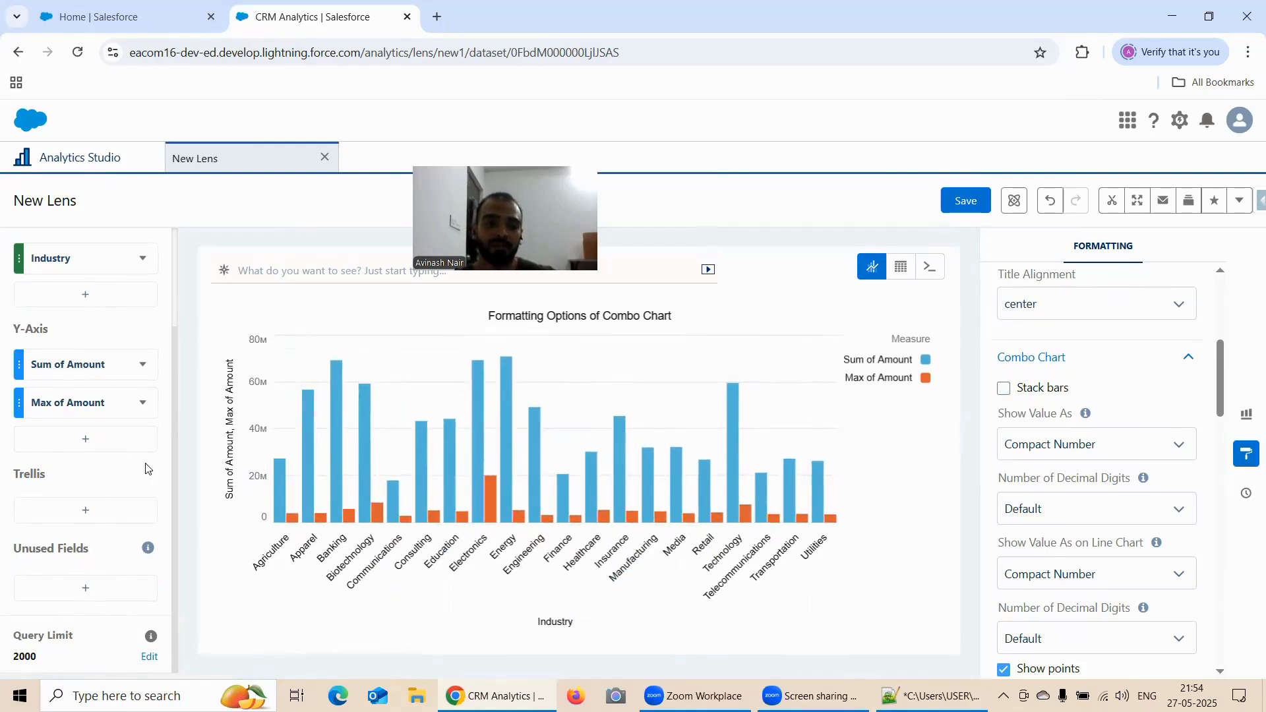
Set the Axis Mode back to Dual Axis and turn on Stack bars for the combo chart
scroll(1161, 381, "down", 3)
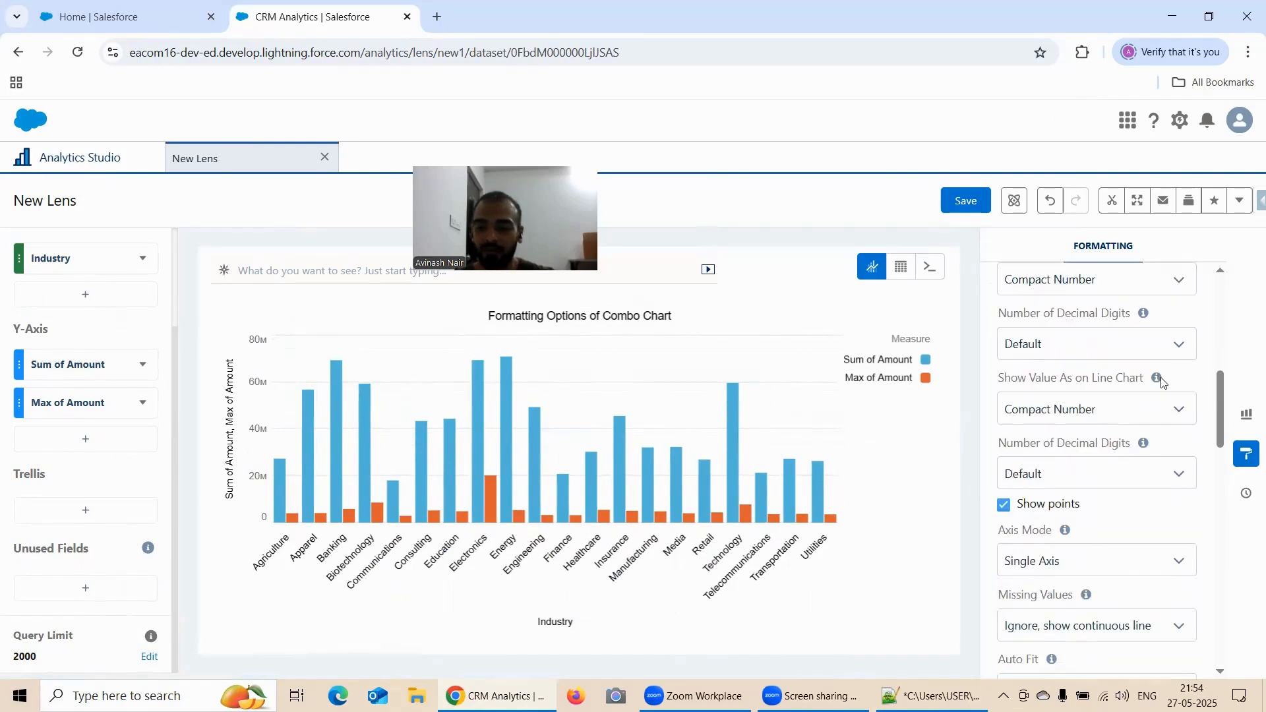
left_click(1037, 488)
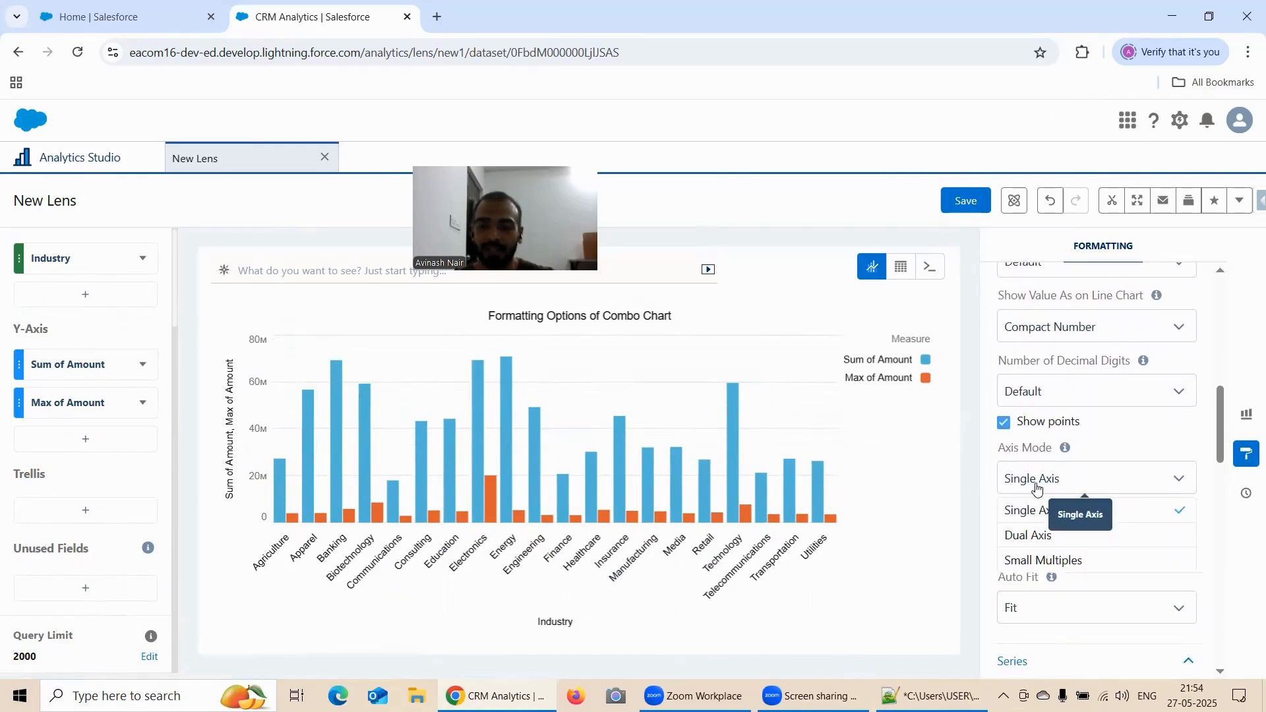
left_click(1044, 534)
scroll(1012, 493, "up", 5)
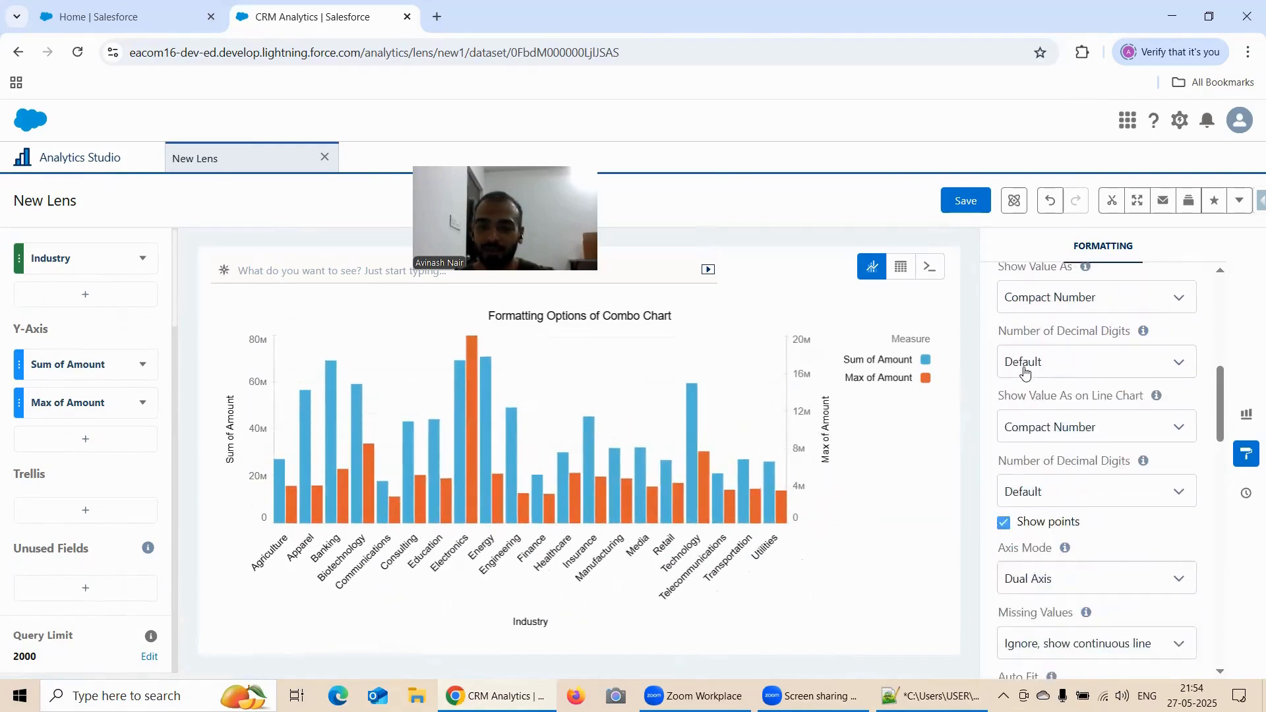
left_click(1005, 472)
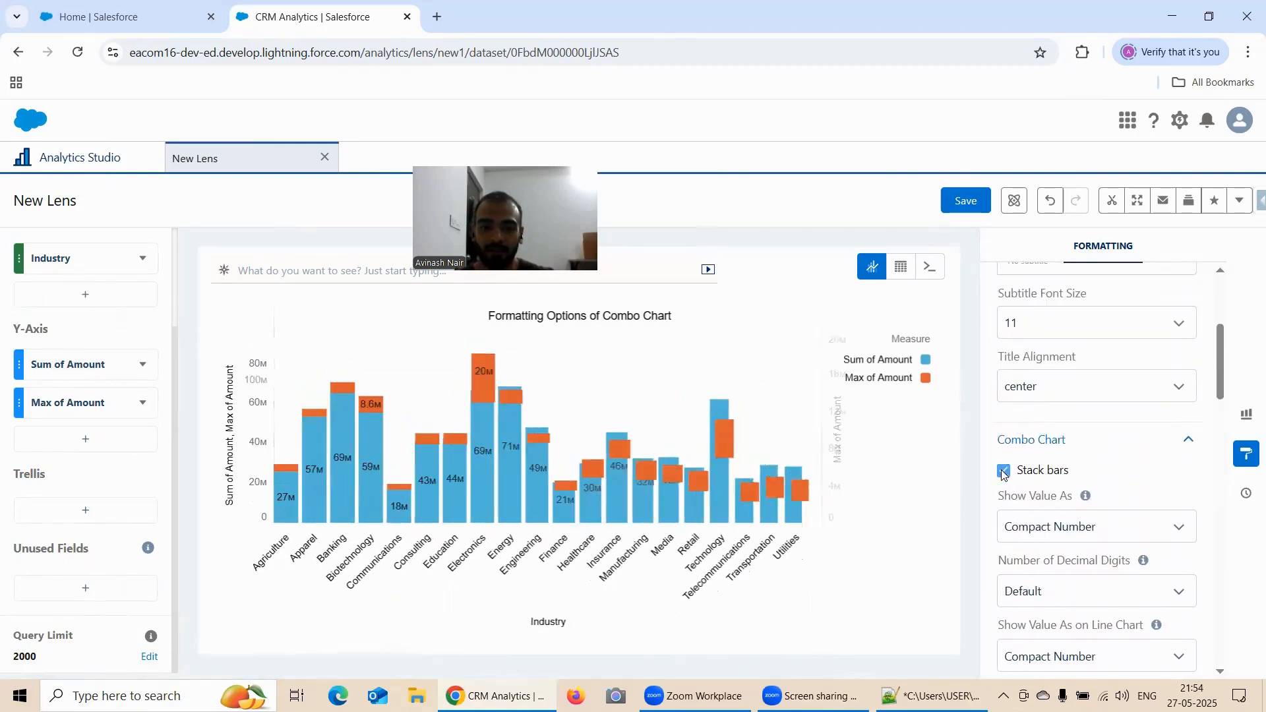
Set the combo chart's Axis Mode to Small Multiples and examine how the two measures are displayed
scroll(1072, 445, "down", 1)
scroll(1072, 445, "down", 6)
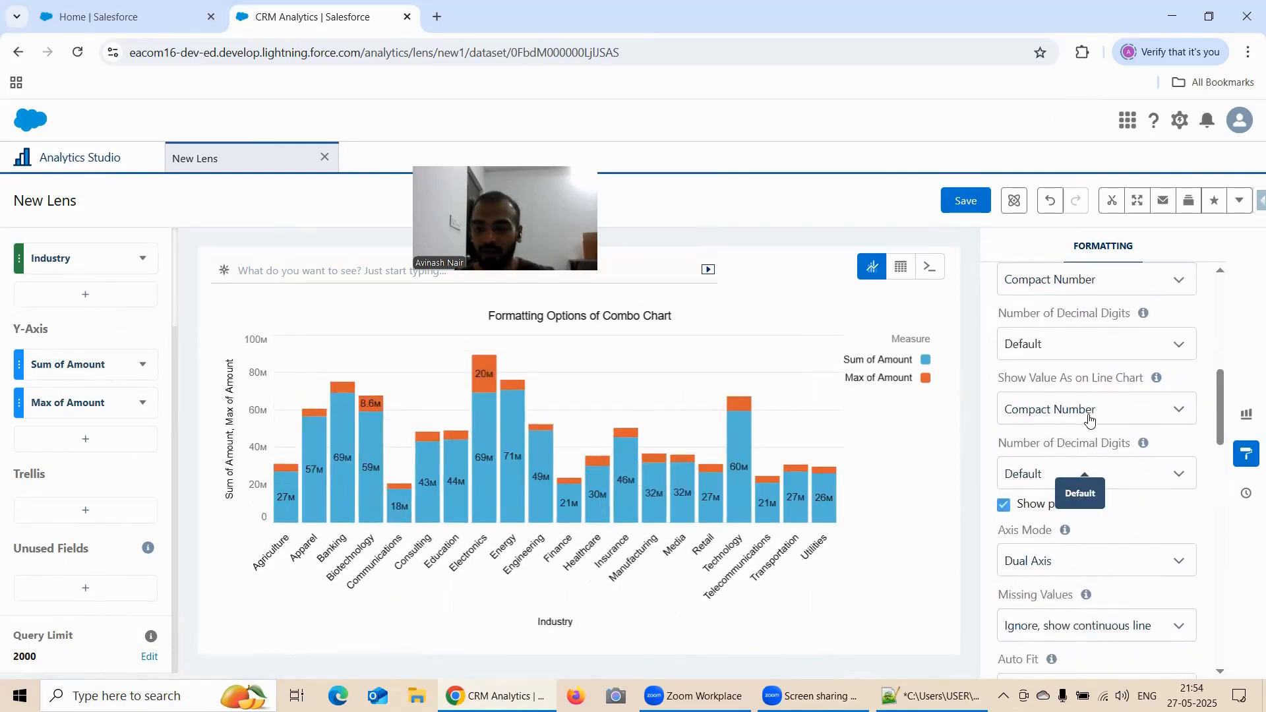
left_click(1016, 399)
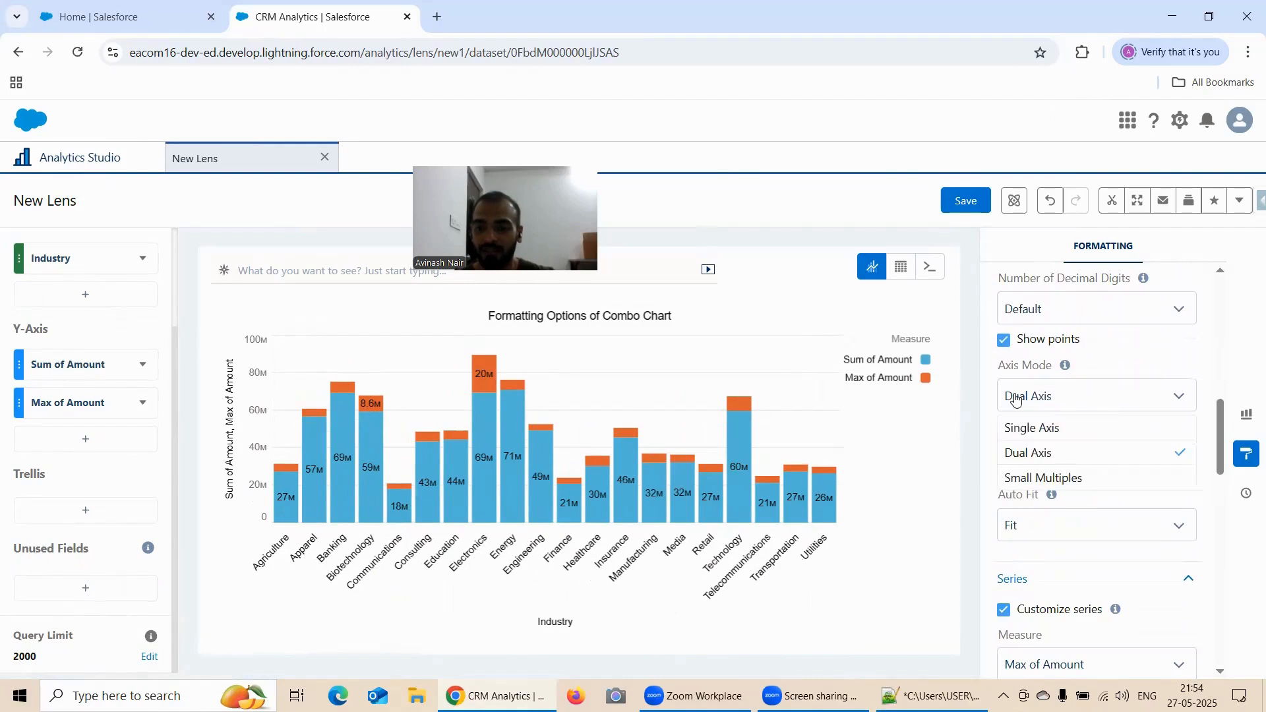
left_click(1040, 476)
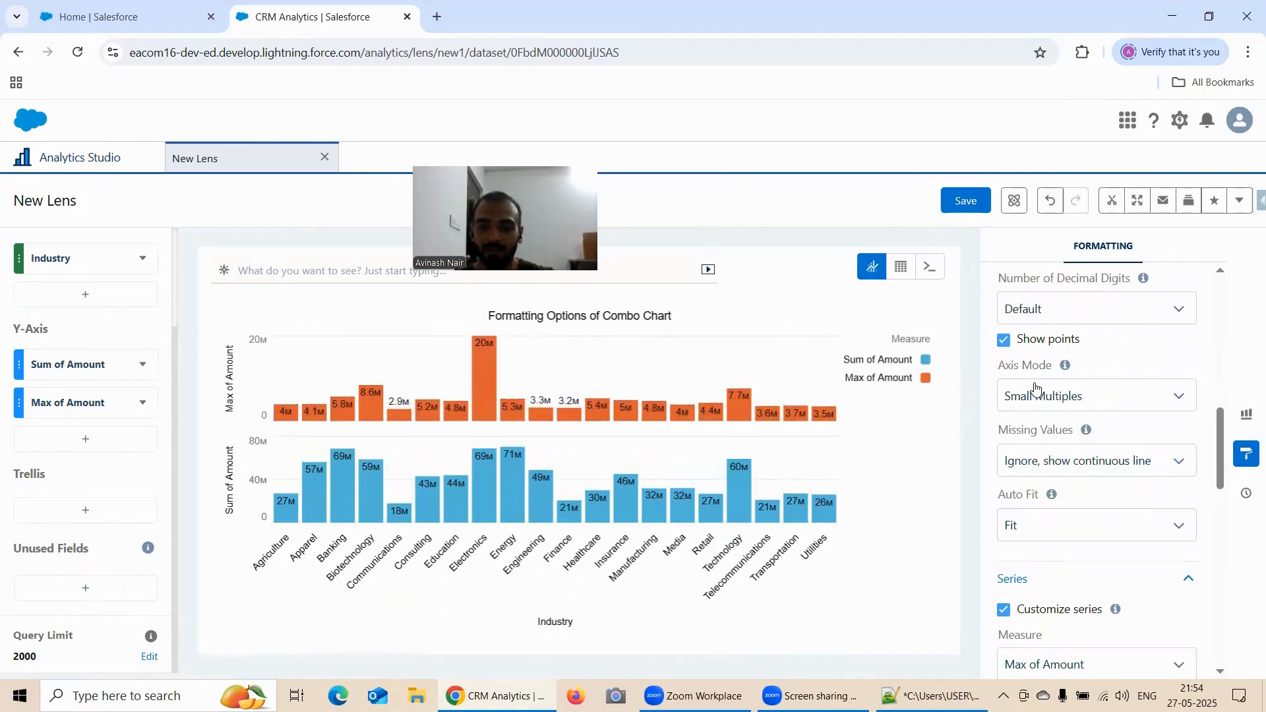
scroll(1030, 386, "up", 3)
scroll(1029, 382, "up", 5)
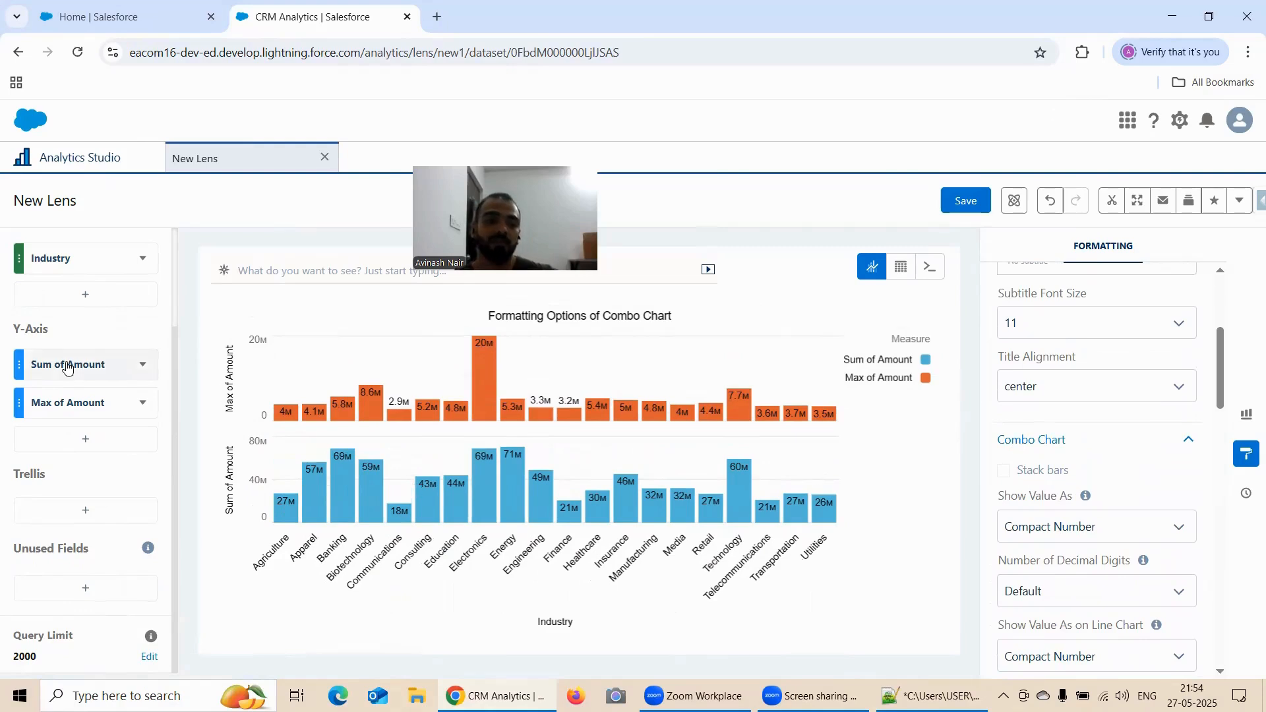
scroll(66, 383, "up", 2)
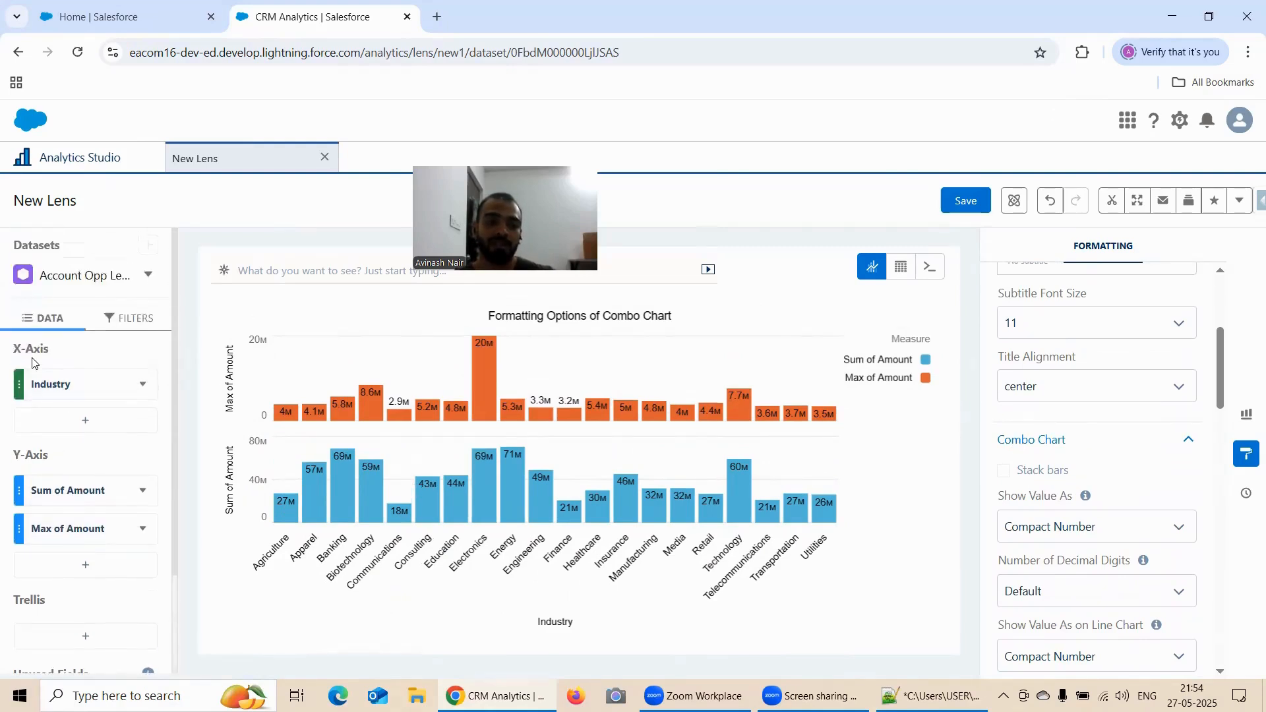
Set the combo chart's Axis Mode to Single Axis
scroll(1040, 411, "down", 5)
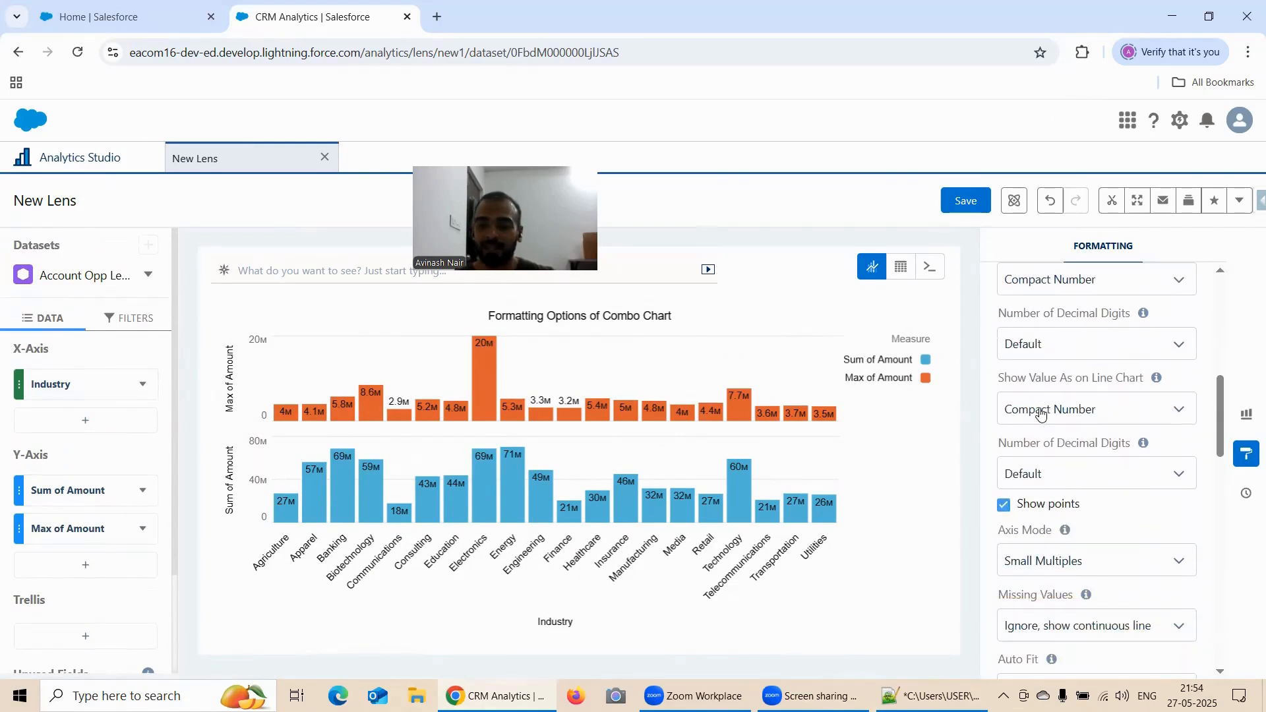
scroll(1042, 406, "down", 2)
scroll(1052, 396, "up", 2)
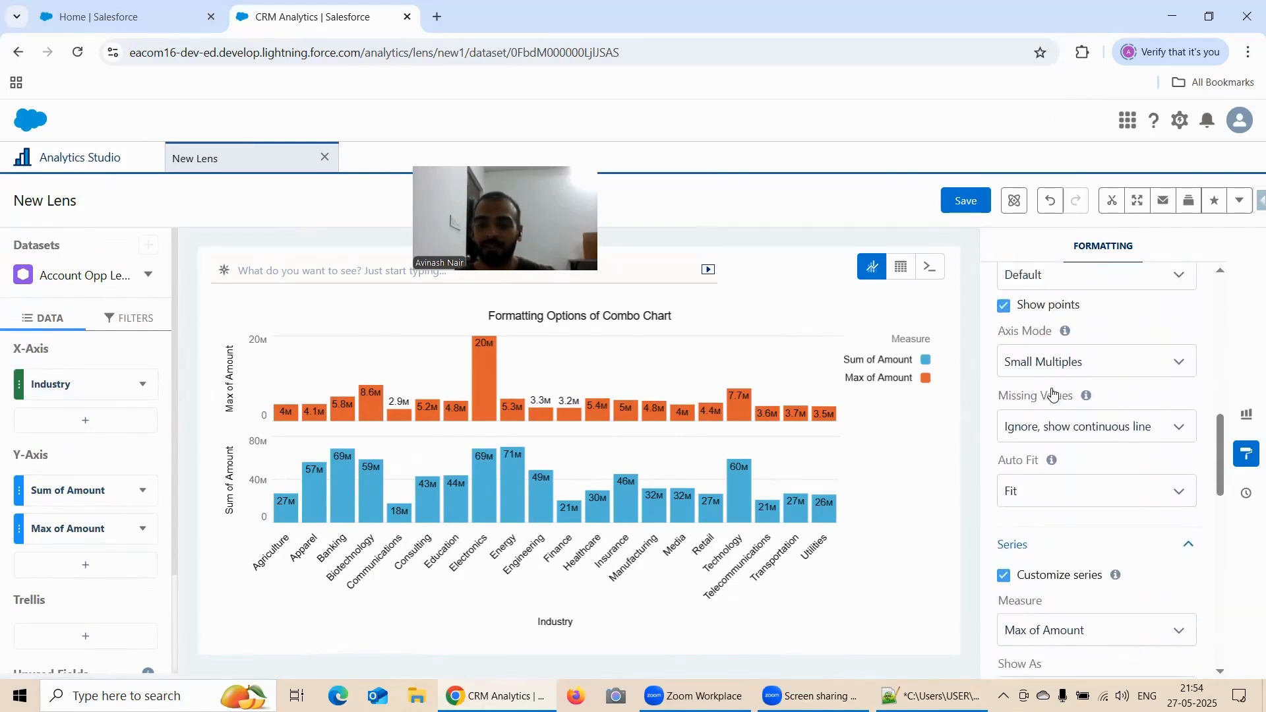
scroll(1086, 393, "down", 1)
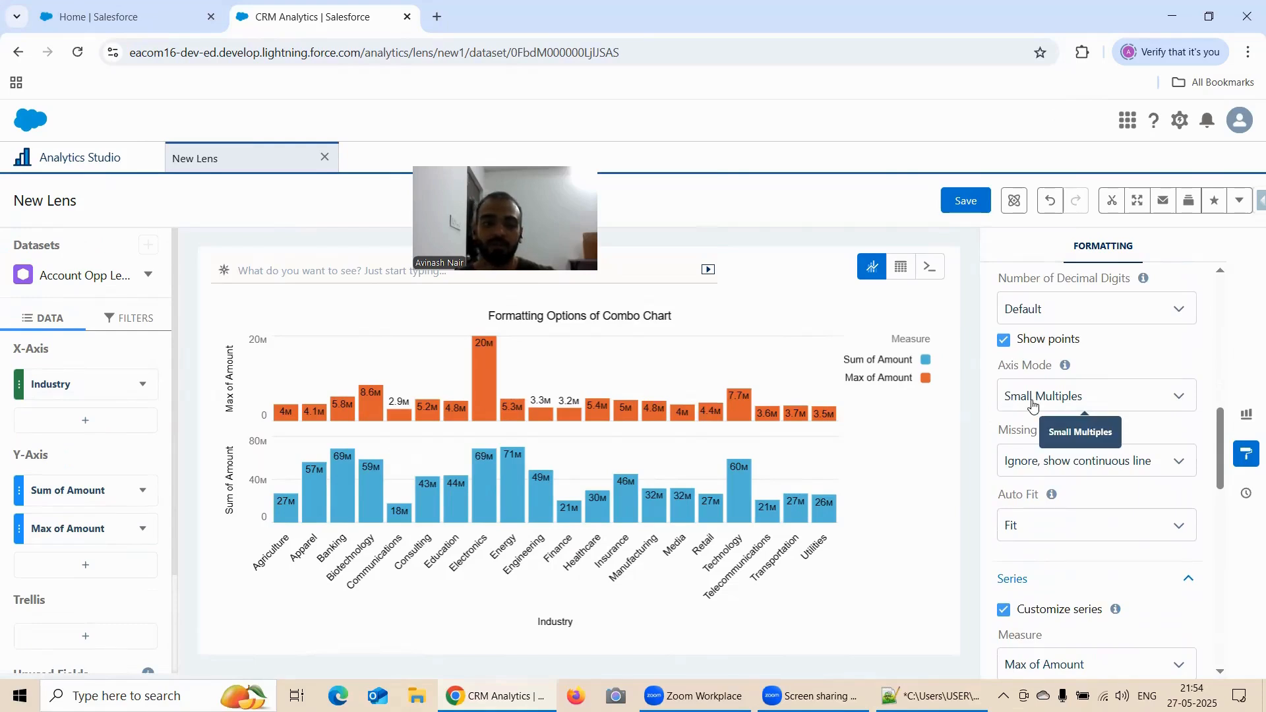
left_click(1038, 402)
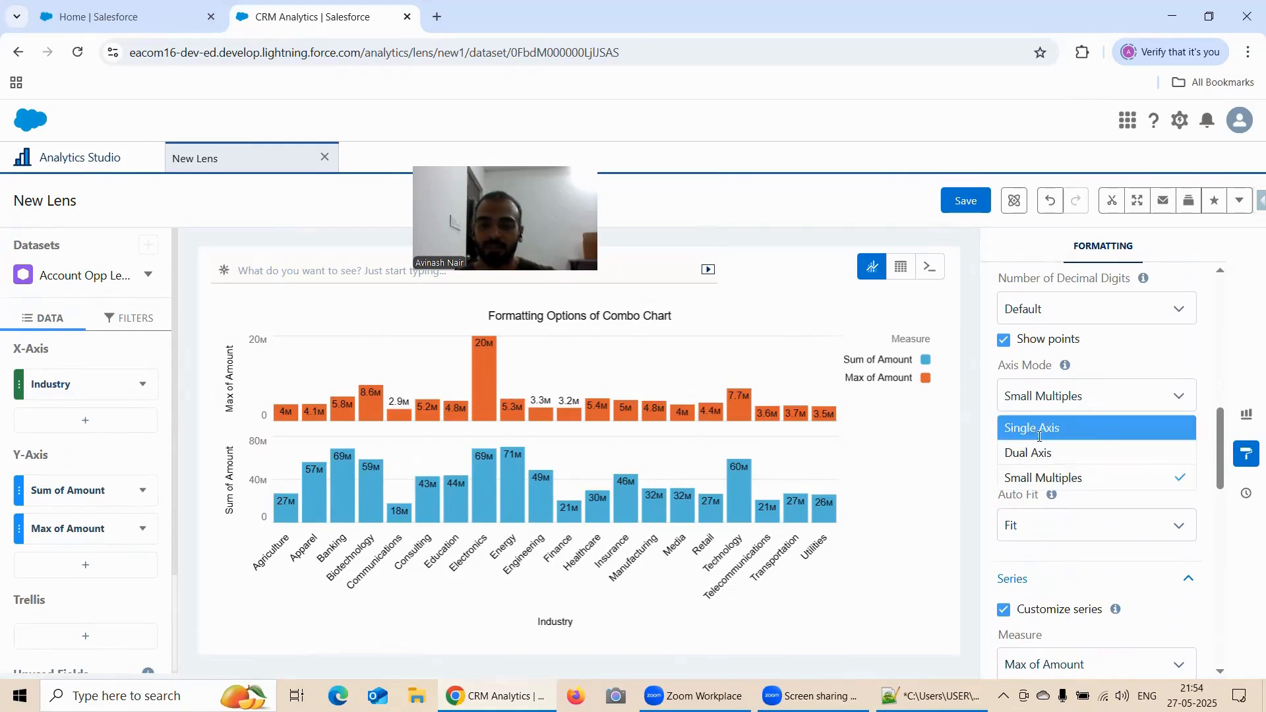
left_click(1032, 426)
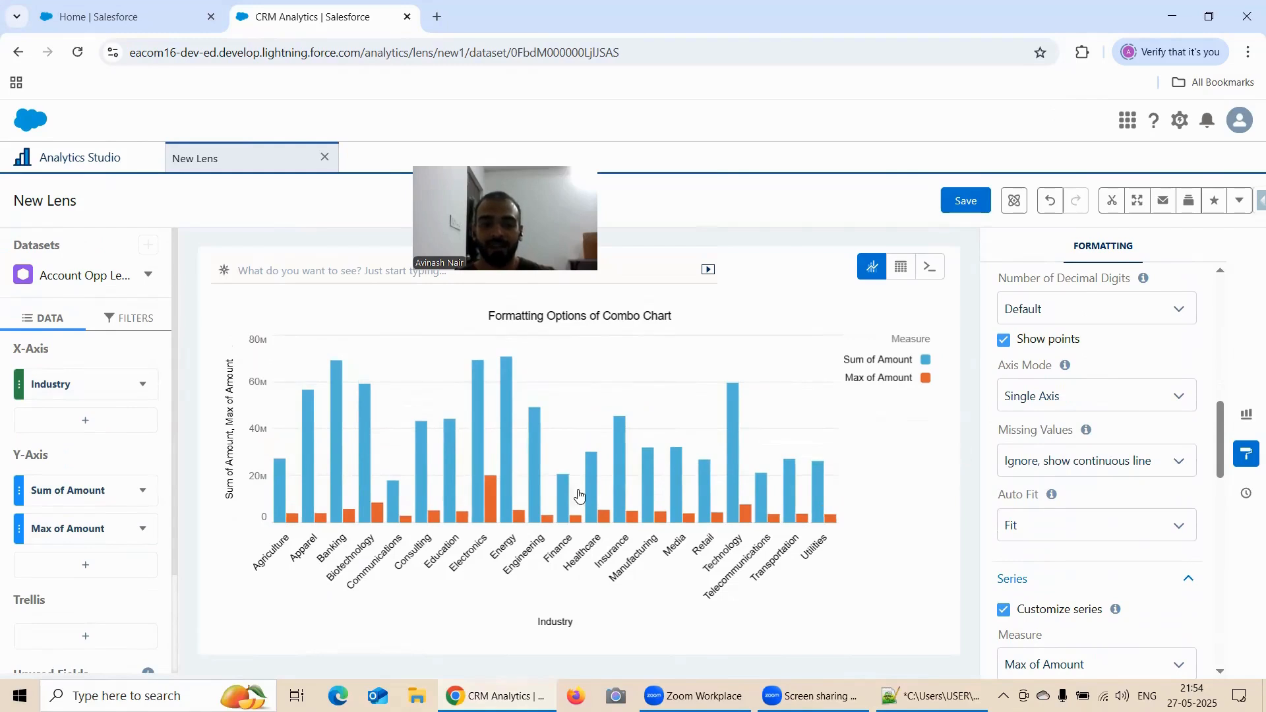
Turn on Stack bars for the single-axis combo chart
scroll(1055, 435, "up", 4)
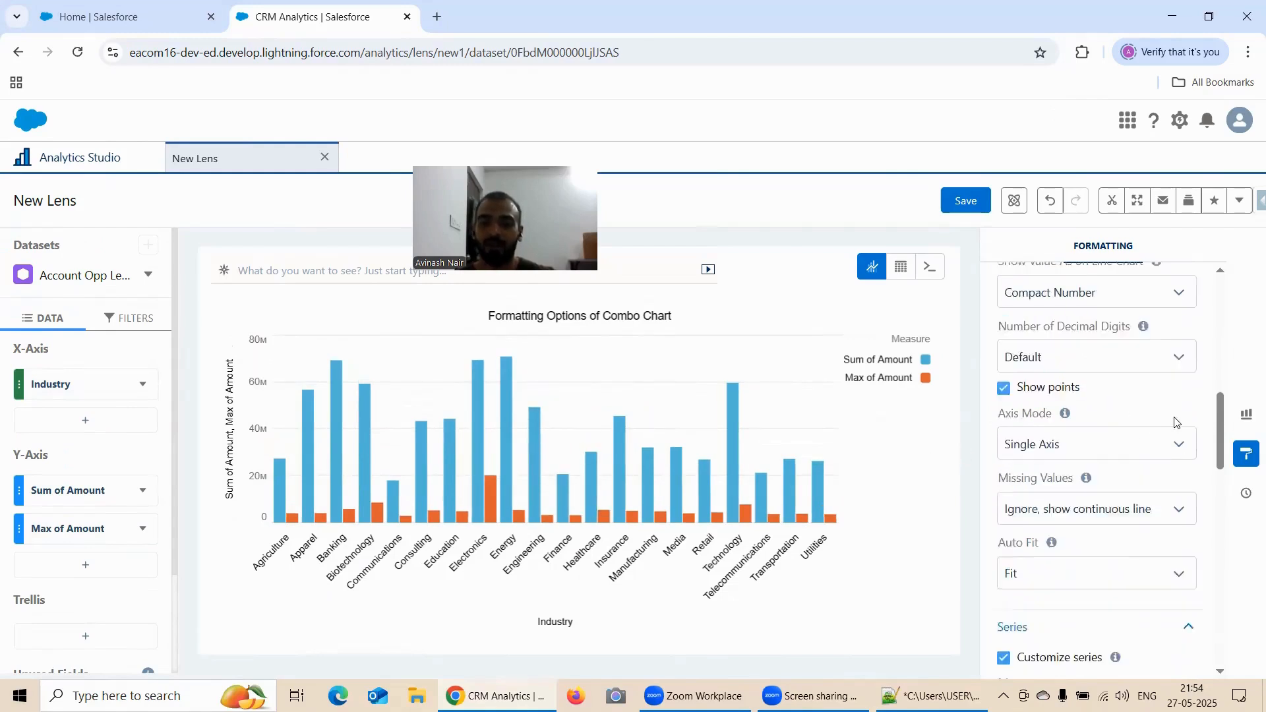
scroll(1084, 382, "up", 1)
left_click(1005, 388)
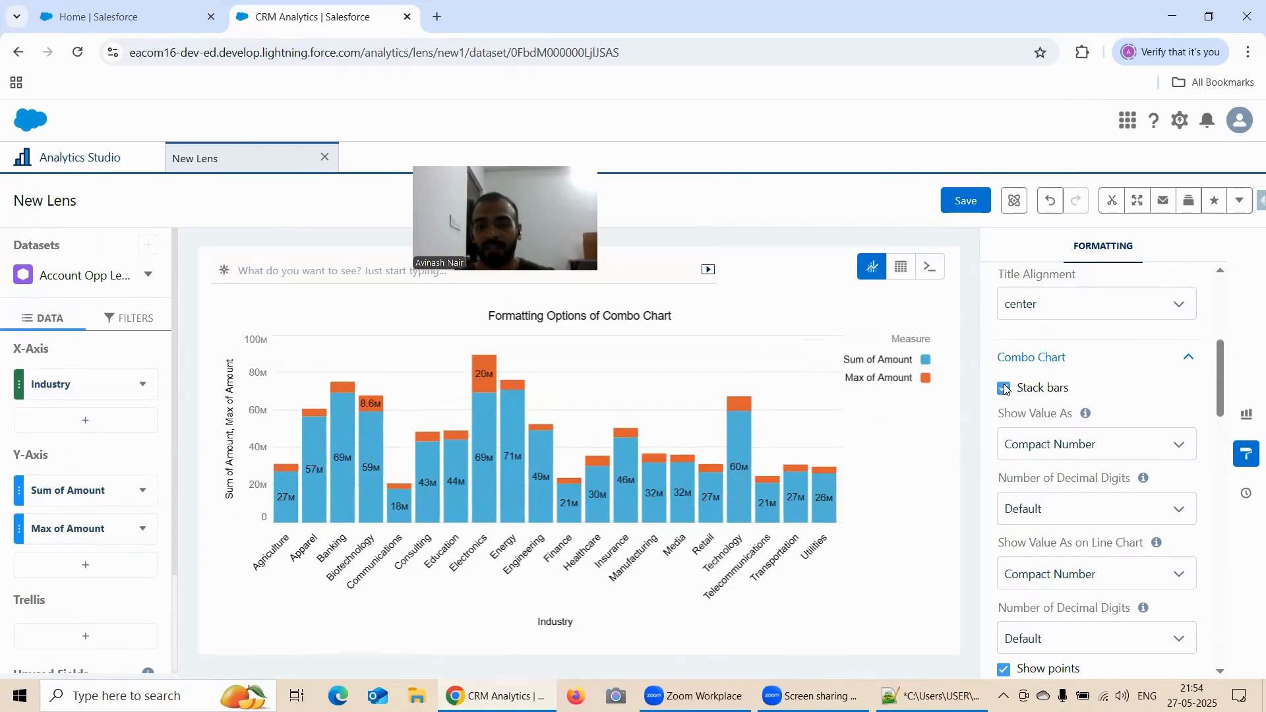
Examine the Show Value As on Line Chart and Number of Decimal Digits settings of the combo chart
scroll(1004, 389, "down", 5)
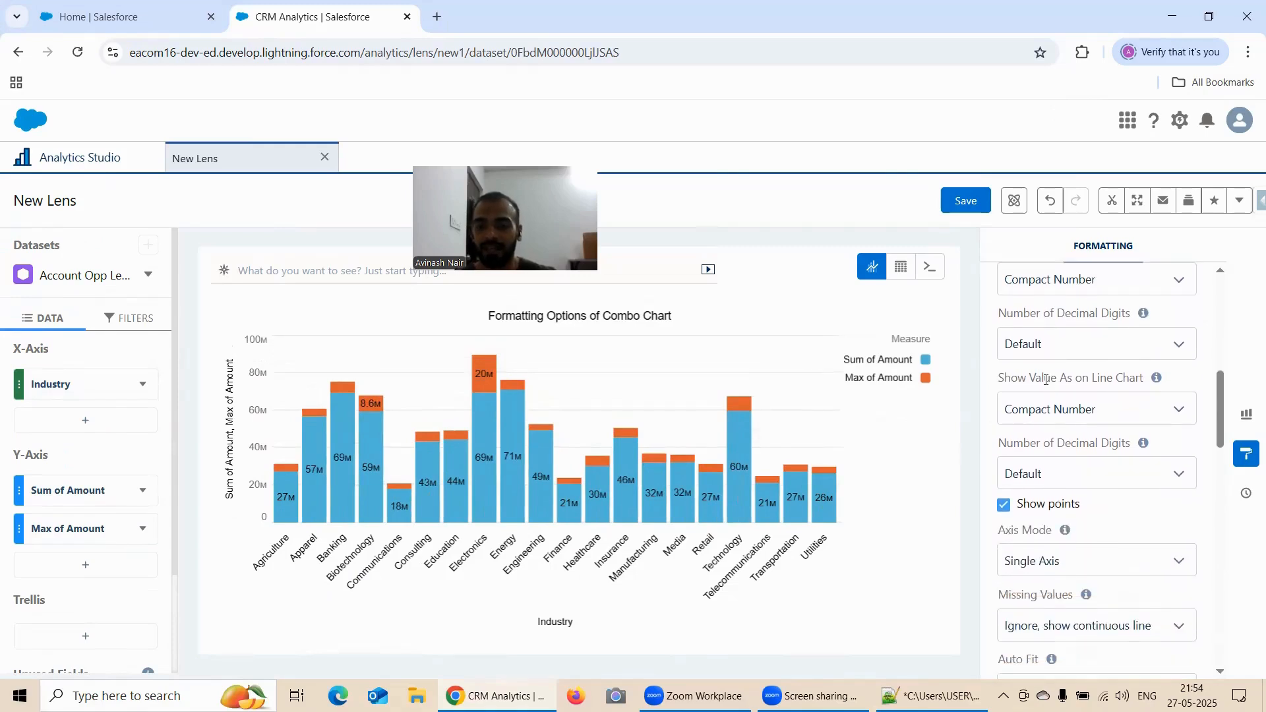
scroll(1076, 381, "down", 1)
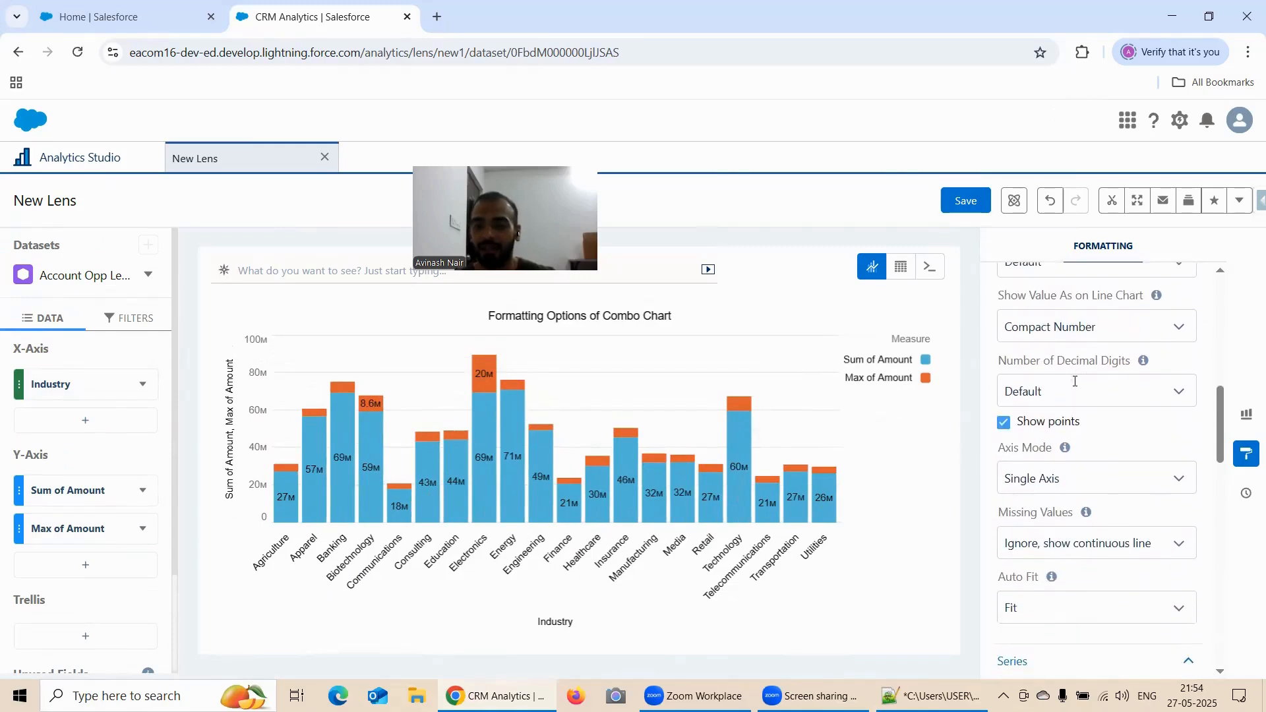
left_click(1045, 333)
left_click(1045, 333)
scroll(1093, 349, "down", 1)
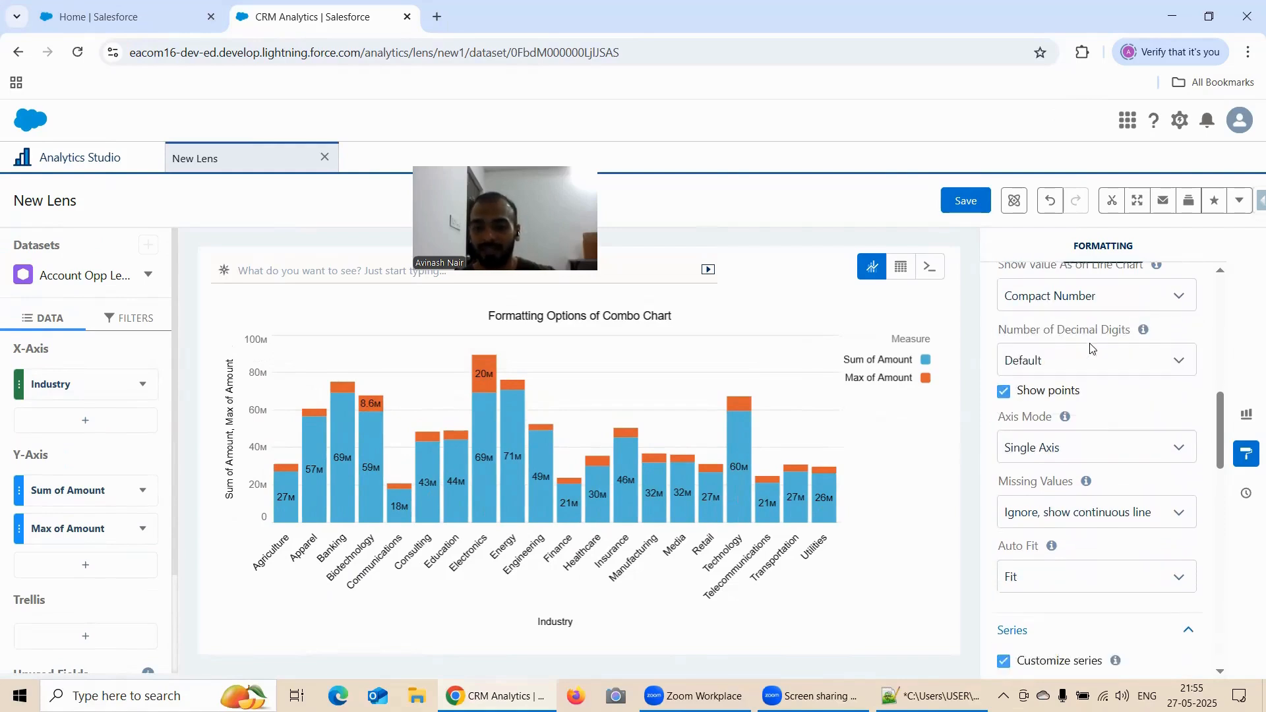
scroll(1092, 348, "up", 1)
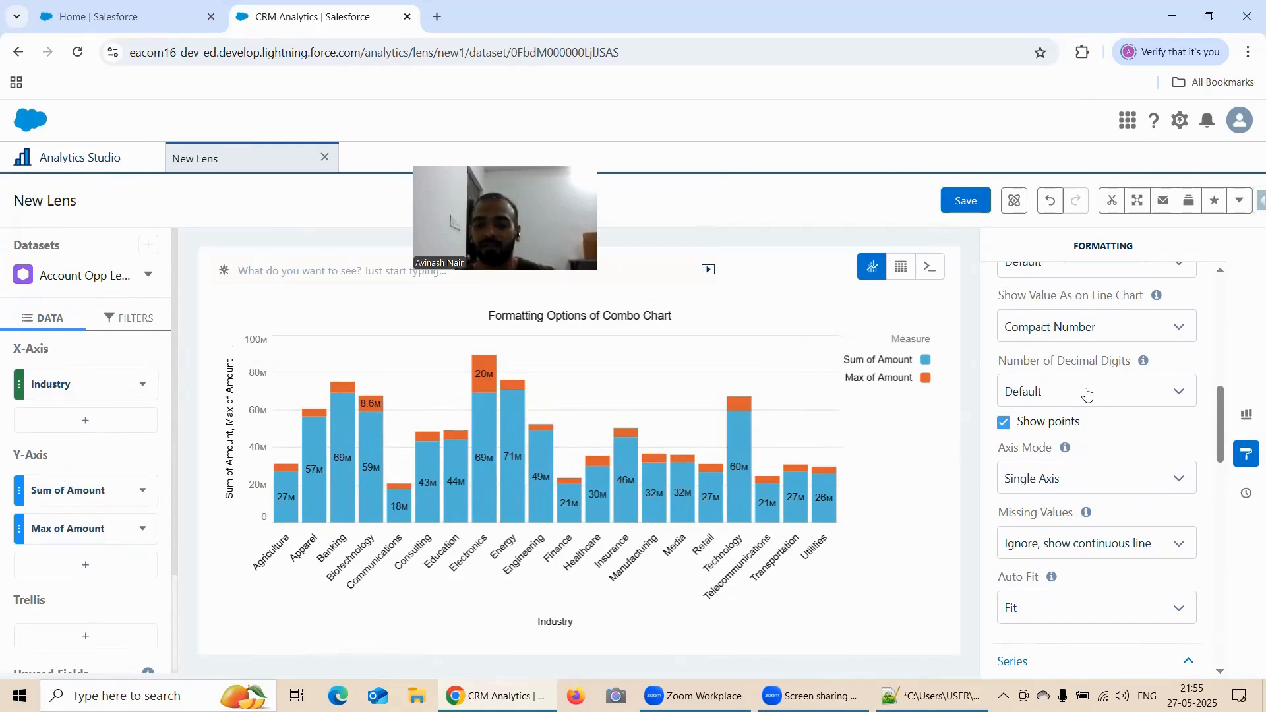
scroll(1053, 352, "down", 3)
scroll(1039, 350, "up", 3)
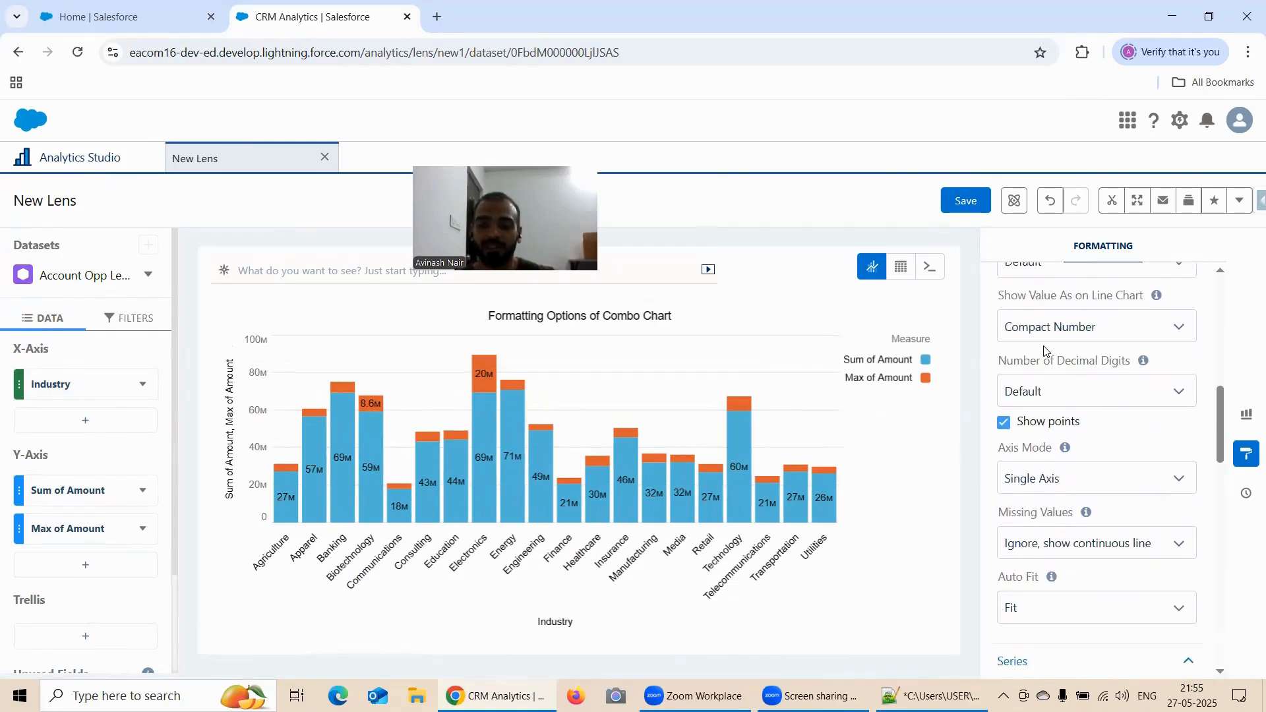
Review the available Missing Values options for the combo chart
scroll(1055, 392, "down", 5)
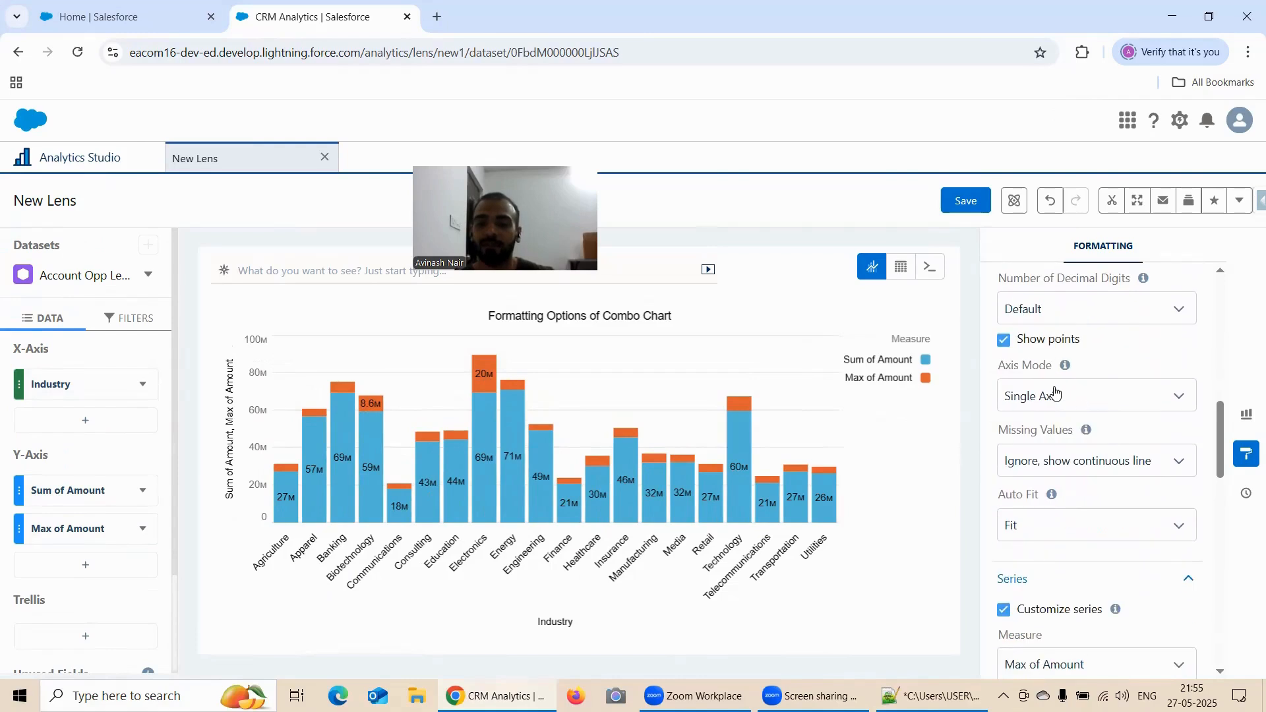
left_click(1050, 387)
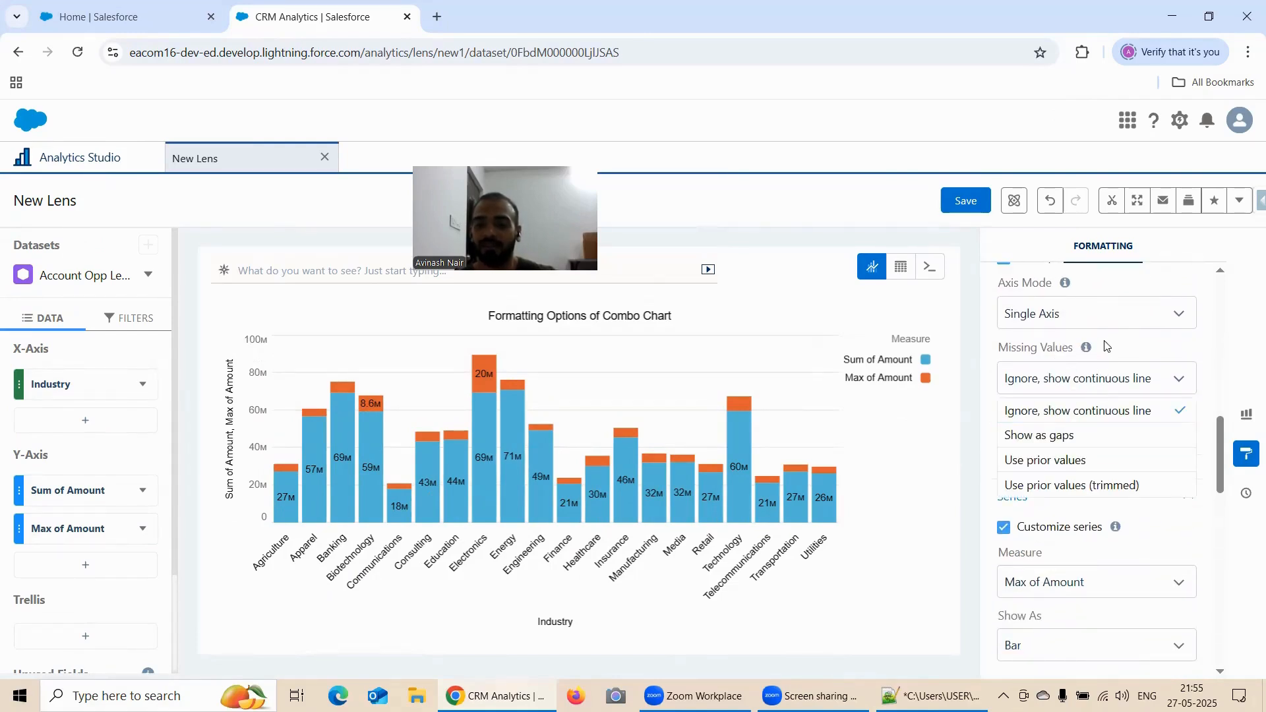
scroll(1101, 369, "up", 4)
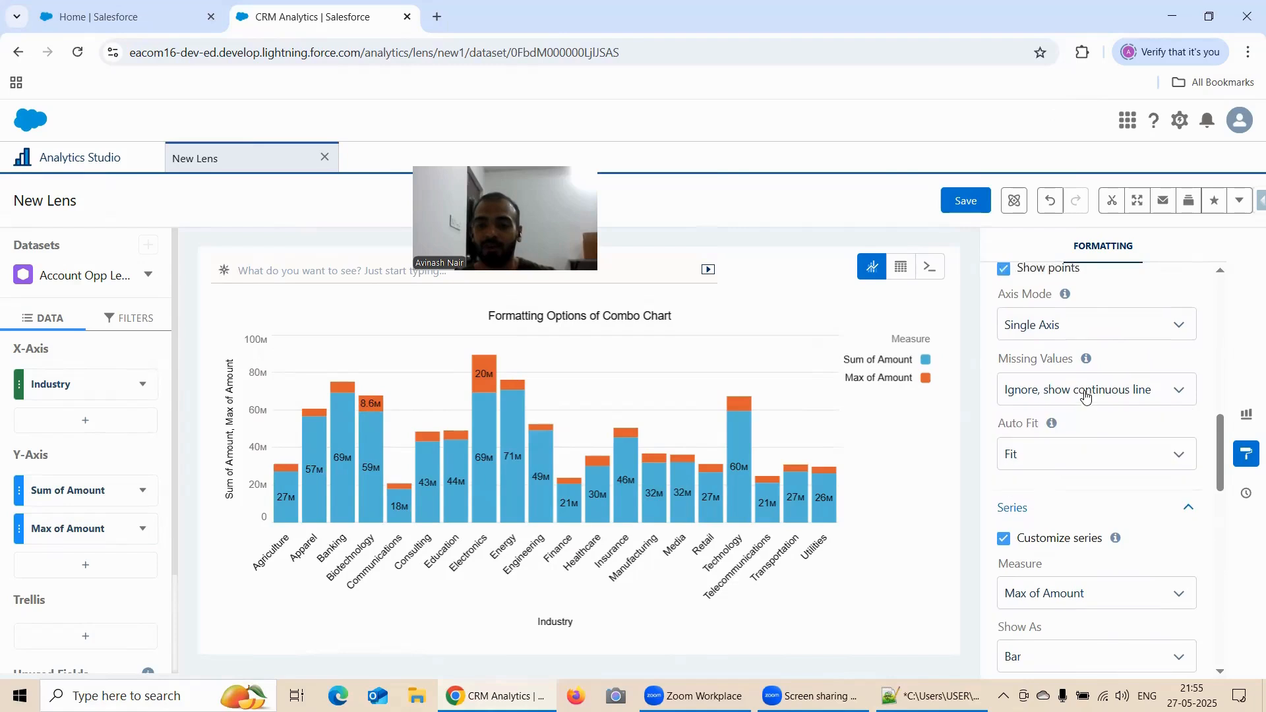
Switch Customize series off and on twice to compare the default and customized display of the measures
scroll(1095, 382, "down", 4)
scroll(1087, 395, "down", 3)
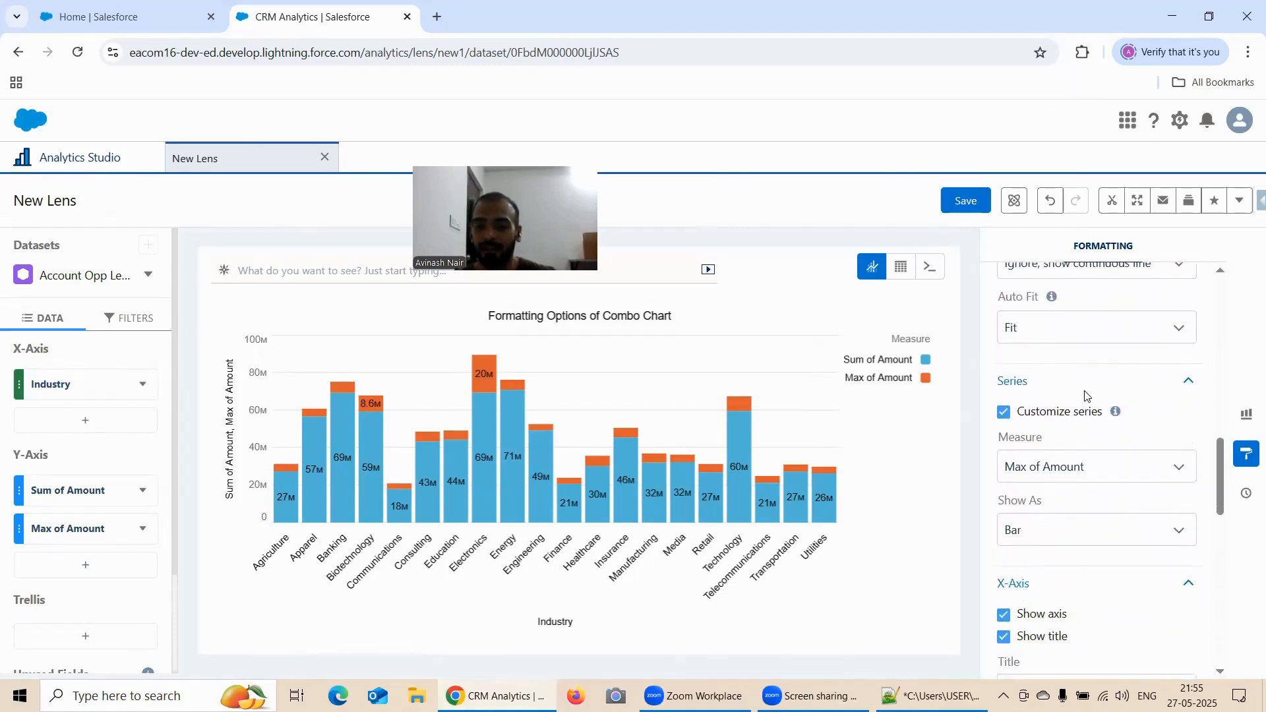
left_click(1002, 369)
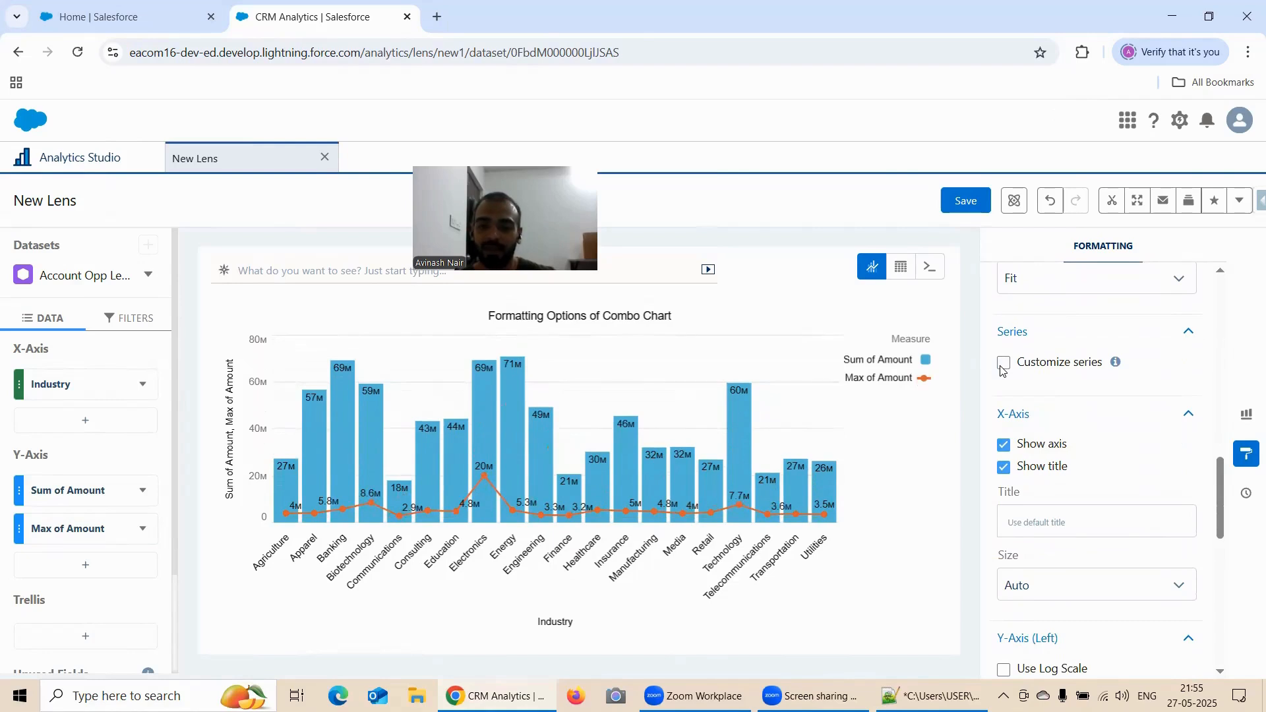
left_click(1004, 364)
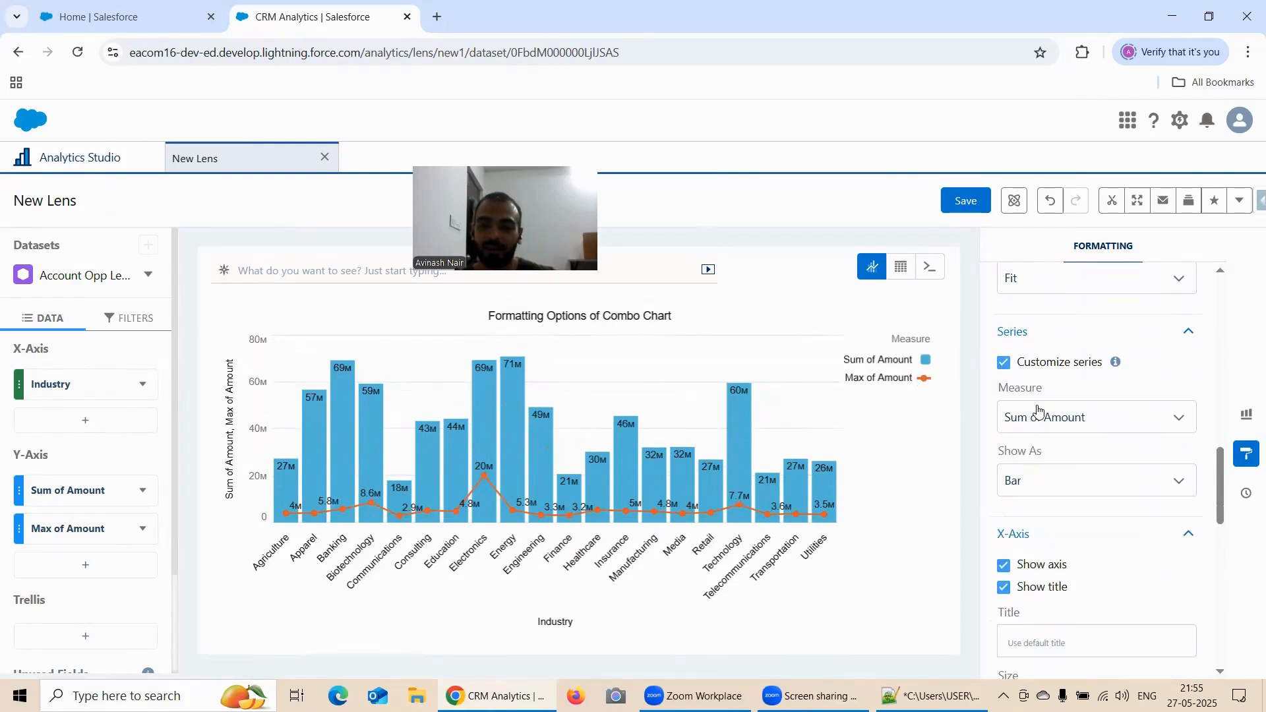
left_click(1023, 418)
left_click(1004, 364)
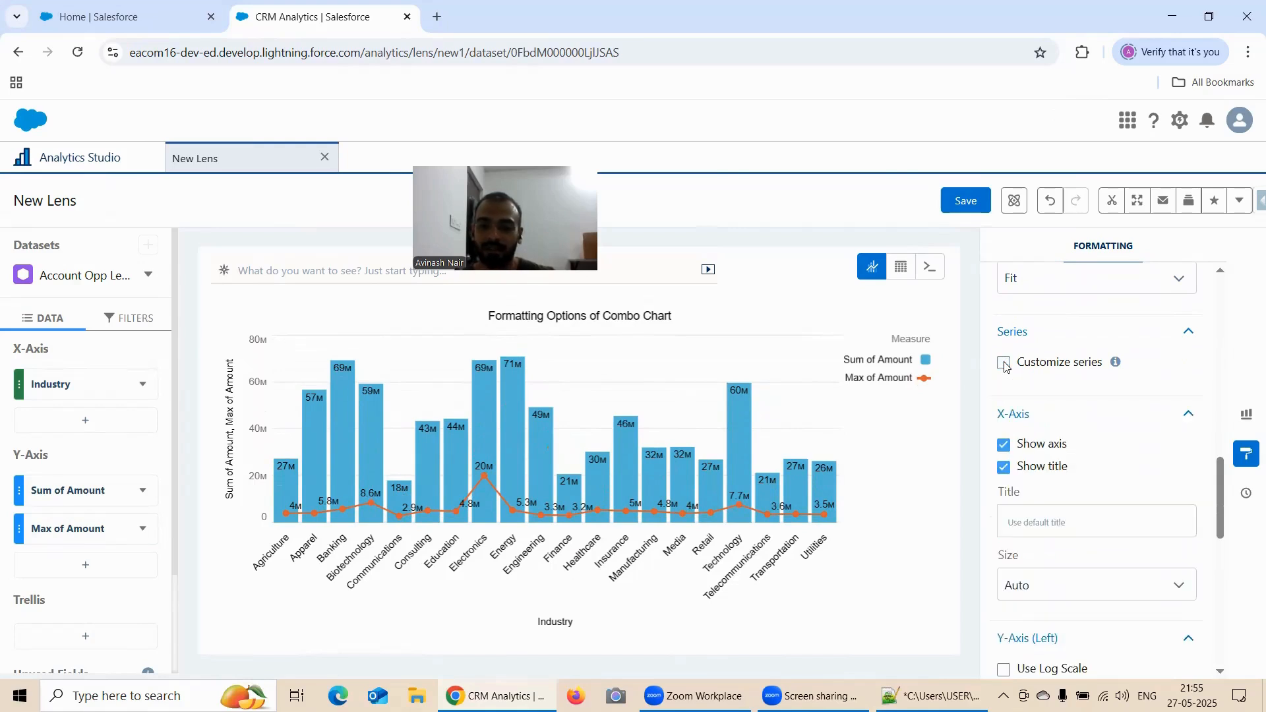
left_click(1004, 364)
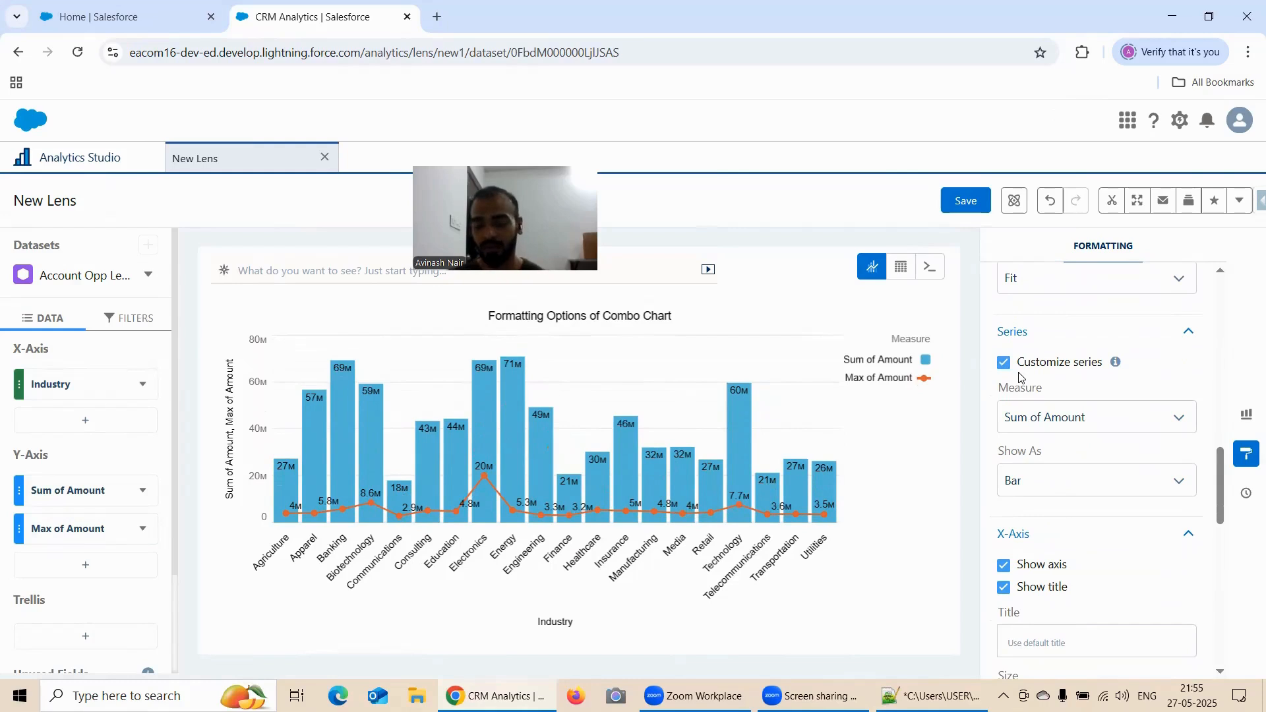
Select Max of Amount as the customized measure, show it as Bar and check the Stack bars setting
left_click(1057, 420)
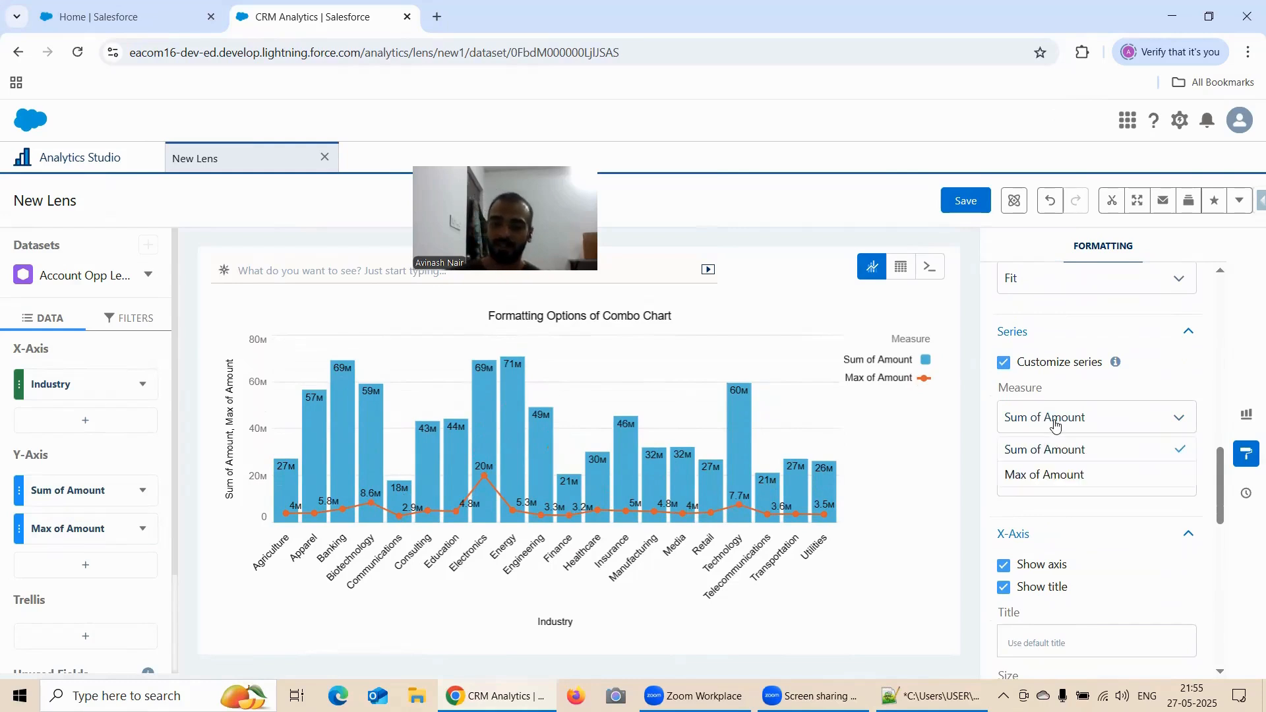
left_click(1057, 475)
left_click(1055, 480)
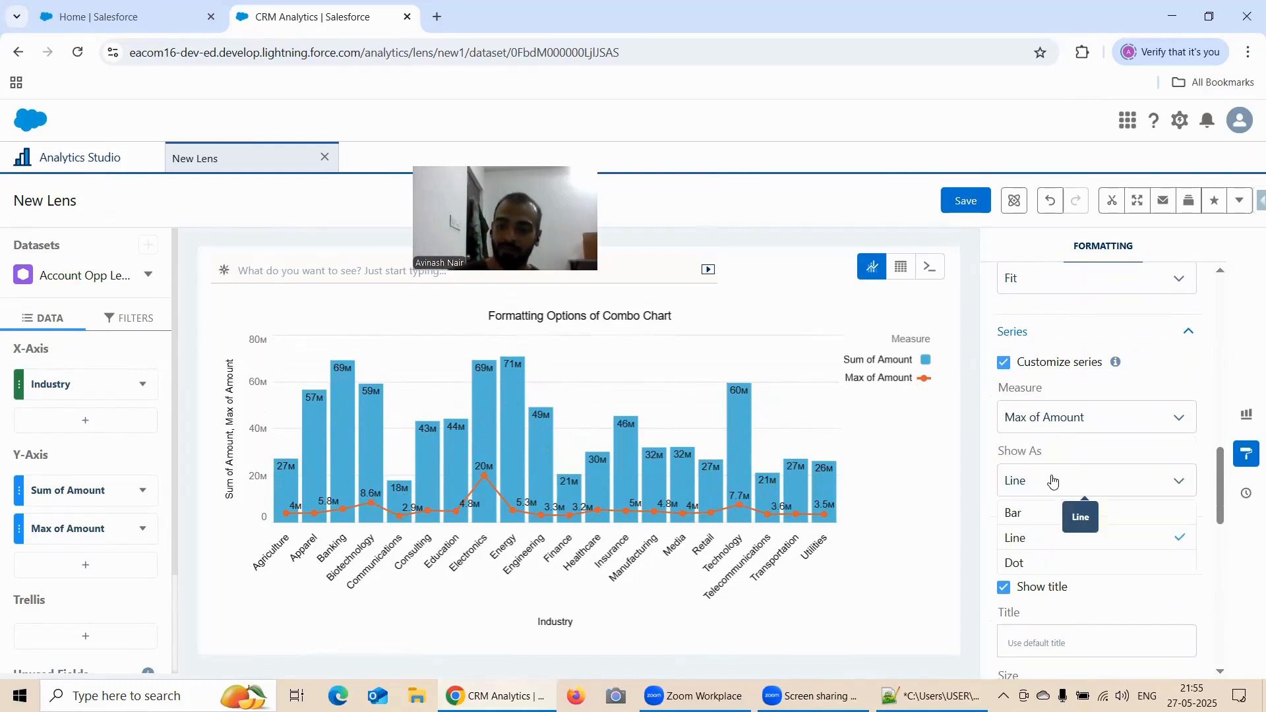
left_click(1053, 511)
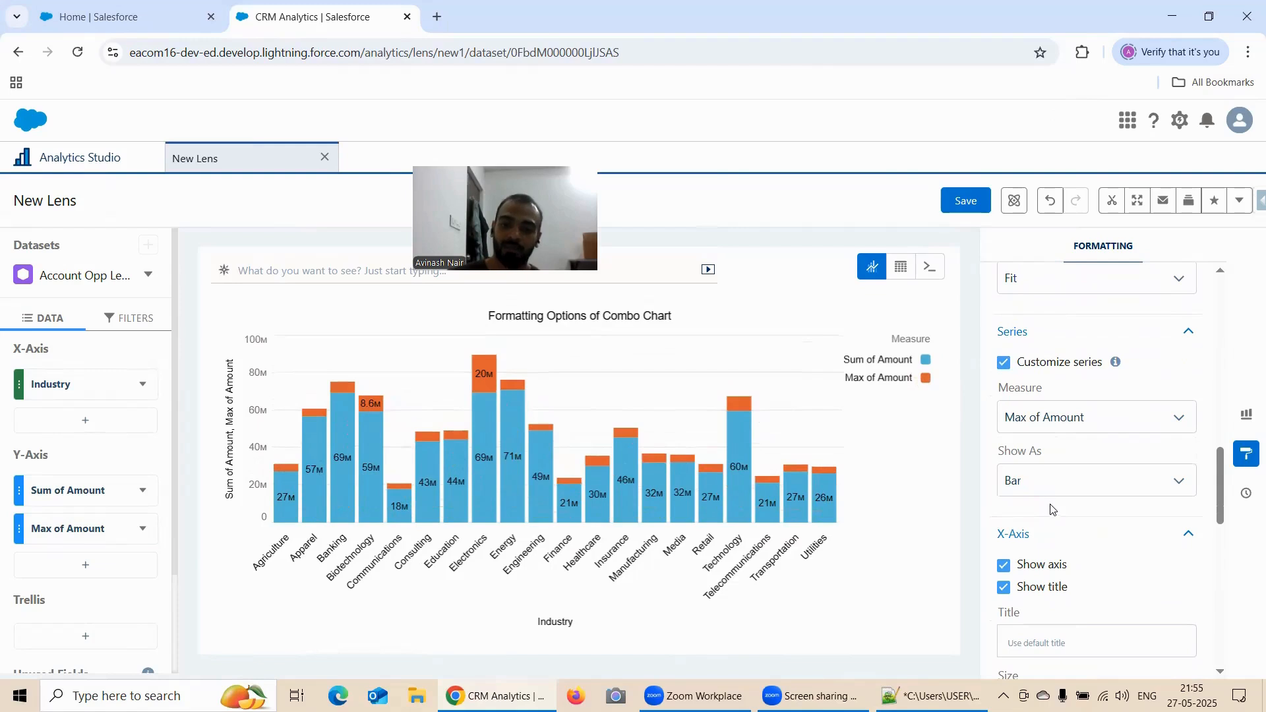
scroll(1053, 482, "up", 5)
scroll(1053, 472, "up", 1)
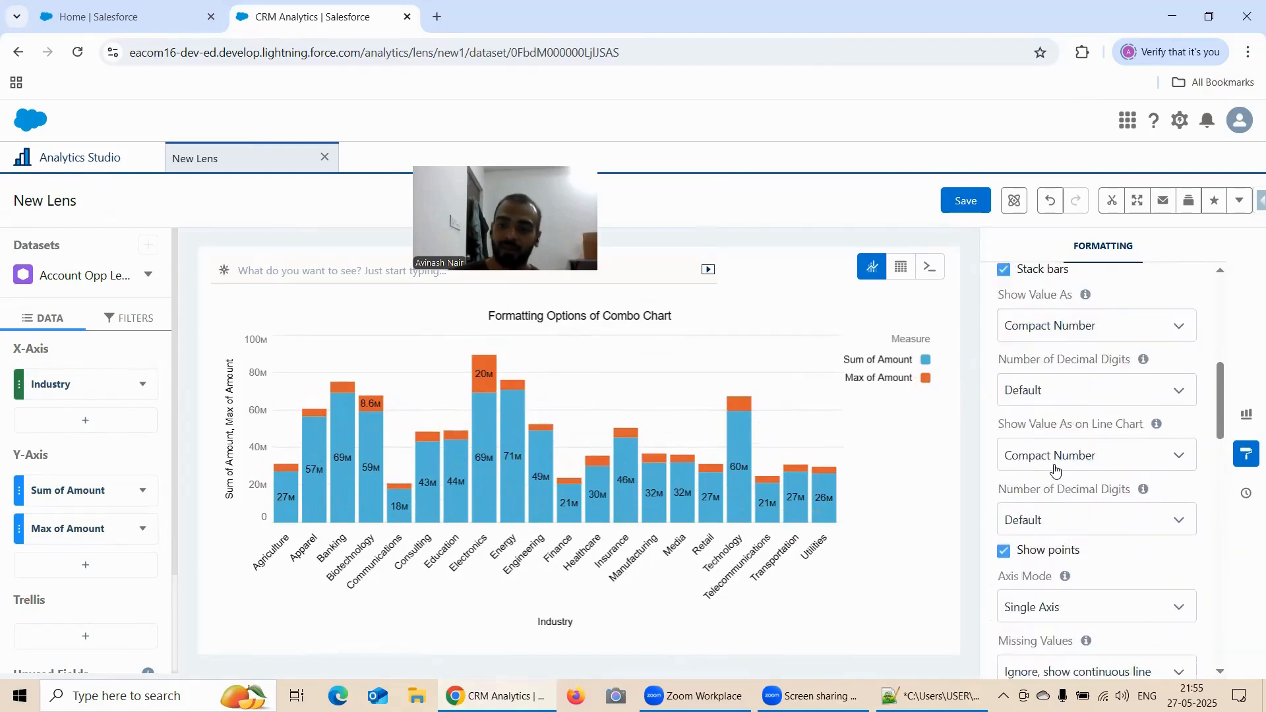
Show the customized Max of Amount series as Line and check the chart against the Stack bars setting
scroll(1055, 471, "down", 4)
scroll(1059, 468, "down", 3)
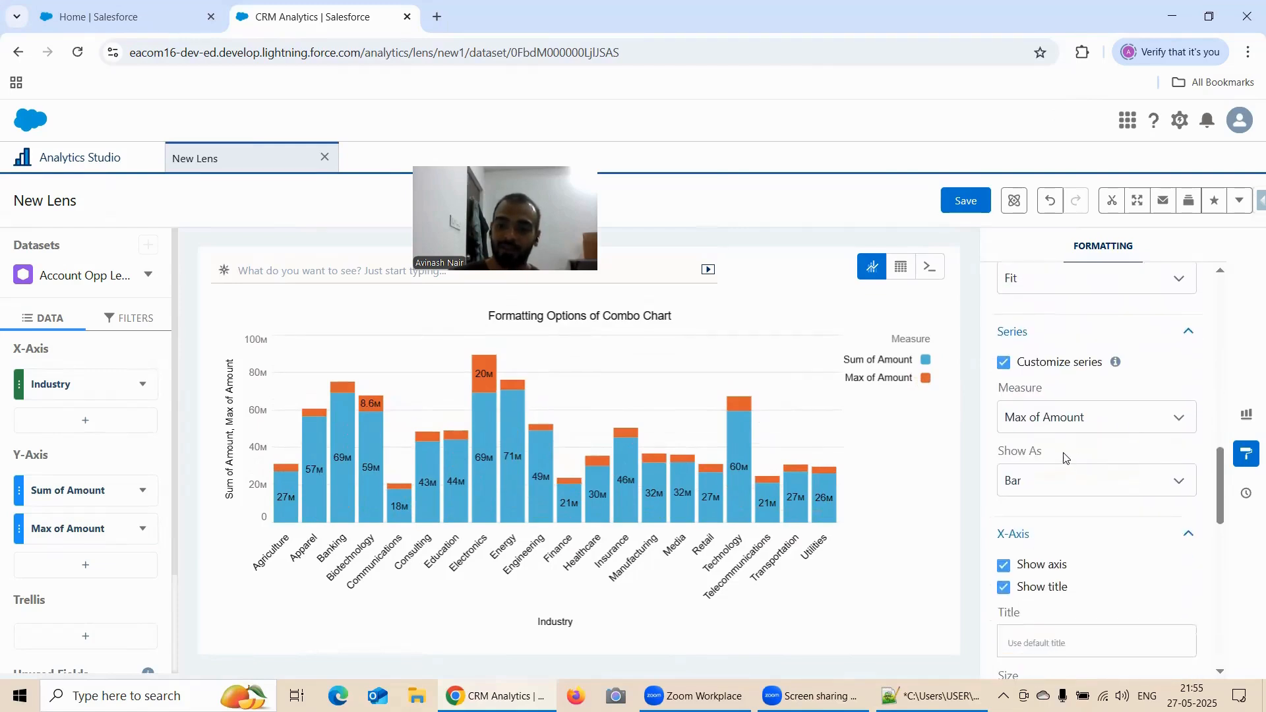
left_click(1047, 482)
left_click(1041, 536)
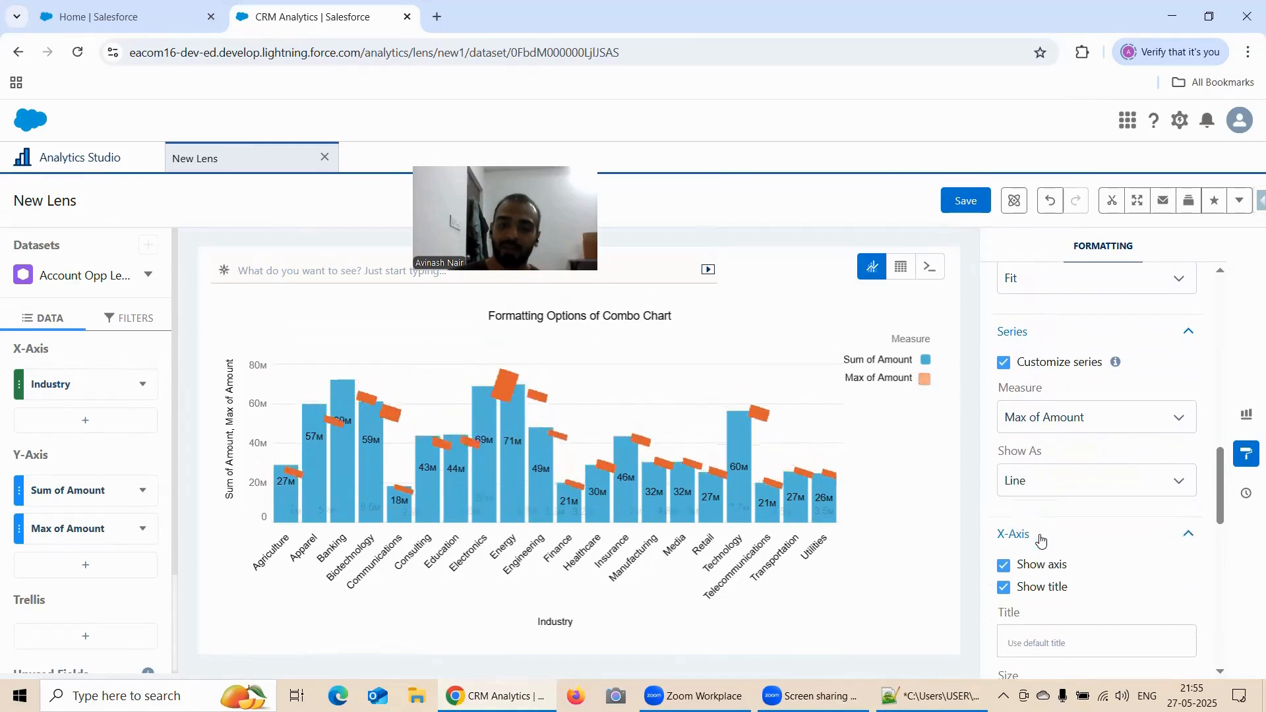
scroll(1033, 506, "up", 10)
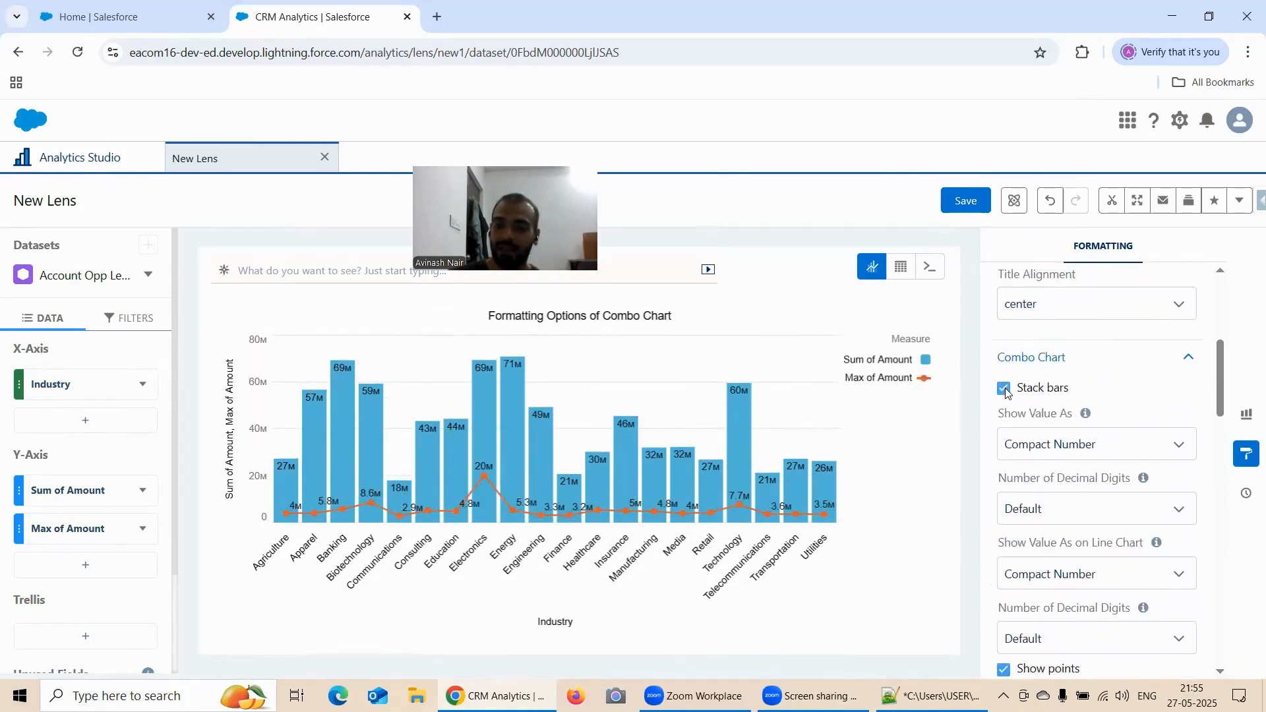
Look through the combo chart's Axis Mode, Missing Values, Auto Fit and Series settings
scroll(1100, 397, "down", 1)
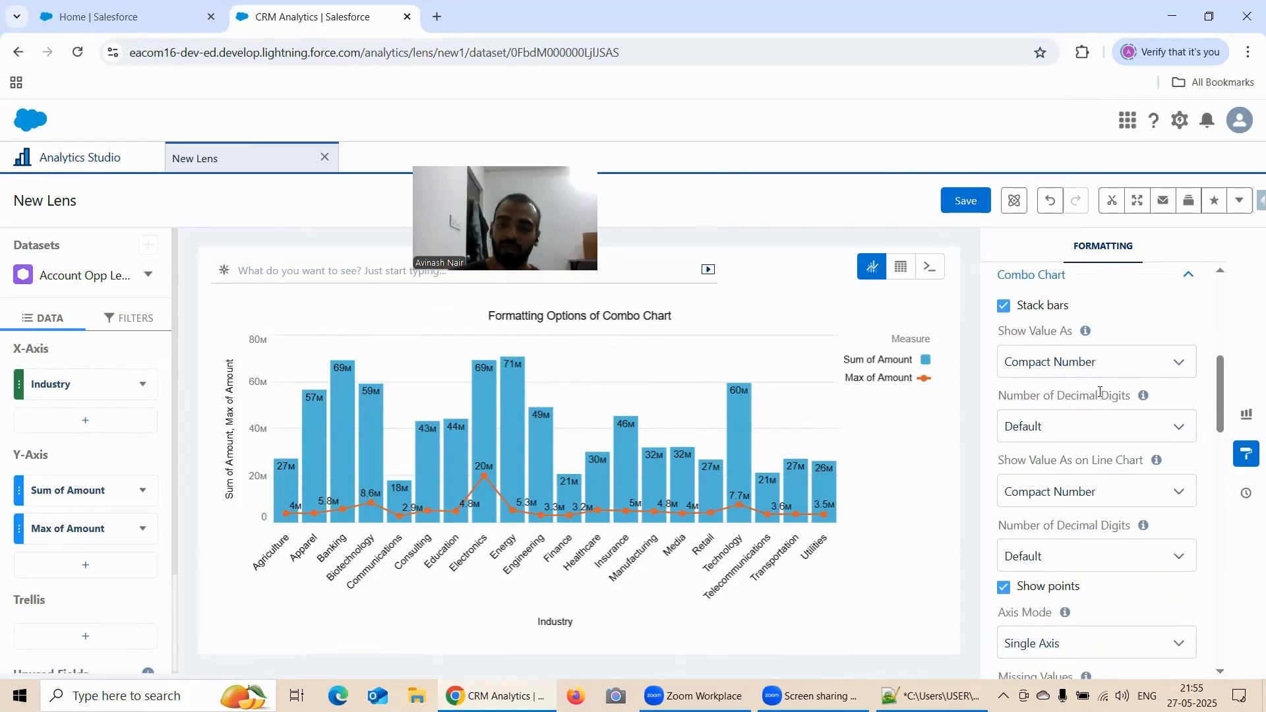
scroll(1101, 394, "down", 4)
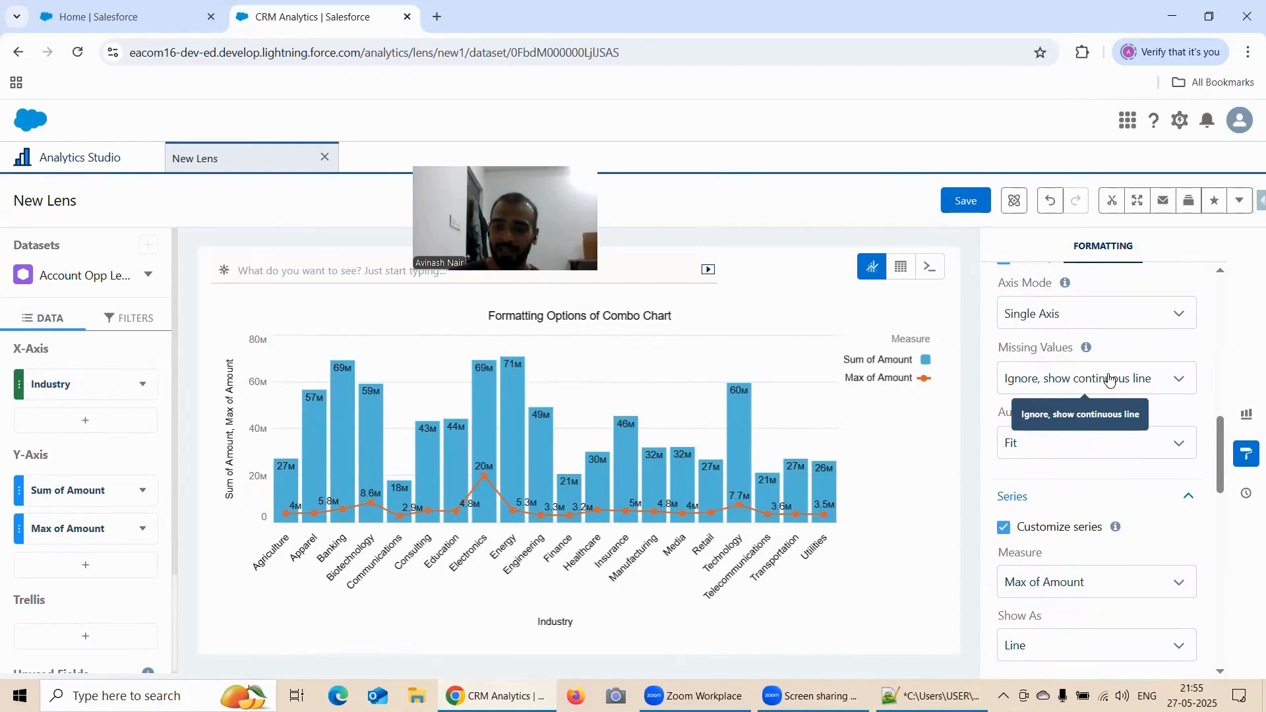
scroll(1108, 380, "down", 2)
scroll(1109, 379, "down", 2)
scroll(1110, 379, "up", 4)
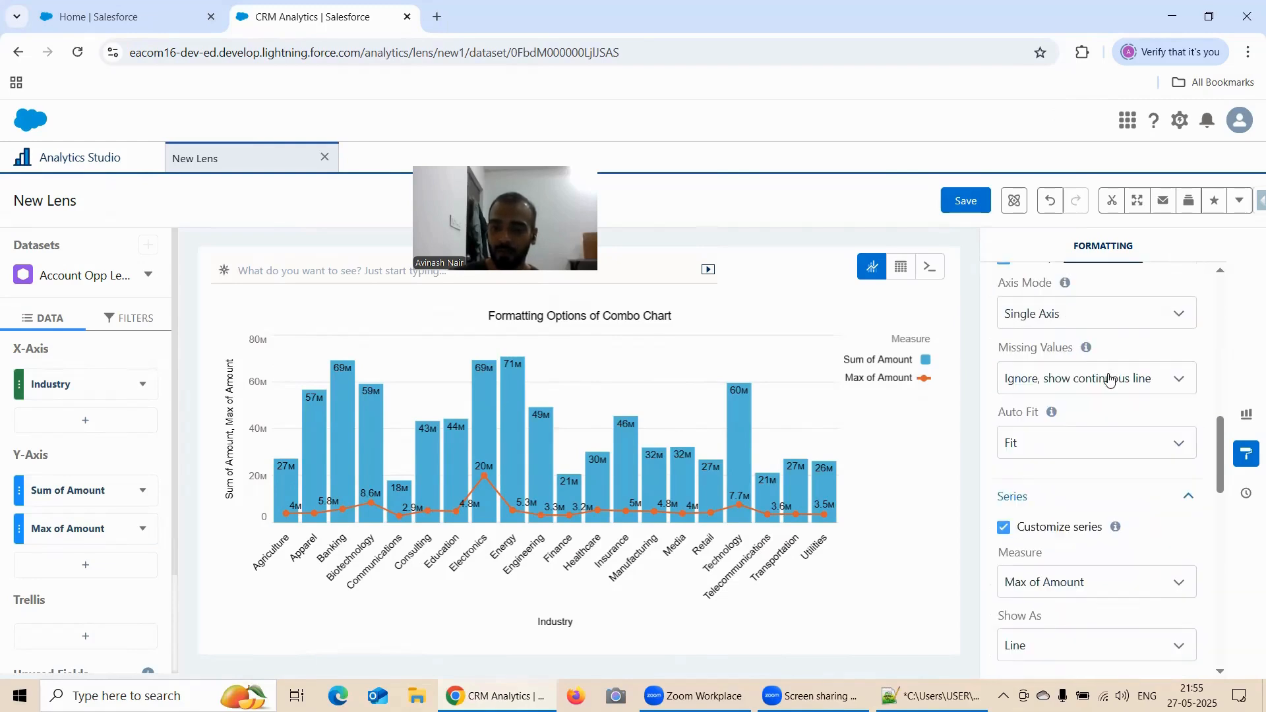
Switch Customize series off, review the Combo Chart settings, and switch Customize series on again
scroll(1110, 379, "down", 1)
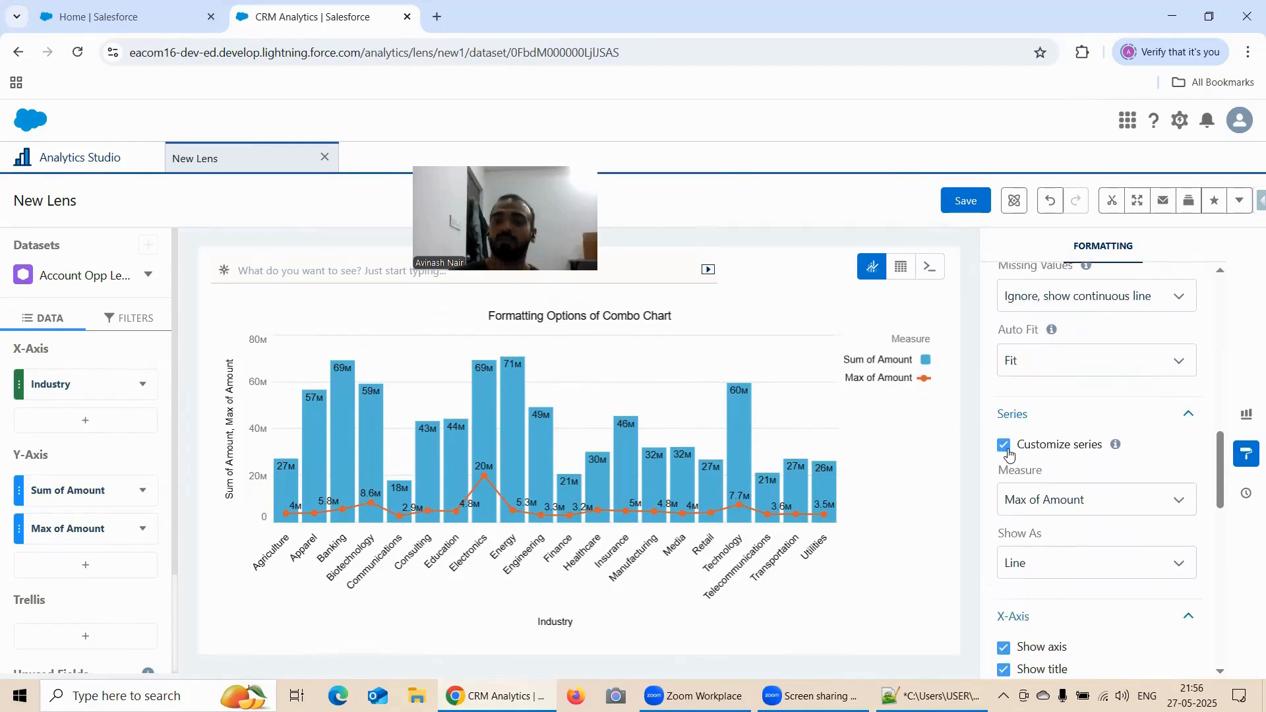
scroll(1063, 422, "down", 1)
left_click(1005, 364)
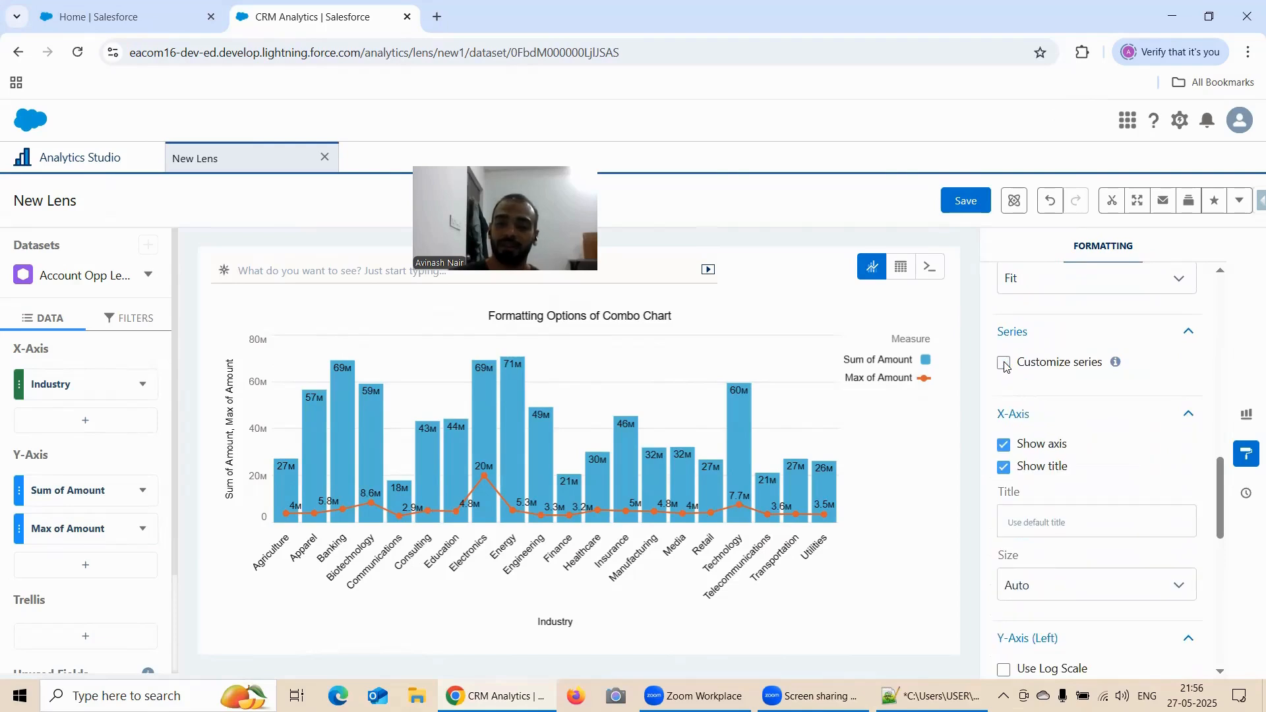
scroll(1005, 367, "up", 8)
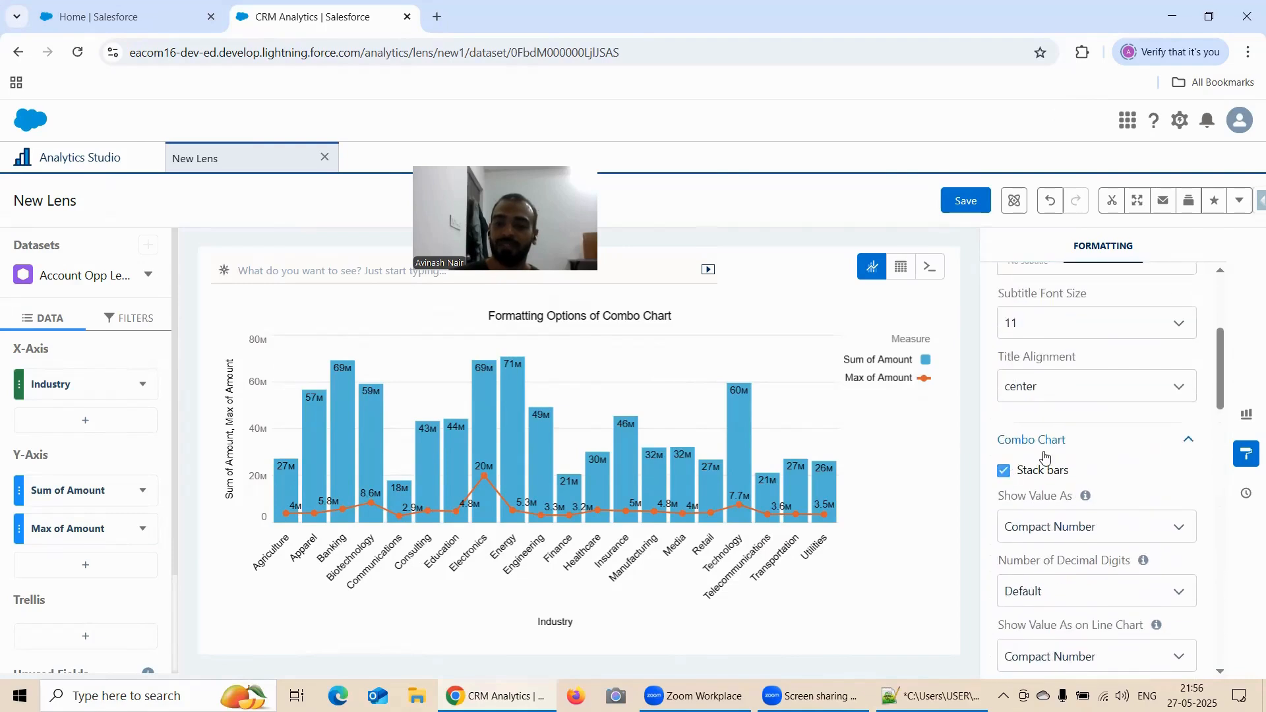
scroll(1045, 457, "down", 6)
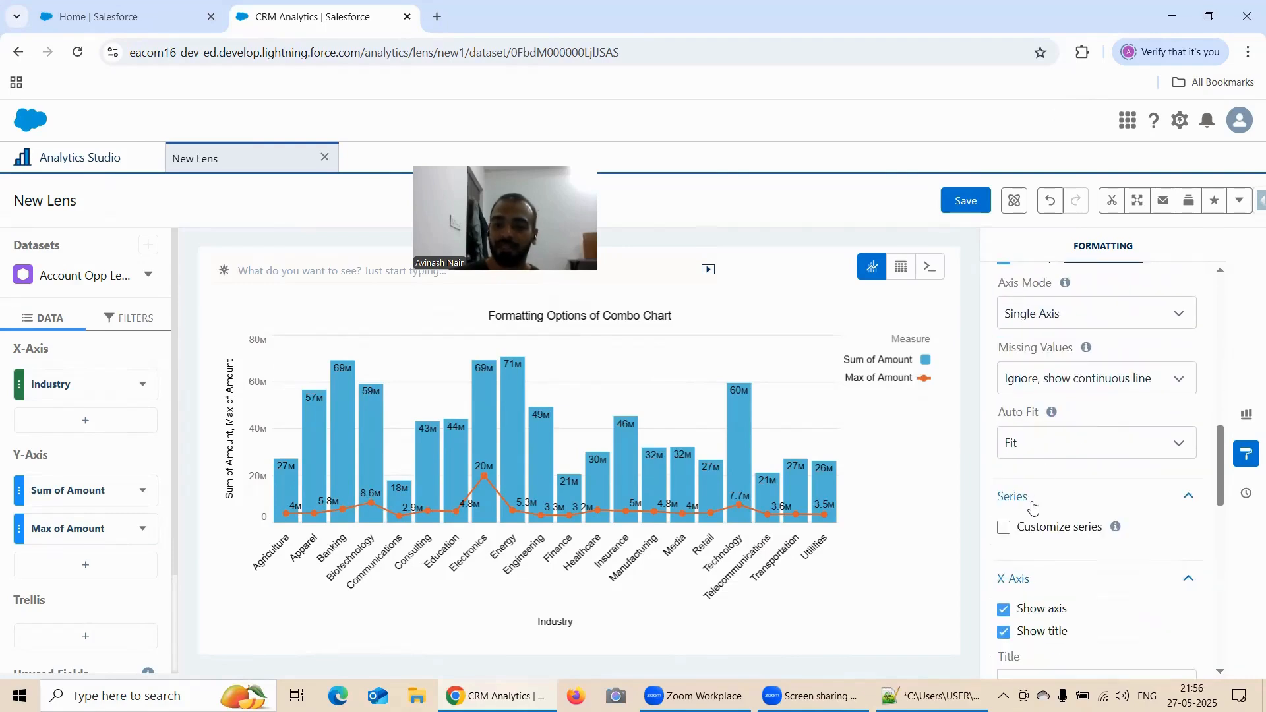
left_click(1012, 526)
scroll(1055, 437, "down", 3)
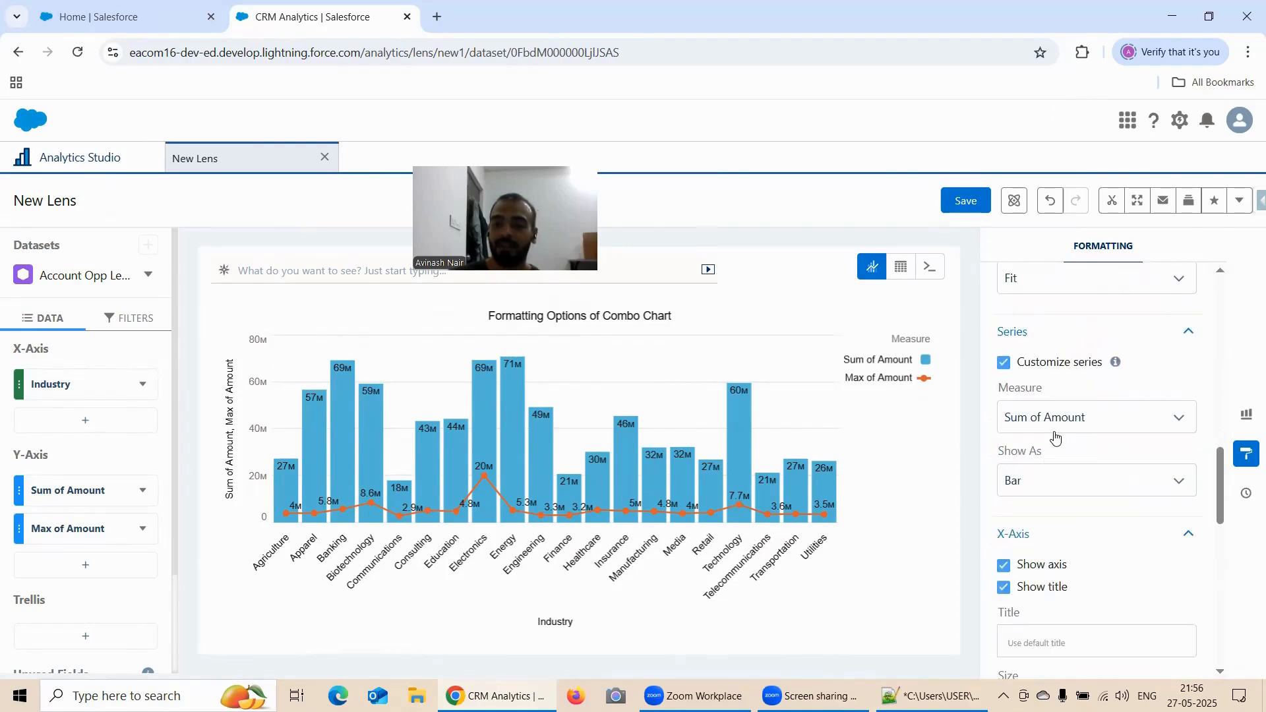
Select Max of Amount as the customized measure, try showing it as Bar and Line, and settle on Dot
left_click(1050, 418)
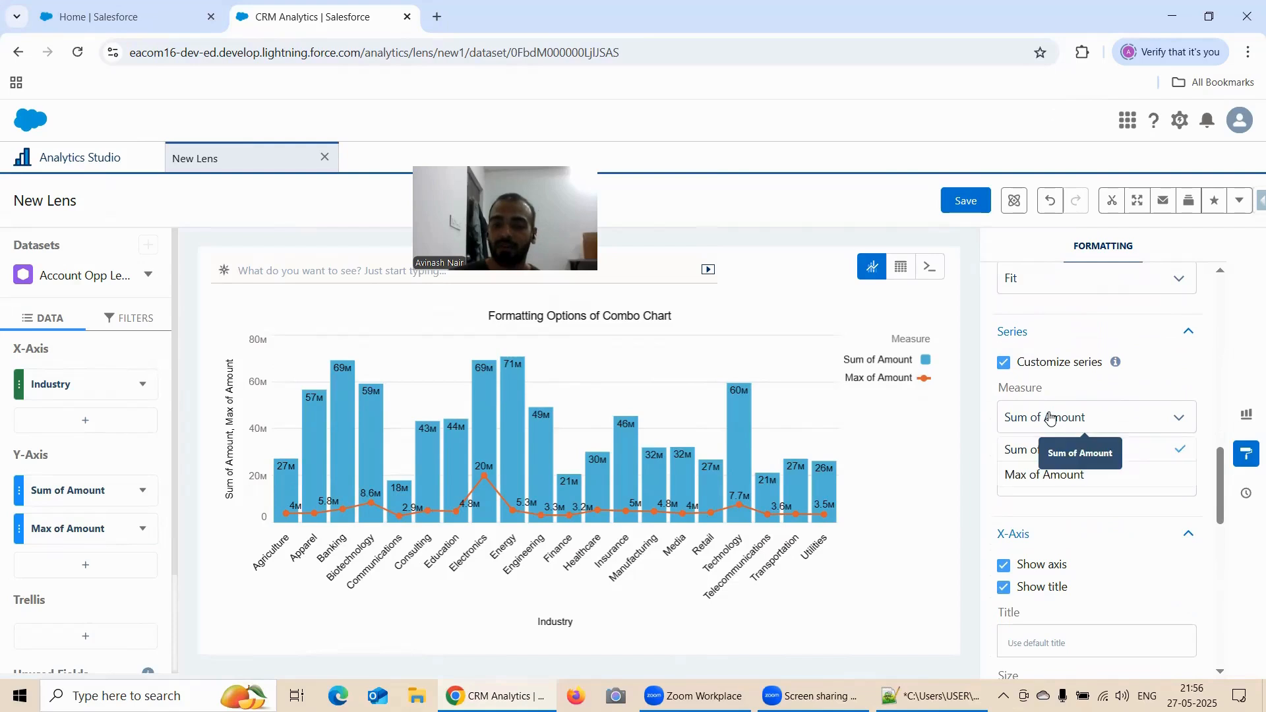
left_click(1062, 474)
left_click(1068, 482)
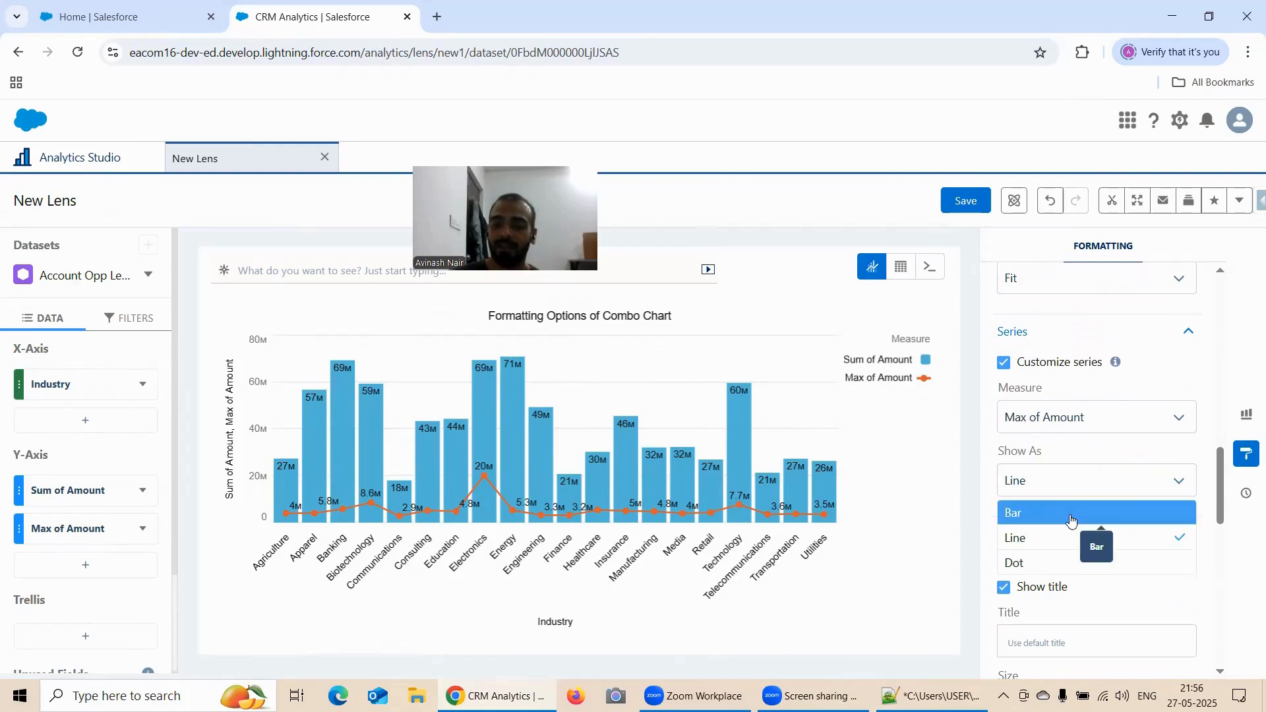
left_click(1071, 516)
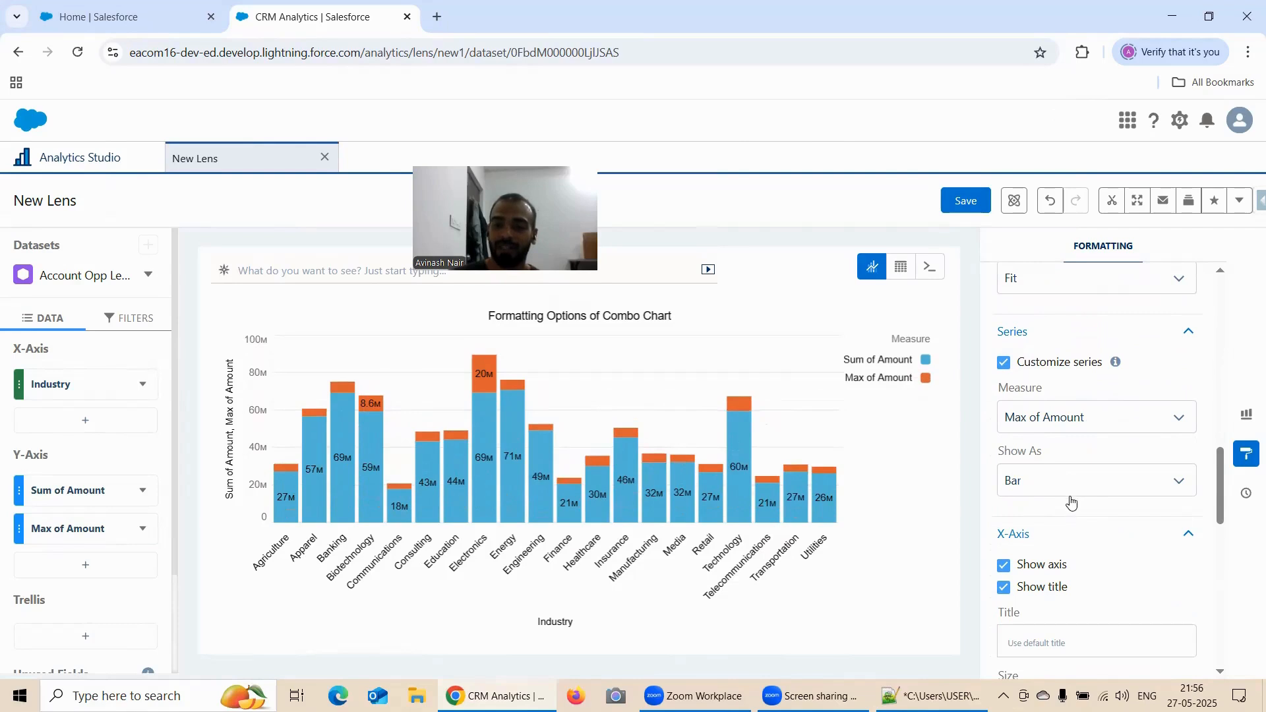
left_click(1061, 491)
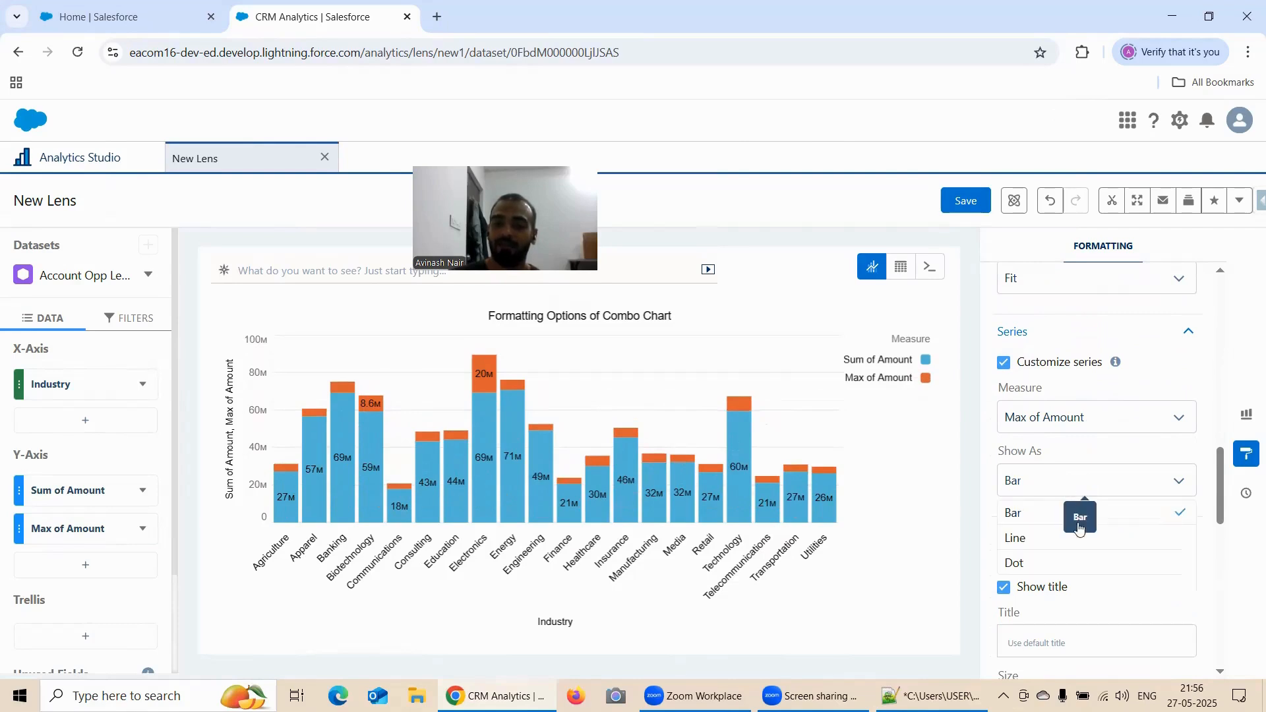
left_click(1068, 535)
left_click(1064, 488)
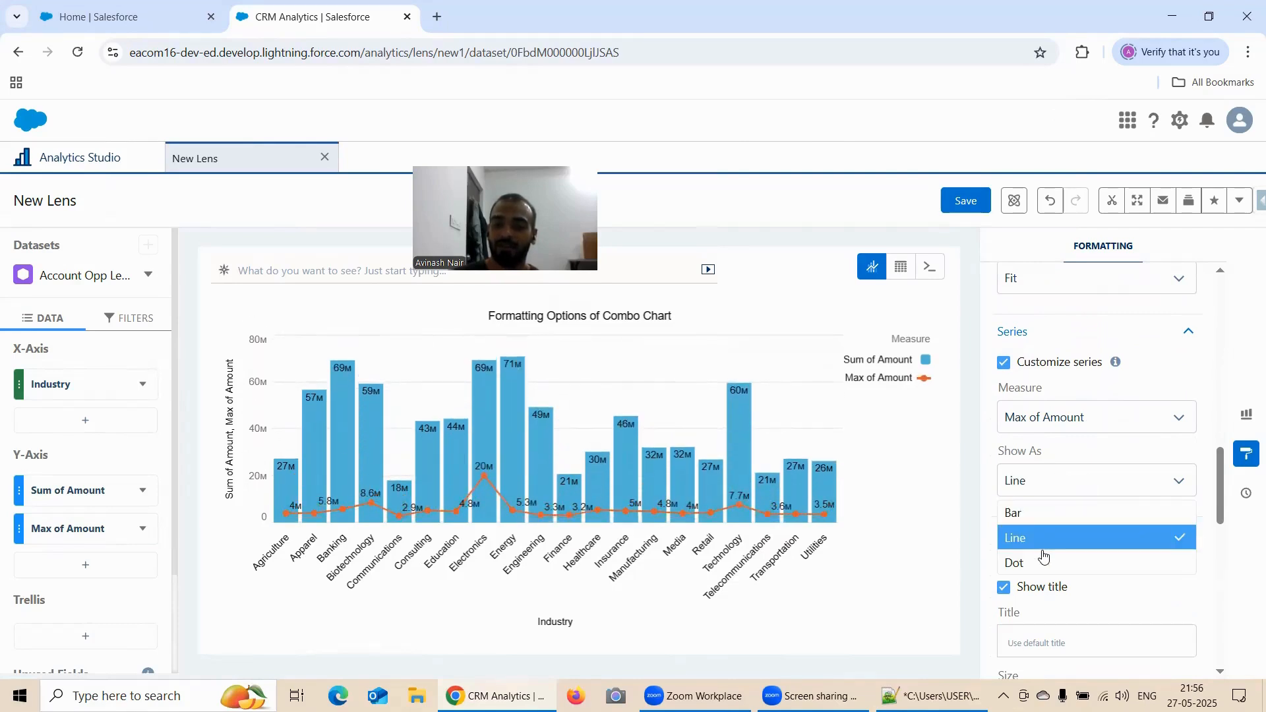
left_click(1044, 558)
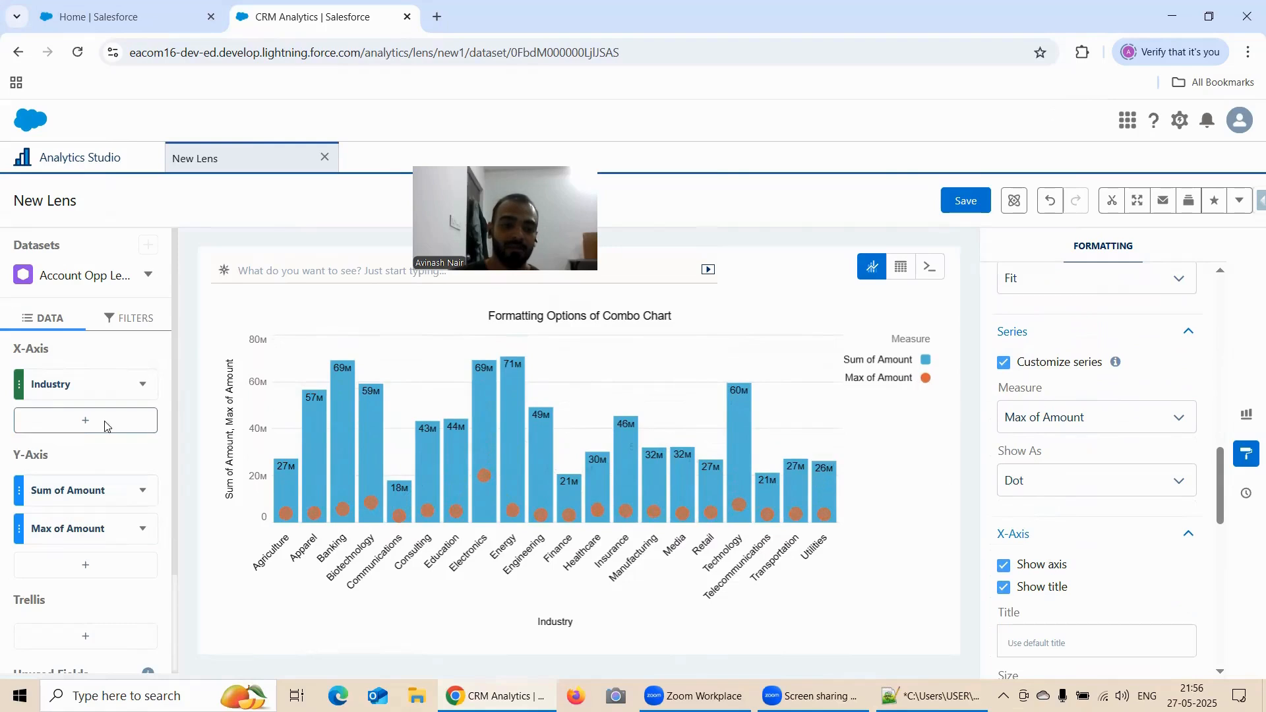
Add the average of Amount as a third Y-axis measure of the combo chart
left_click(86, 565)
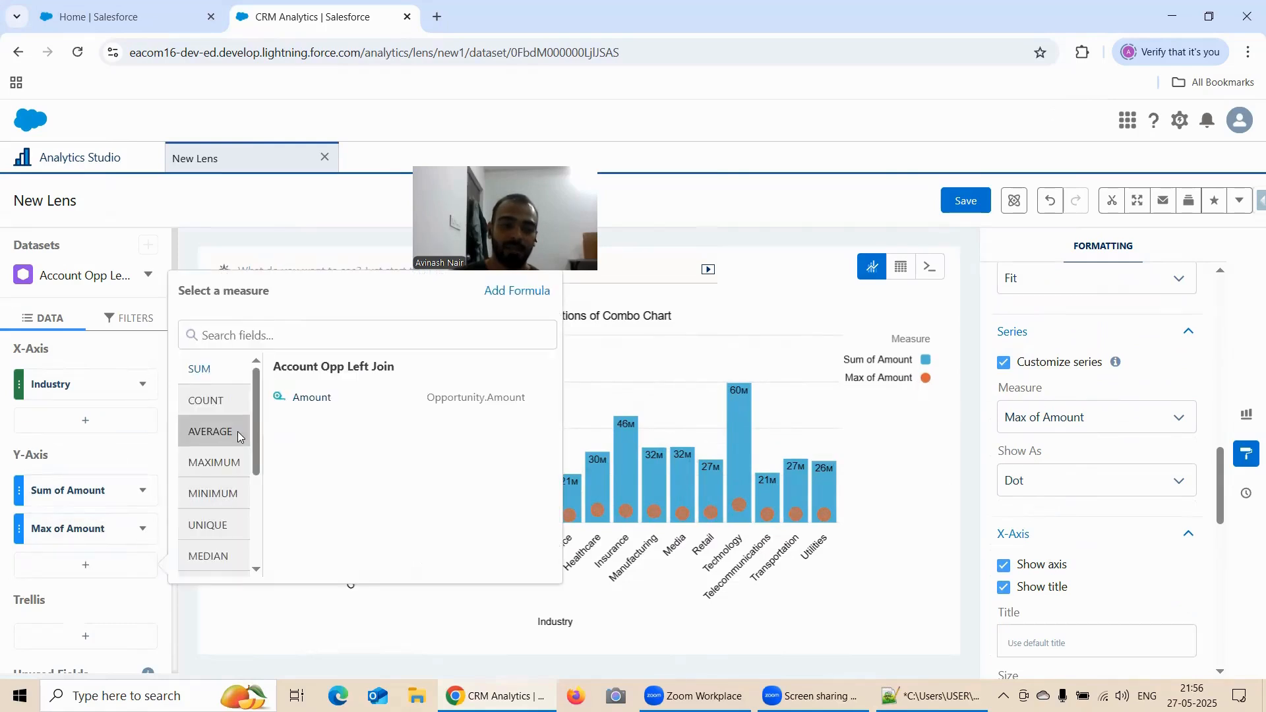
left_click(211, 432)
left_click(334, 397)
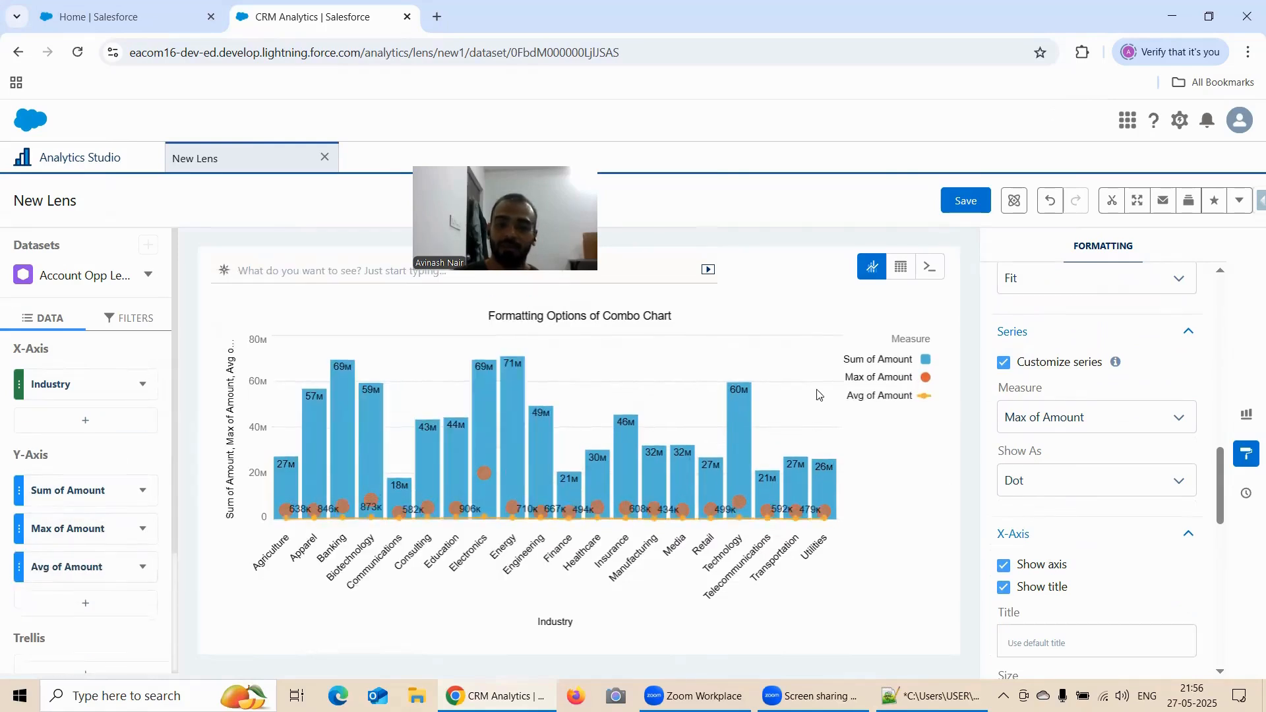
Select Avg of Amount as the customized measure and keep it shown as Line
left_click(1068, 417)
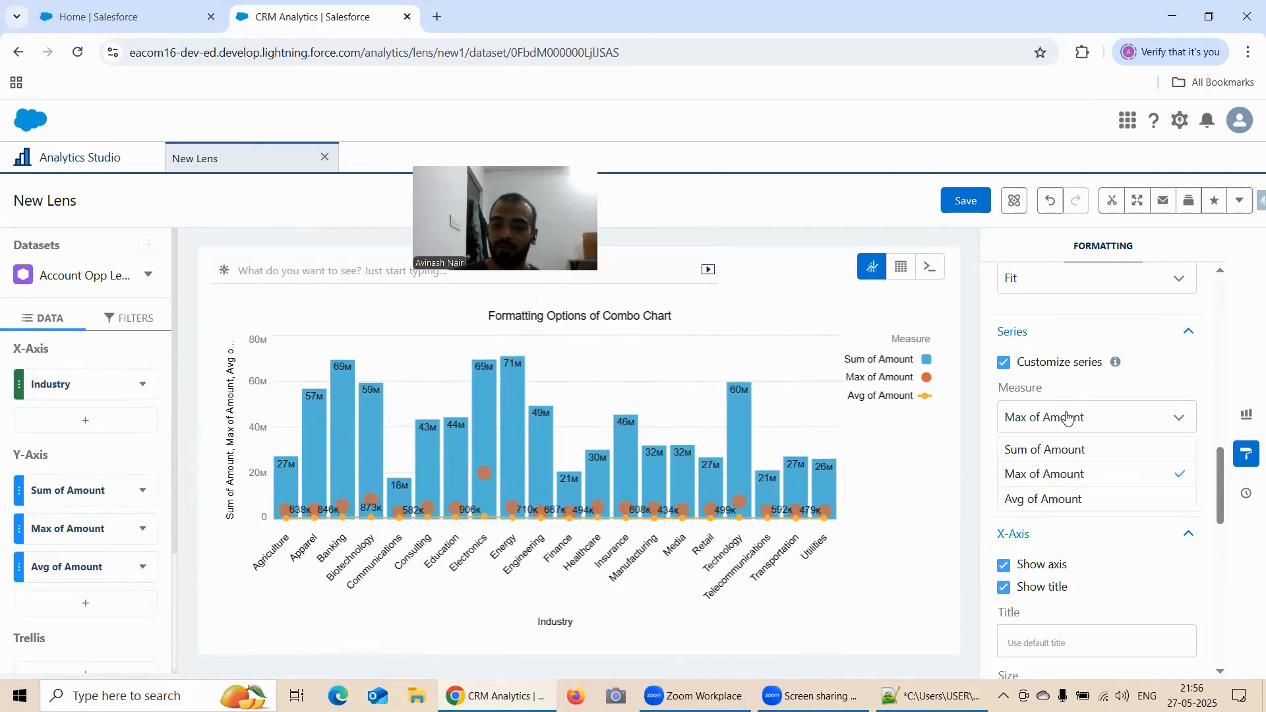
left_click(1060, 497)
left_click(1062, 482)
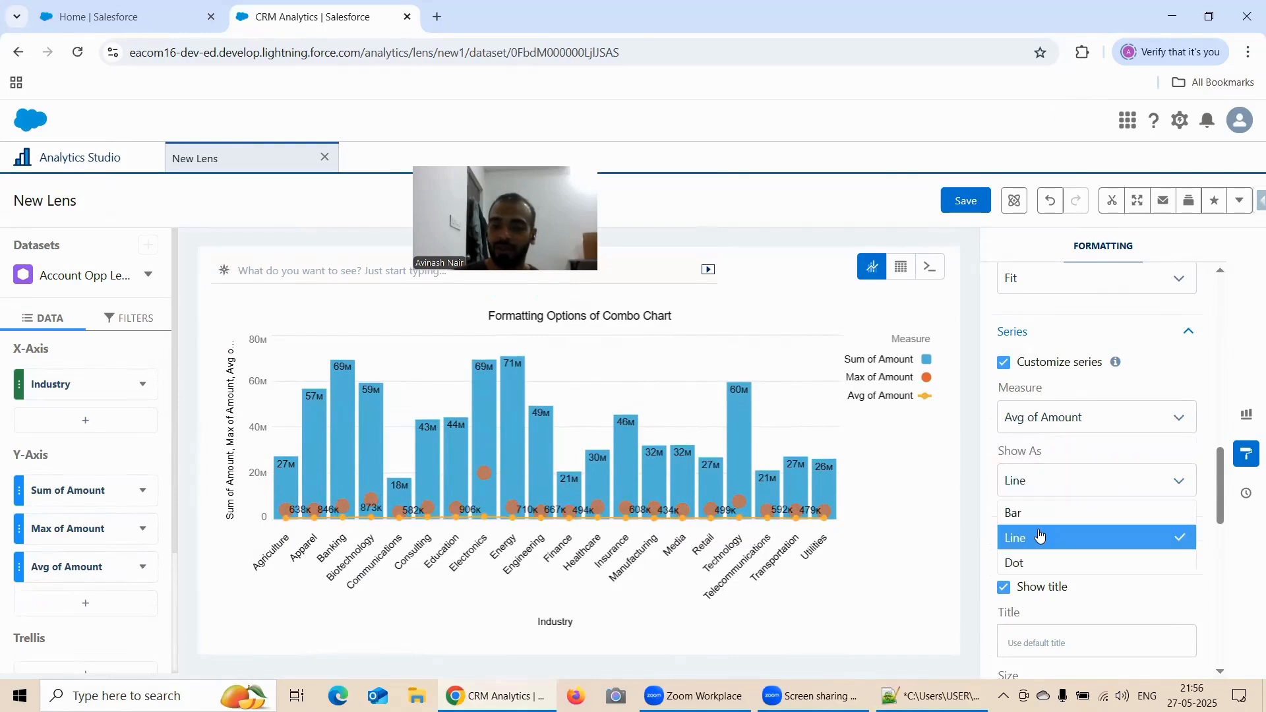
left_click(1040, 536)
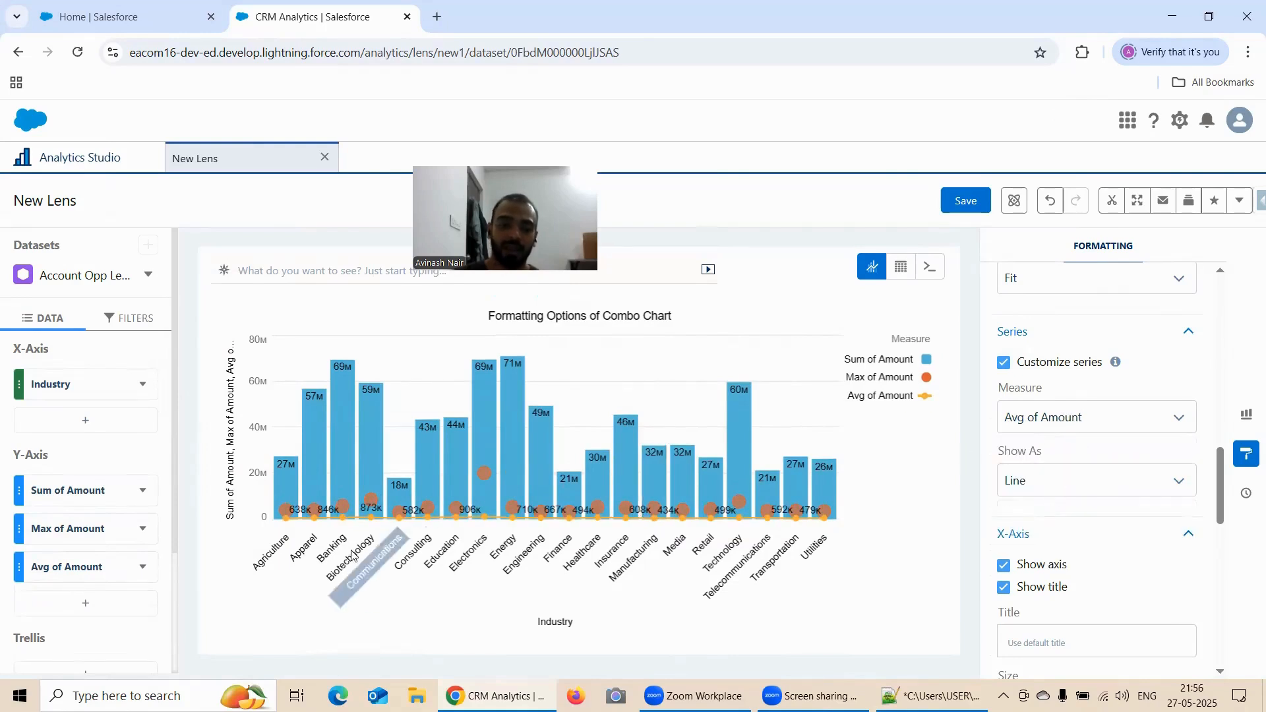
Set the combo chart's Axis Mode to Dual Axis
scroll(1065, 412, "up", 4)
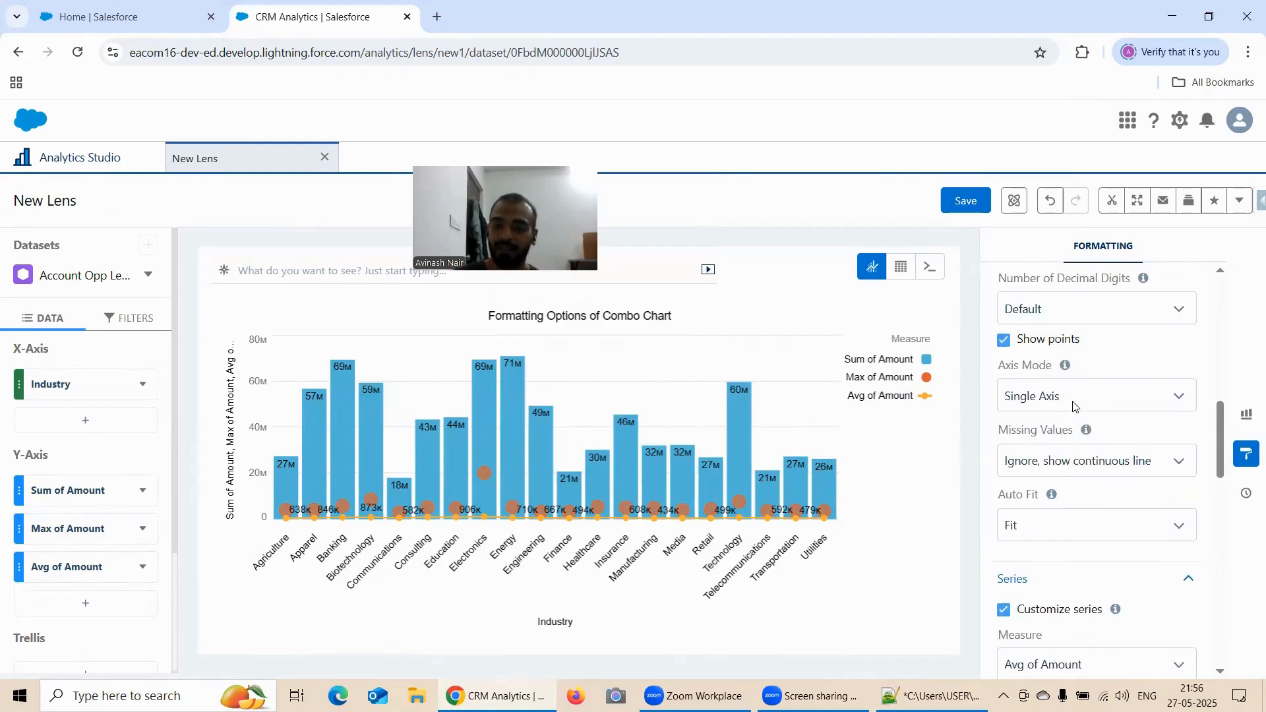
left_click(1072, 398)
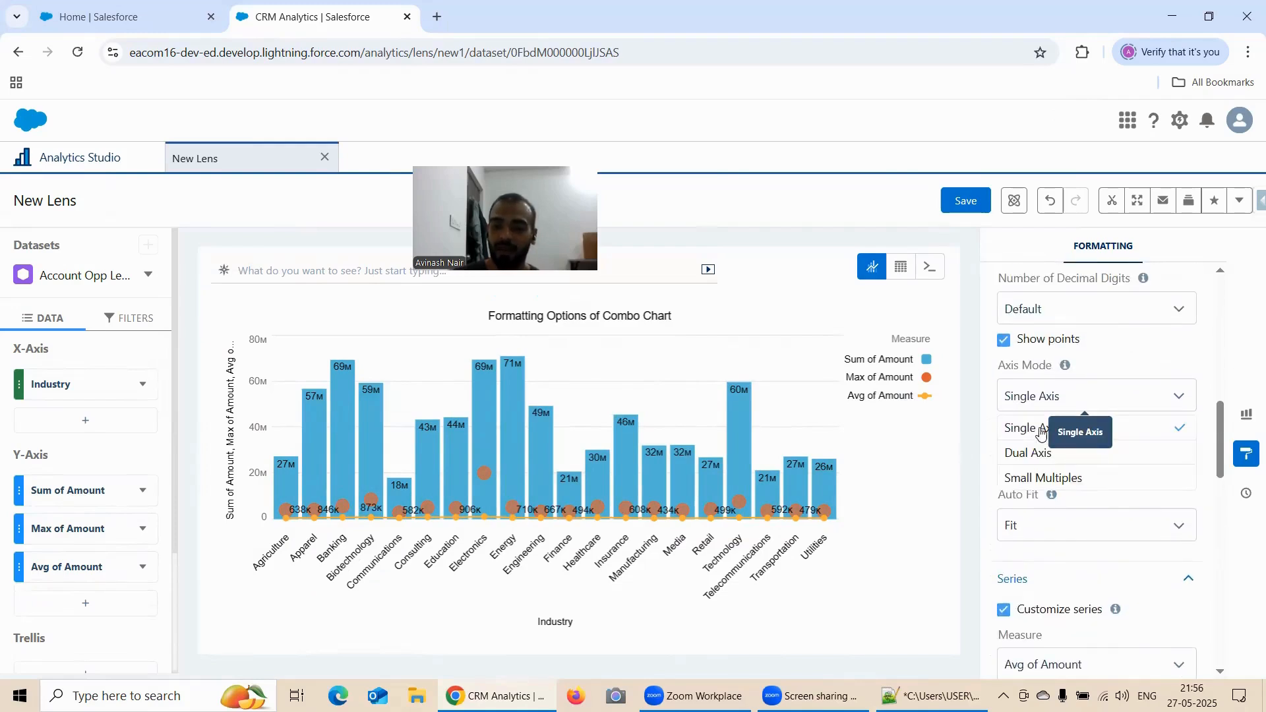
left_click(1039, 452)
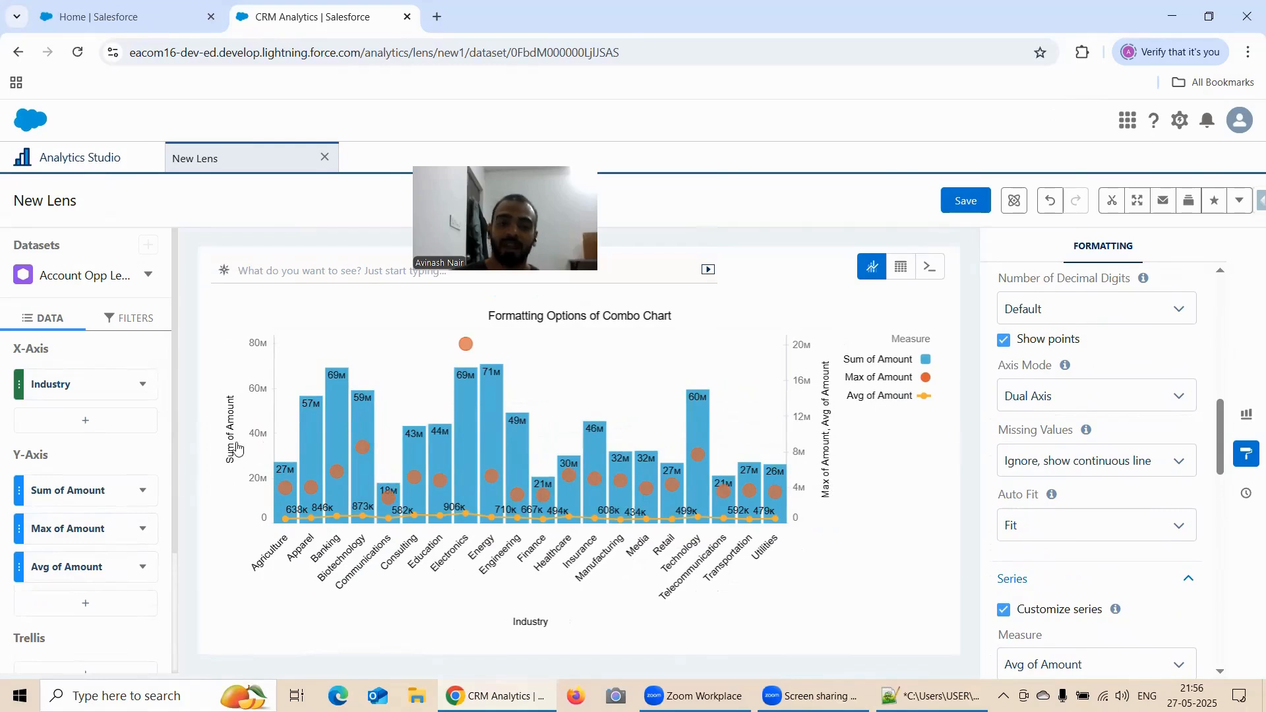
Review the combo chart settings from Stack bars through Series and read the help text for Customize series
scroll(1052, 405, "down", 3)
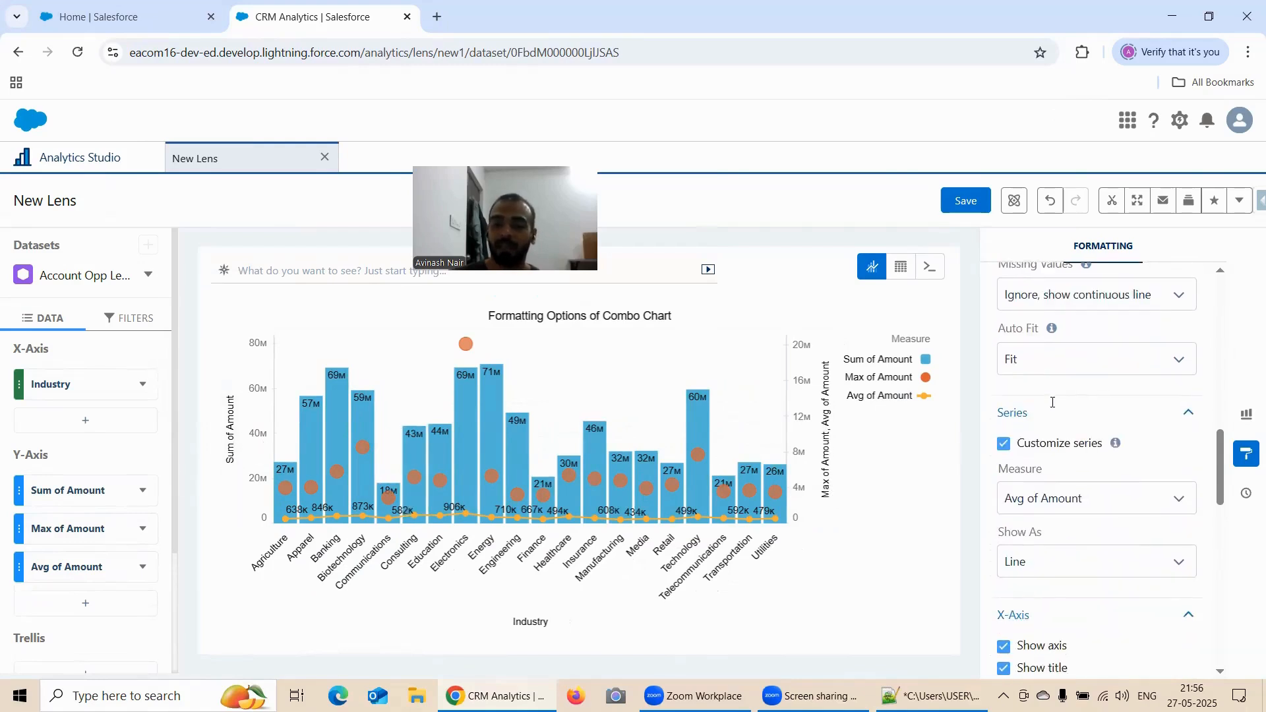
scroll(1053, 402, "down", 1)
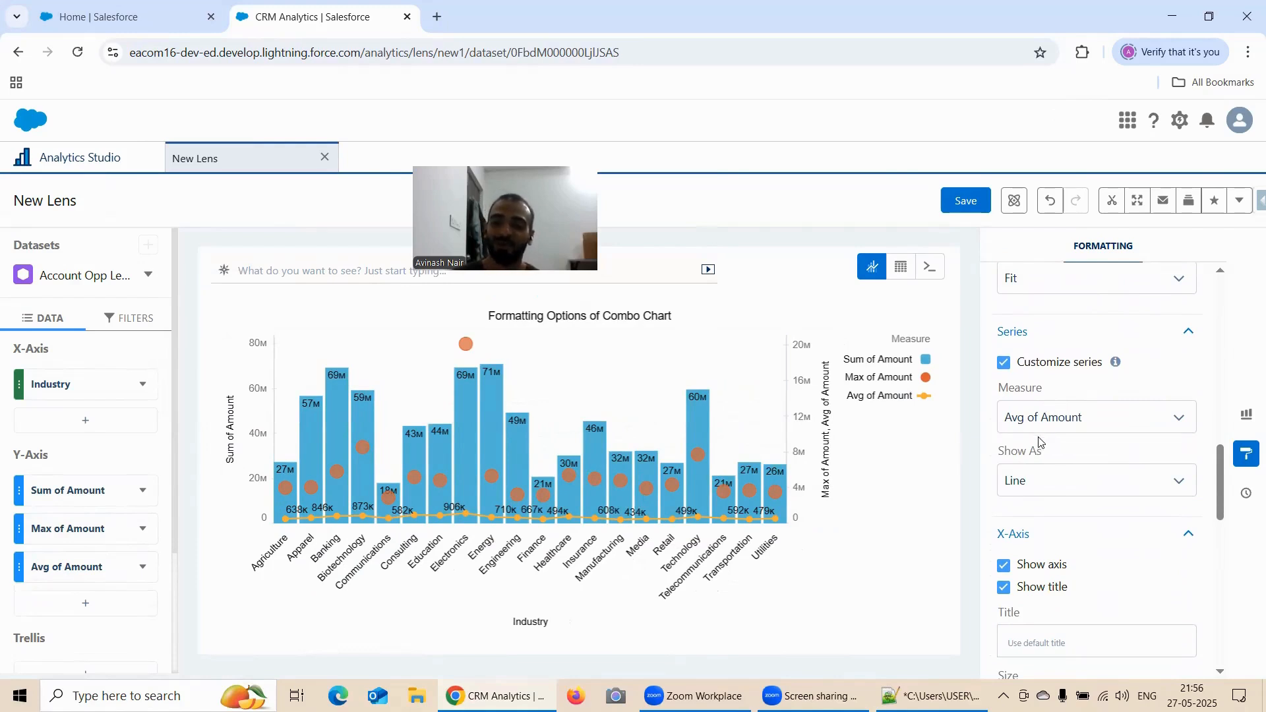
scroll(1106, 409, "down", 4)
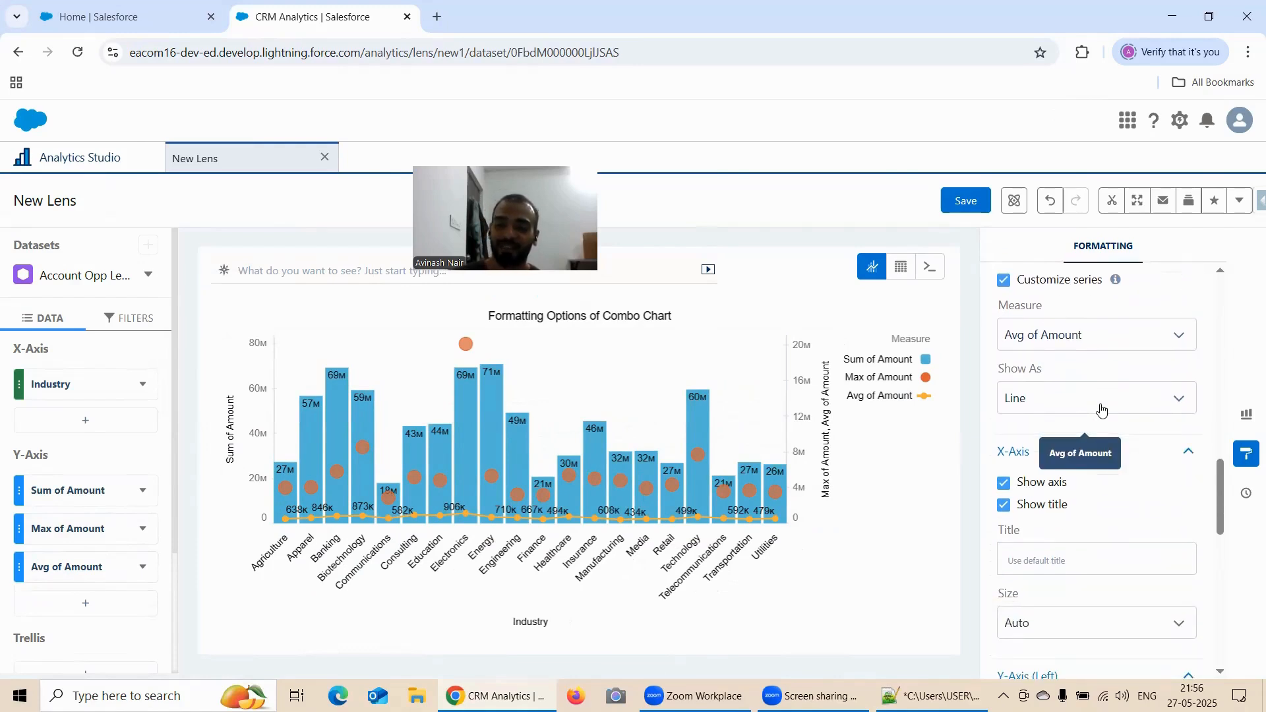
scroll(1101, 405, "up", 7)
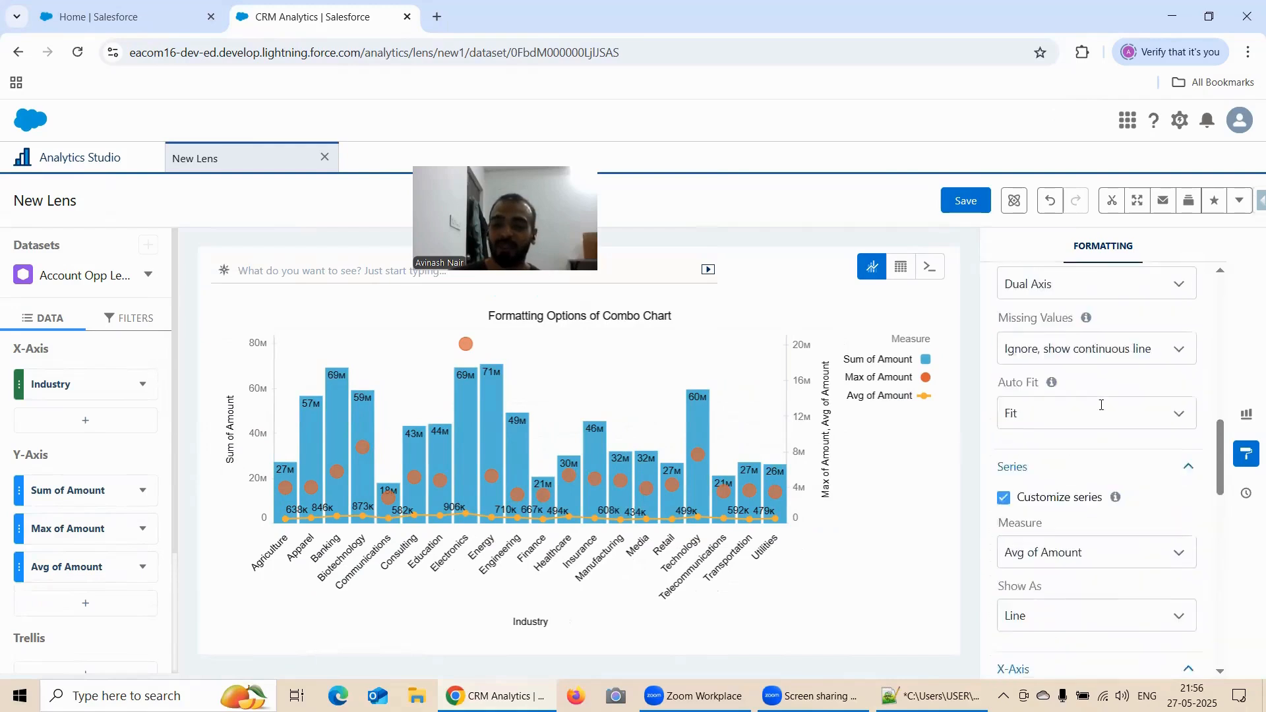
scroll(1098, 405, "up", 2)
scroll(1099, 405, "down", 5)
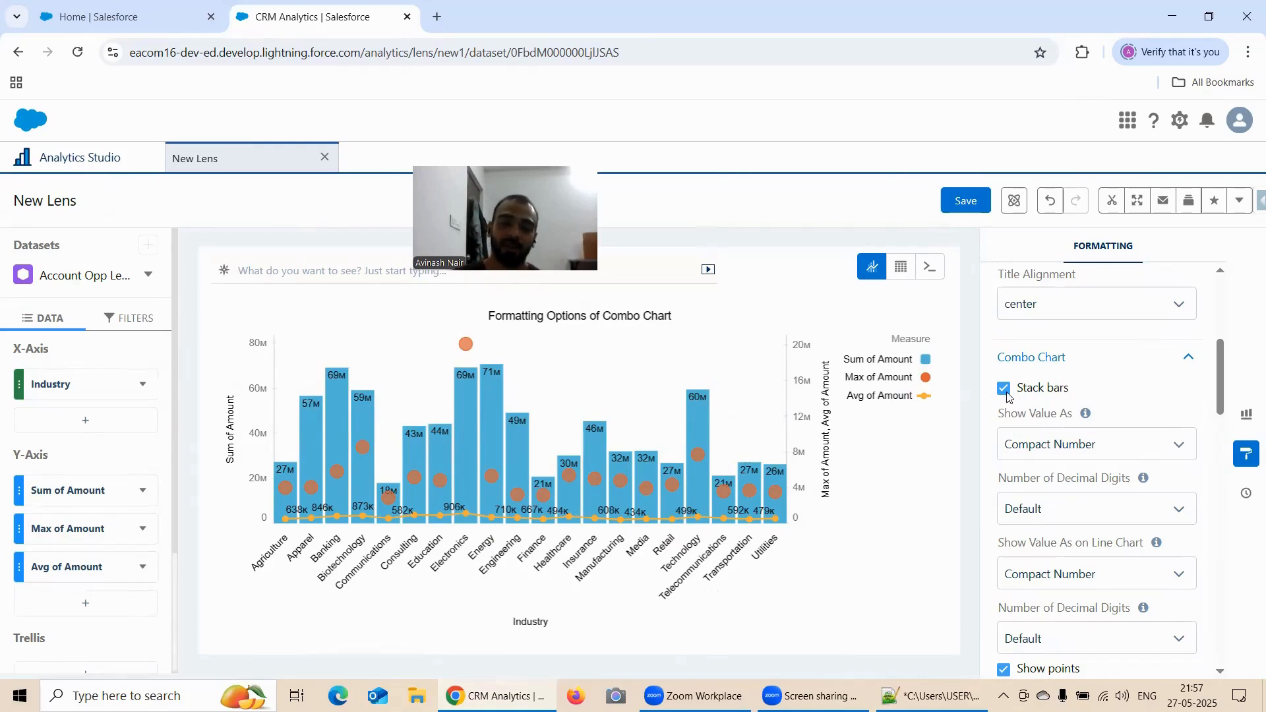
scroll(1088, 371, "down", 4)
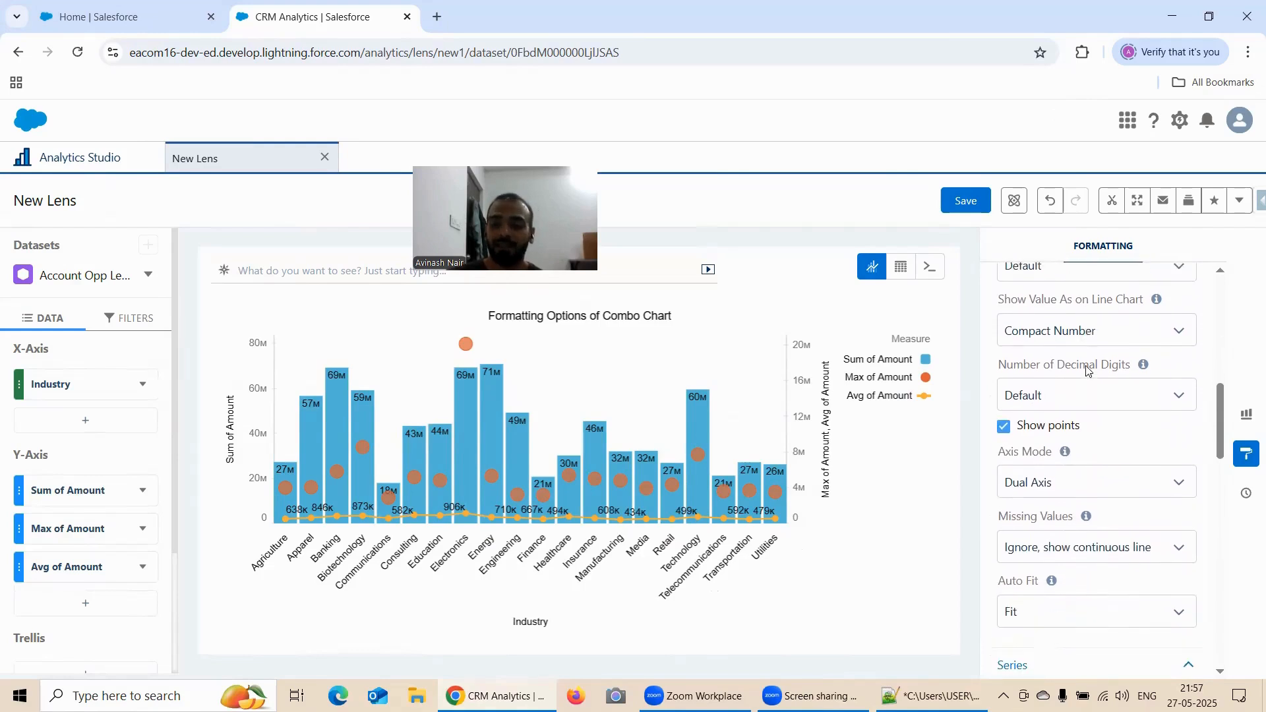
scroll(1051, 409, "down", 3)
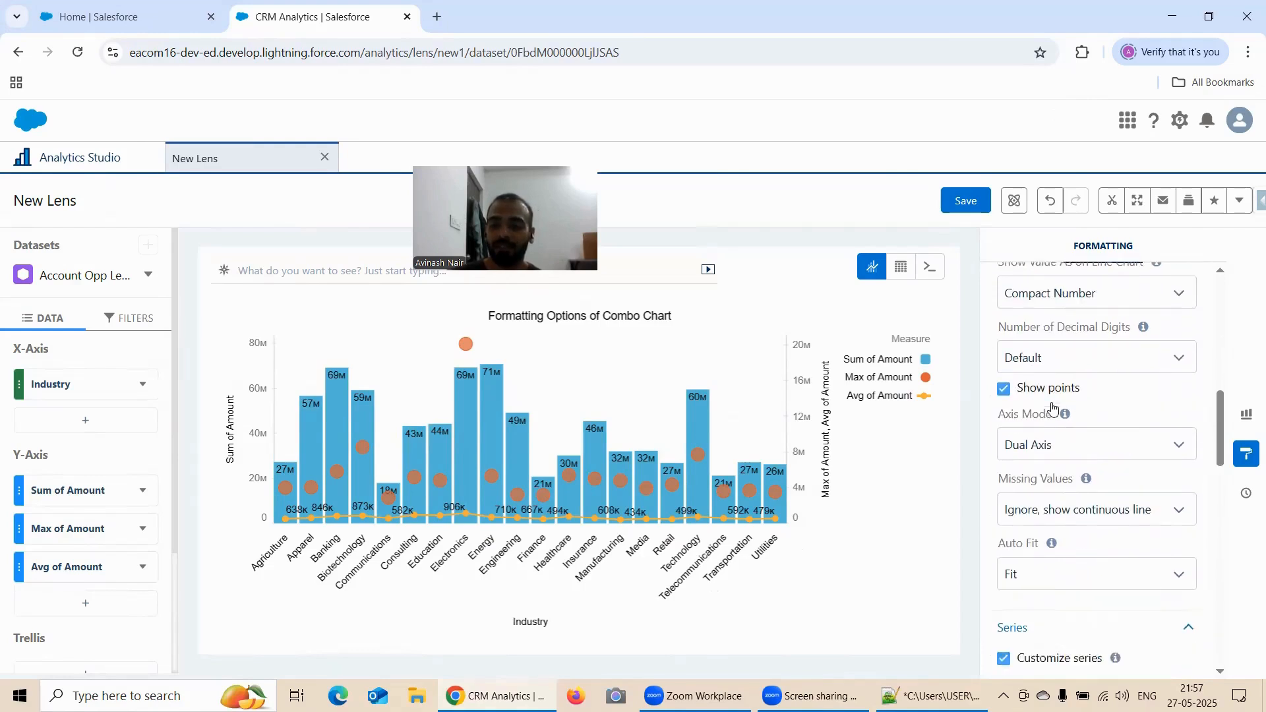
scroll(1052, 406, "down", 1)
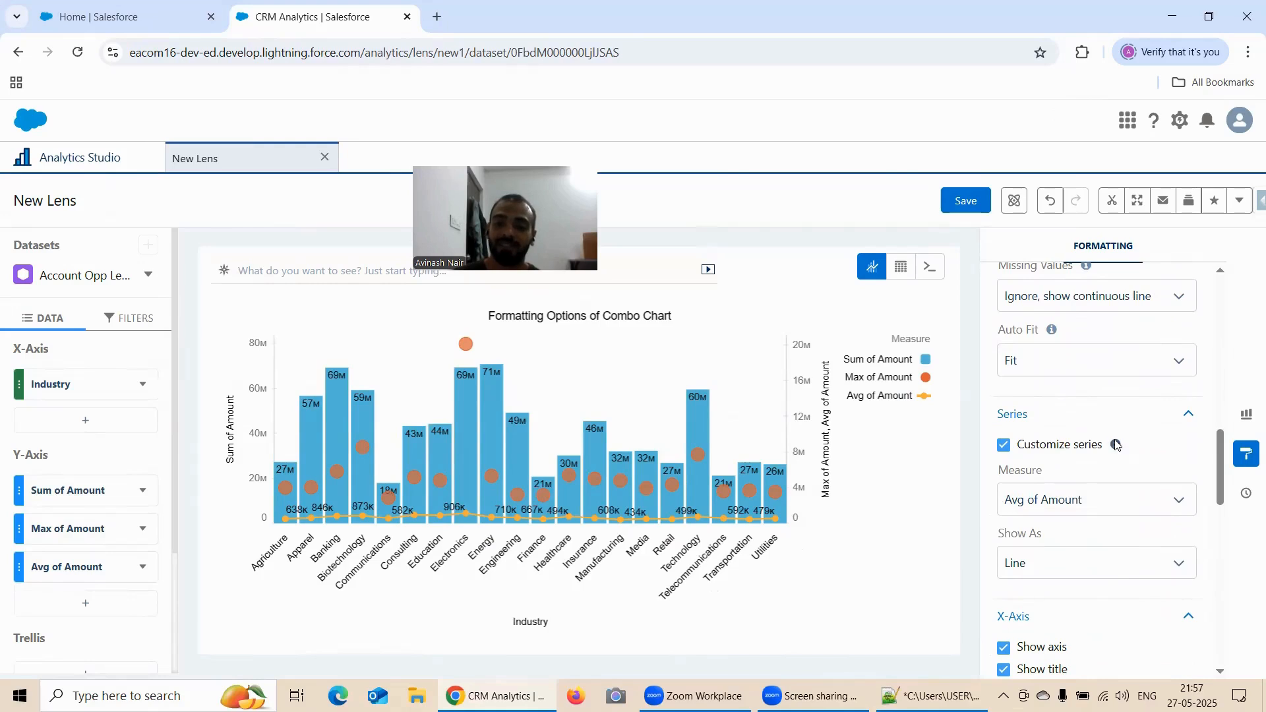
mouse_move(1119, 446)
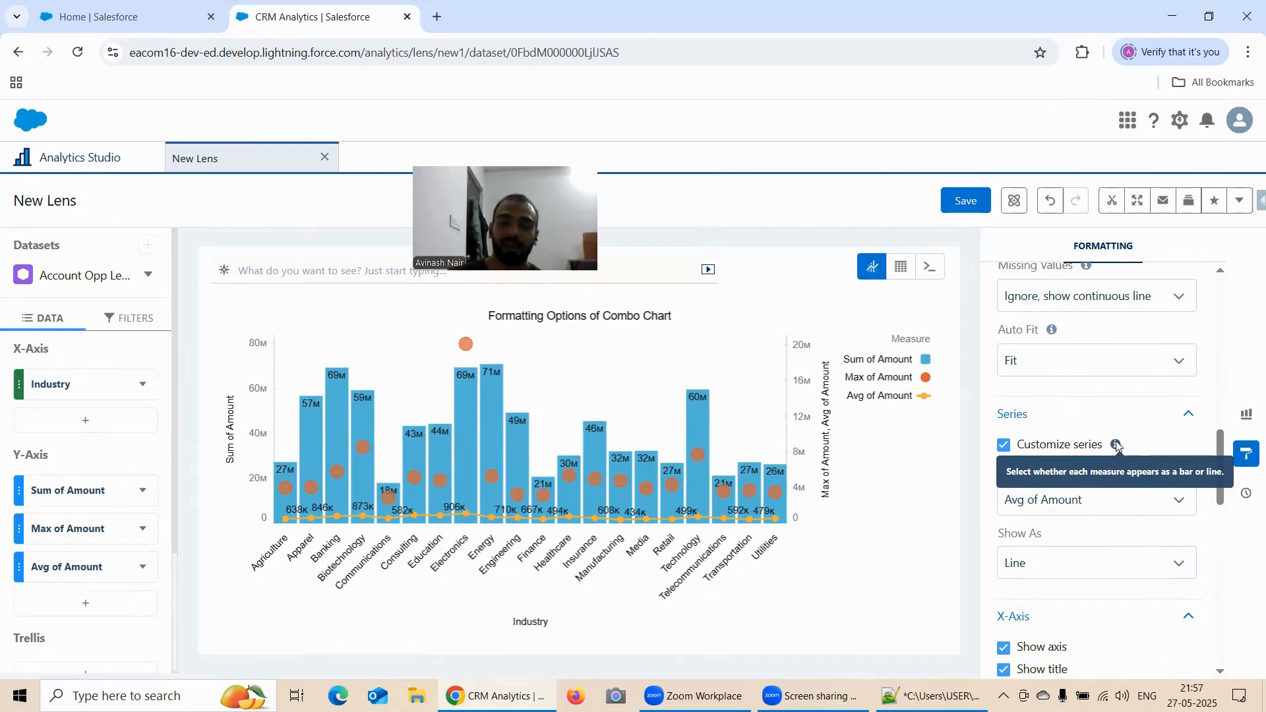
Check the Show As choices for Avg of Amount and look through the X-Axis, Y-Axis and legend settings
scroll(1095, 409, "down", 3)
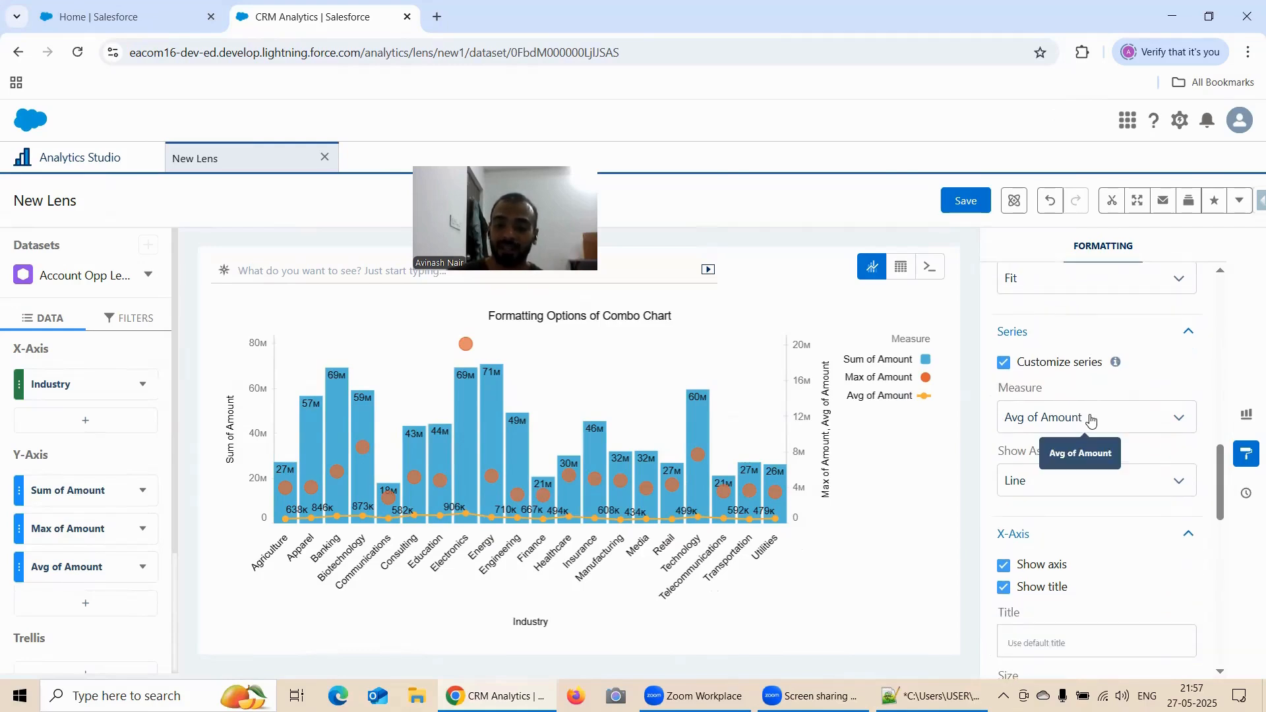
scroll(1092, 407, "down", 2)
scroll(1081, 405, "up", 2)
left_click(1035, 406)
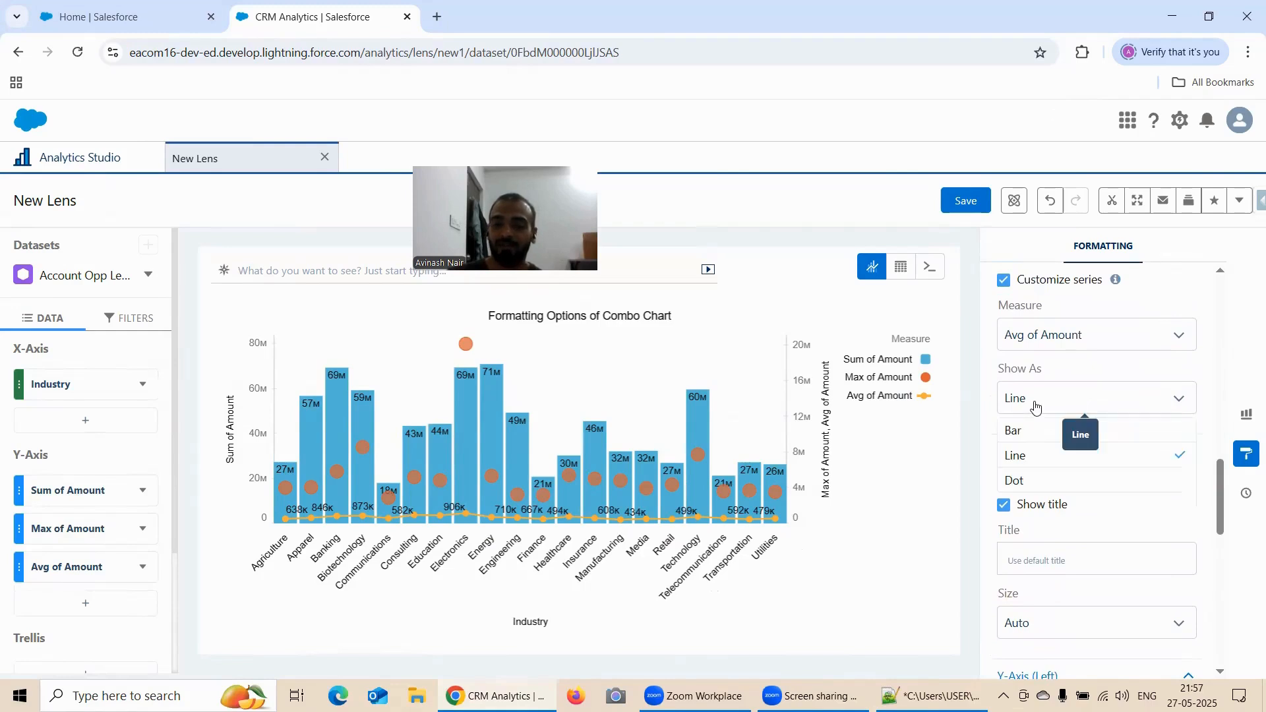
left_click(1035, 406)
scroll(1099, 367, "down", 5)
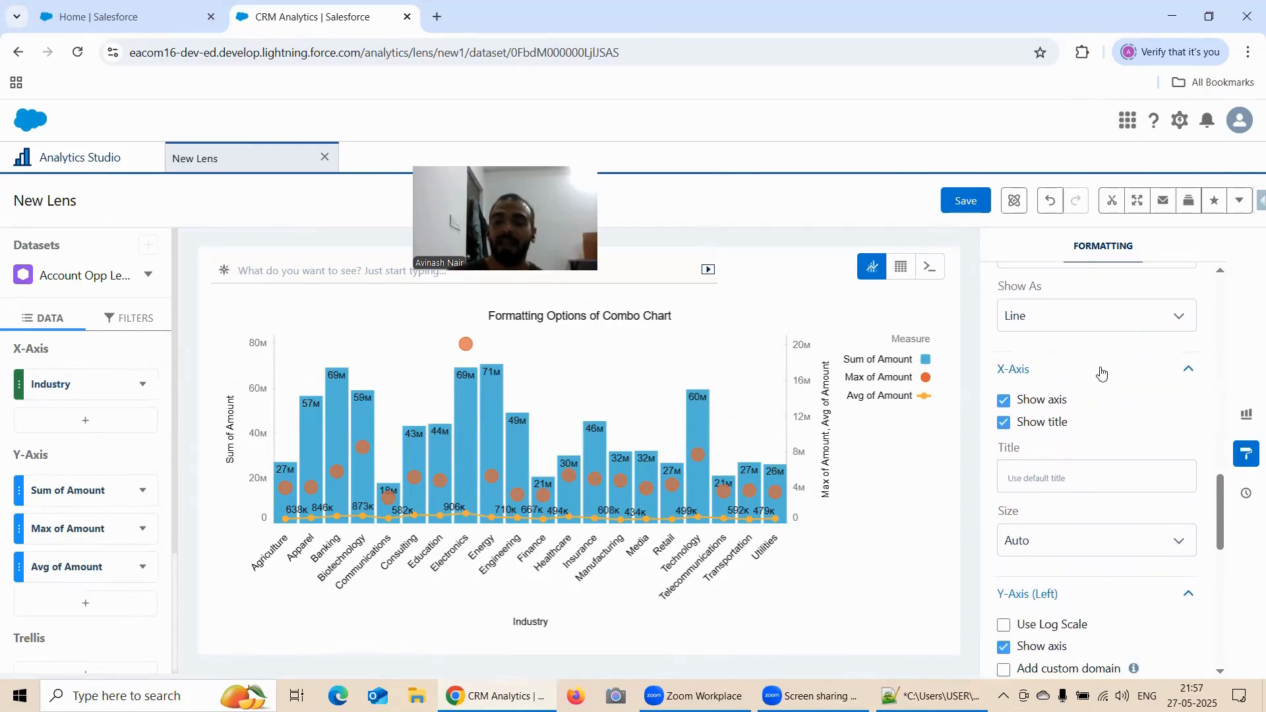
scroll(1048, 367, "down", 10)
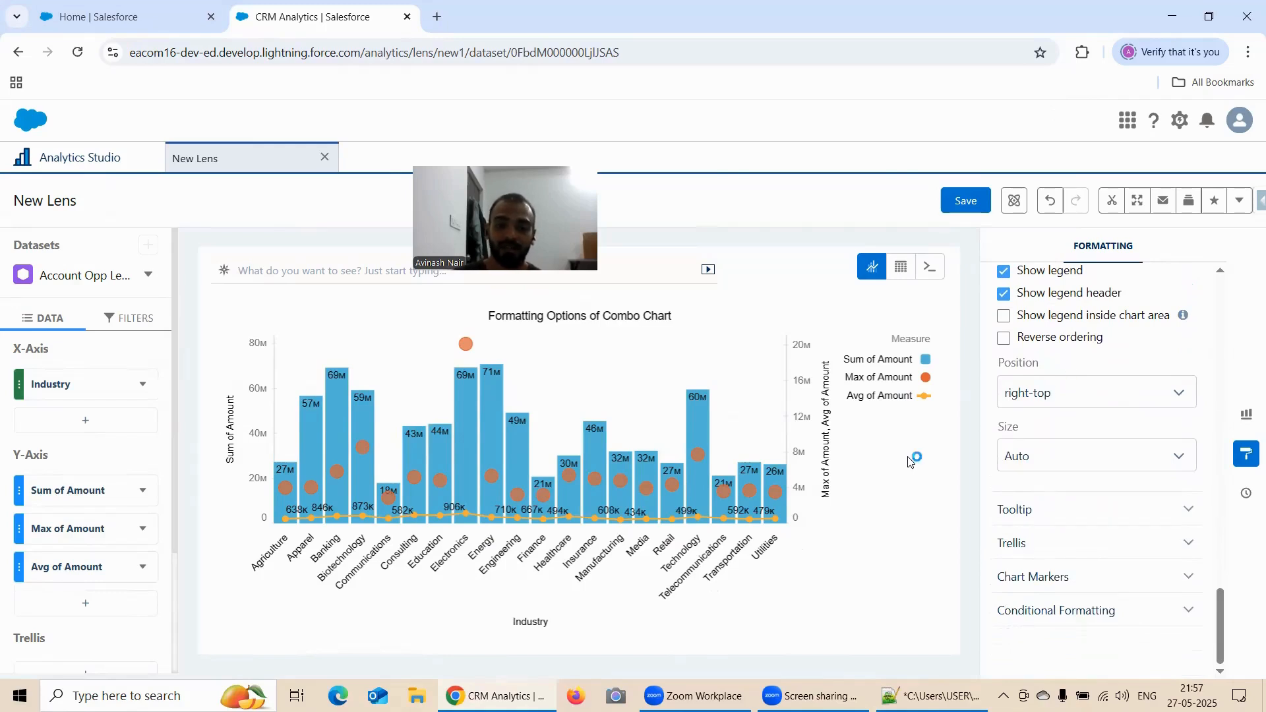
scroll(112, 528, "down", 3)
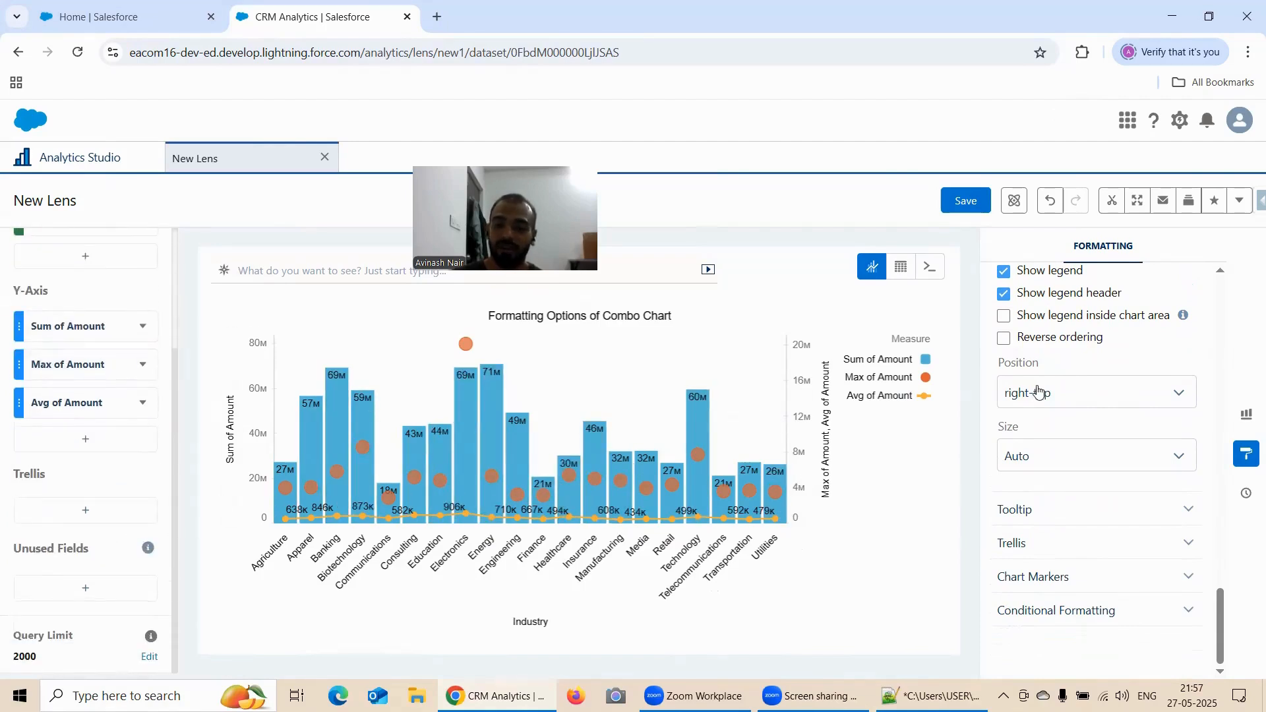
scroll(1124, 375, "up", 4)
scroll(1124, 375, "up", 6)
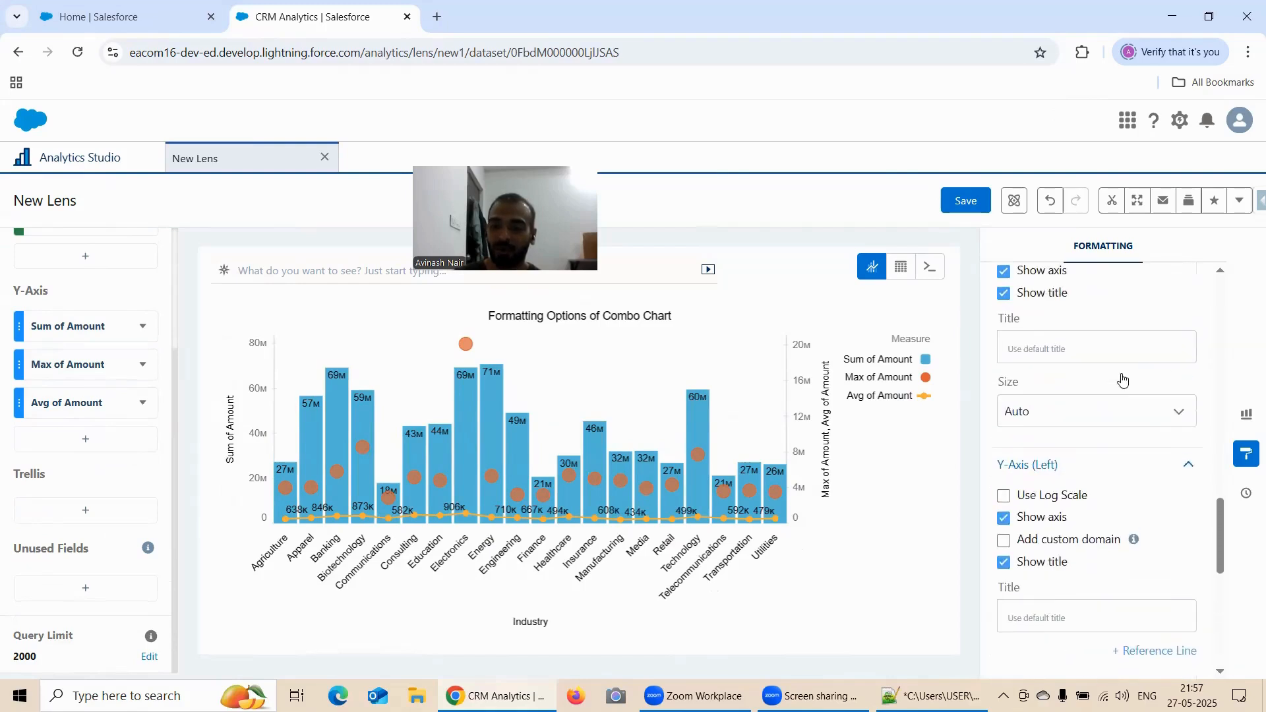
scroll(1125, 379, "up", 1)
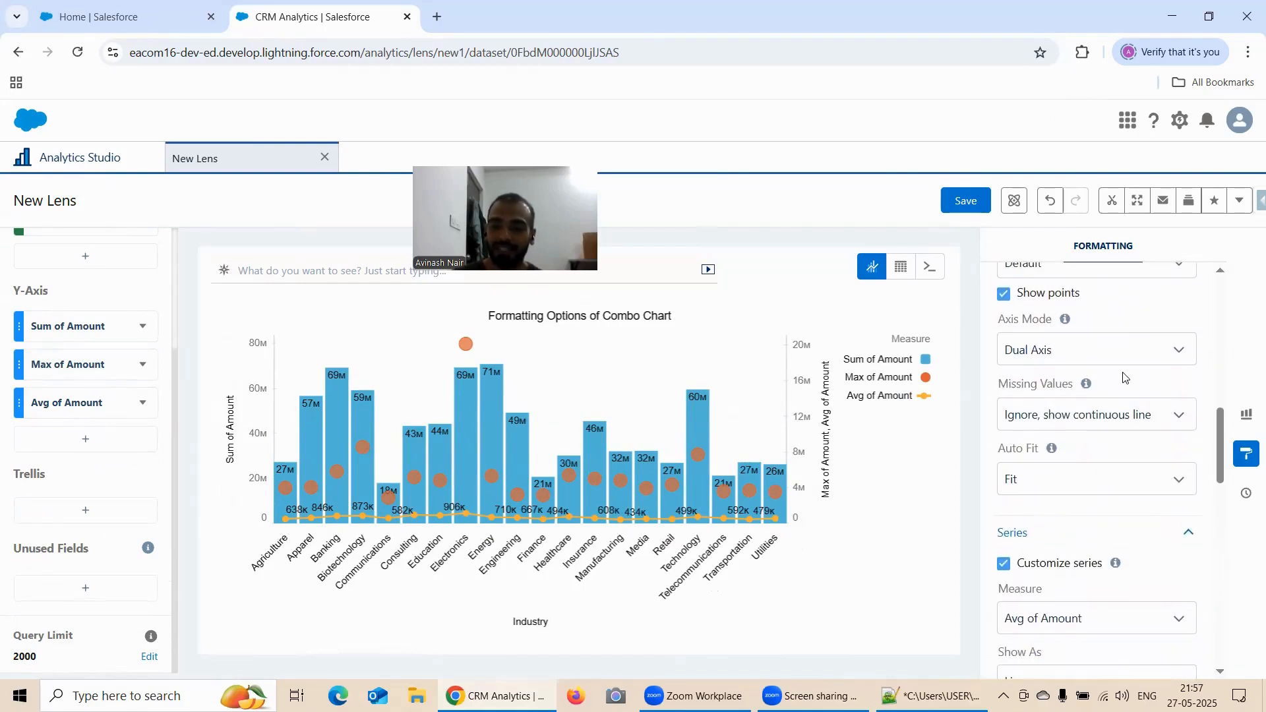
Set the Axis Mode of the Formatting Options of Combo Chart lens to Small Multiples
left_click(1083, 358)
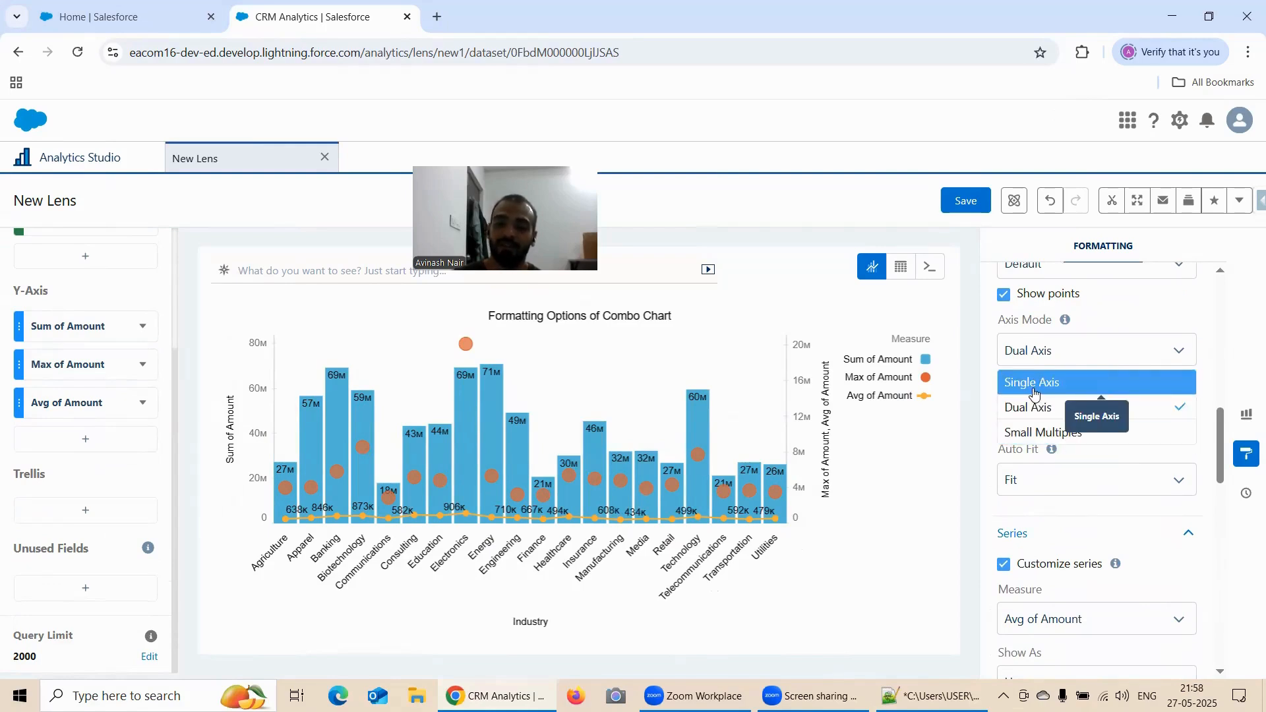
left_click(1047, 433)
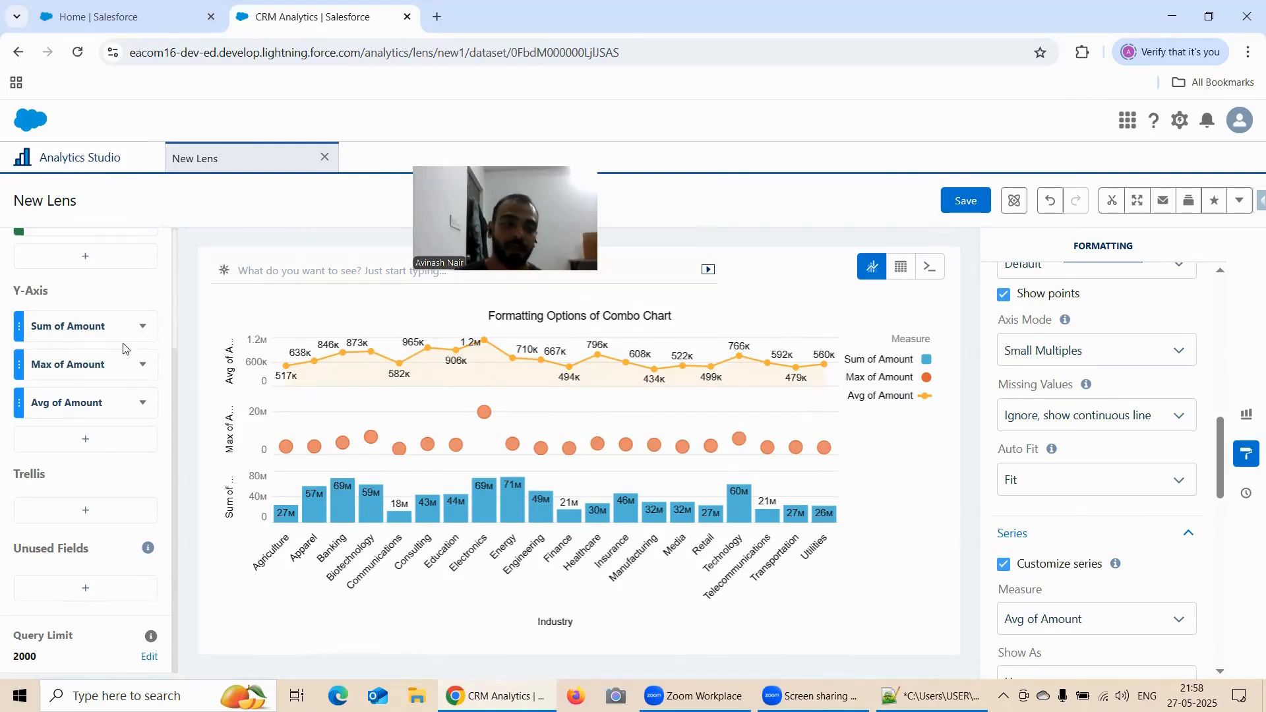
Create a new lens on the Account Opp Left Join dataset and change its visualization to a Combo chart
left_click(74, 158)
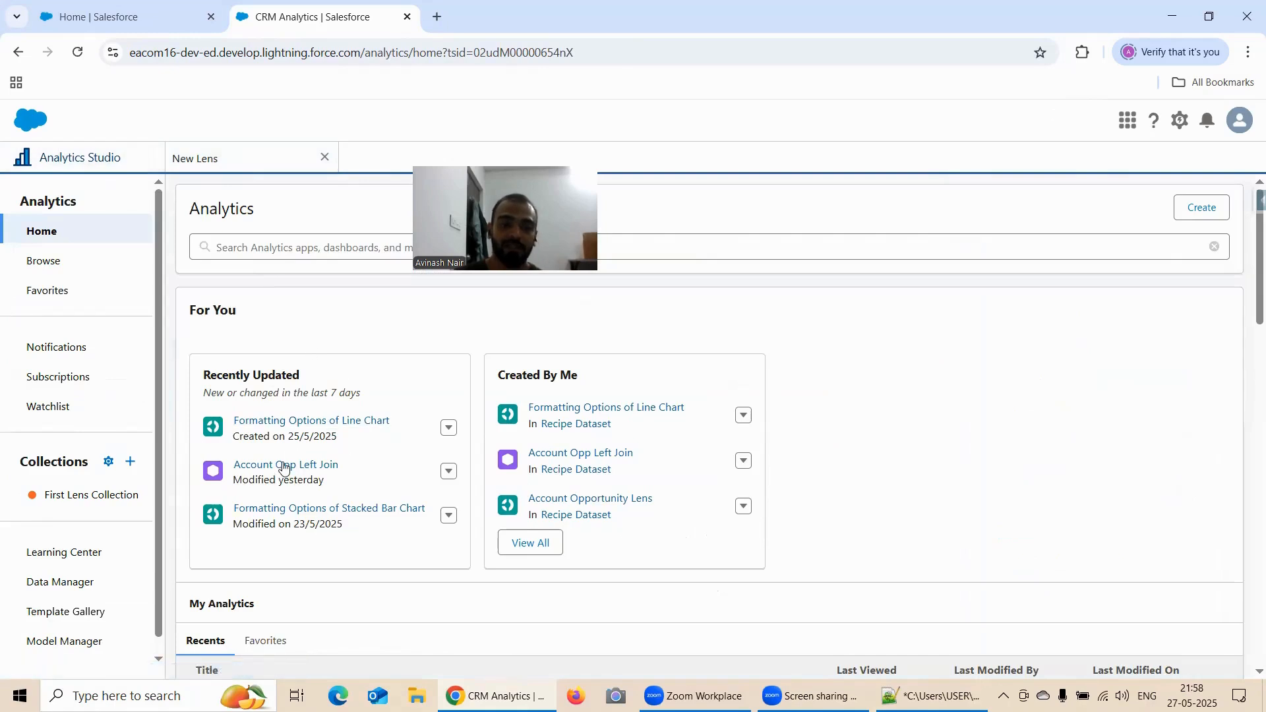
left_click(323, 466)
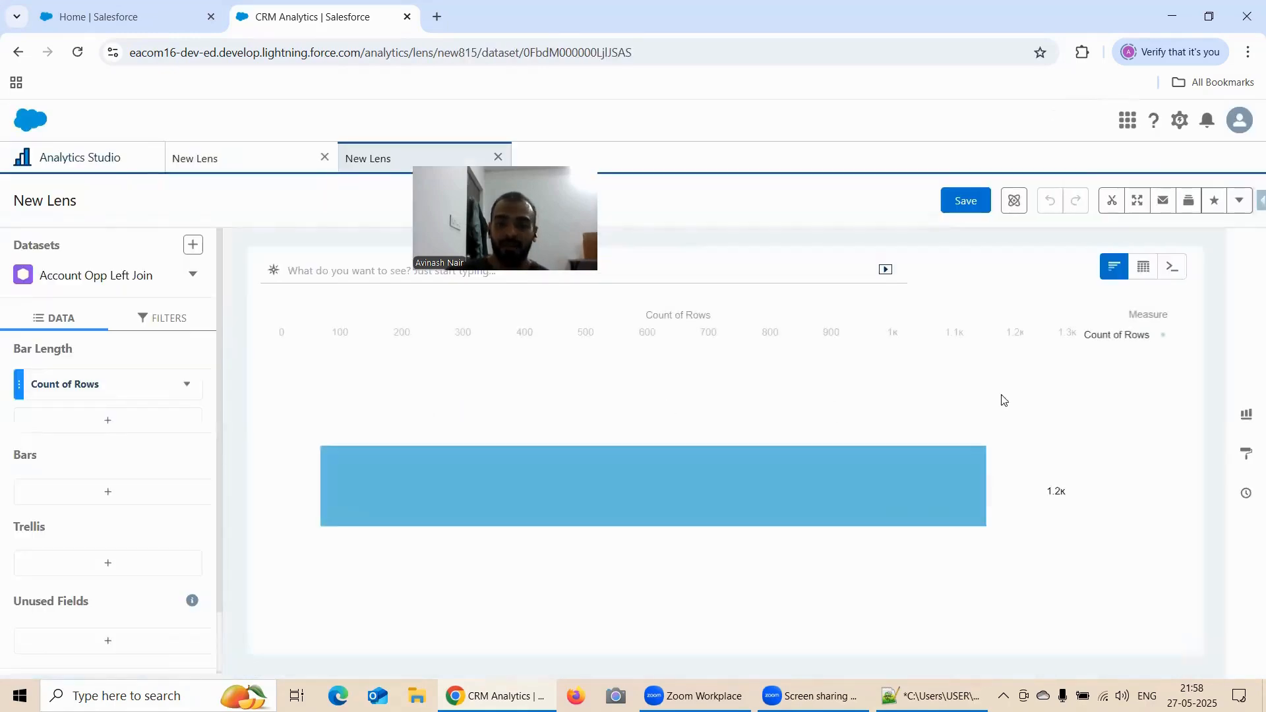
left_click(1246, 417)
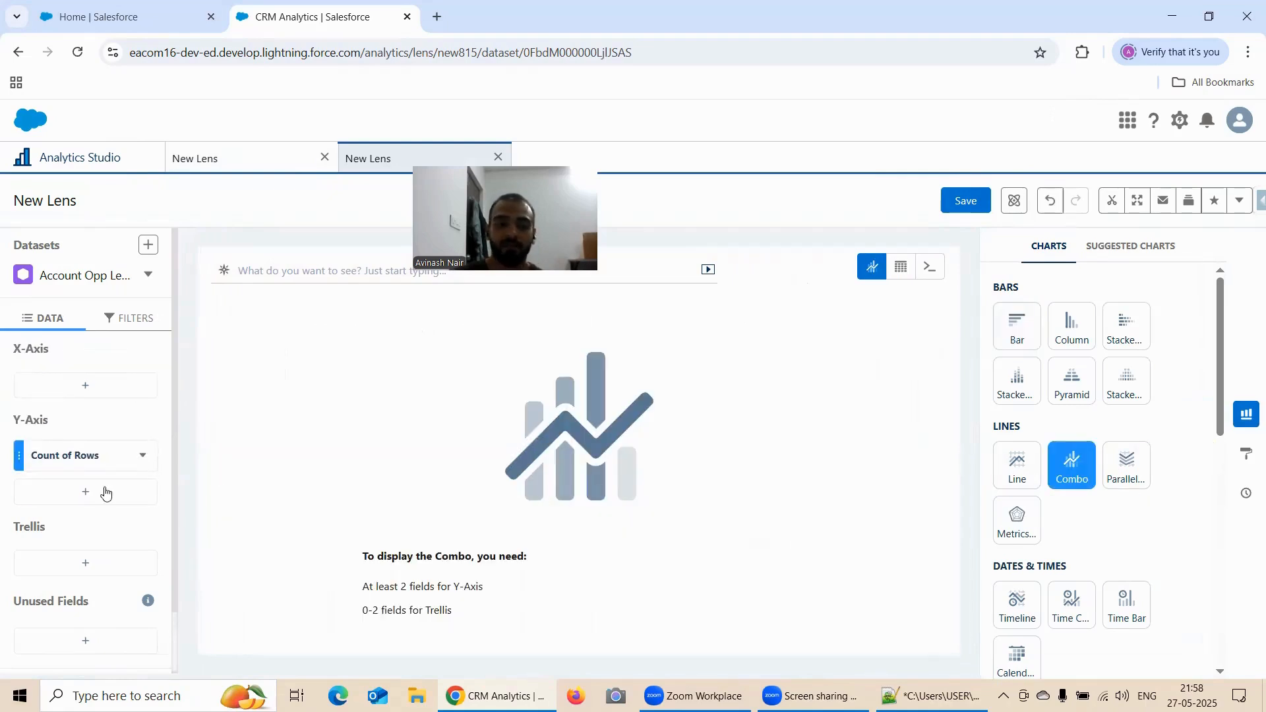
Add Sum of Amount to the new combo chart's Y-Axis and group its X-Axis by Industry
left_click(84, 492)
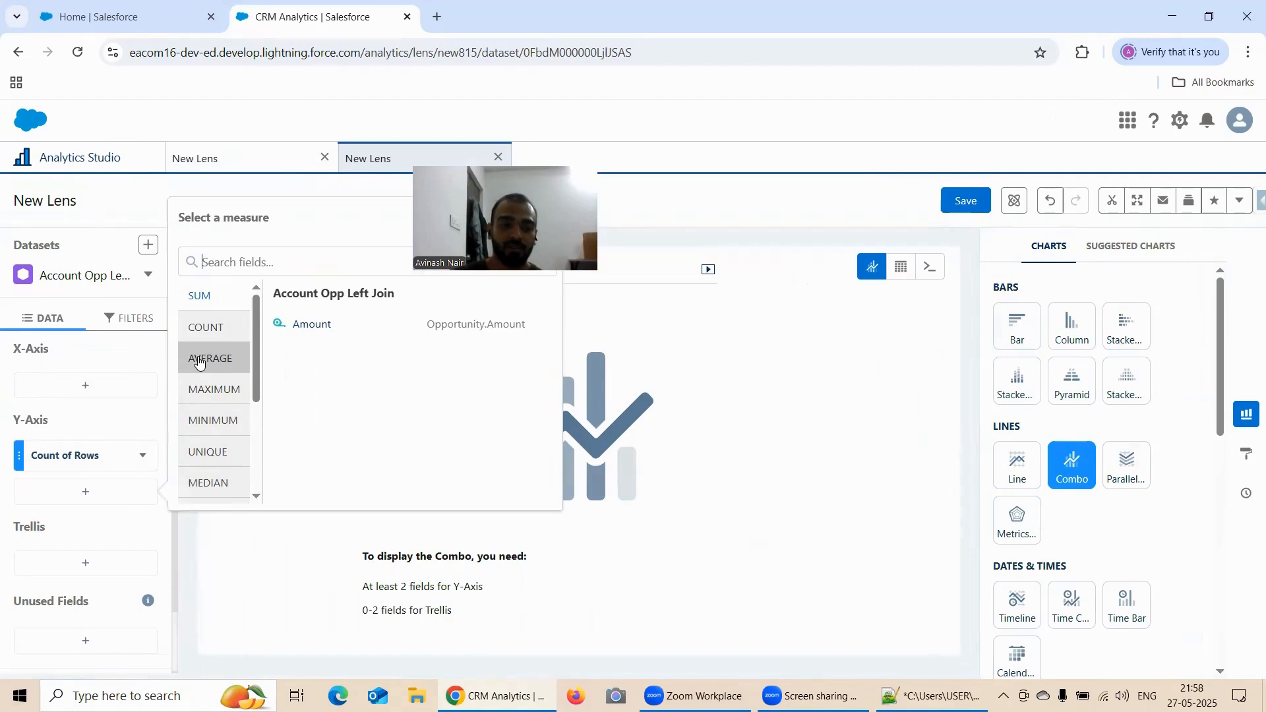
left_click(312, 324)
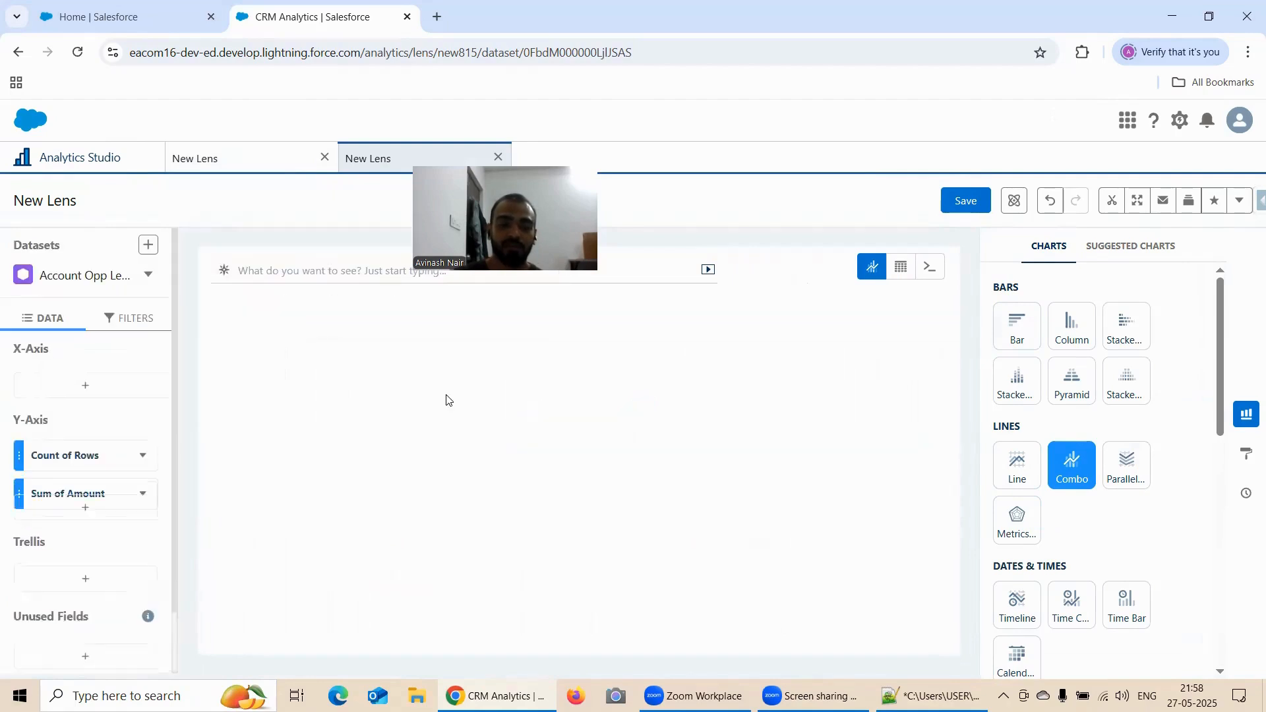
left_click(80, 388)
scroll(284, 495, "down", 3)
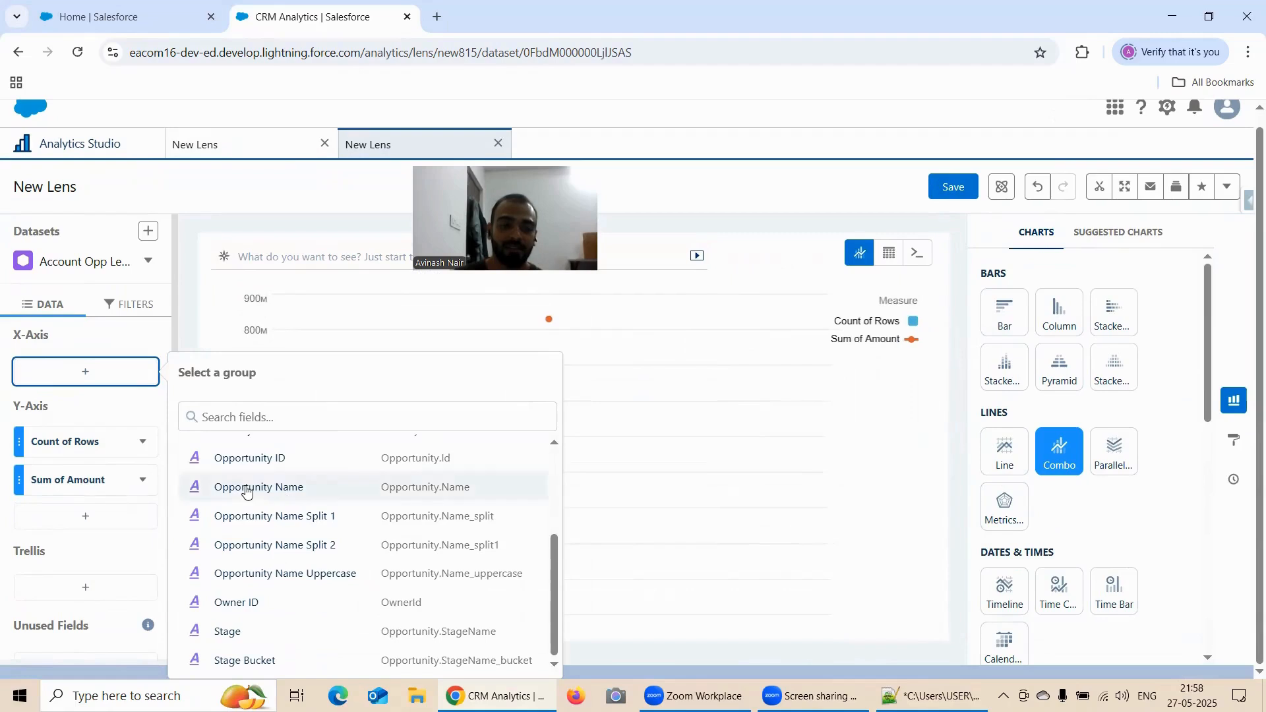
scroll(244, 495, "up", 2)
left_click(245, 512)
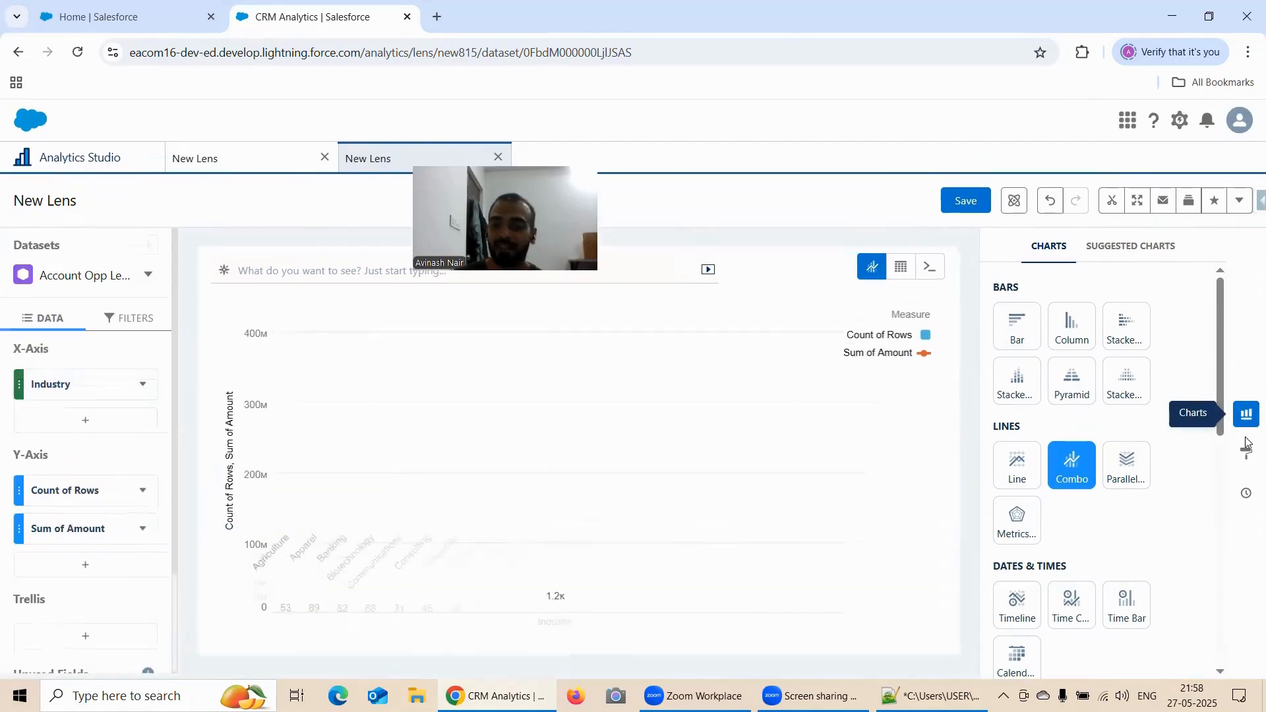
Show the new lens's Combo Chart formatting settings and set its Axis Mode to Dual Axis
left_click(1247, 457)
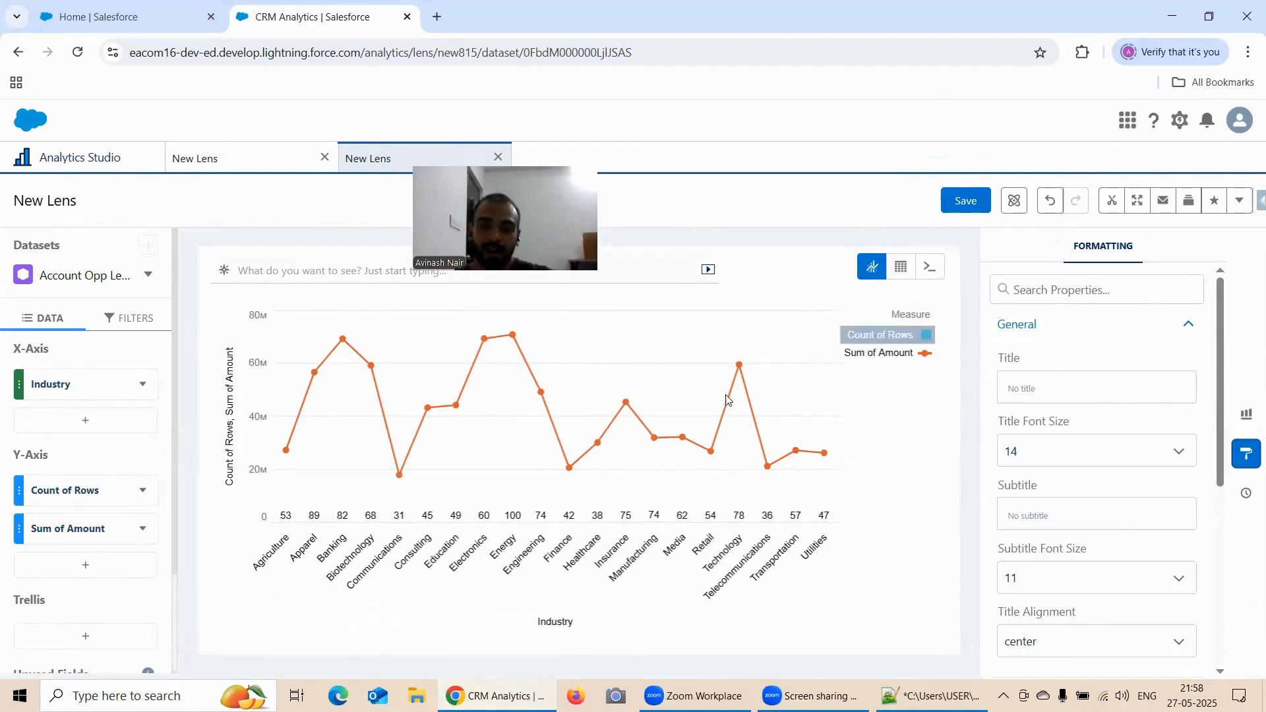
scroll(1144, 472, "down", 4)
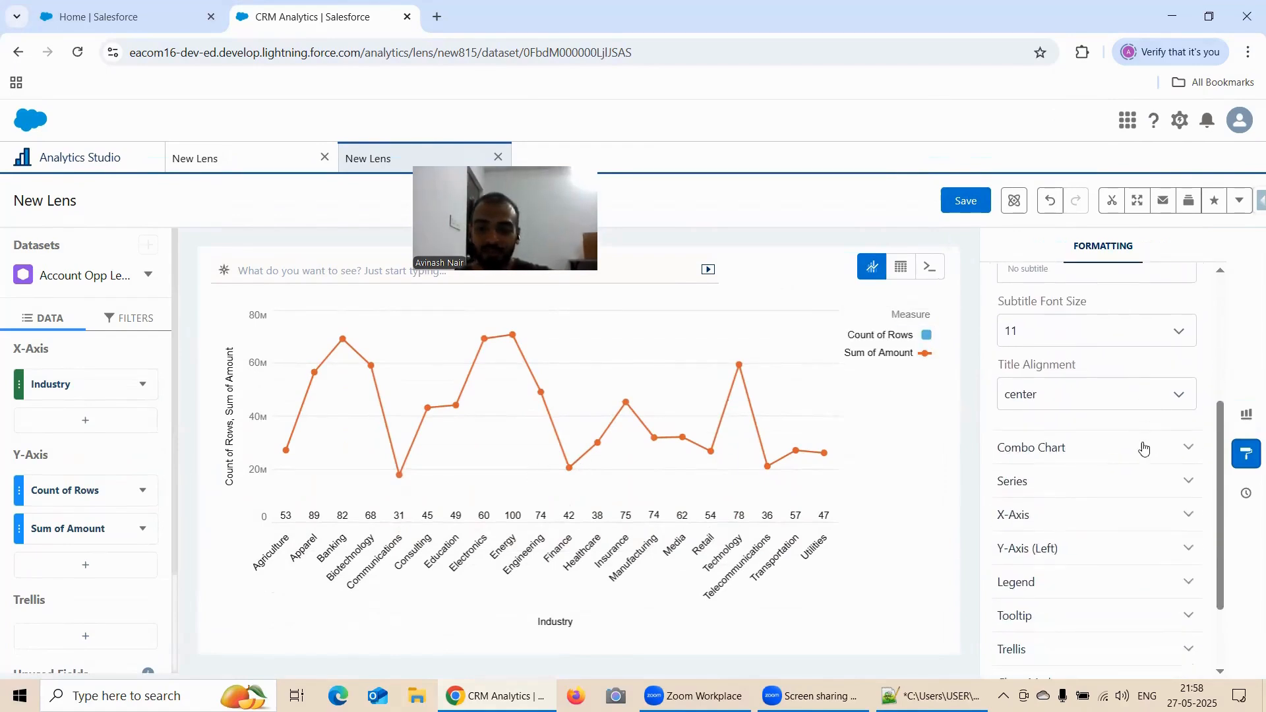
left_click(1082, 453)
scroll(1117, 415, "down", 1)
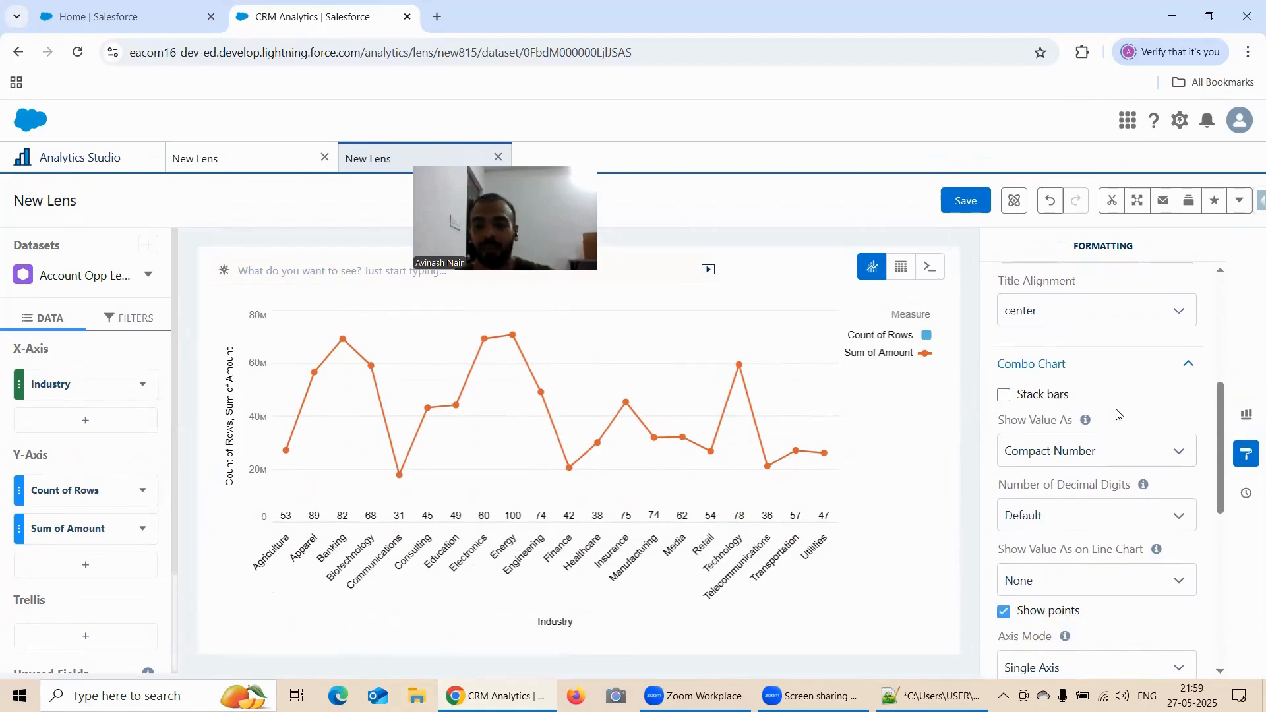
scroll(1119, 414, "down", 4)
left_click(1023, 339)
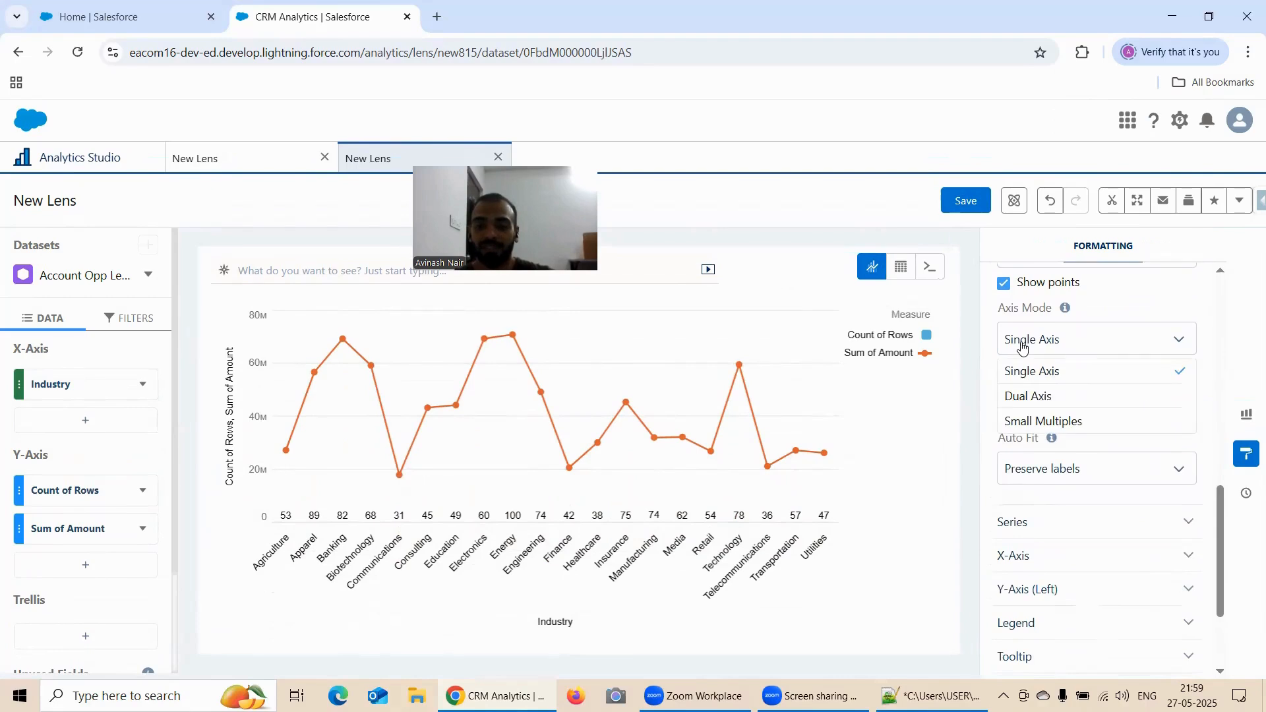
left_click(1039, 397)
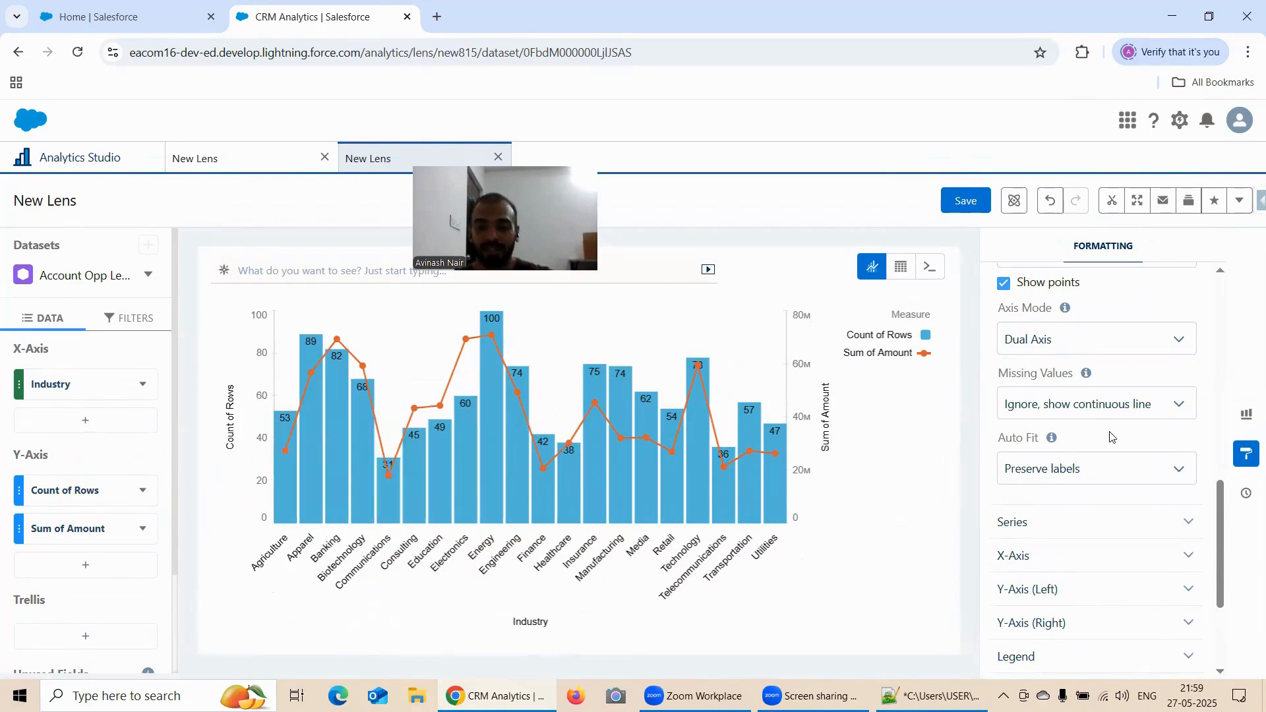
Switch the new combo chart's Axis Mode back to Single Axis
scroll(1111, 437, "down", 1)
scroll(1102, 425, "up", 2)
scroll(1092, 412, "down", 1)
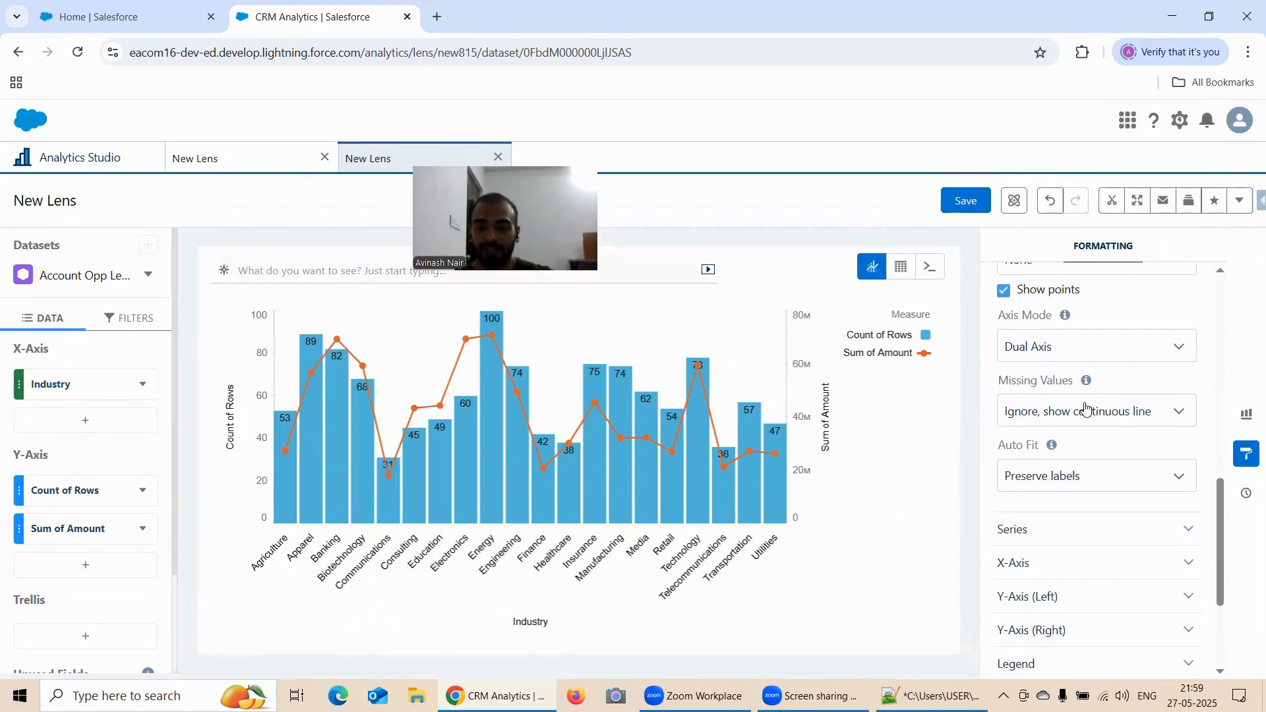
left_click(1058, 349)
left_click(1047, 369)
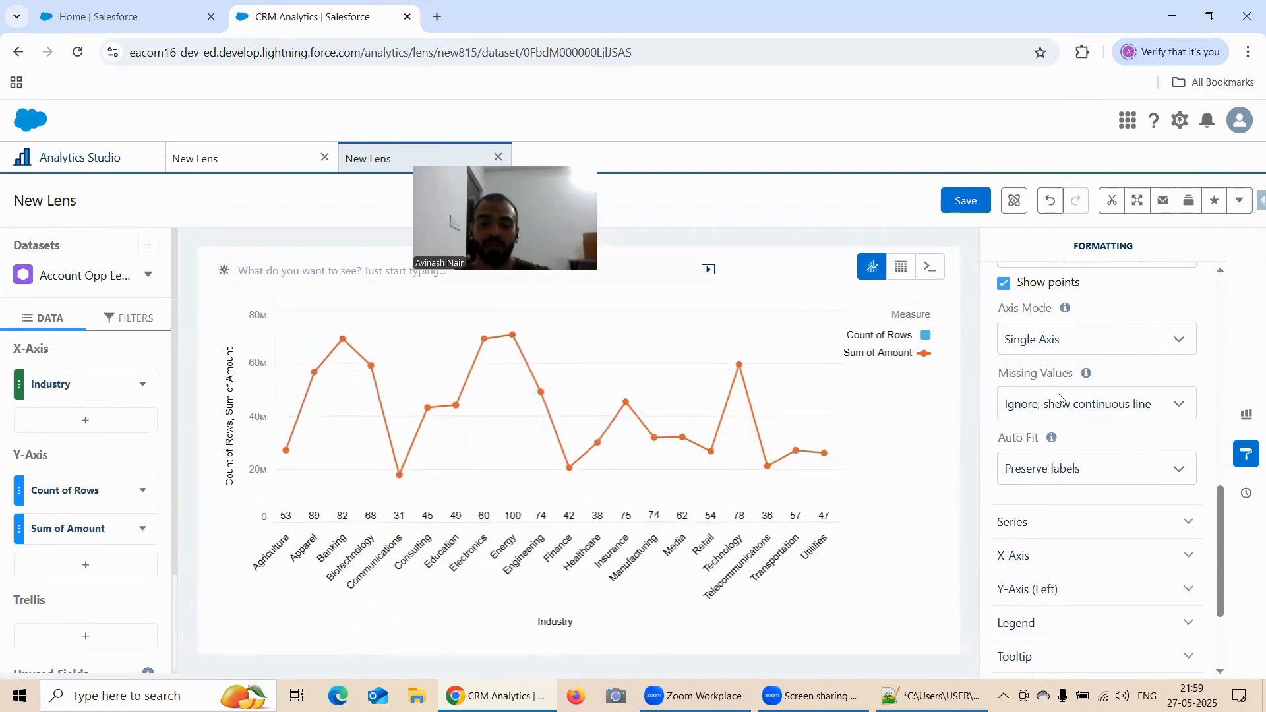
Return the new combo chart's Axis Mode to Dual Axis for comparison with Single Axis
scroll(1058, 395, "down", 1)
scroll(1042, 339, "up", 1)
scroll(1052, 345, "down", 1)
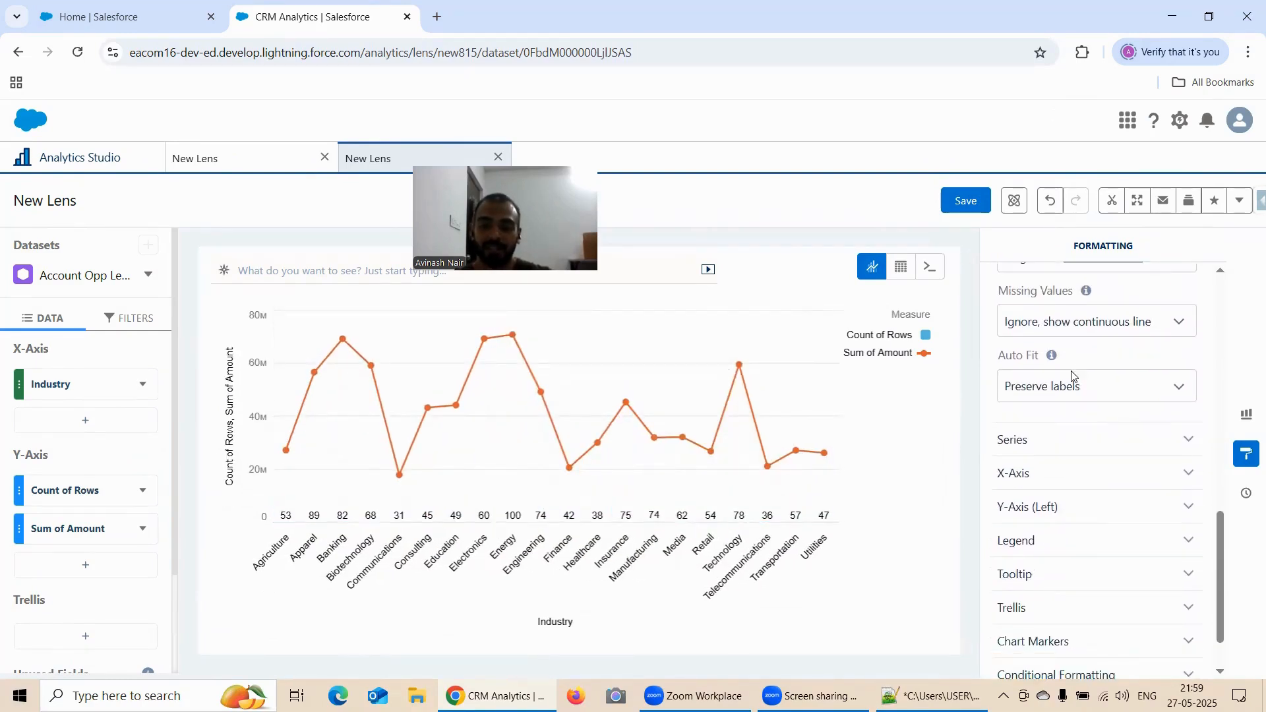
scroll(1047, 455, "up", 2)
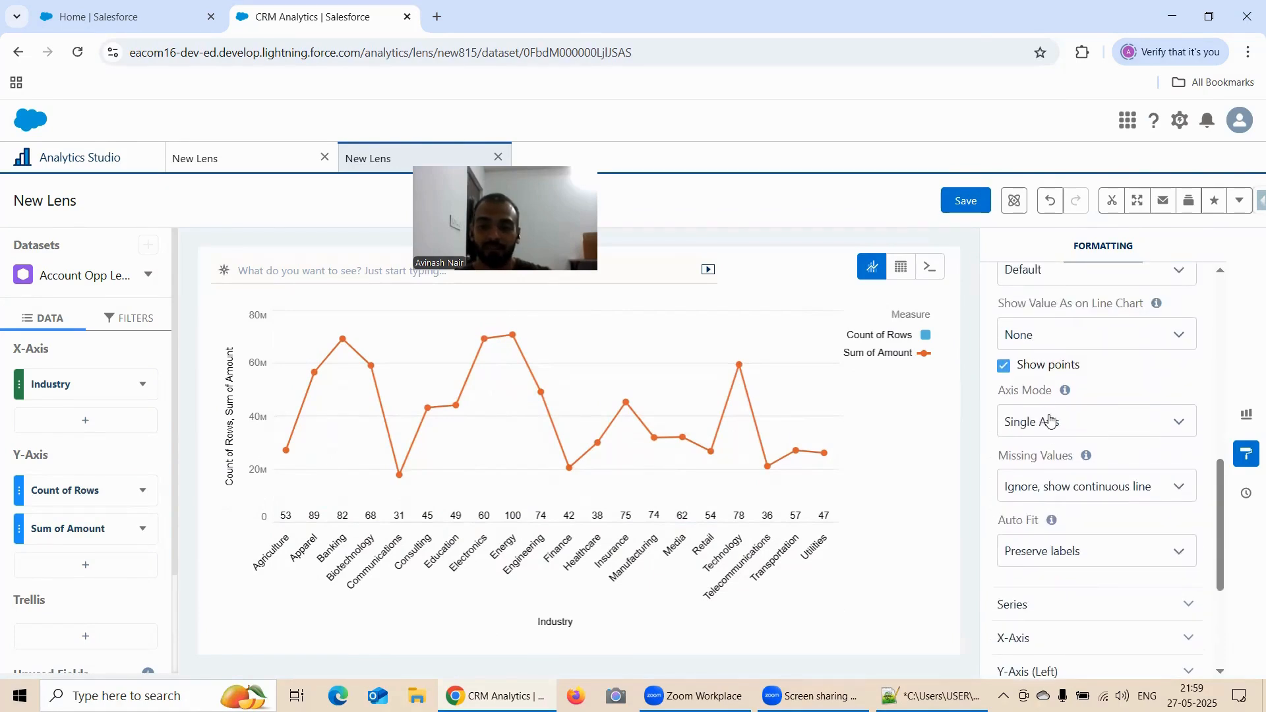
left_click(1051, 422)
left_click(1051, 476)
Review the Y-Axis sections offered under Dual Axis, and set the new combo chart's Axis Mode to Small Multiples
scroll(1093, 422, "down", 1)
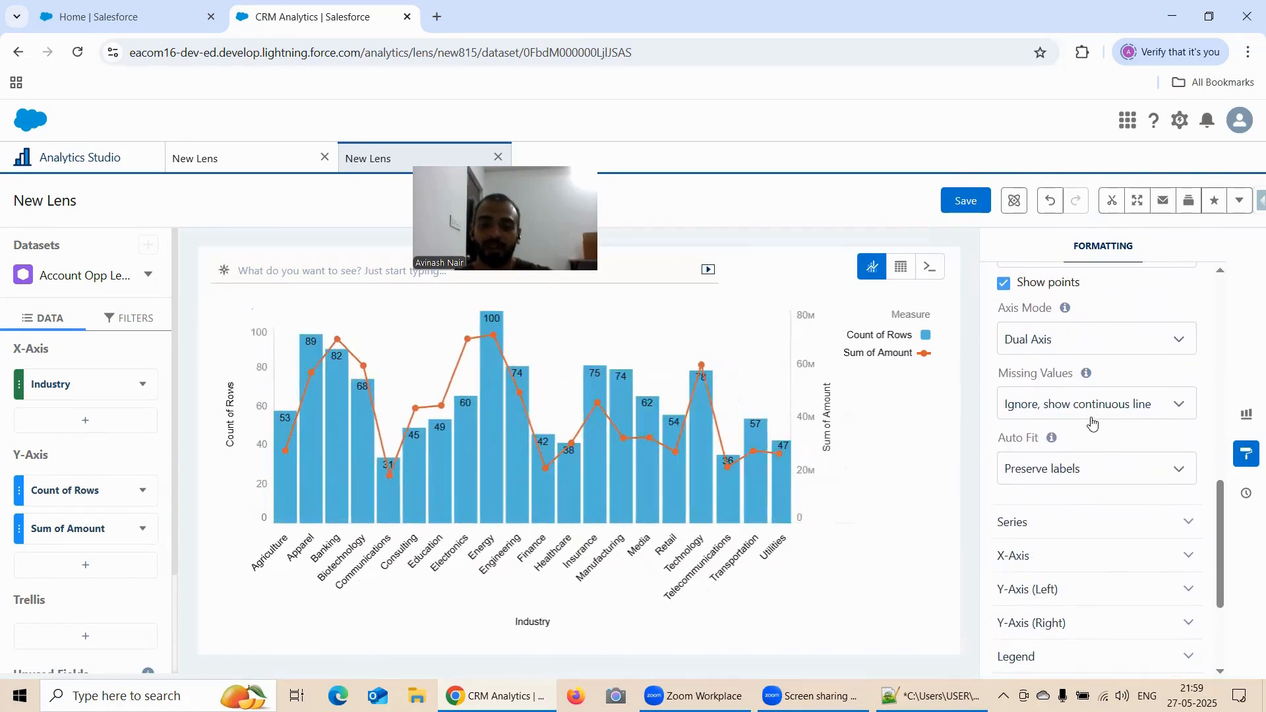
scroll(1082, 455, "down", 1)
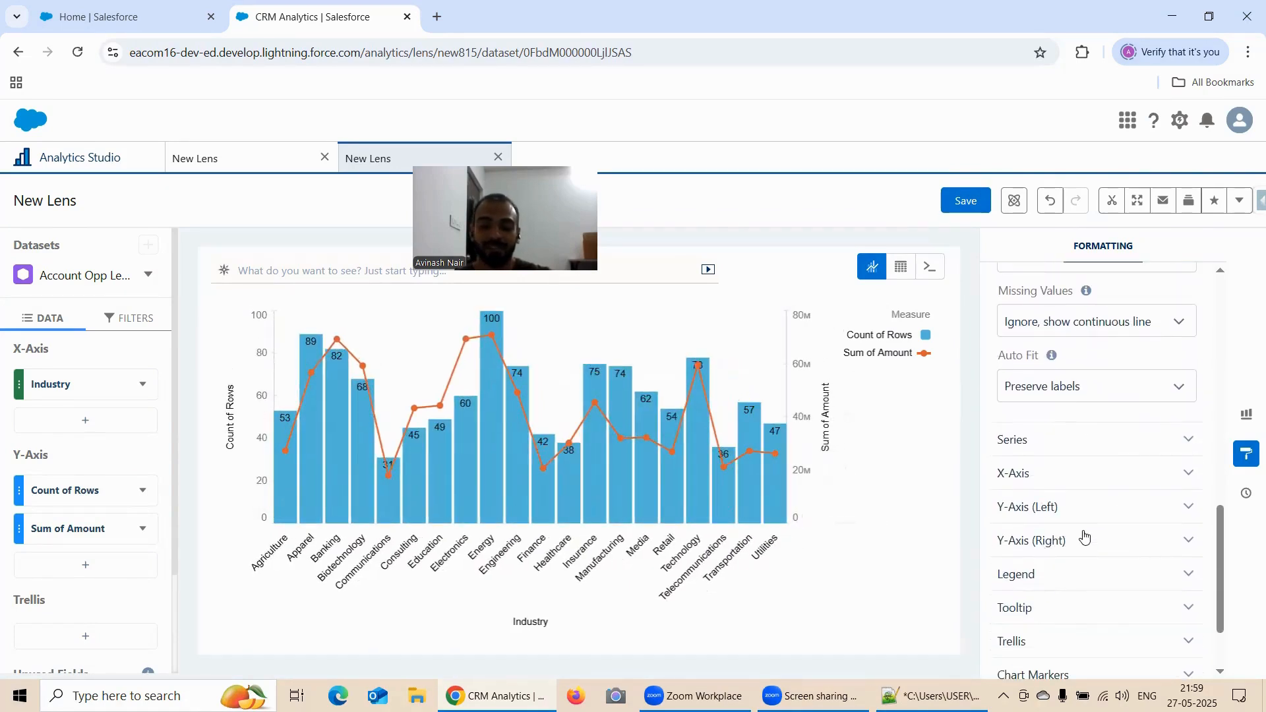
scroll(1046, 342, "up", 1)
left_click(1046, 341)
left_click(1043, 422)
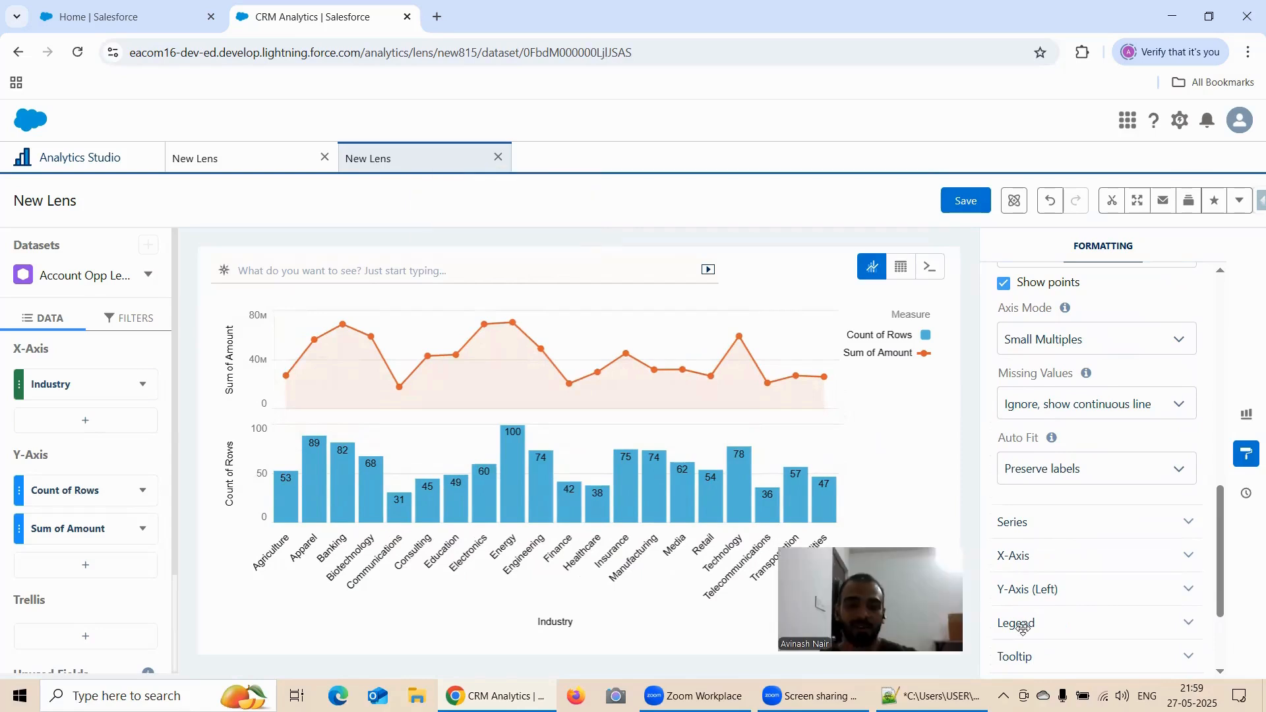
Return to the first lens, which holds the Formatting Options of Combo Chart visualization
left_click(270, 160)
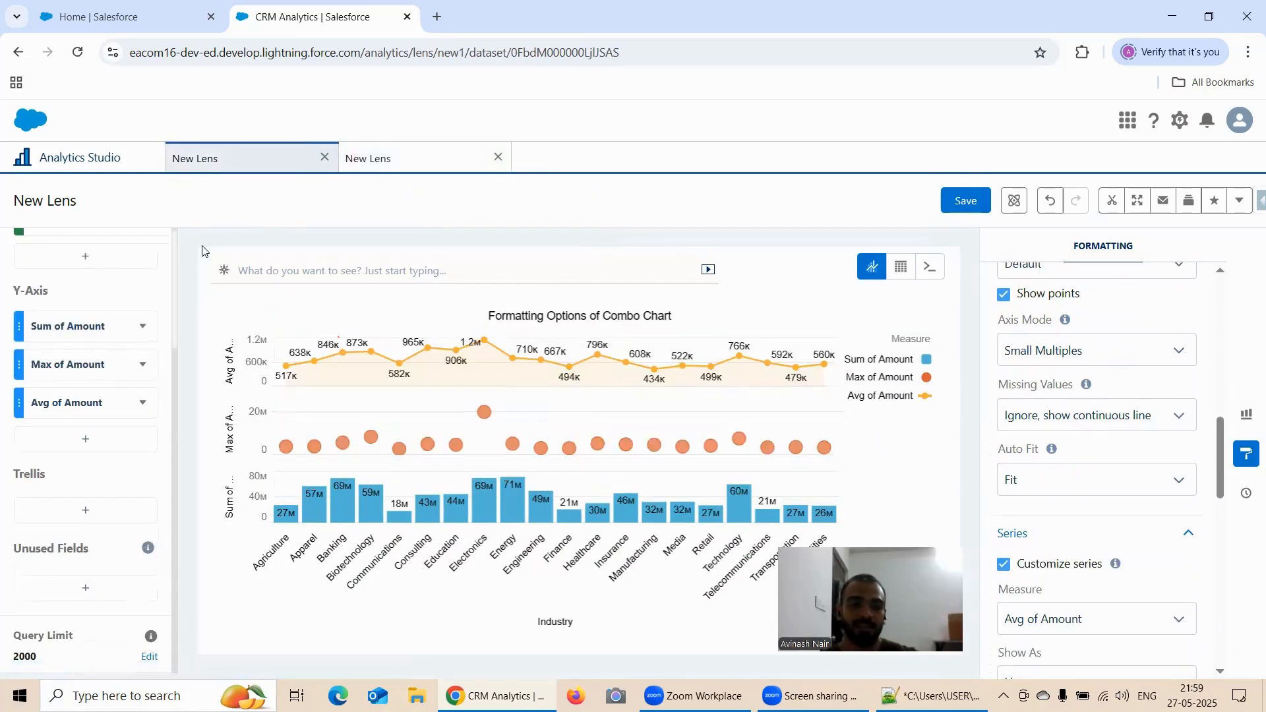
left_click(76, 159)
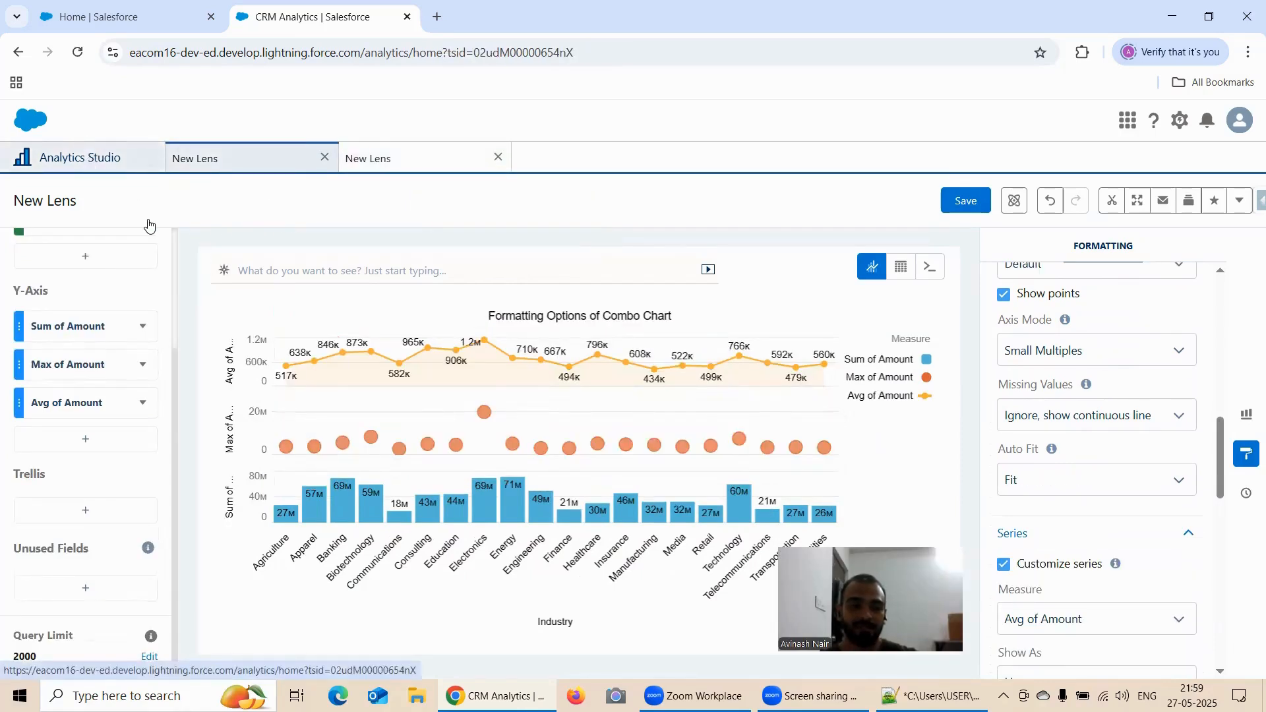
left_click(211, 158)
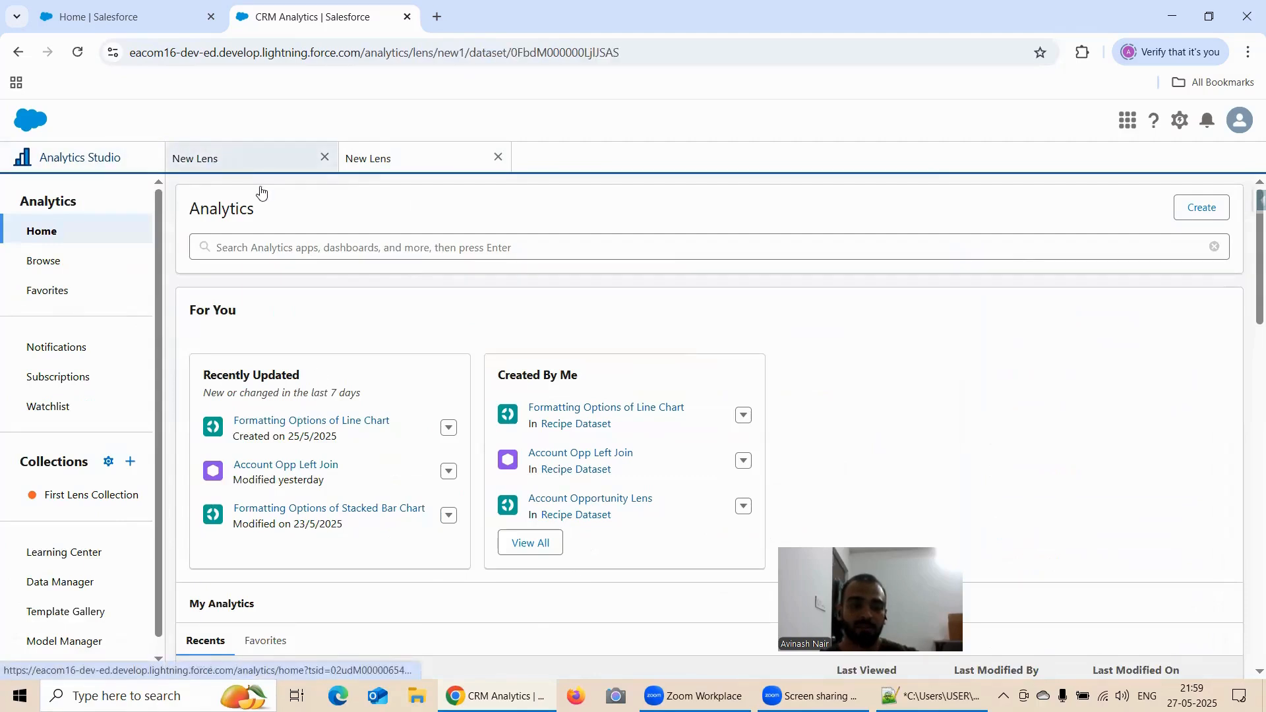
Set the first lens's Axis Mode to Single Axis
left_click(965, 200)
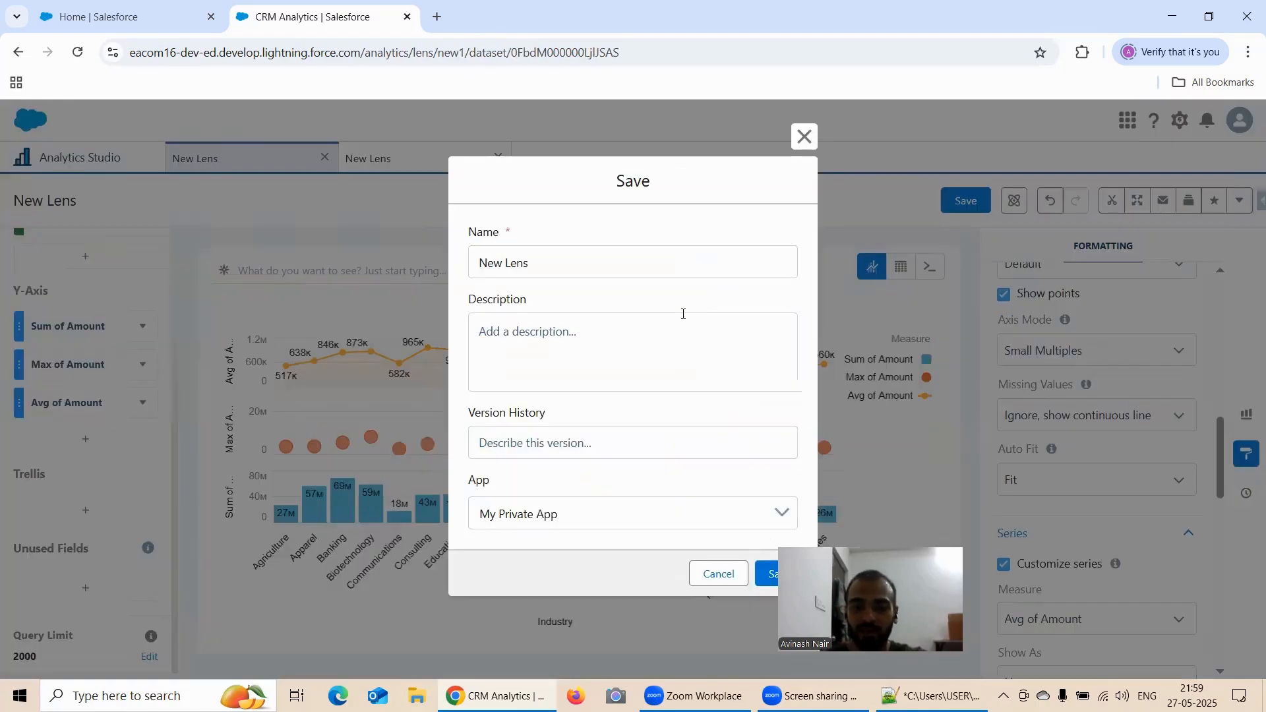
left_click(805, 139)
left_click(1092, 350)
left_click(1066, 384)
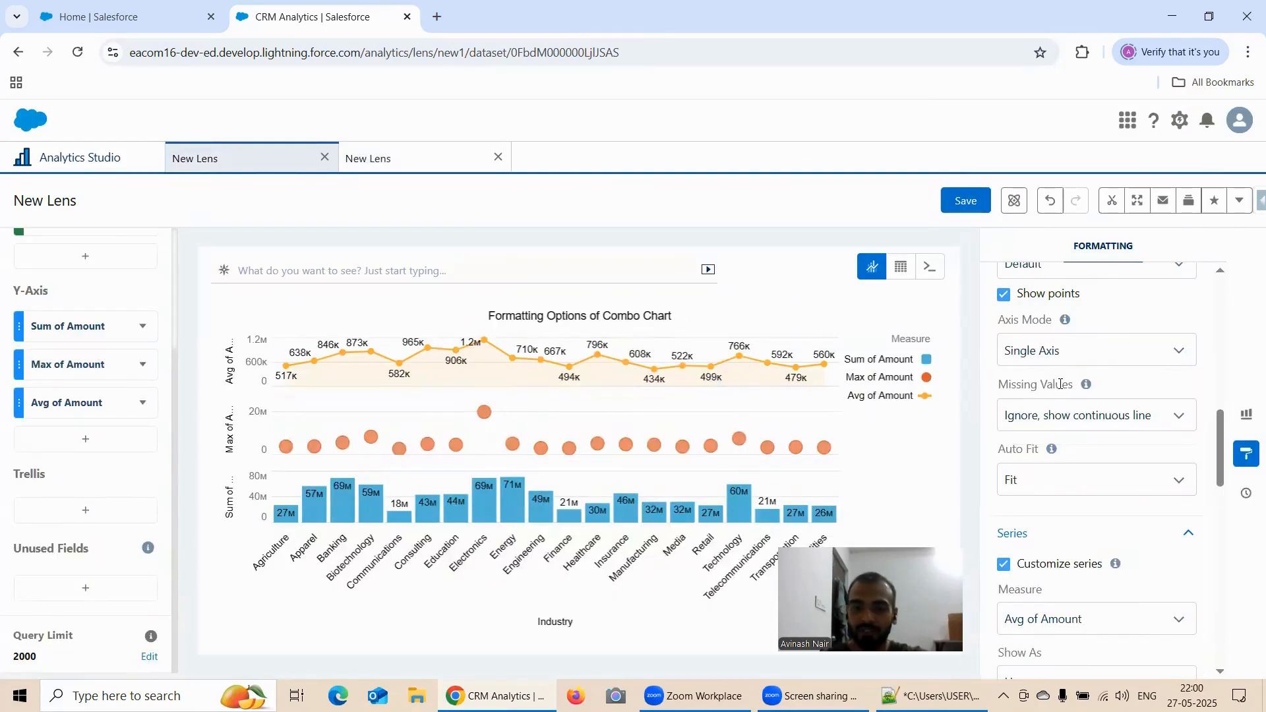
left_click(150, 410)
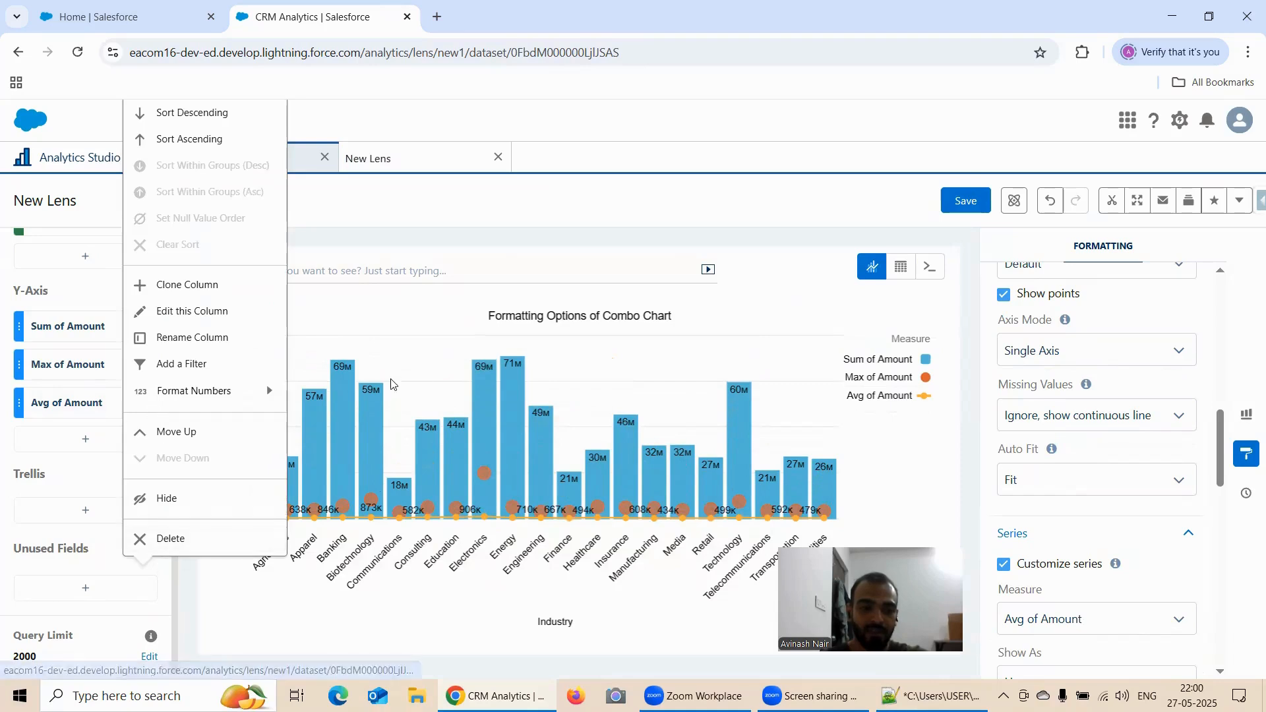
left_click(672, 354)
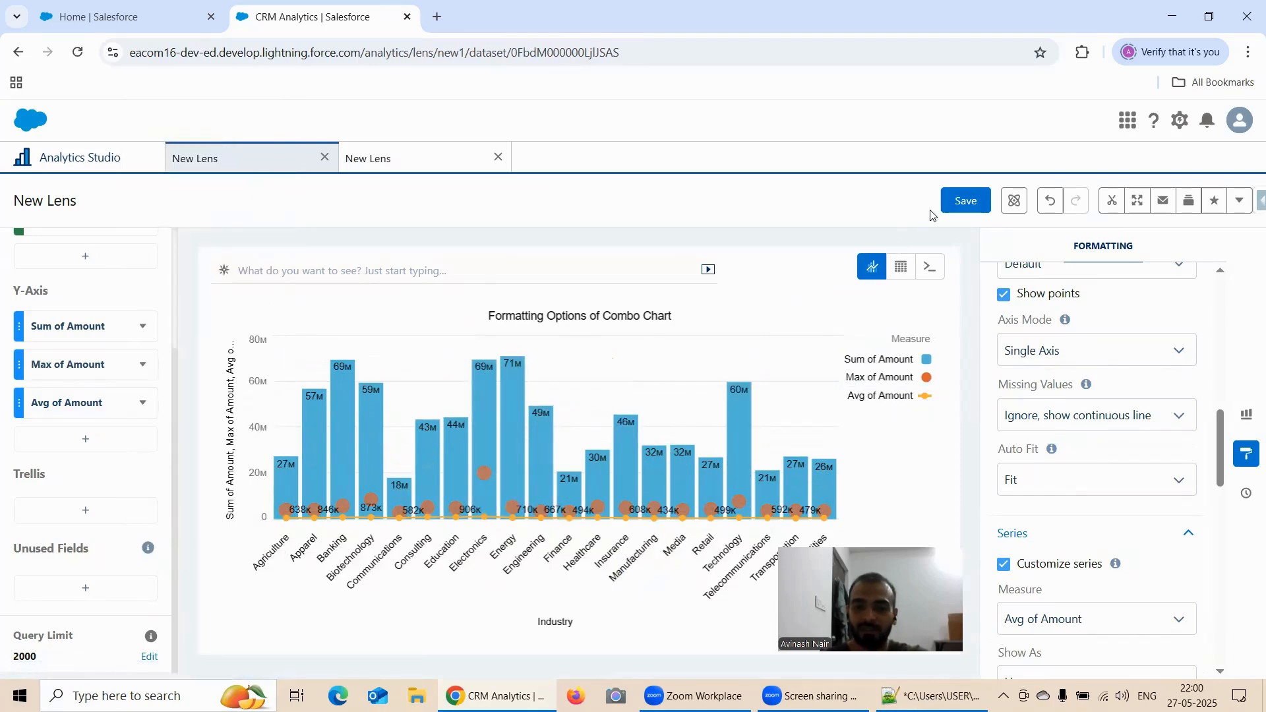
Save the lens as "Formatting Options of Combo Chart" in the Recipe Dataset app
left_click(966, 200)
triple_click(614, 269)
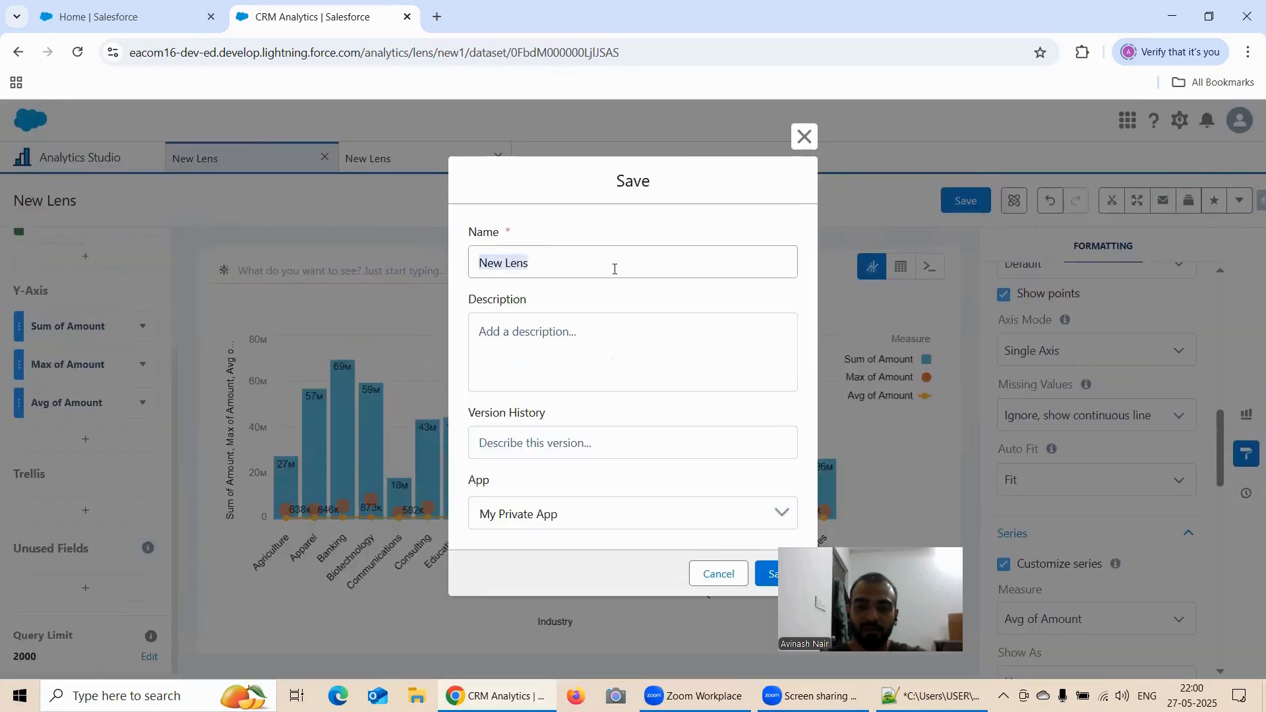
type("Formatting")
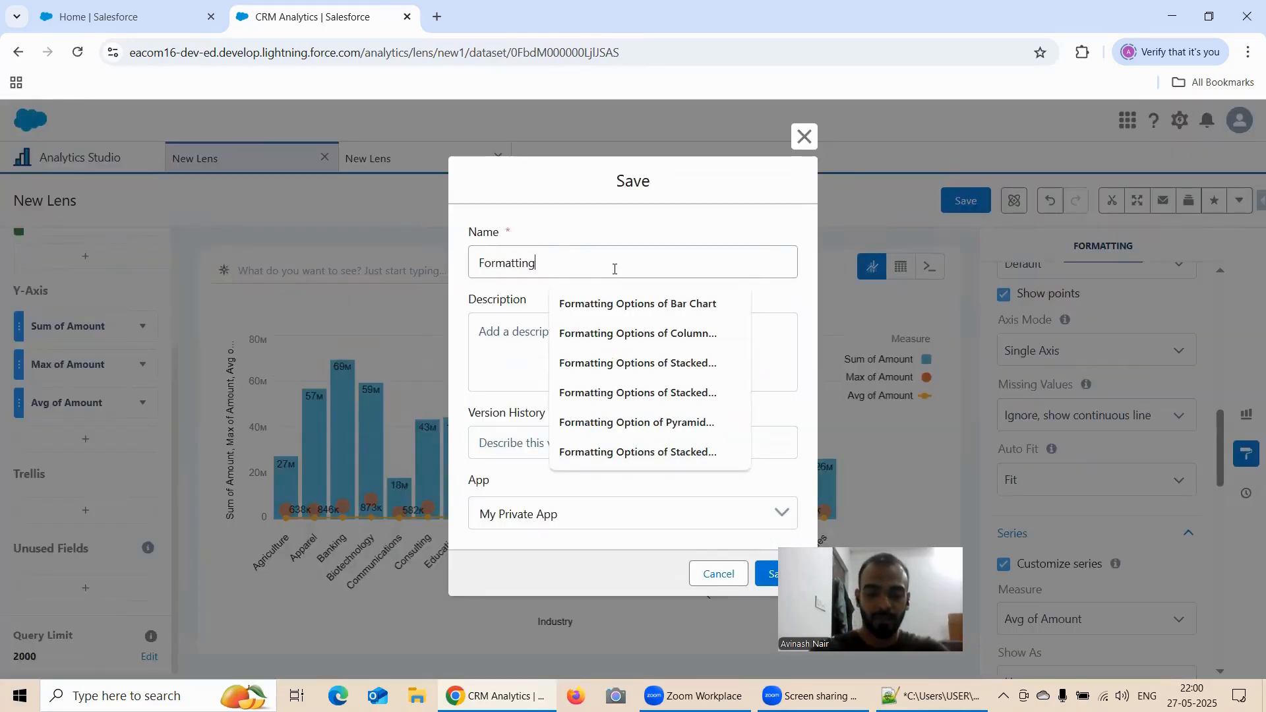
type(" Options ")
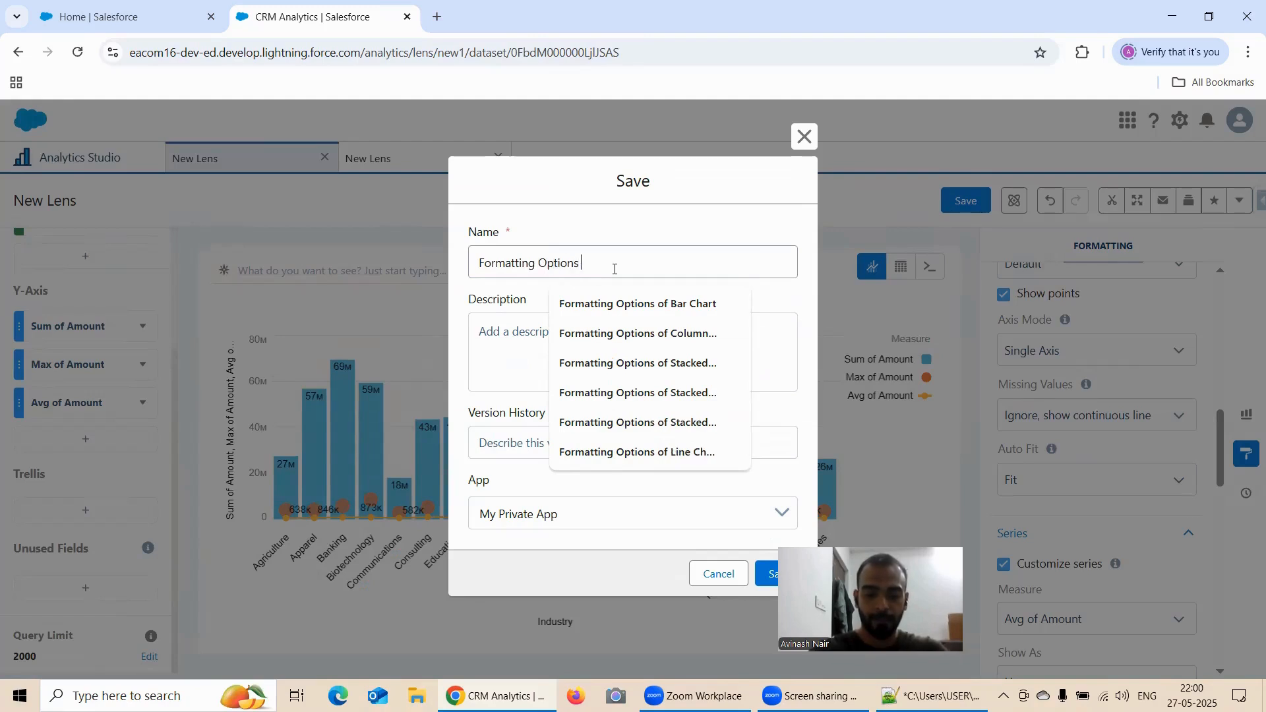
type("of Comb")
type("o Chart")
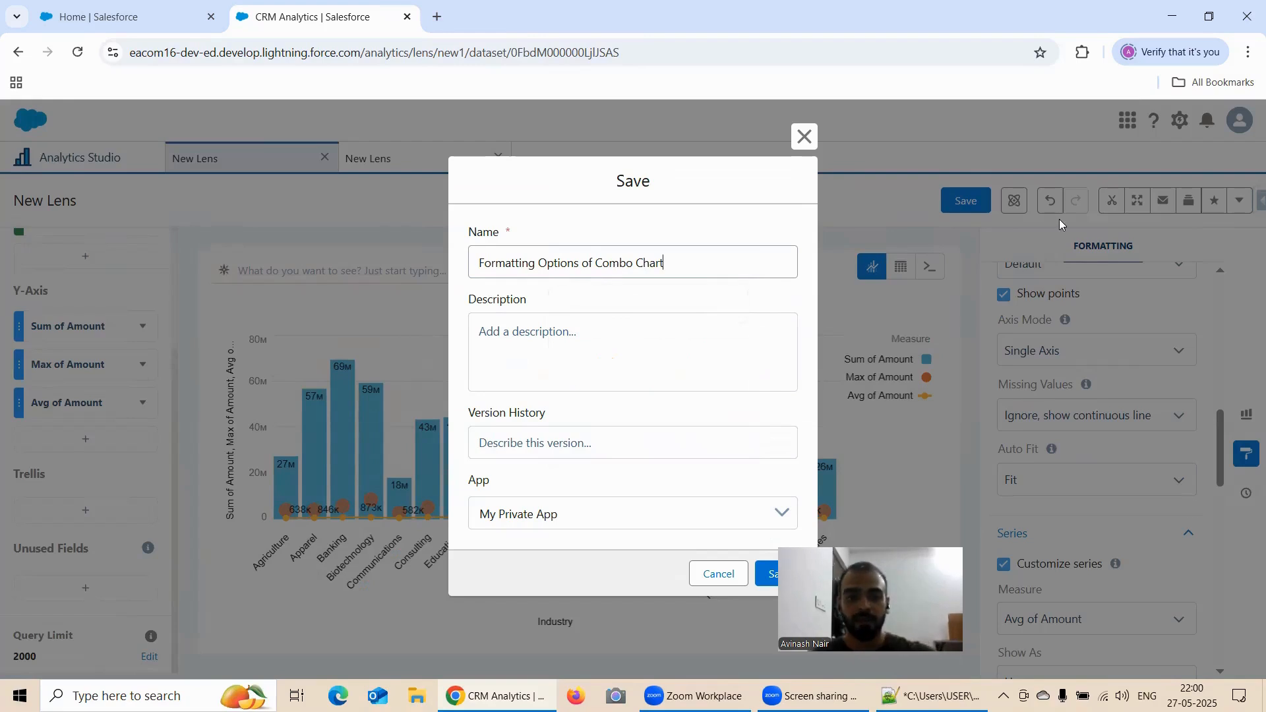
left_click(582, 511)
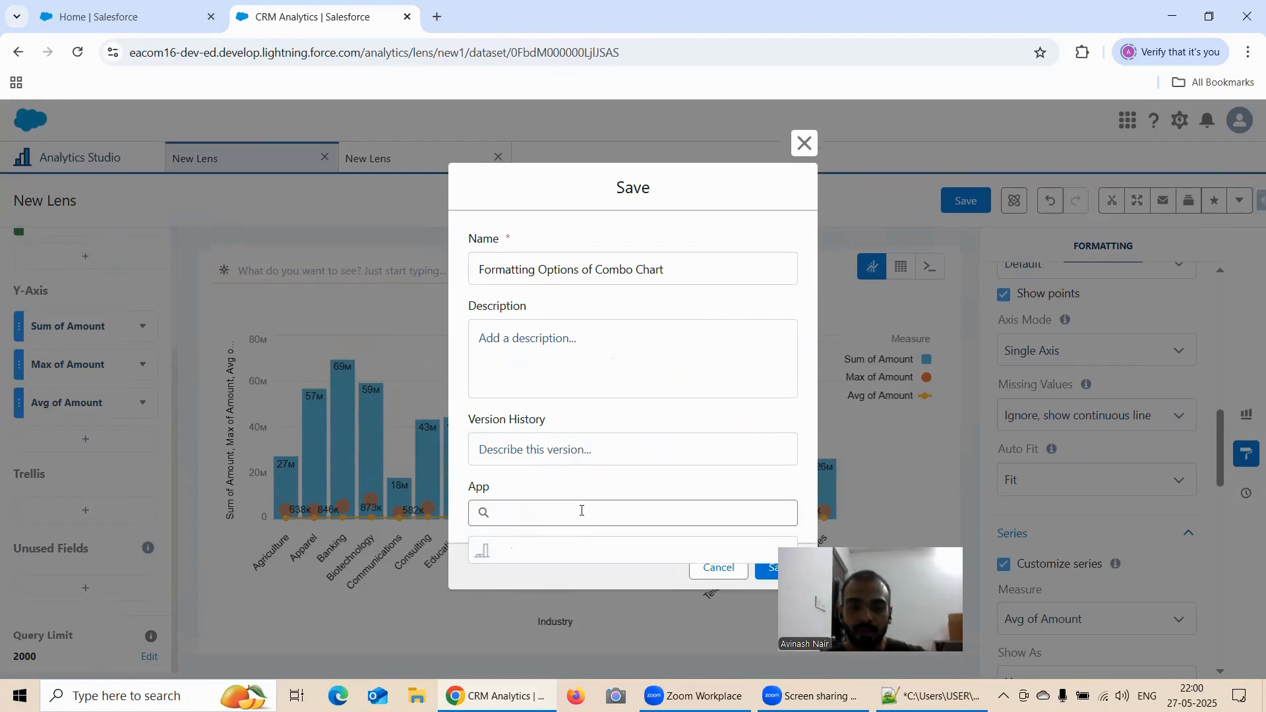
left_click(578, 589)
left_click(756, 574)
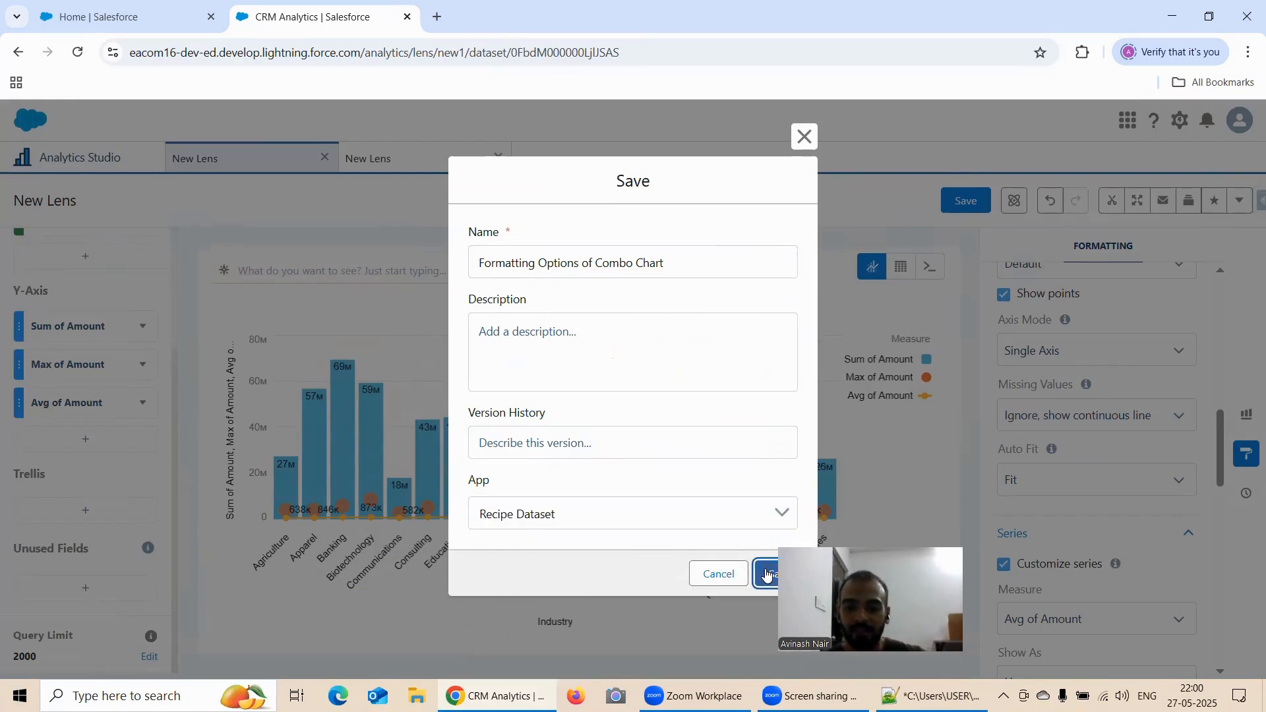